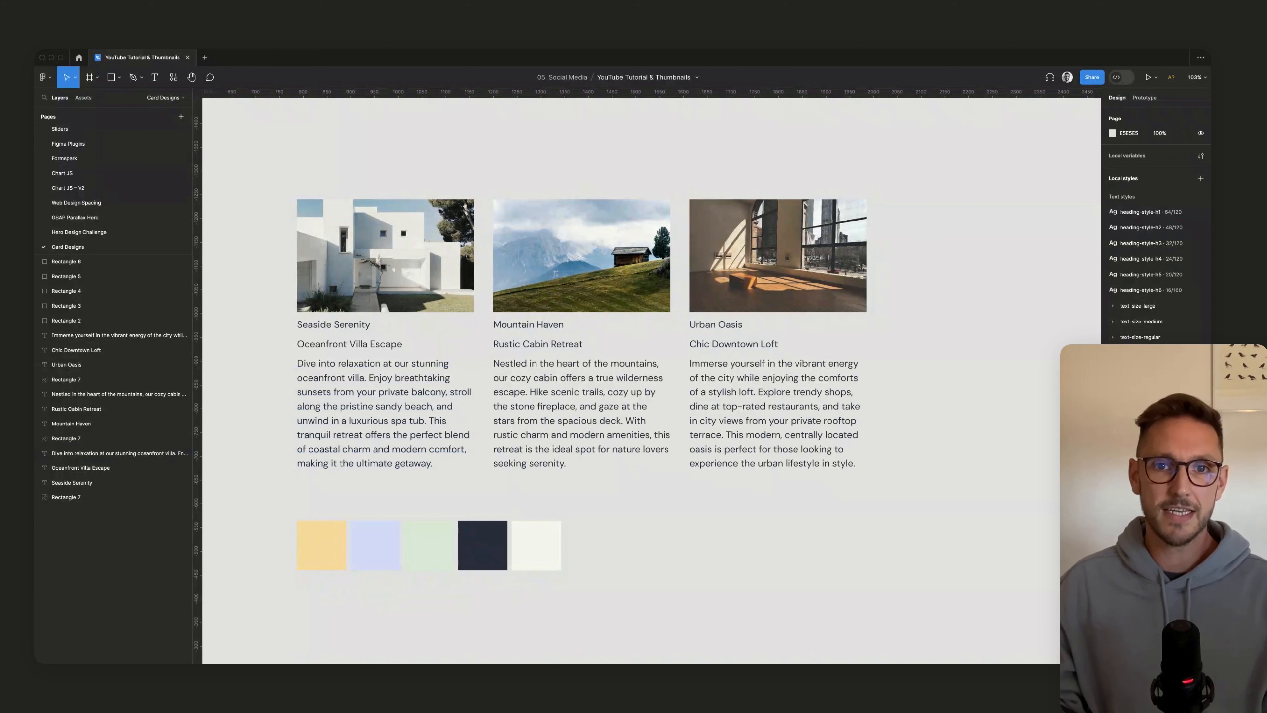
Step: Spread the three image-and-text columns apart horizontally by moving the Mountain Haven and Urban Oasis columns further along
{"action": "left_click_drag", "start_coordinate": [712, 171], "coordinate": [920, 422]}
{"action": "left_click_drag", "start_coordinate": [527, 153], "coordinate": [635, 385]}
{"action": "left_click_drag", "start_coordinate": [314, 143], "coordinate": [407, 388]}
{"action": "left_click", "coordinate": [502, 367]}
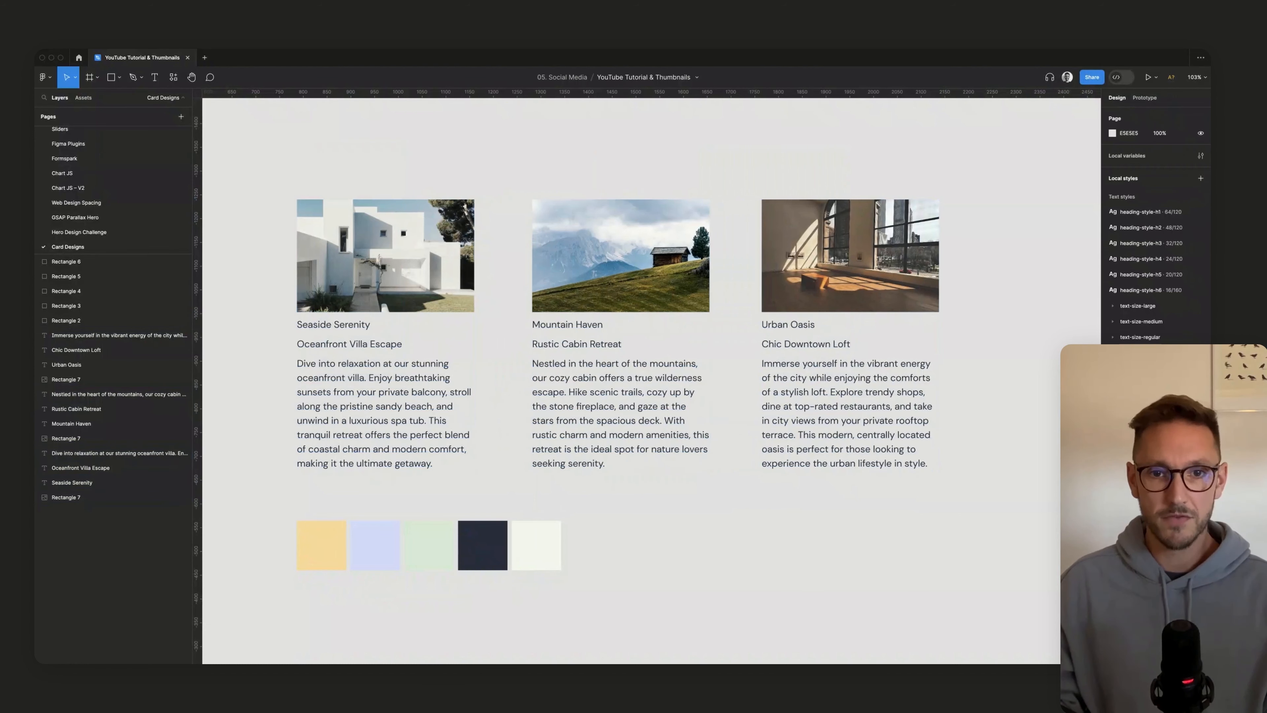
{"action": "scroll", "coordinate": [324, 321], "scroll_direction": "up", "scroll_amount": 6}
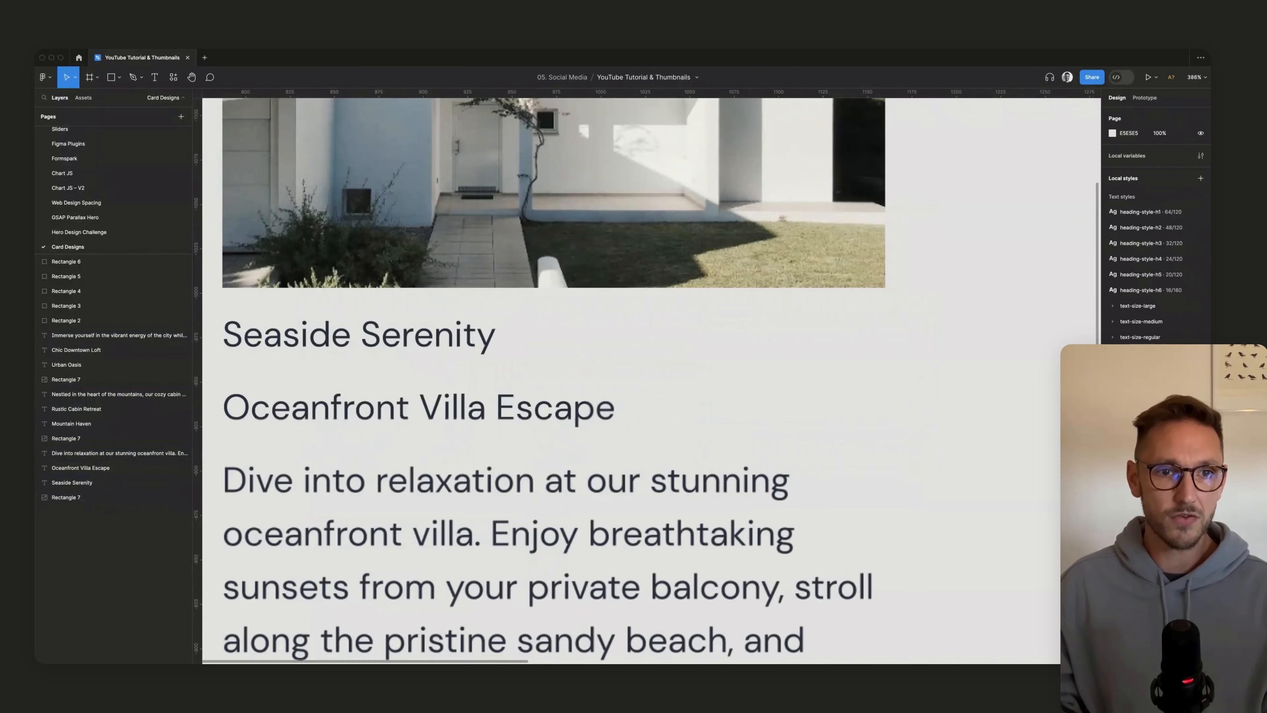
{"action": "left_click", "coordinate": [339, 405]}
{"action": "scroll", "coordinate": [421, 331], "scroll_direction": "down", "scroll_amount": 3}
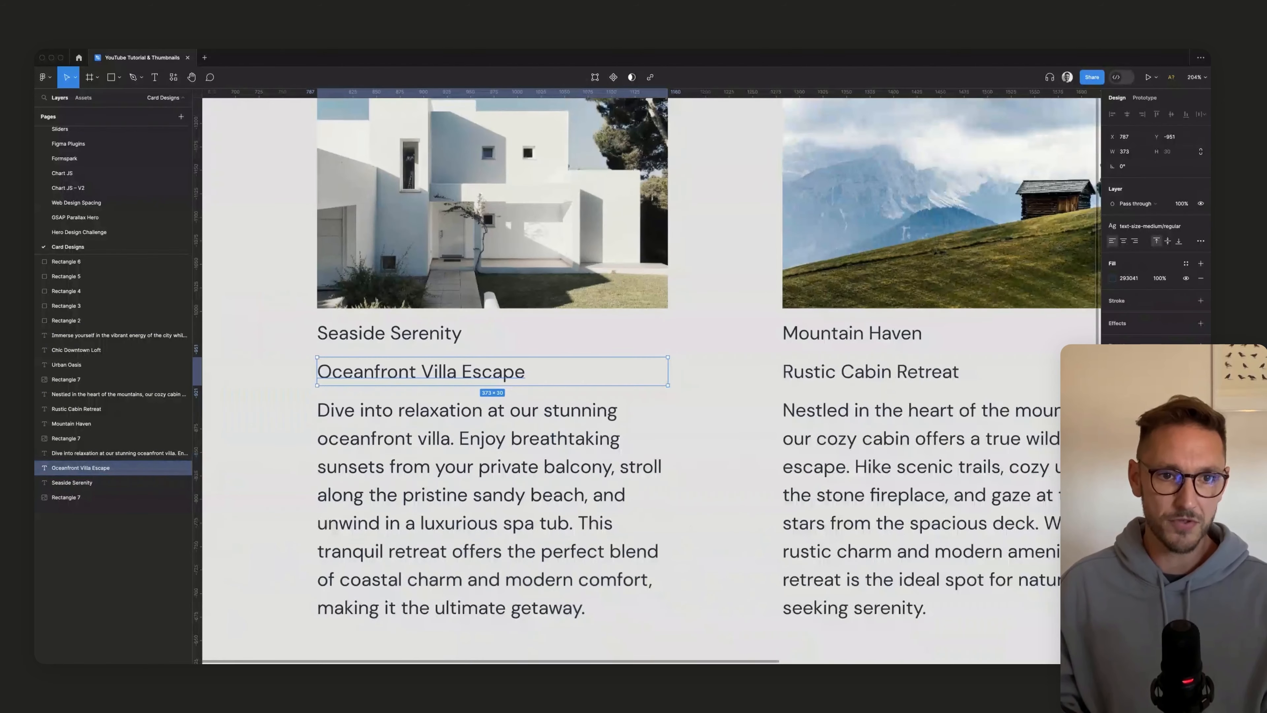
{"action": "left_click", "coordinate": [354, 422]}
{"action": "left_click", "coordinate": [281, 403]}
{"action": "scroll", "coordinate": [281, 403], "scroll_direction": "down", "scroll_amount": 4}
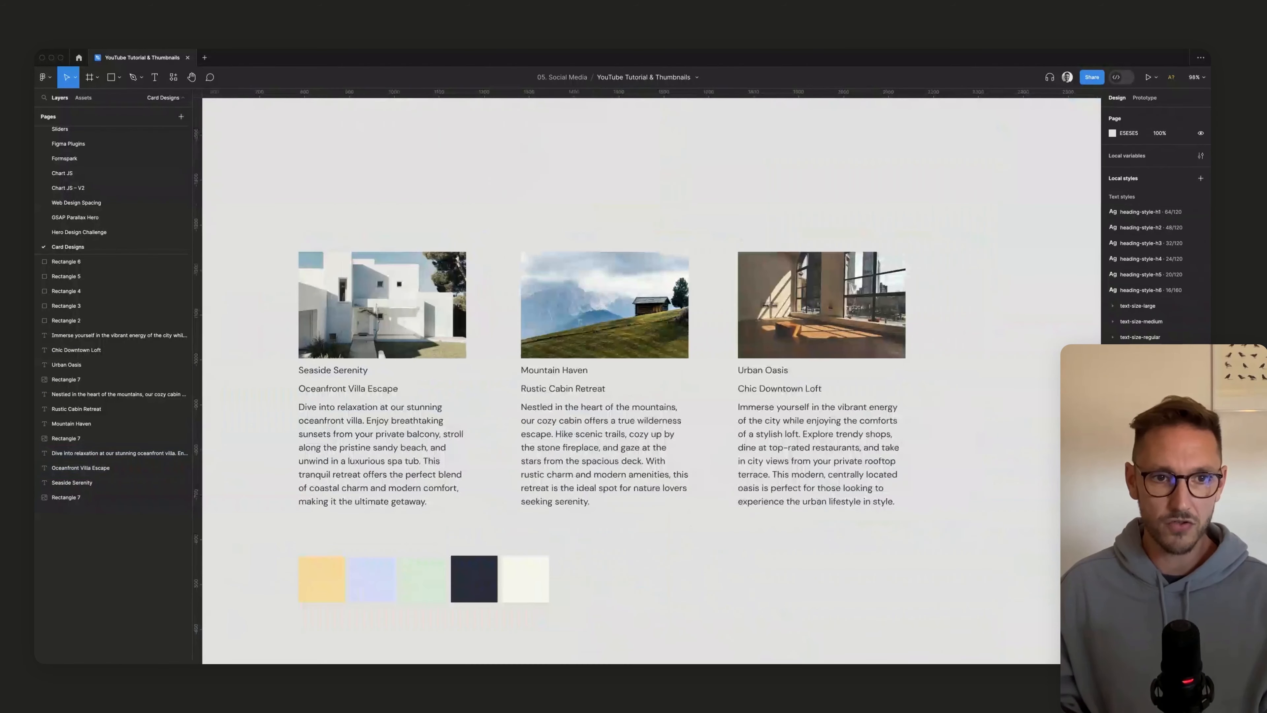
Step: Create a 1440 × 1024 desktop-size frame below the colour swatches and name it cards
{"action": "scroll", "coordinate": [631, 380], "scroll_direction": "down", "scroll_amount": 5}
{"action": "key", "text": "f"}
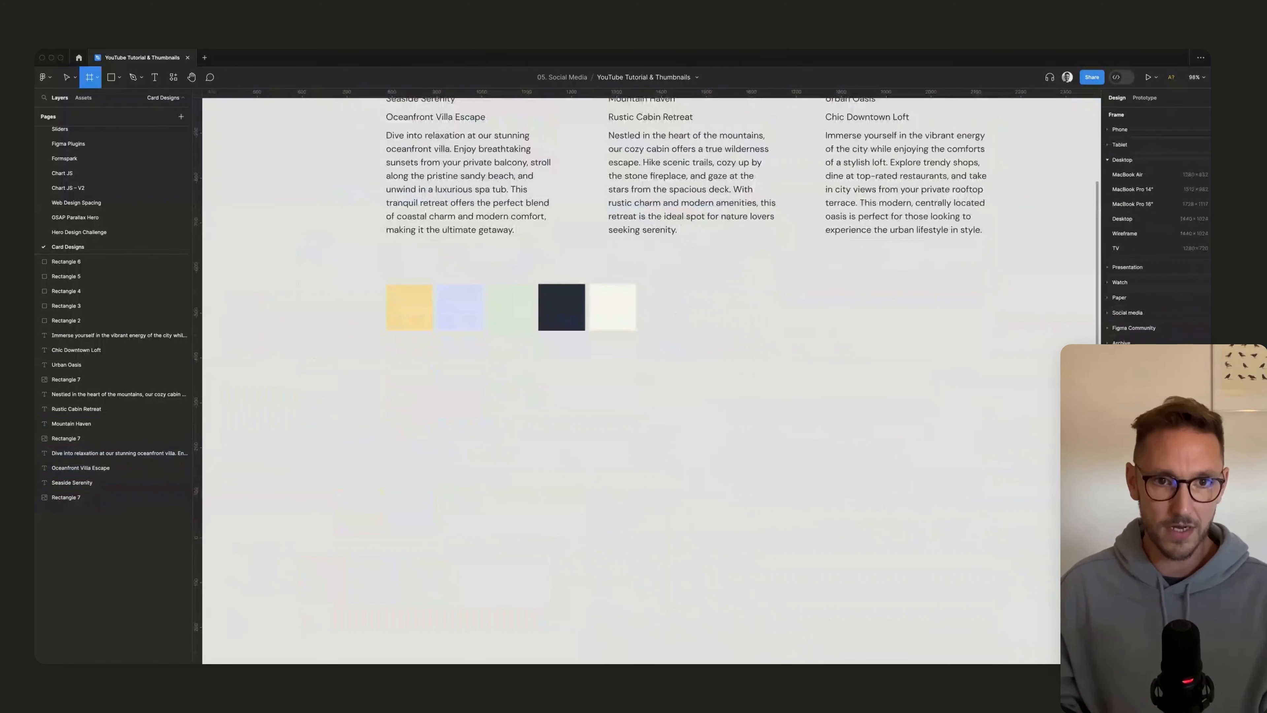
{"action": "scroll", "coordinate": [631, 379], "scroll_direction": "down", "scroll_amount": 1}
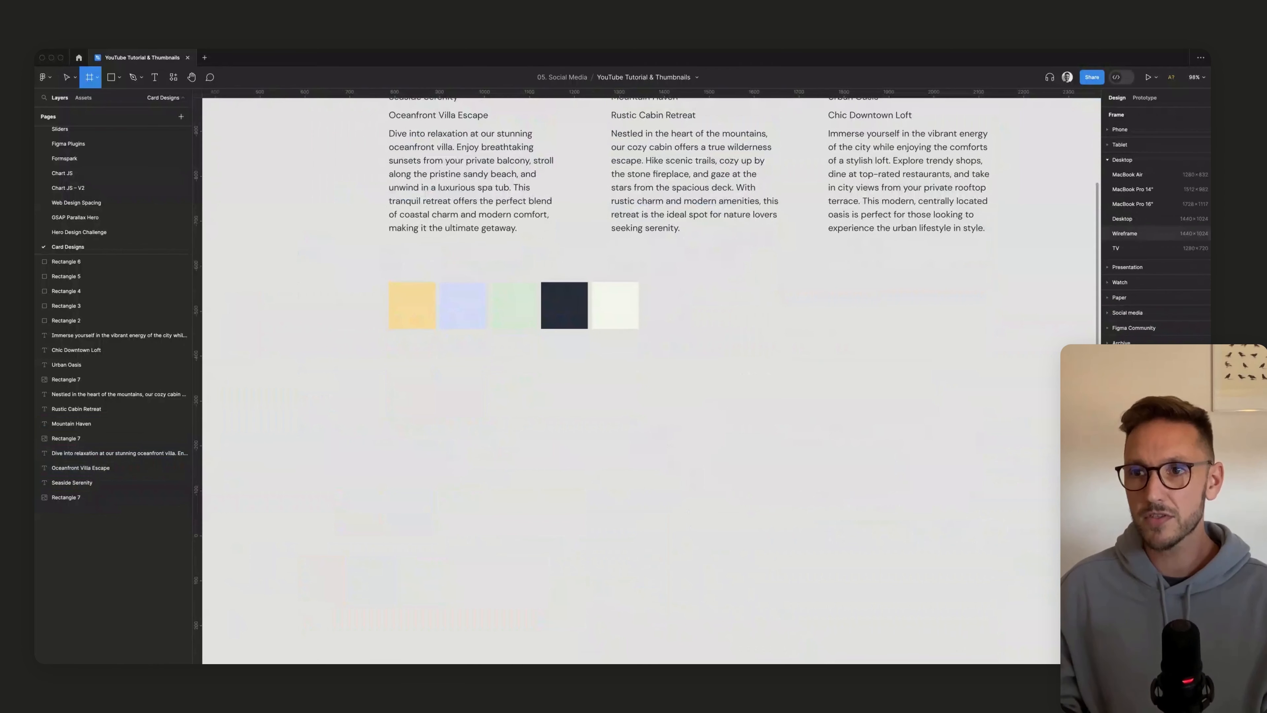
{"action": "left_click", "coordinate": [1147, 219]}
{"action": "left_click_drag", "start_coordinate": [897, 377], "coordinate": [515, 536]}
{"action": "key", "text": "super+r"}
{"action": "type", "text": "cards"}
{"action": "key", "text": "Return"}
{"action": "key", "text": "Escape"}
Step: Place a copy of the Seaside Serenity image and its three texts inside the cards frame
{"action": "scroll", "coordinate": [651, 381], "scroll_direction": "down", "scroll_amount": 1}
{"action": "scroll", "coordinate": [651, 381], "scroll_direction": "left", "scroll_amount": 1}
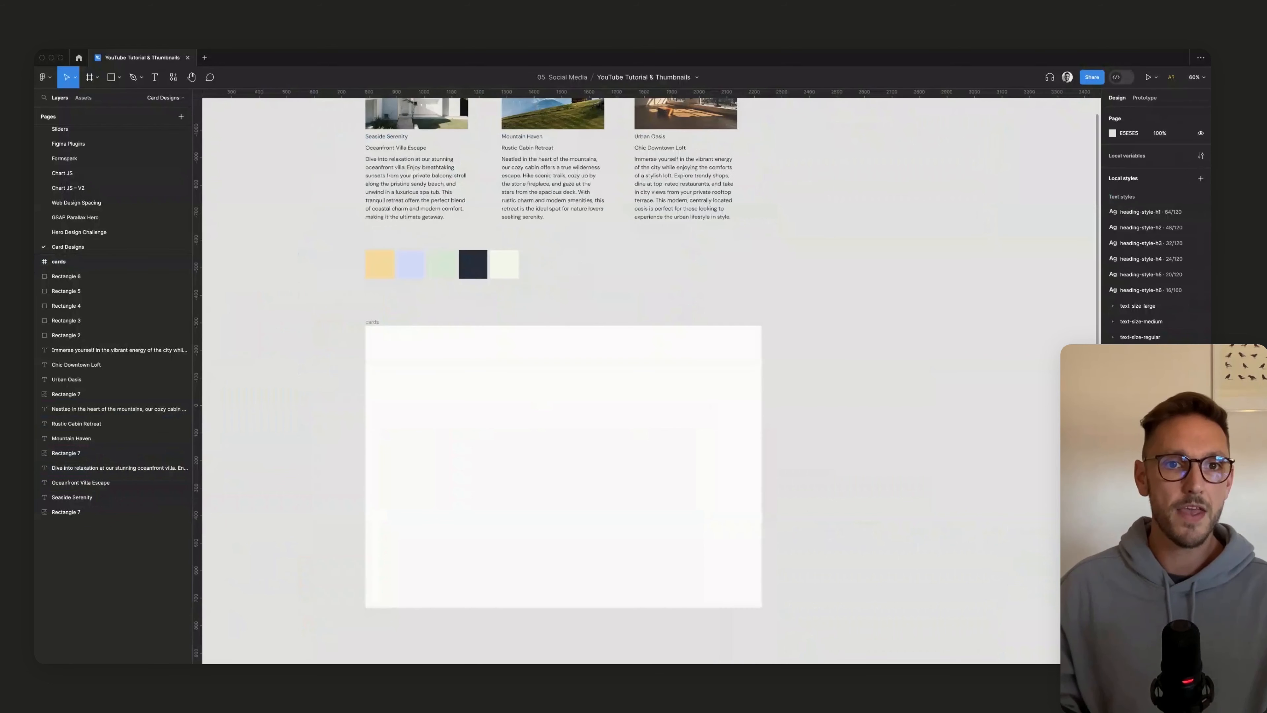
{"action": "left_click_drag", "start_coordinate": [325, 124], "coordinate": [448, 533]}
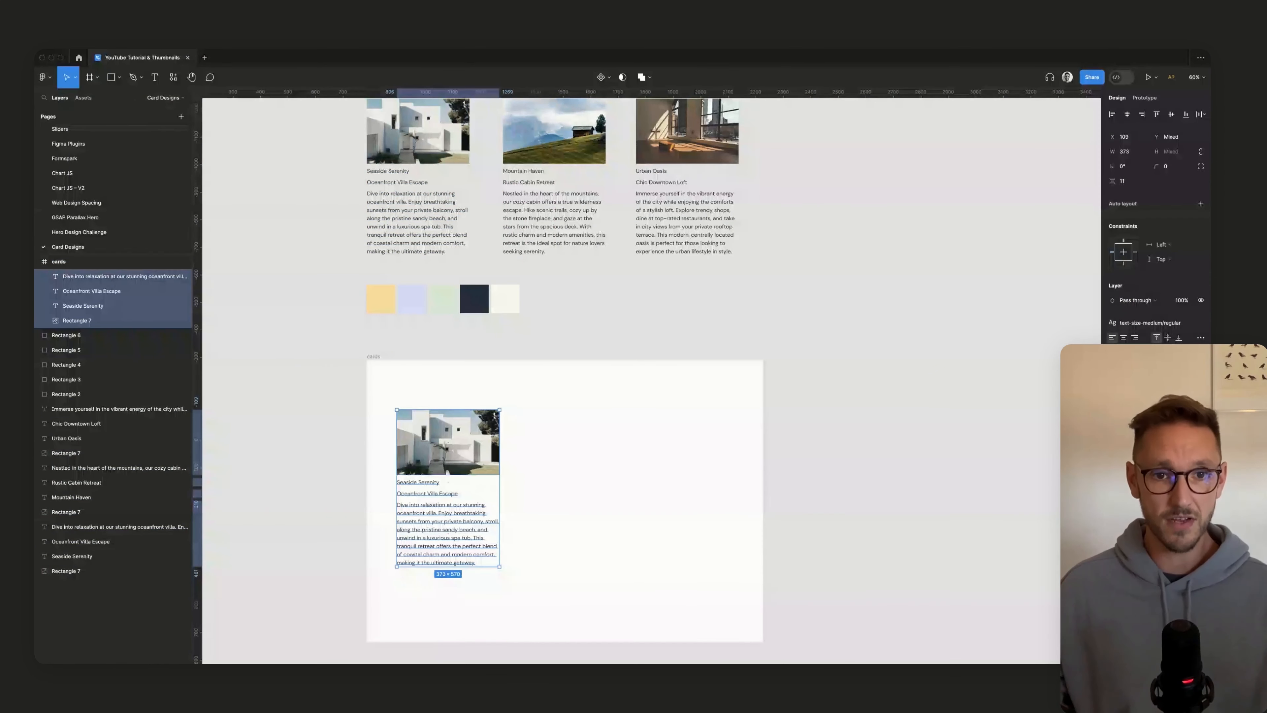
Step: Show layout grids and give the cards frame a grid of 12 stretched columns with a margin of 120
{"action": "key", "text": "ctrl+g"}
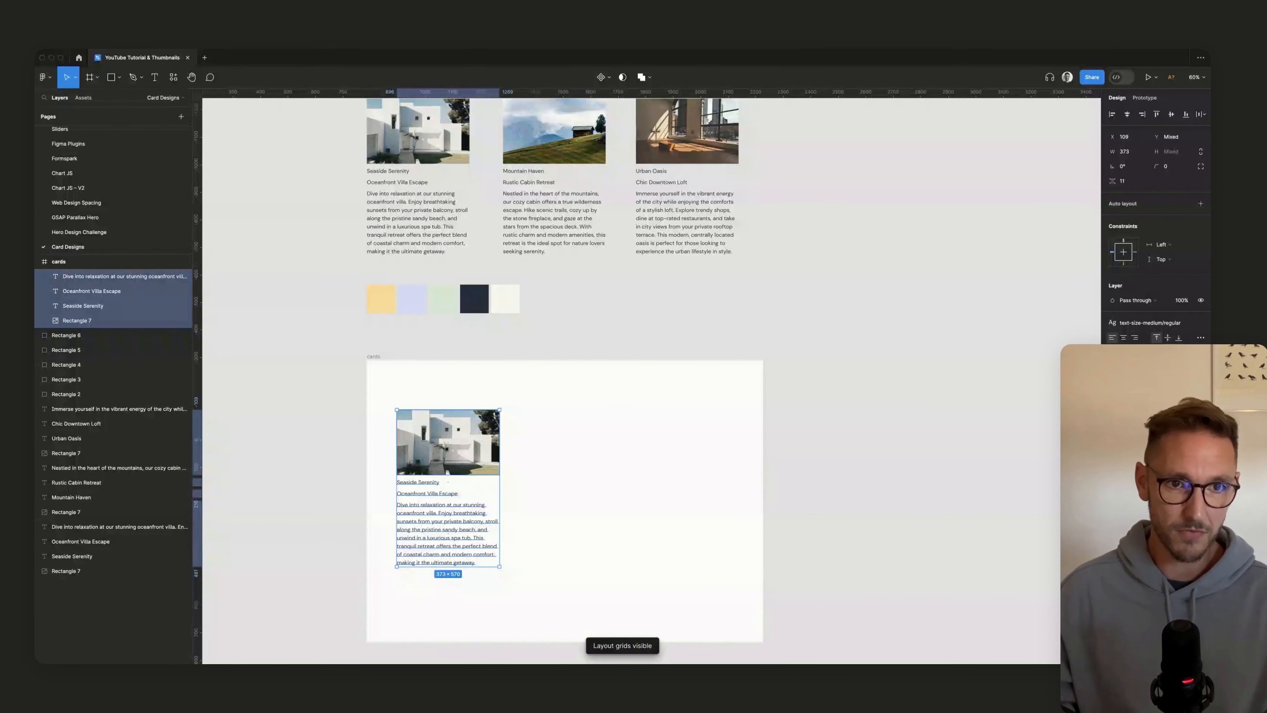
{"action": "key", "text": "shift+Return"}
{"action": "left_click", "coordinate": [1201, 255]}
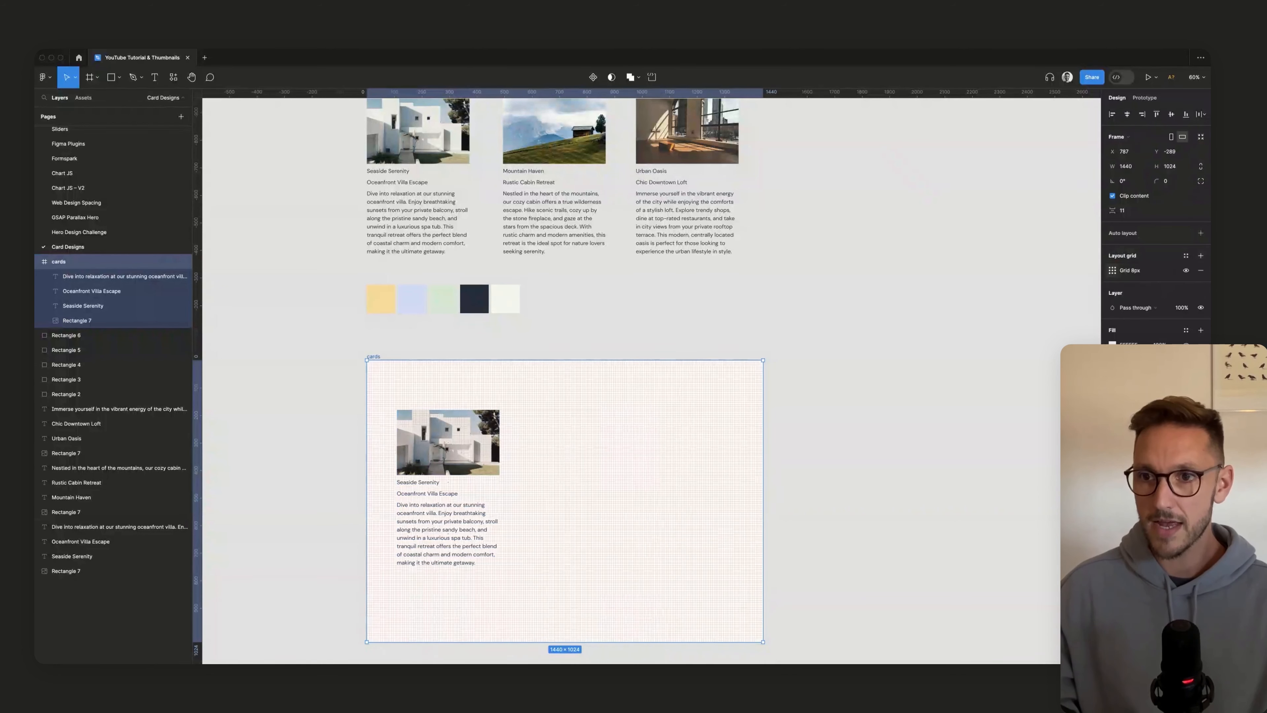
{"action": "left_click", "coordinate": [1112, 270]}
{"action": "left_click", "coordinate": [1005, 271]}
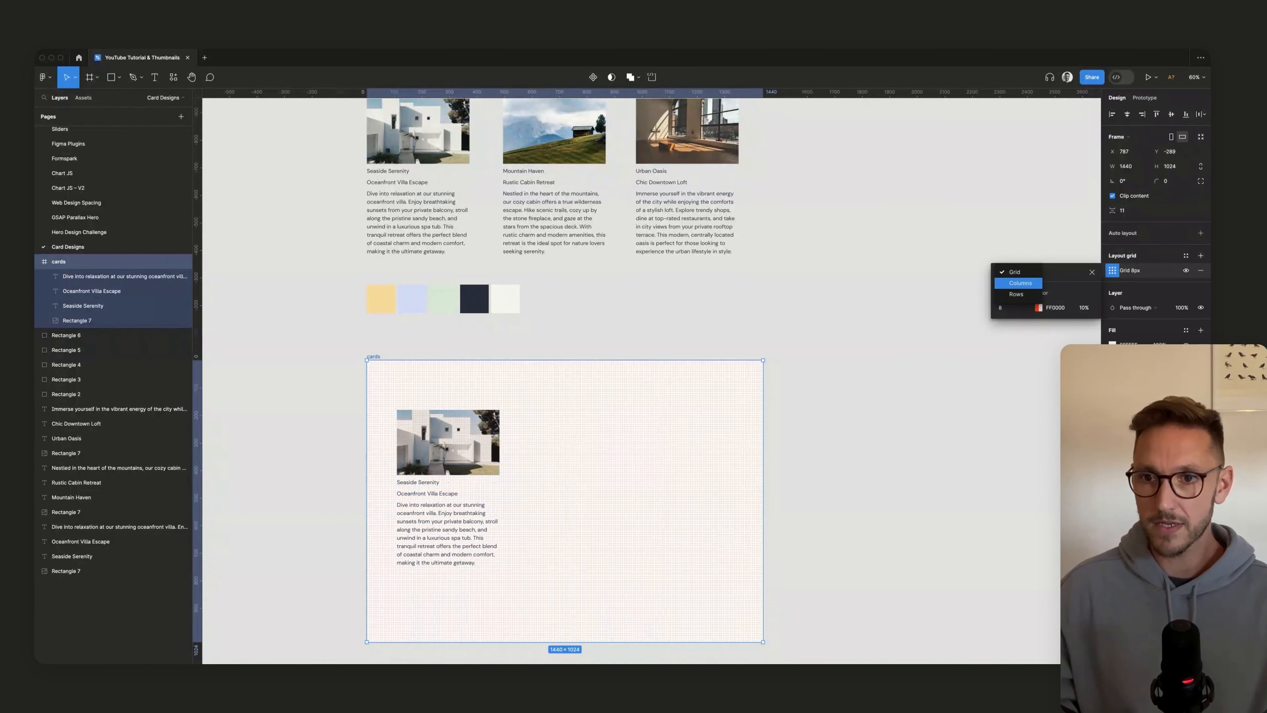
{"action": "left_click", "coordinate": [1020, 282]}
{"action": "type", "text": "12"}
{"action": "key", "text": "Tab"}
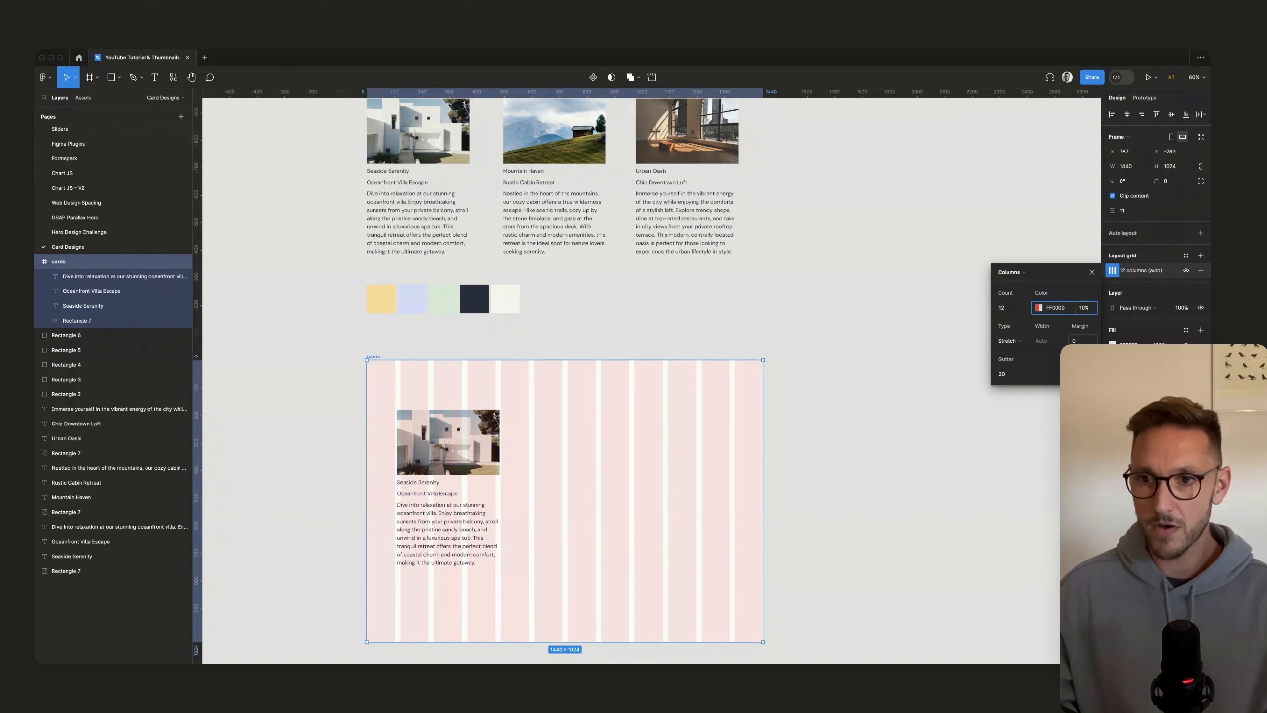
{"action": "type", "text": "120"}
{"action": "key", "text": "Tab"}
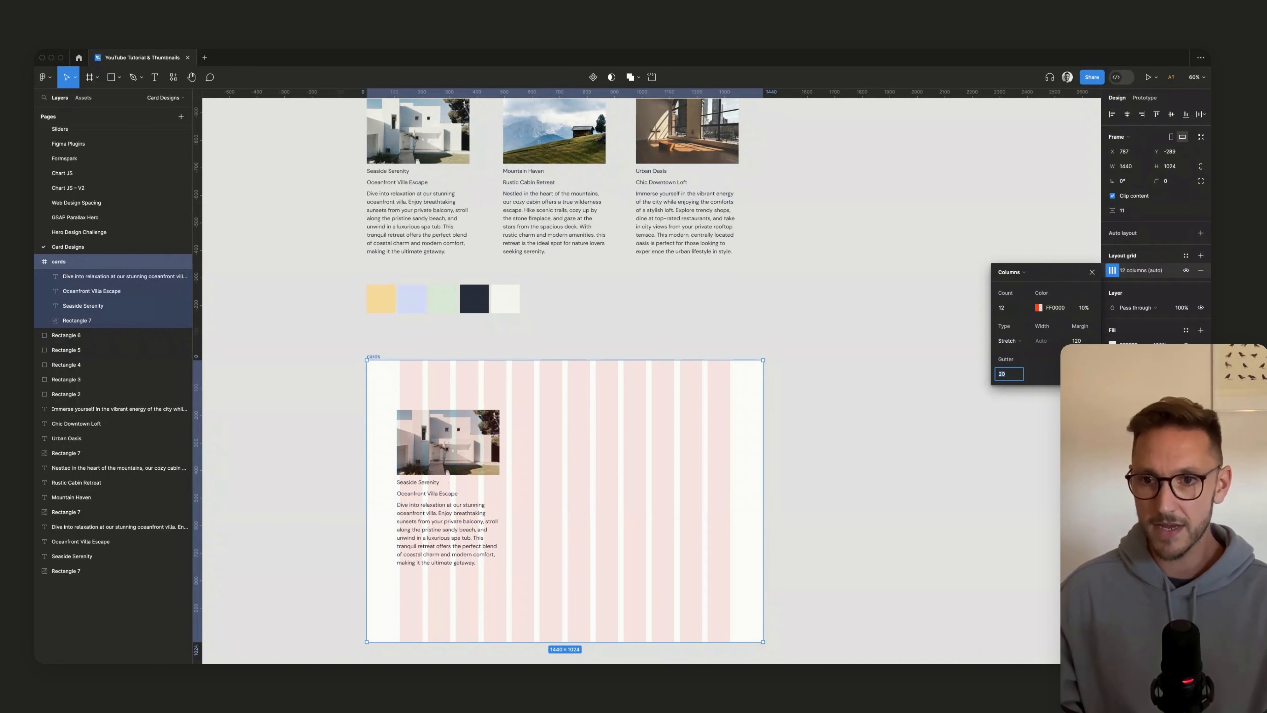
{"action": "key", "text": "Escape"}
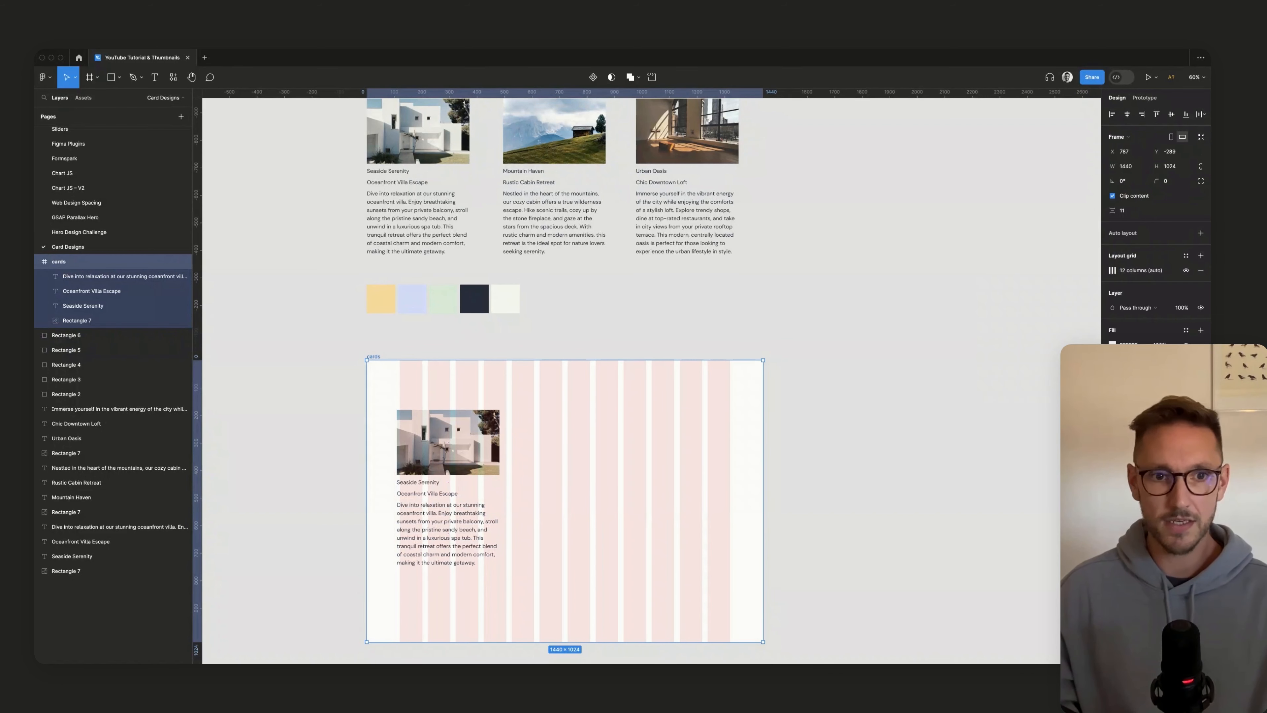
{"action": "key", "text": "Escape"}
Step: Move the copied image and texts so their left edge aligns with the start of the first grid column
{"action": "left_click_drag", "start_coordinate": [394, 399], "coordinate": [565, 577]}
{"action": "left_click_drag", "start_coordinate": [448, 442], "coordinate": [451, 442]}
{"action": "scroll", "coordinate": [451, 441], "scroll_direction": "up", "scroll_amount": 5}
{"action": "key", "text": "Escape"}
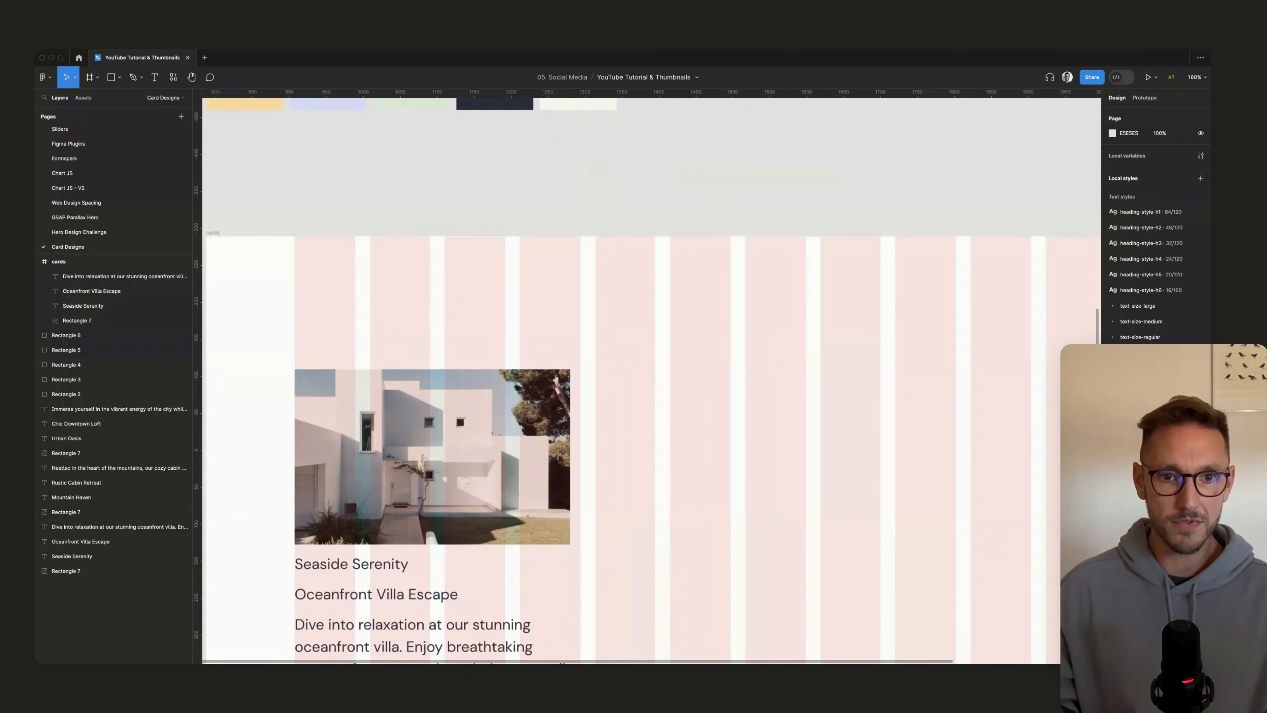
Step: Widen the card's image and description to 387 so they span four grid columns, and hide the layout grids
{"action": "scroll", "coordinate": [449, 399], "scroll_direction": "down", "scroll_amount": 3}
{"action": "left_click", "coordinate": [451, 391]}
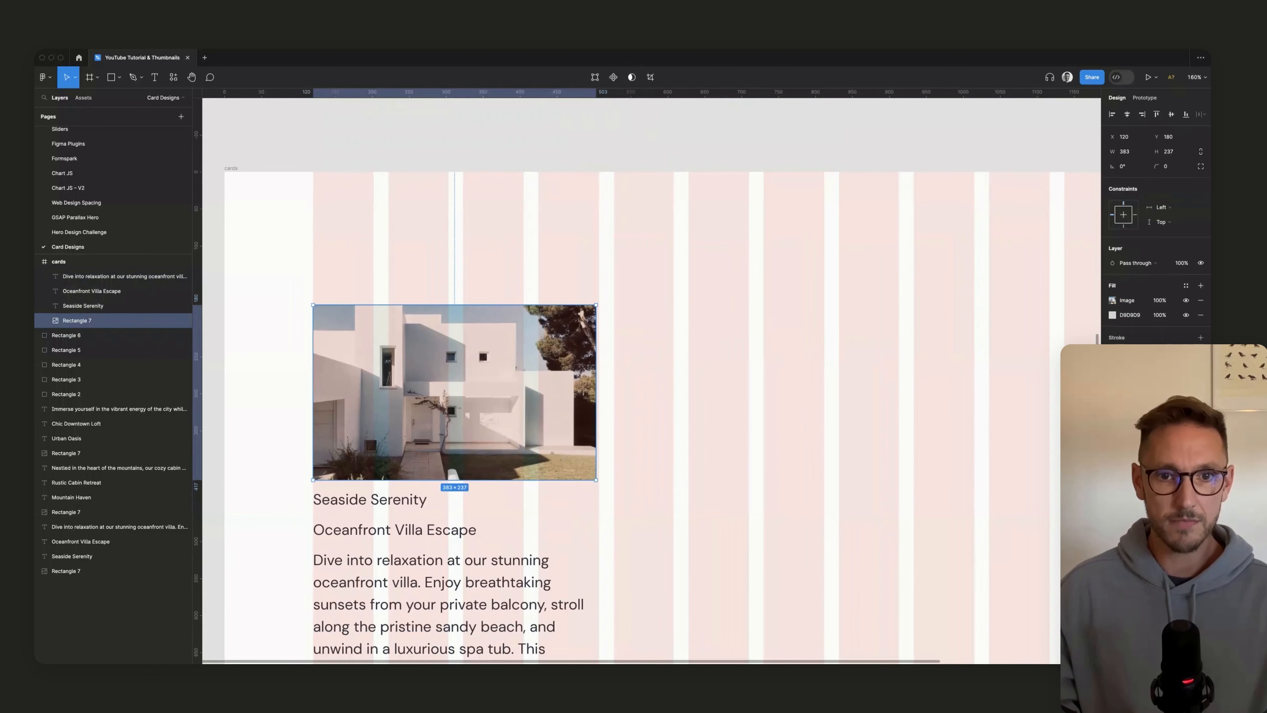
{"action": "key", "text": "Escape"}
{"action": "scroll", "coordinate": [631, 380], "scroll_direction": "down", "scroll_amount": 3}
{"action": "scroll", "coordinate": [631, 379], "scroll_direction": "left", "scroll_amount": 2}
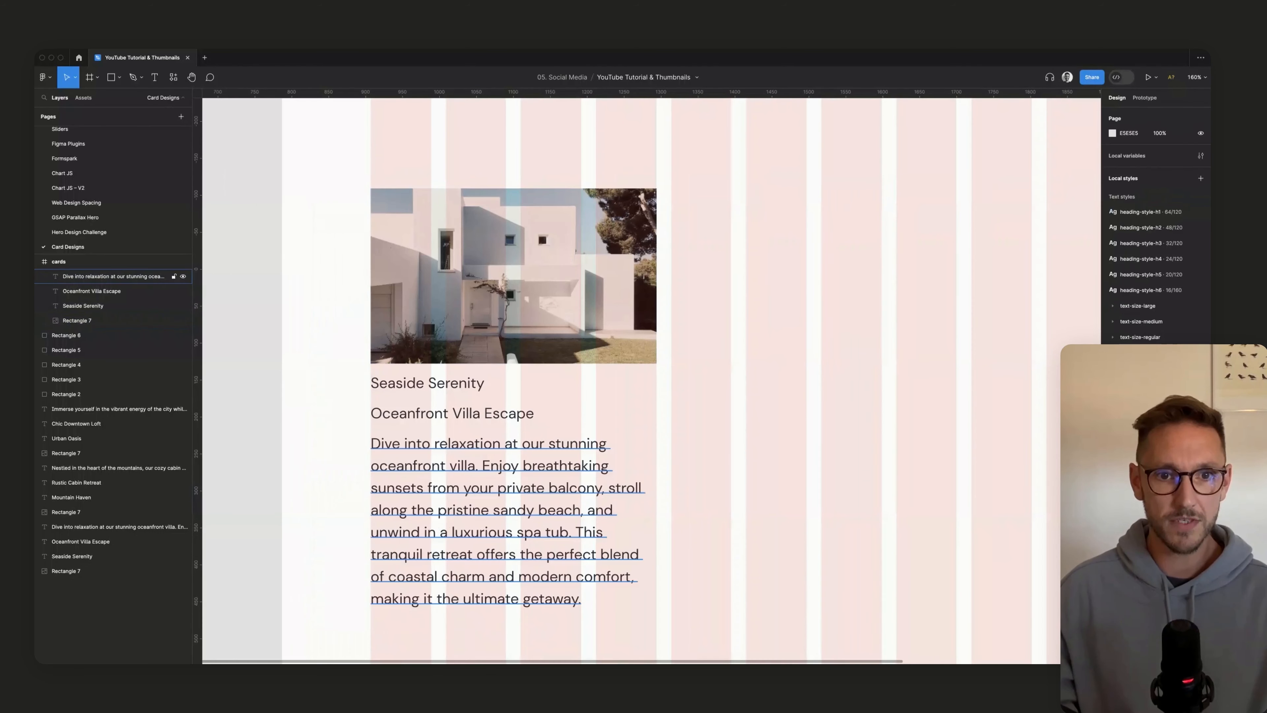
{"action": "left_click", "coordinate": [114, 276]}
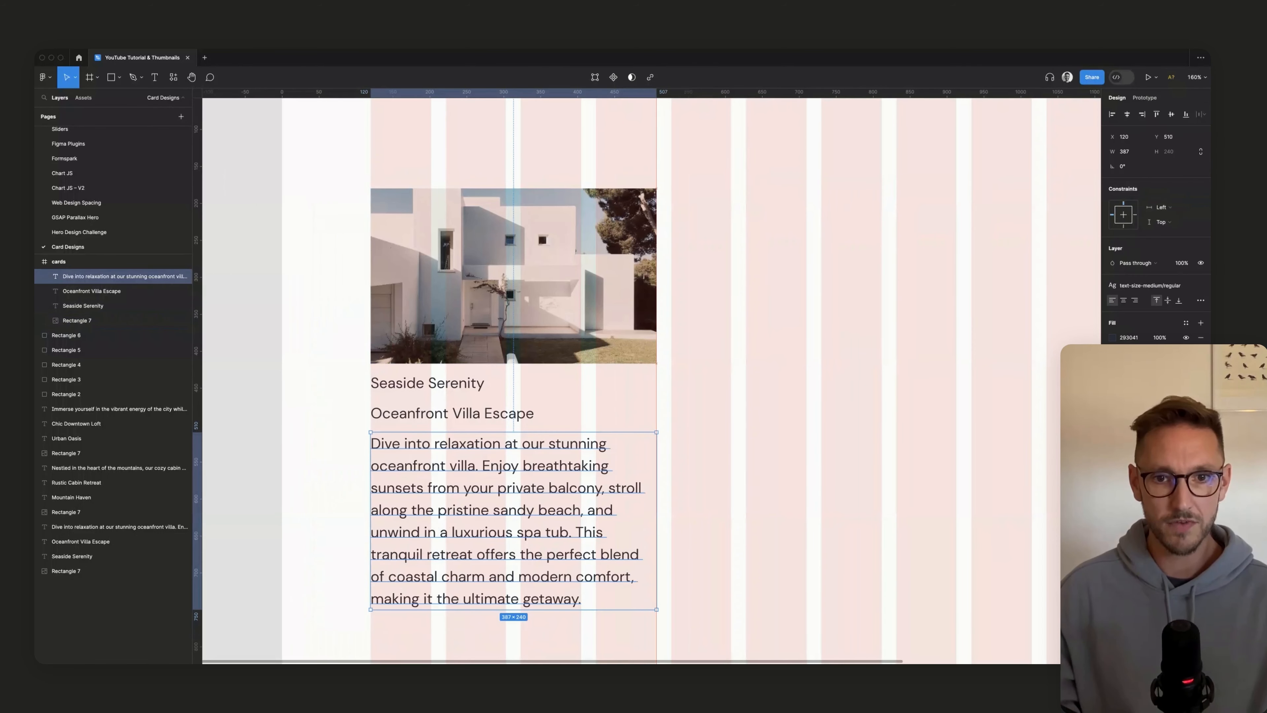
{"action": "key", "text": "Escape"}
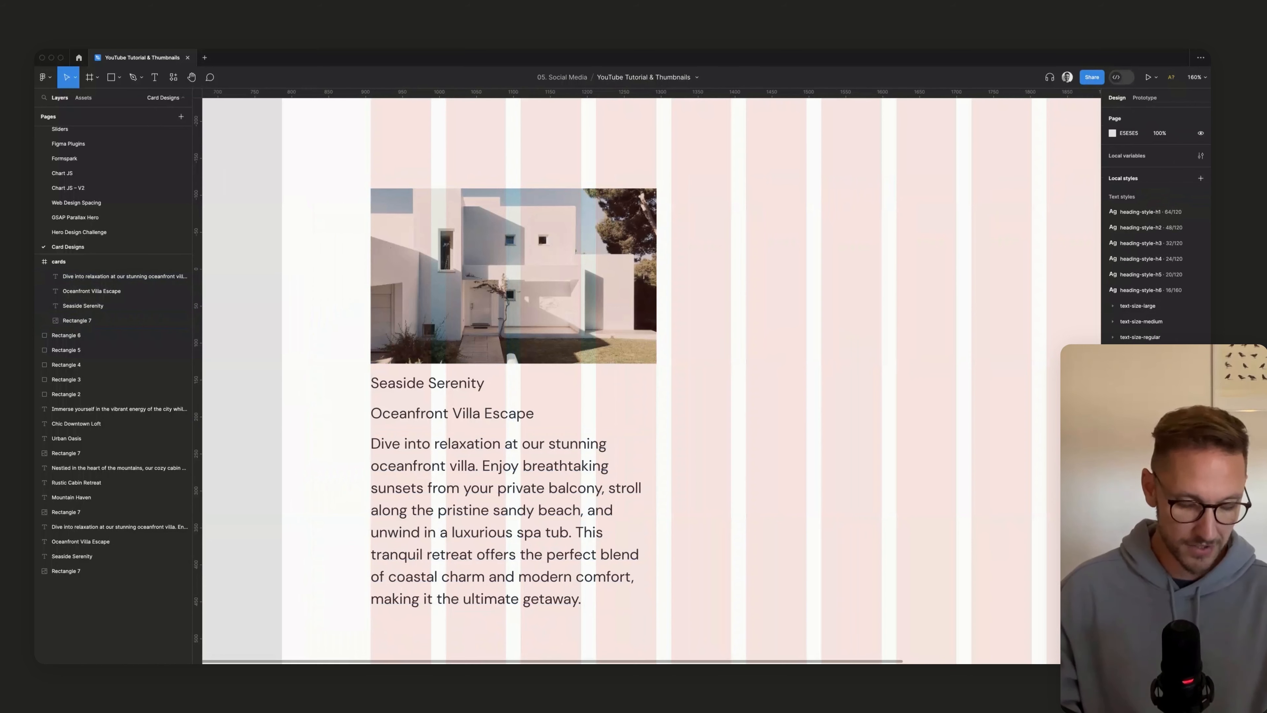
{"action": "key", "text": "shift+g"}
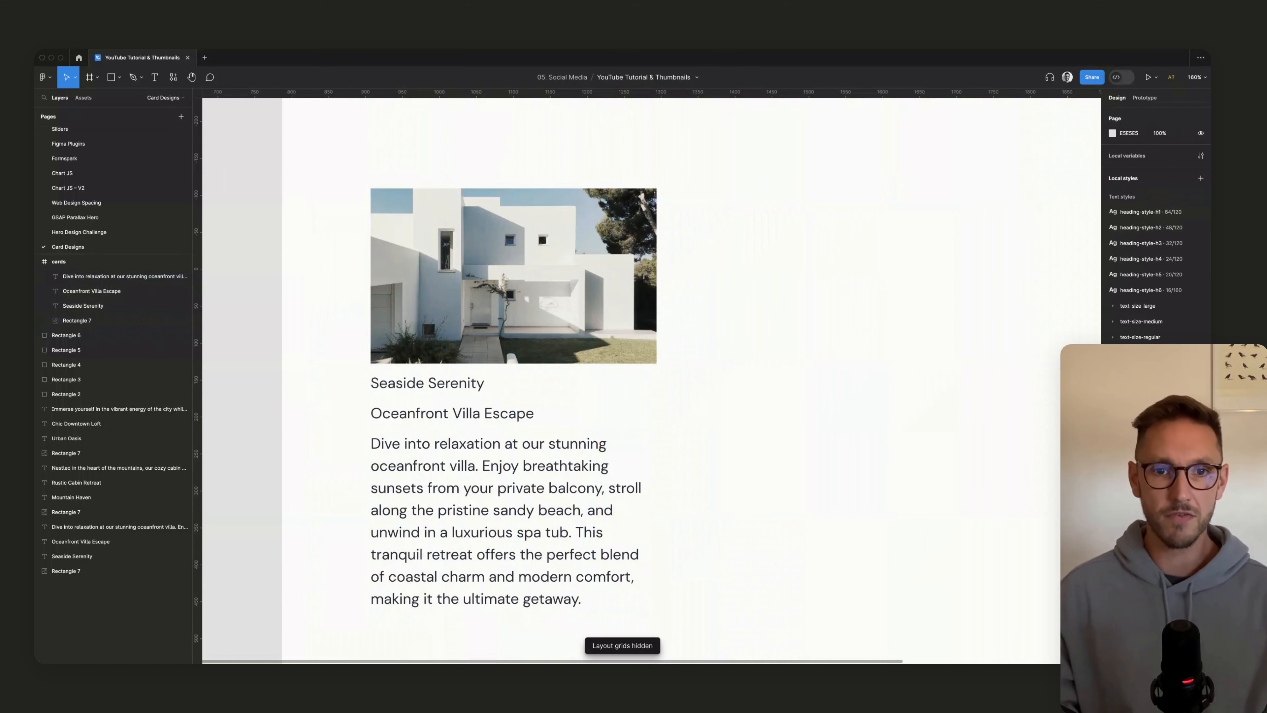
Step: Apply the heading-style-h4 text style to the Seaside Serenity title in the cards frame
{"action": "scroll", "coordinate": [657, 419], "scroll_direction": "down", "scroll_amount": 10}
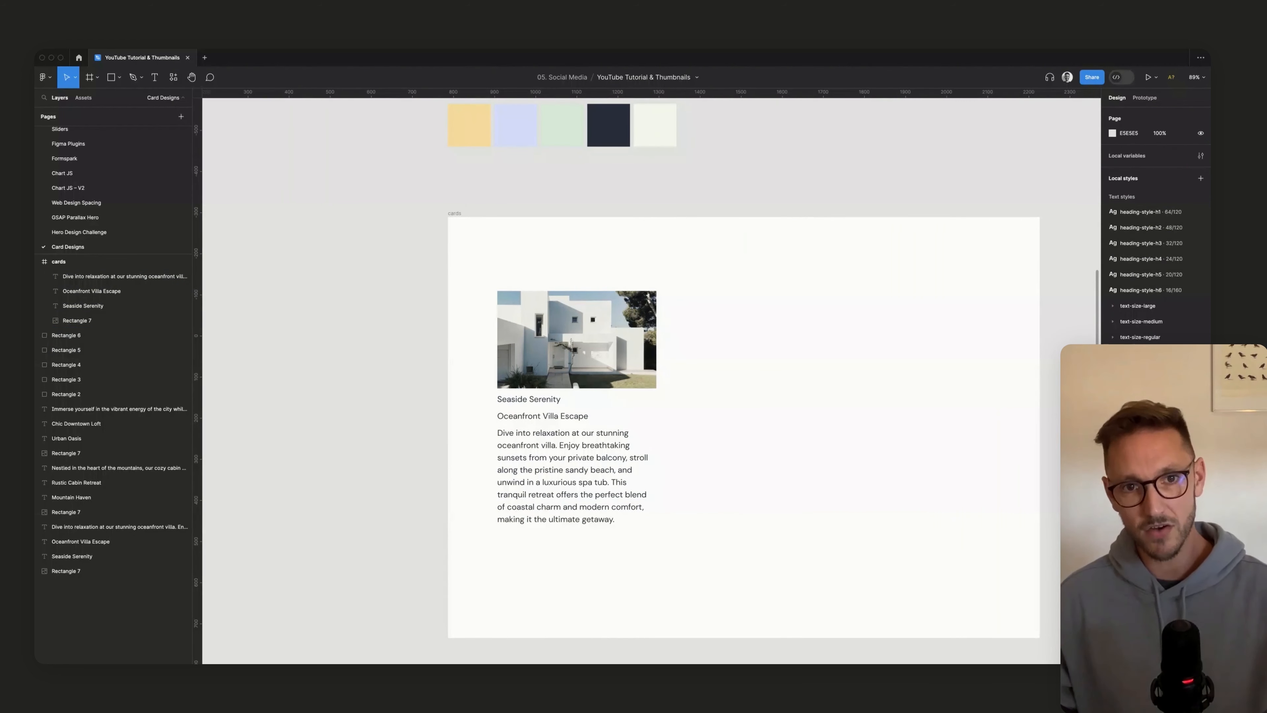
{"action": "scroll", "coordinate": [720, 397], "scroll_direction": "up", "scroll_amount": 5}
{"action": "scroll", "coordinate": [720, 397], "scroll_direction": "right", "scroll_amount": 2}
{"action": "scroll", "coordinate": [720, 397], "scroll_direction": "down", "scroll_amount": 1}
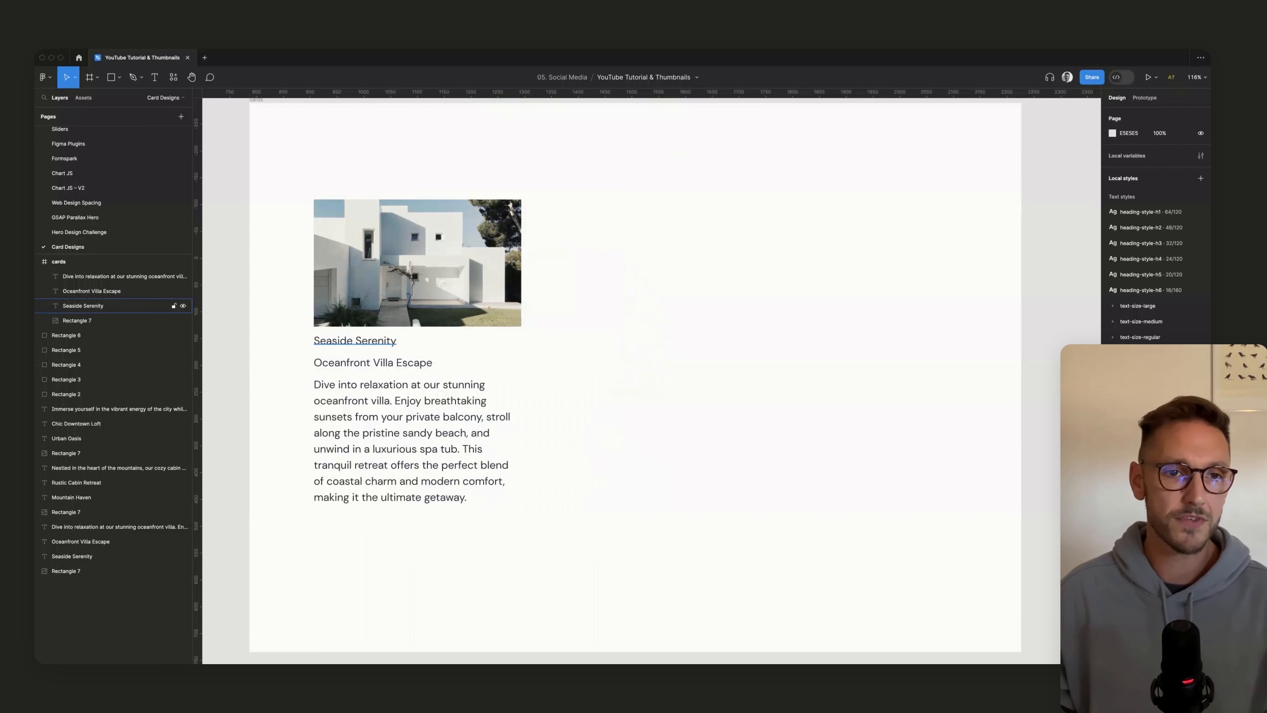
{"action": "left_click", "coordinate": [355, 341]}
{"action": "left_click", "coordinate": [1149, 285]}
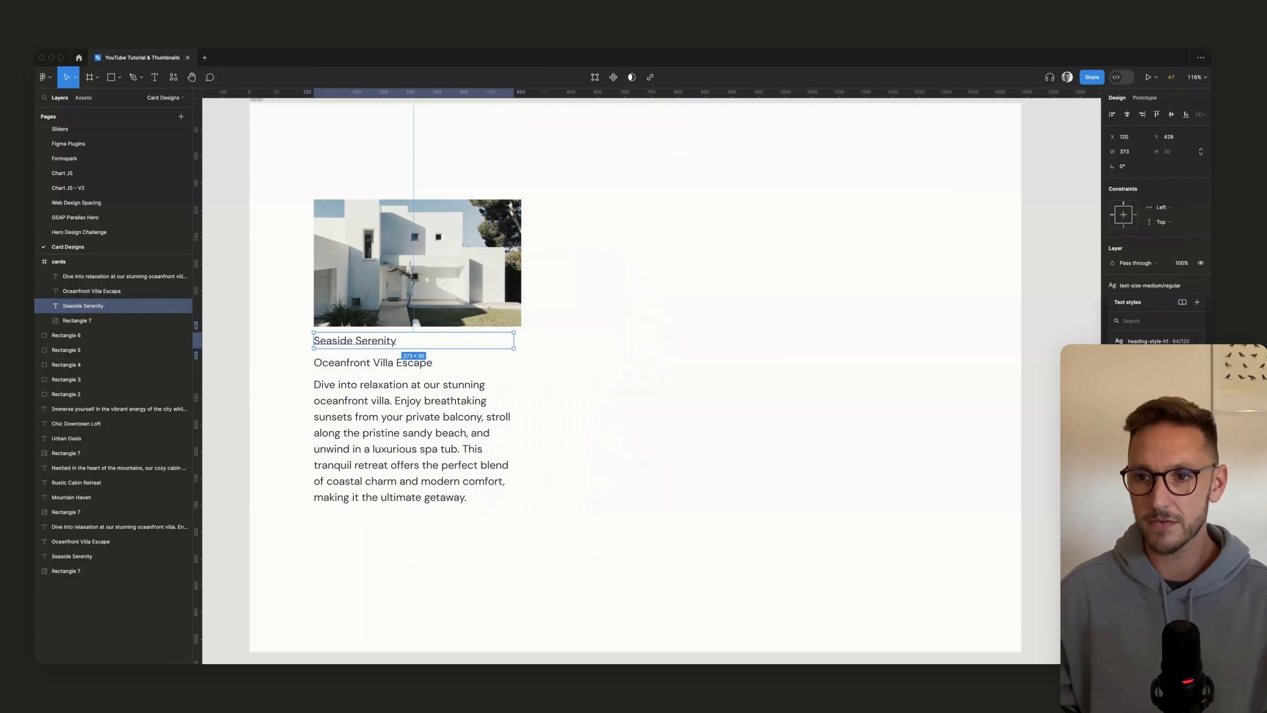
{"action": "left_click", "coordinate": [1150, 370]}
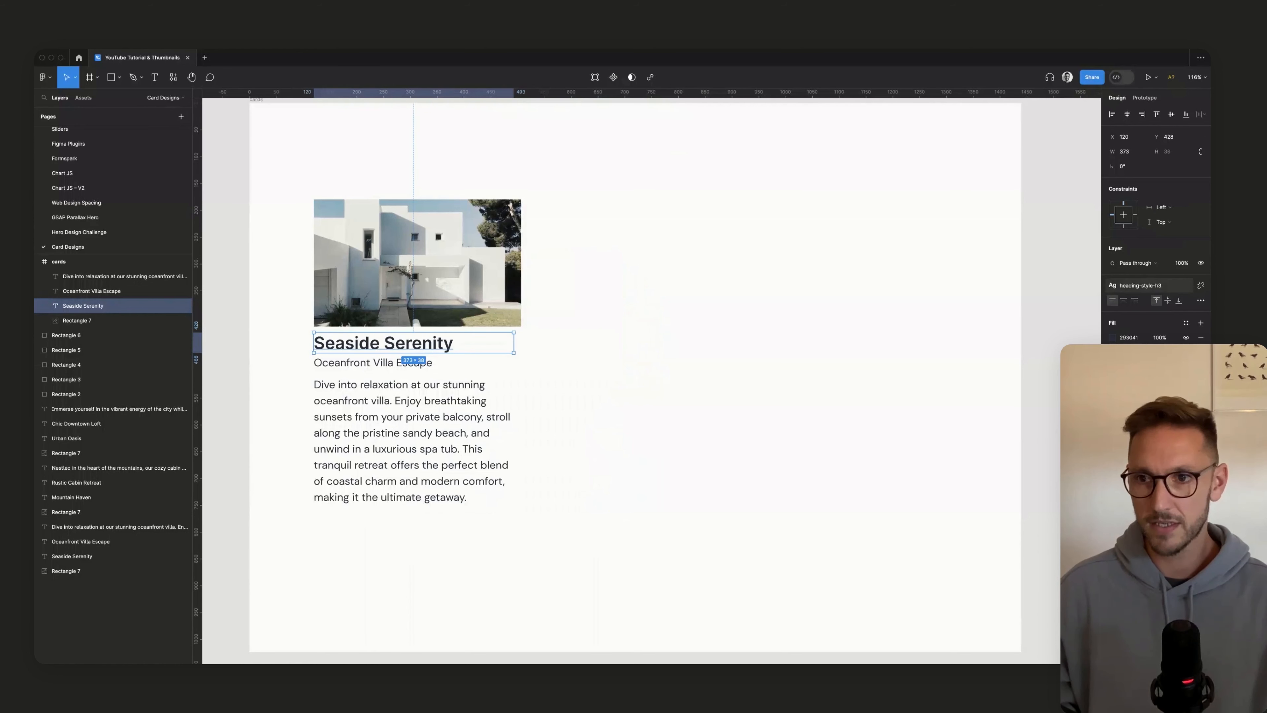
{"action": "left_click", "coordinate": [1147, 285]}
{"action": "left_click", "coordinate": [1150, 385]}
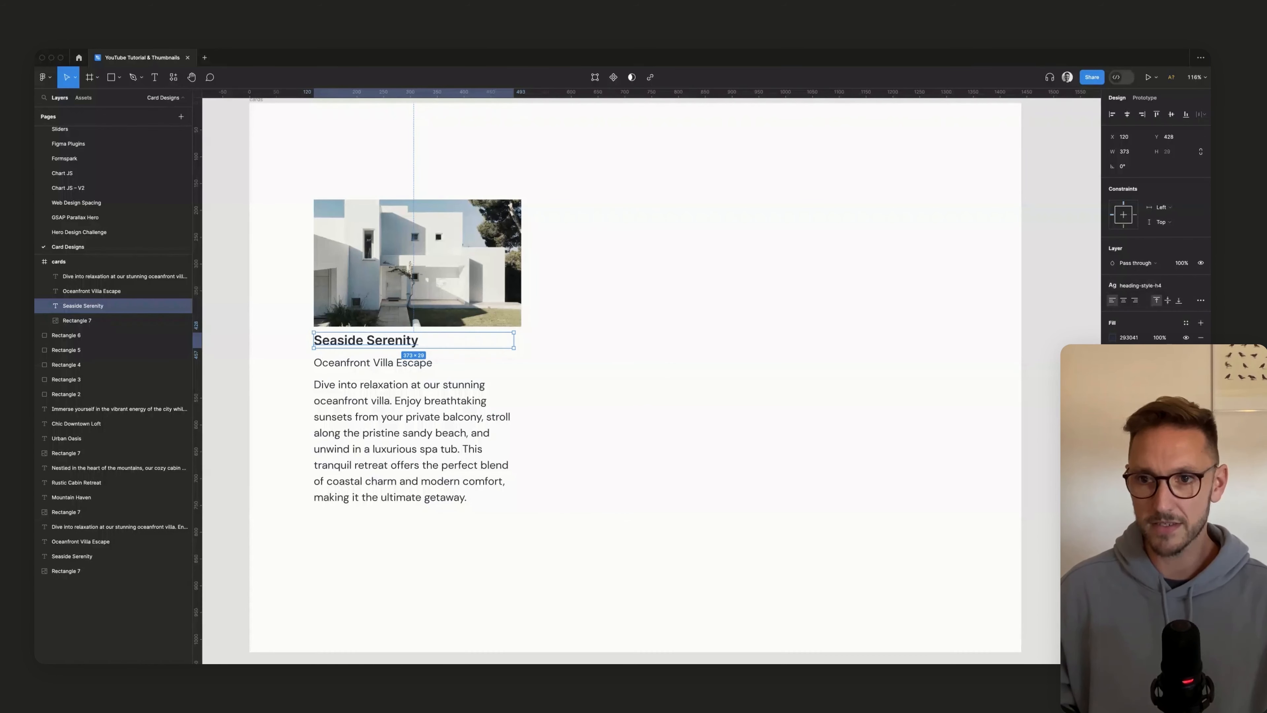
{"action": "key", "text": "Escape"}
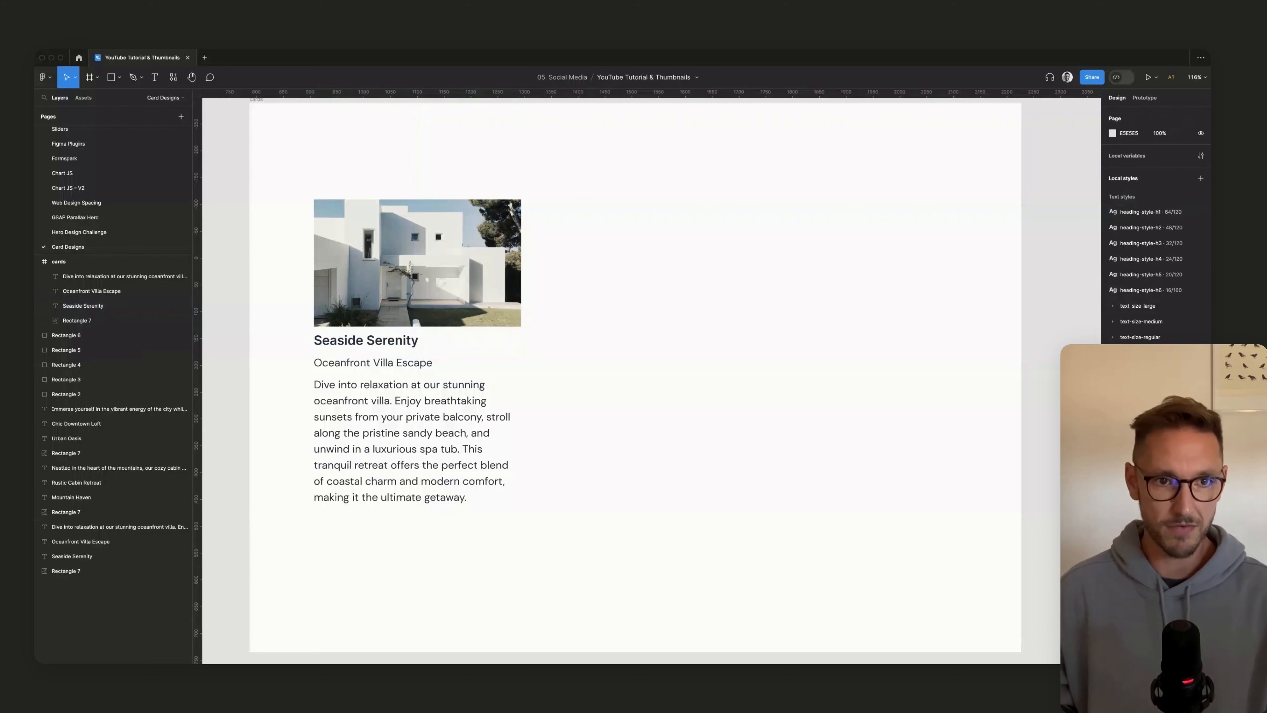
Step: Move the card's villa image up to Y 153, leaving a larger gap above the title
{"action": "scroll", "coordinate": [652, 381], "scroll_direction": "left", "scroll_amount": 2}
{"action": "scroll", "coordinate": [651, 380], "scroll_direction": "down", "scroll_amount": 1}
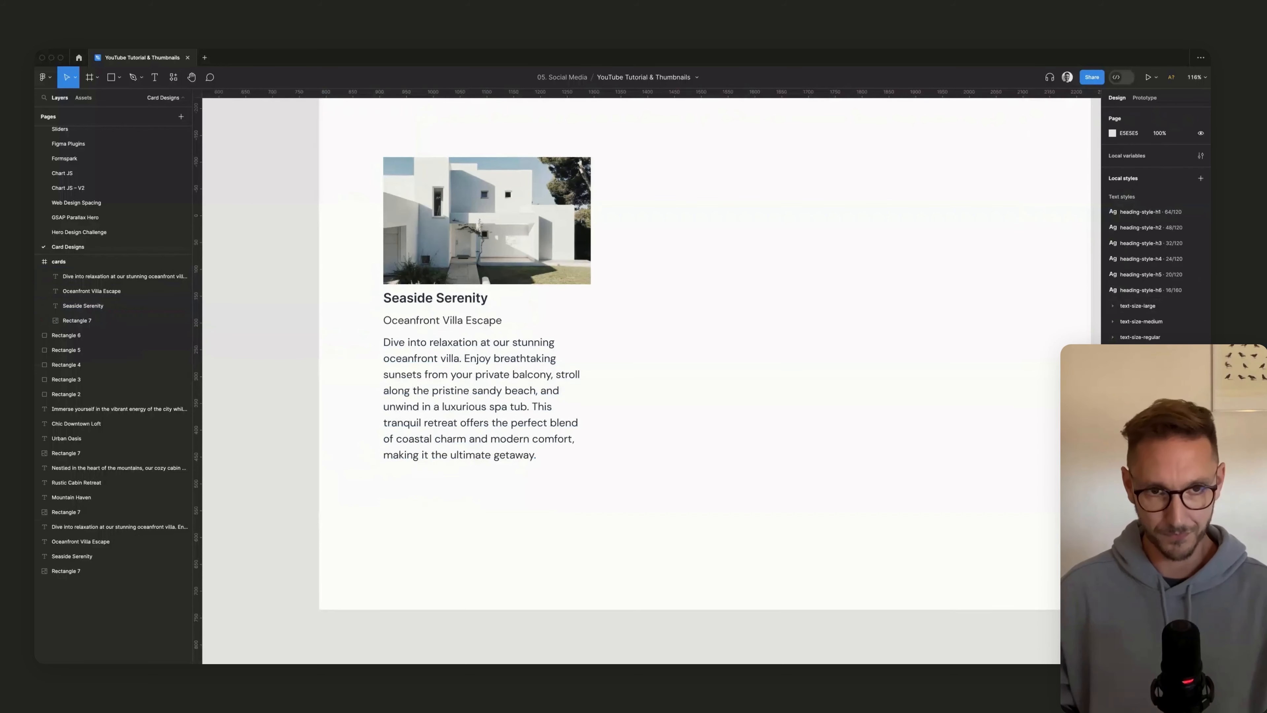
{"action": "scroll", "coordinate": [652, 381], "scroll_direction": "up", "scroll_amount": 2}
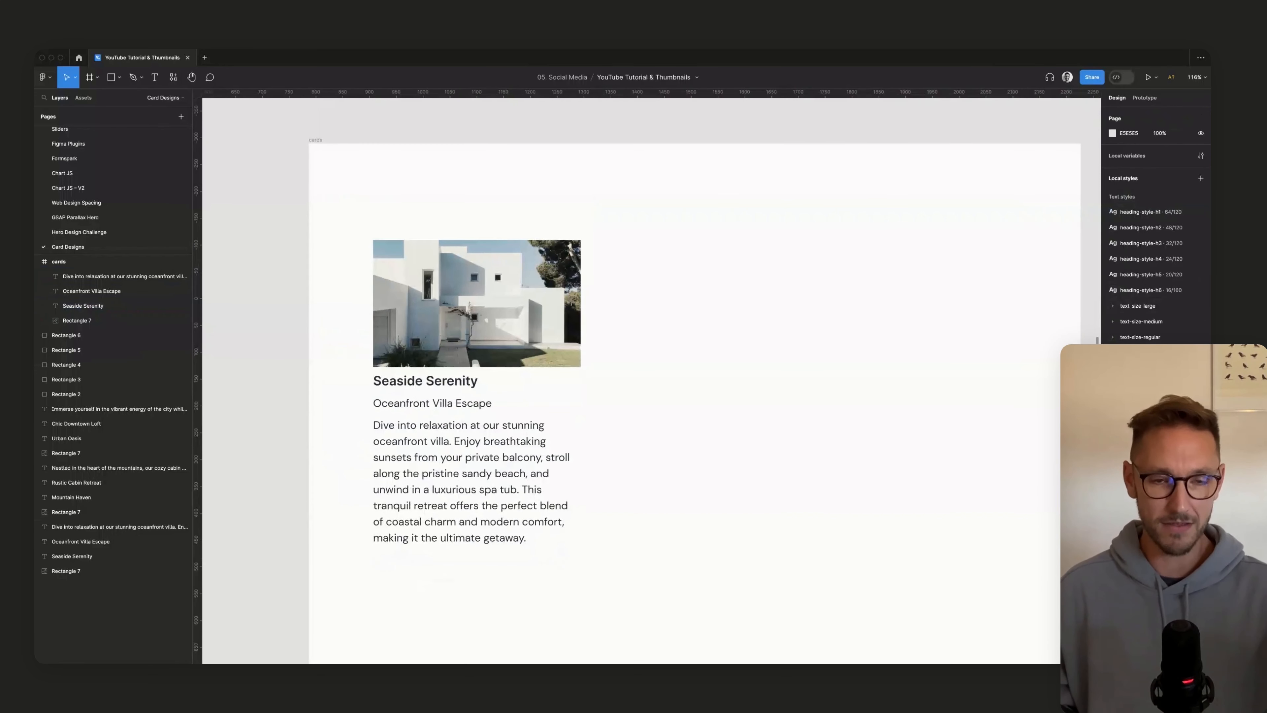
{"action": "left_click_drag", "start_coordinate": [477, 304], "coordinate": [477, 289]}
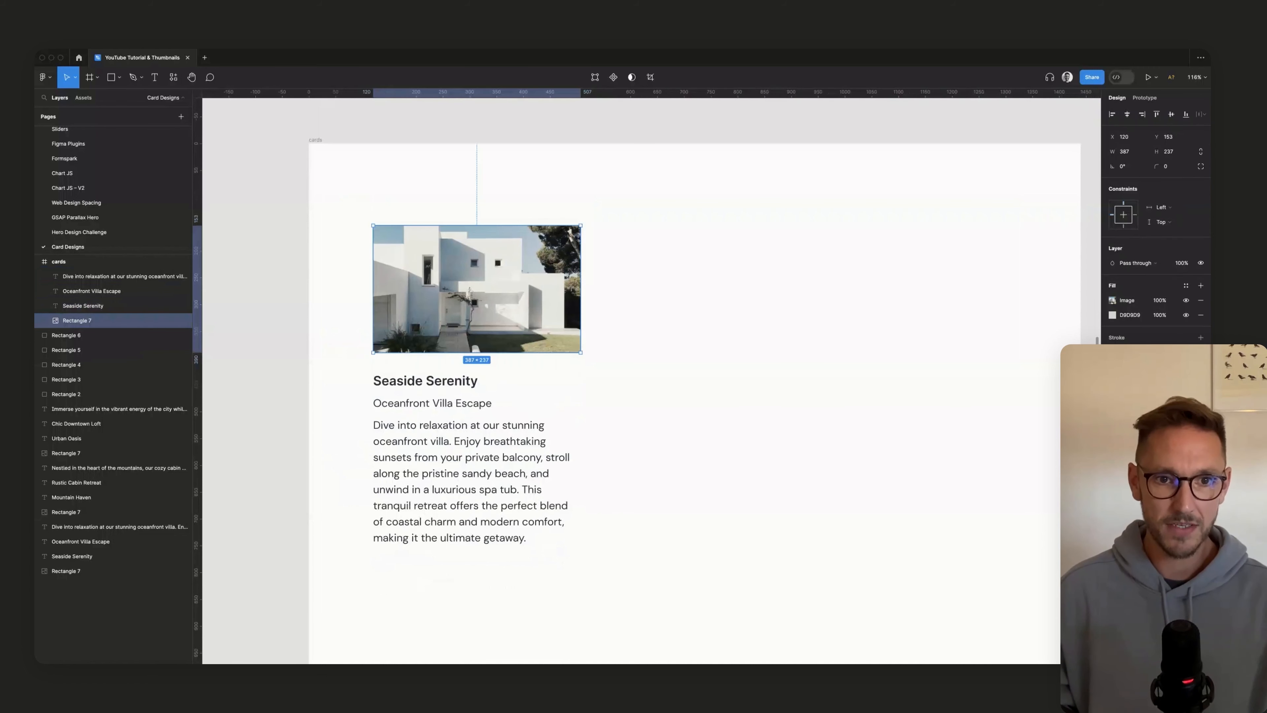
{"action": "key", "text": "Escape"}
Step: Wrap the card's image, title, subtitle and description in a vertical auto layout frame
{"action": "left_click_drag", "start_coordinate": [327, 266], "coordinate": [533, 501]}
{"action": "key", "text": "shift+a"}
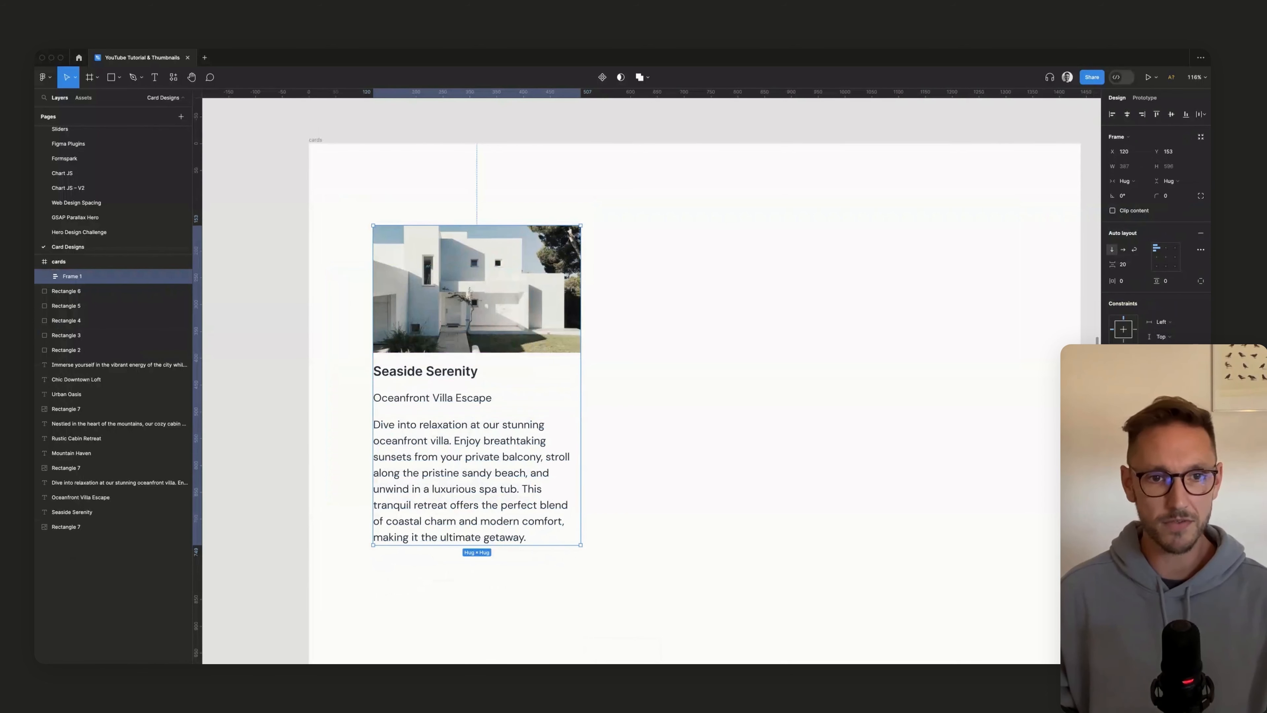
{"action": "key", "text": "Escape"}
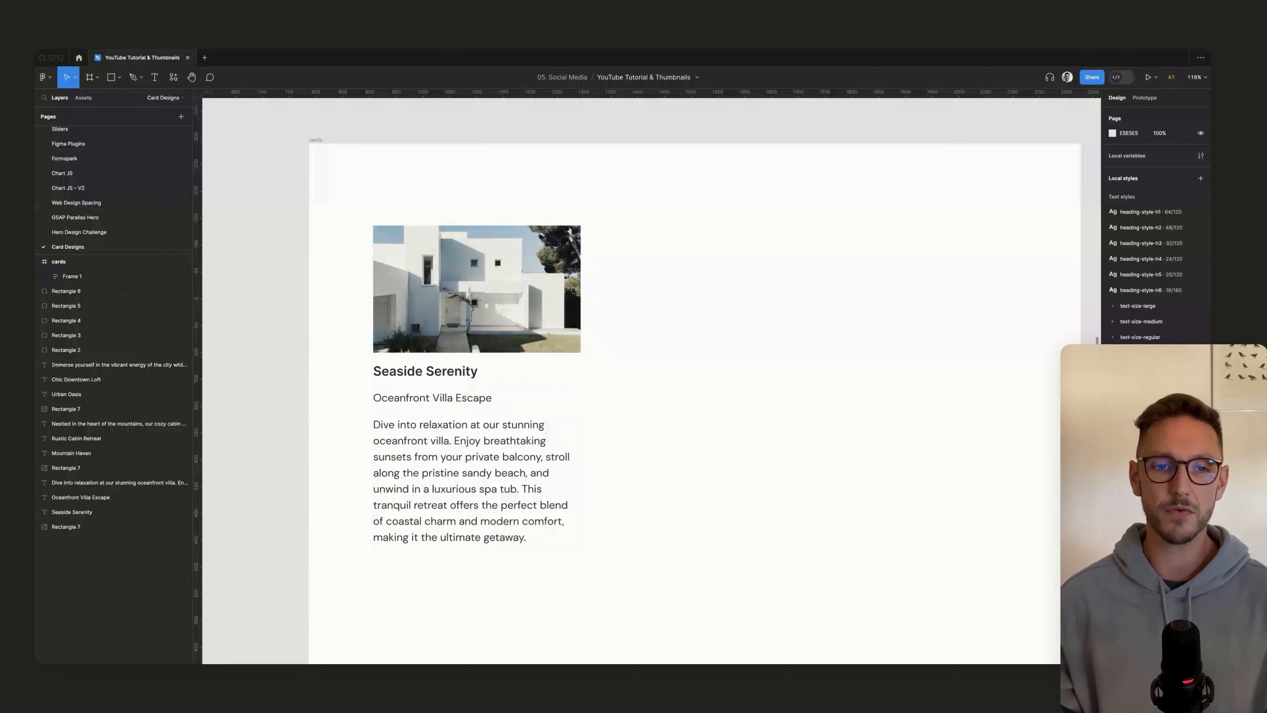
Step: Apply the text-size-small/regular text style to the card's Oceanfront Villa Escape subtitle
{"action": "left_click", "coordinate": [449, 397], "text": "super"}
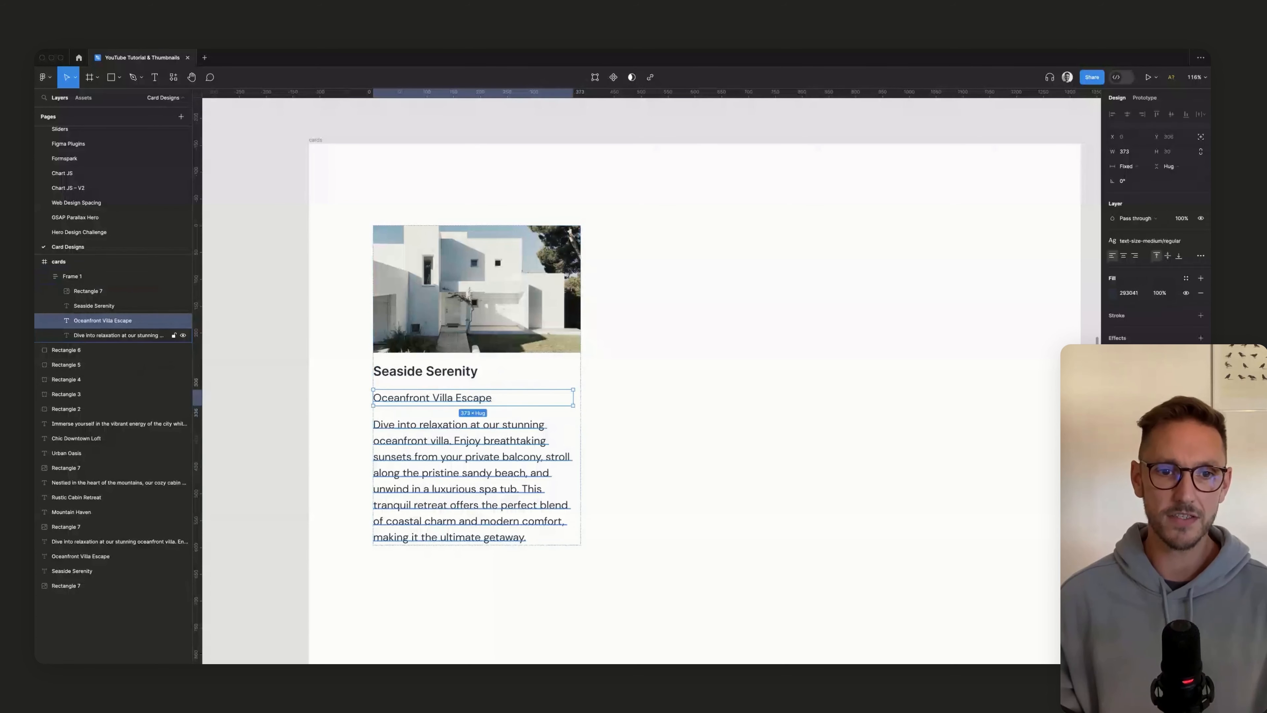
{"action": "left_click", "coordinate": [454, 434], "text": "super"}
{"action": "left_click", "coordinate": [450, 398], "text": "super"}
{"action": "left_click", "coordinate": [454, 434], "text": "super"}
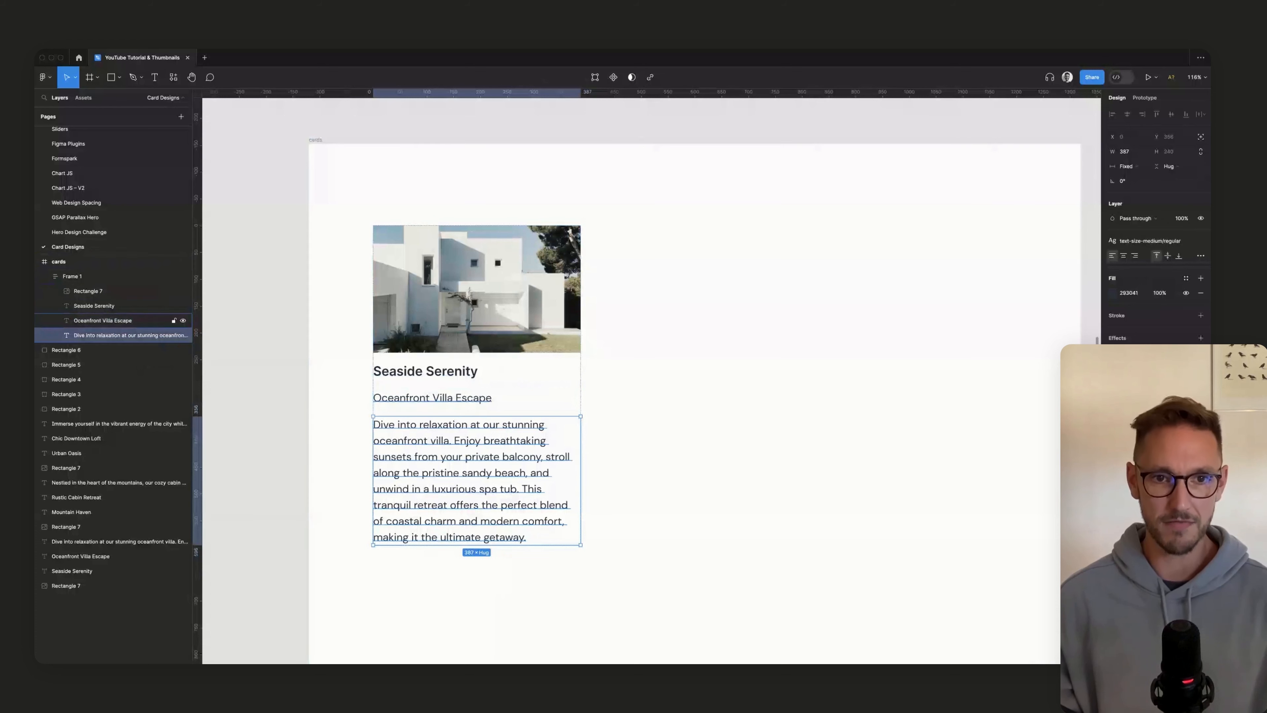
{"action": "left_click", "coordinate": [449, 398], "text": "super"}
{"action": "left_click", "coordinate": [454, 434], "text": "super"}
{"action": "left_click", "coordinate": [450, 398]}
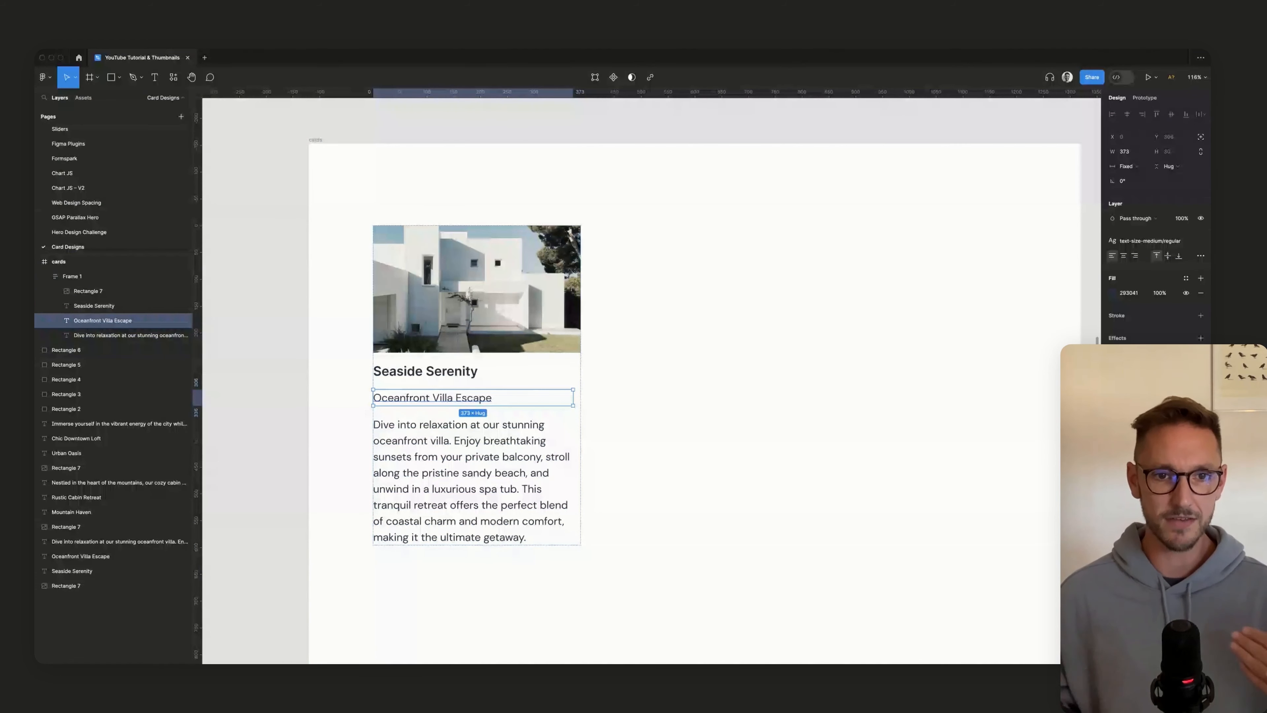
{"action": "left_click", "coordinate": [1147, 240]}
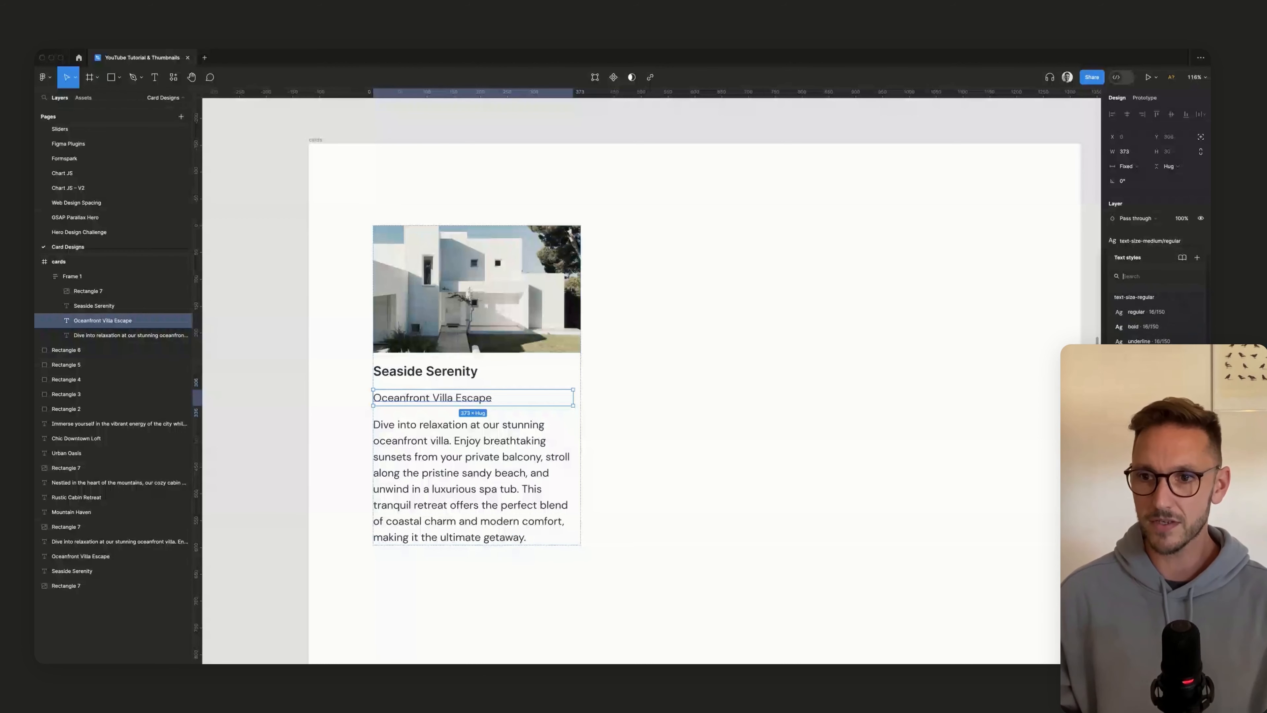
{"action": "left_click", "coordinate": [1142, 341]}
{"action": "key", "text": "Escape"}
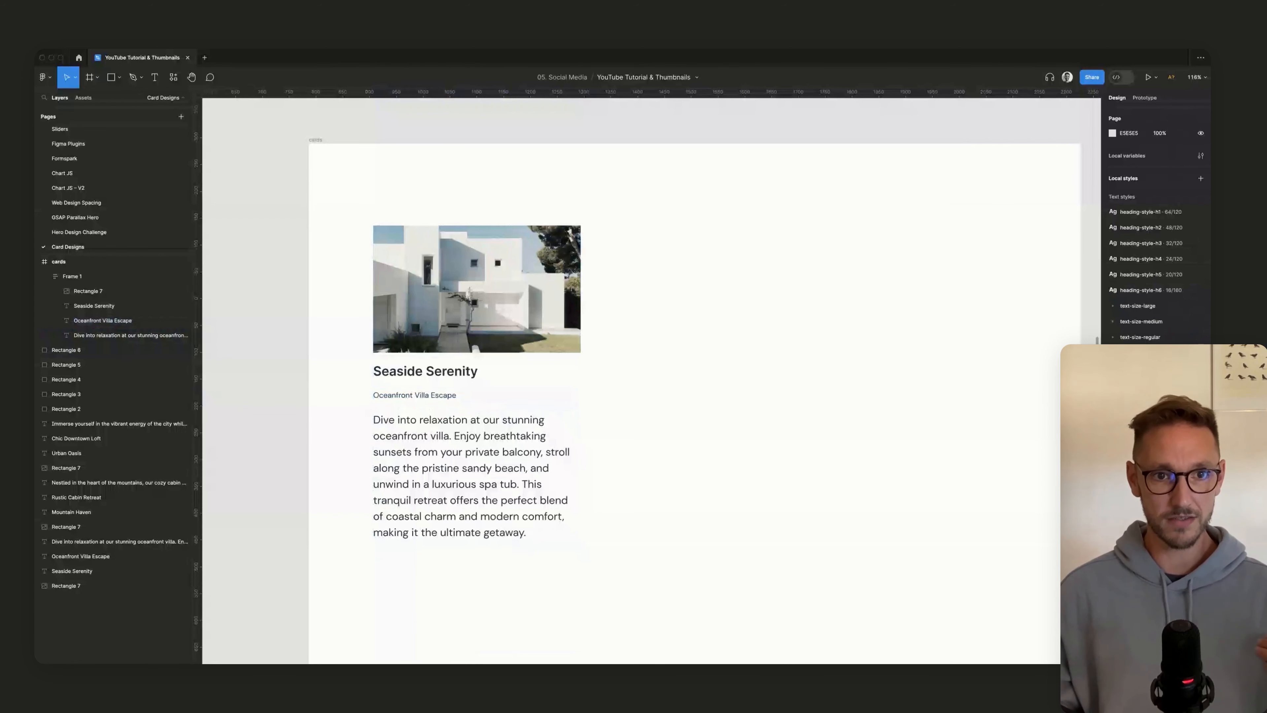
Step: Apply the text-size-regular/regular text style to the card's description paragraph
{"action": "left_click", "coordinate": [477, 476], "text": "super"}
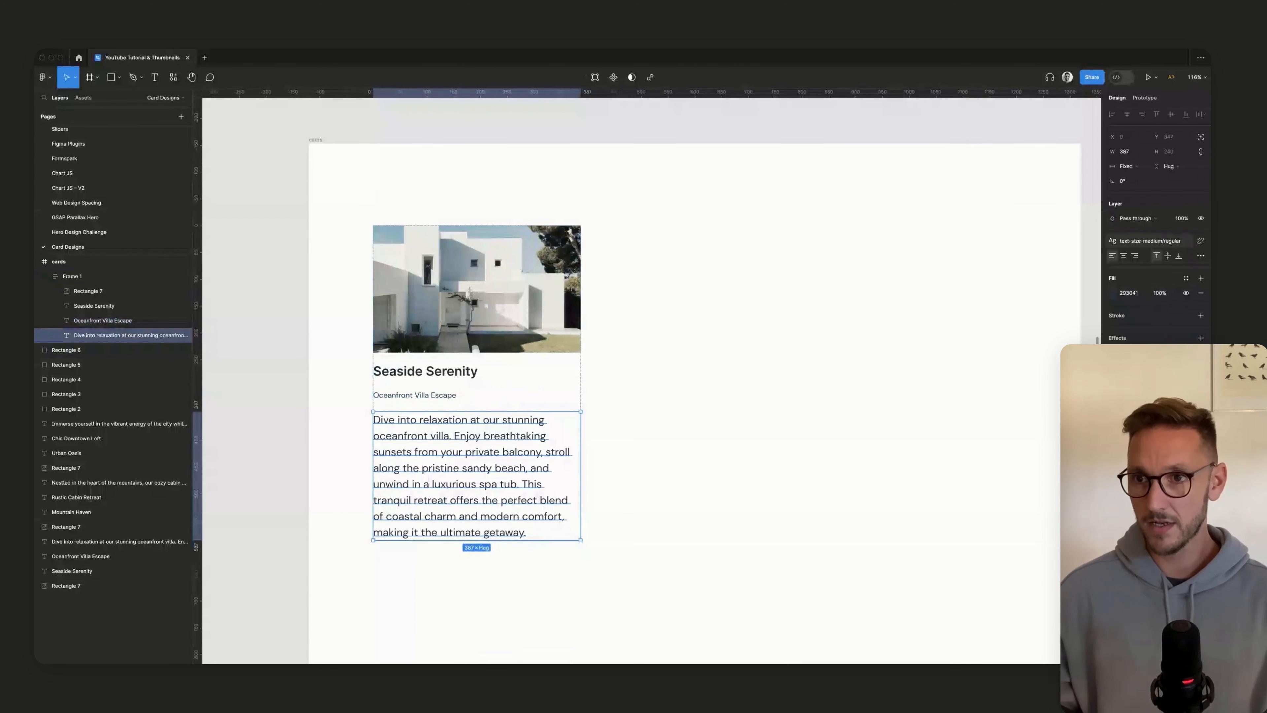
{"action": "left_click", "coordinate": [1149, 241]}
{"action": "scroll", "coordinate": [1152, 299], "scroll_direction": "down", "scroll_amount": 4}
{"action": "left_click", "coordinate": [1147, 404]}
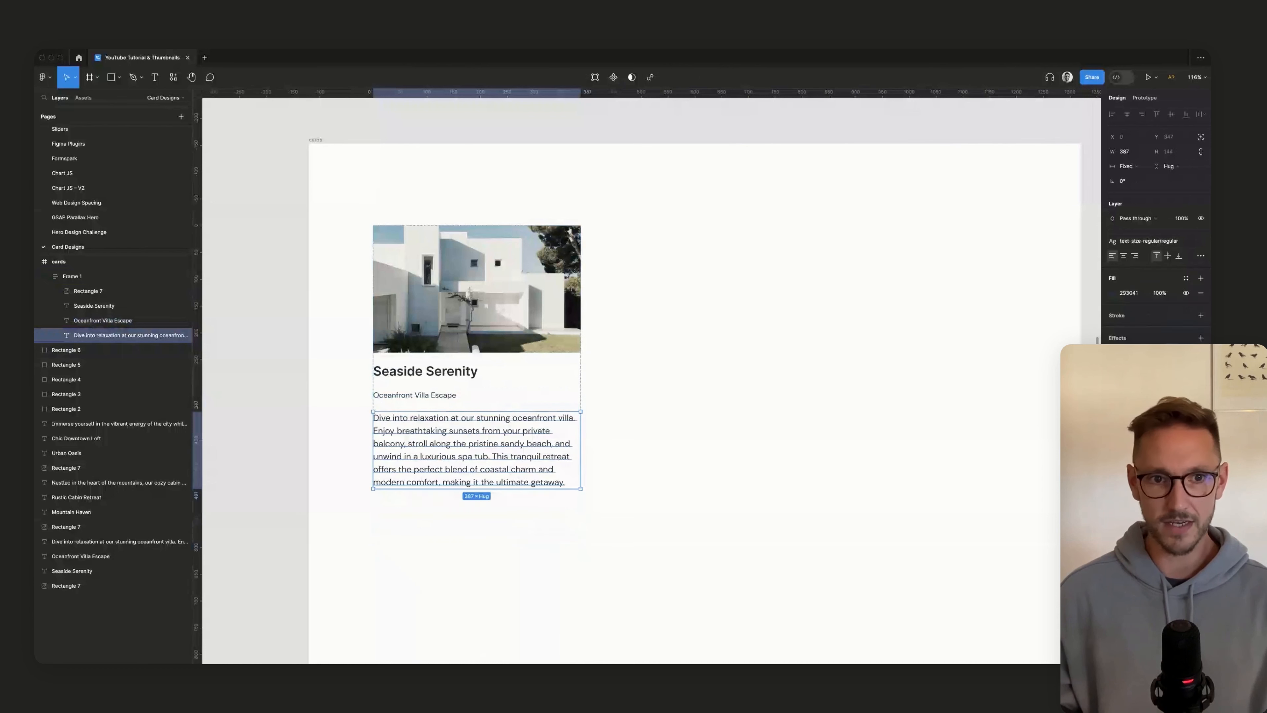
{"action": "key", "text": "Escape"}
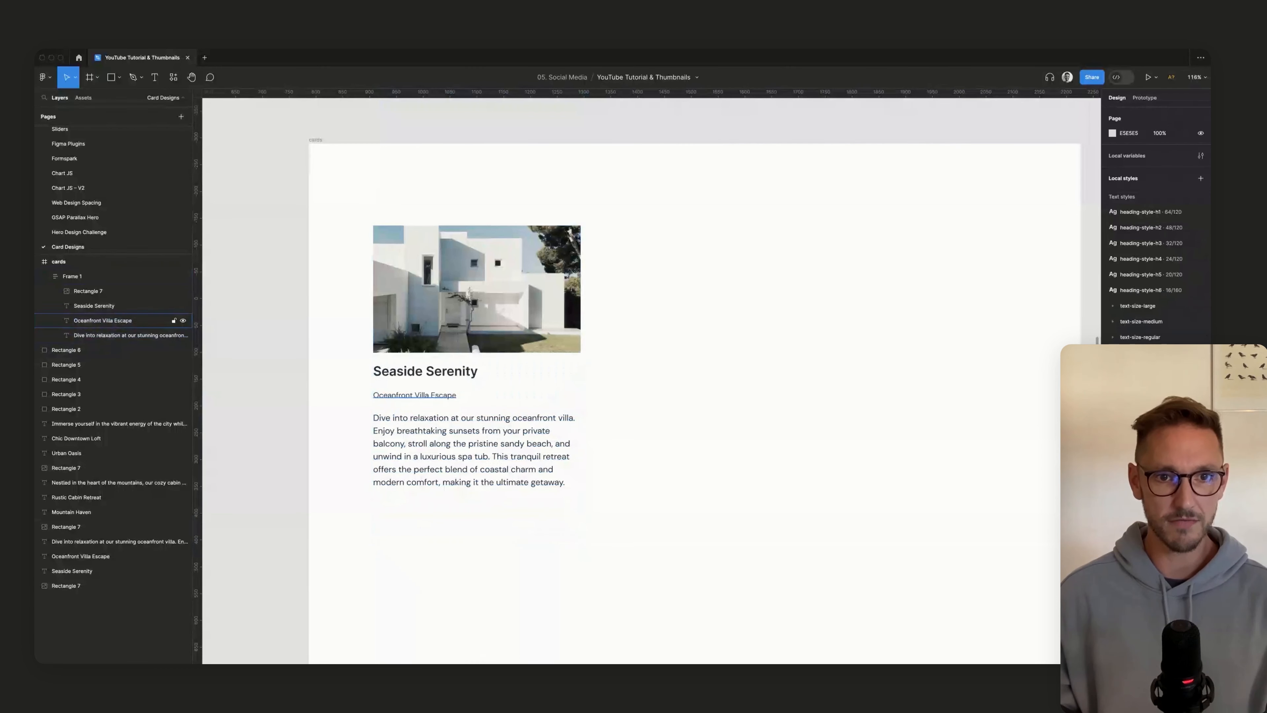
{"action": "left_click", "coordinate": [100, 306]}
{"action": "key", "text": "Escape"}
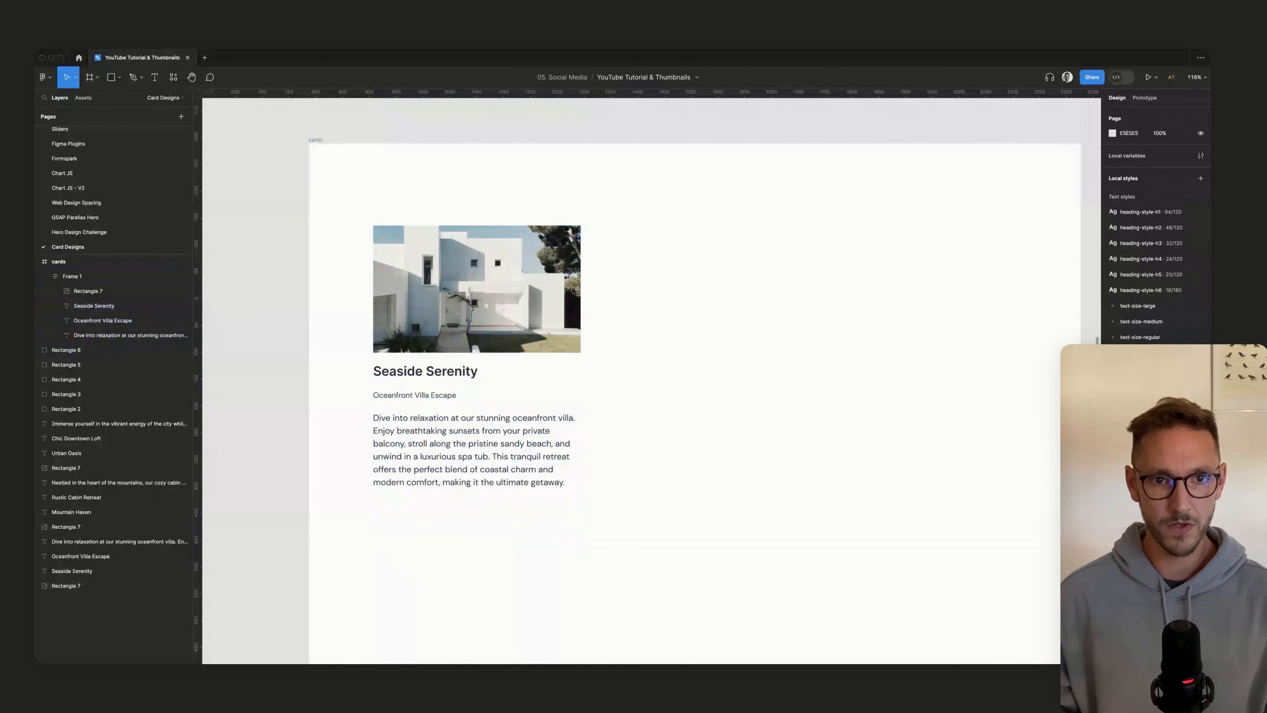
Step: Duplicate the card to the right of the original and set the corner radius of both villa images to 8
{"action": "left_click_drag", "start_coordinate": [476, 320], "coordinate": [759, 319]}
{"action": "key", "text": "Escape"}
{"action": "left_click", "coordinate": [759, 289], "text": "super"}
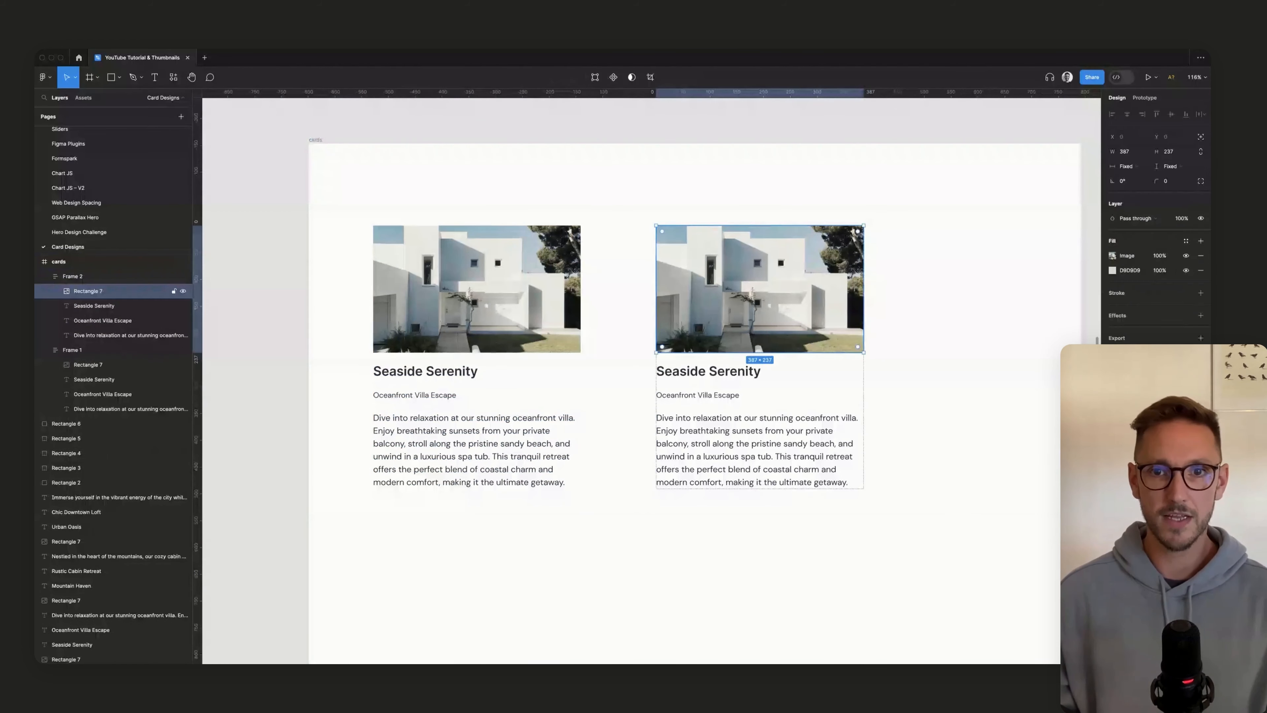
{"action": "left_click", "coordinate": [476, 290], "text": "shift+super"}
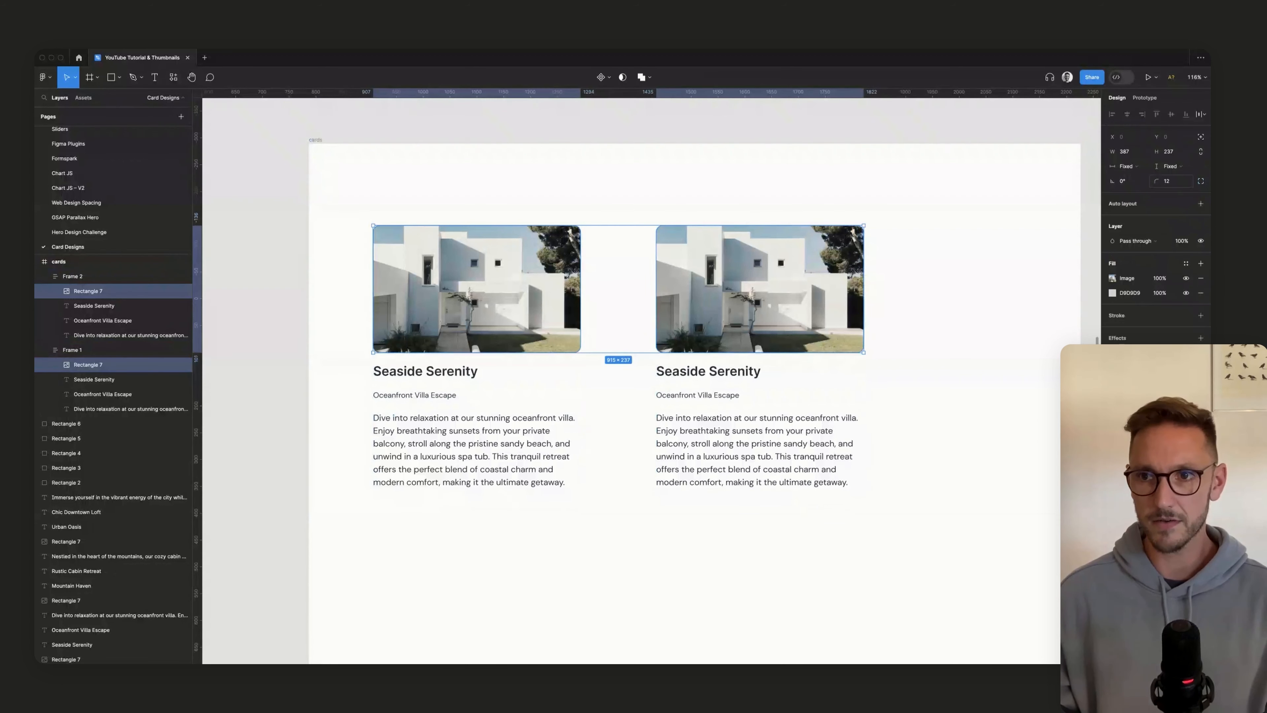
{"action": "left_click", "coordinate": [1168, 181]}
{"action": "type", "text": "8"}
{"action": "key", "text": "Return"}
{"action": "key", "text": "Escape"}
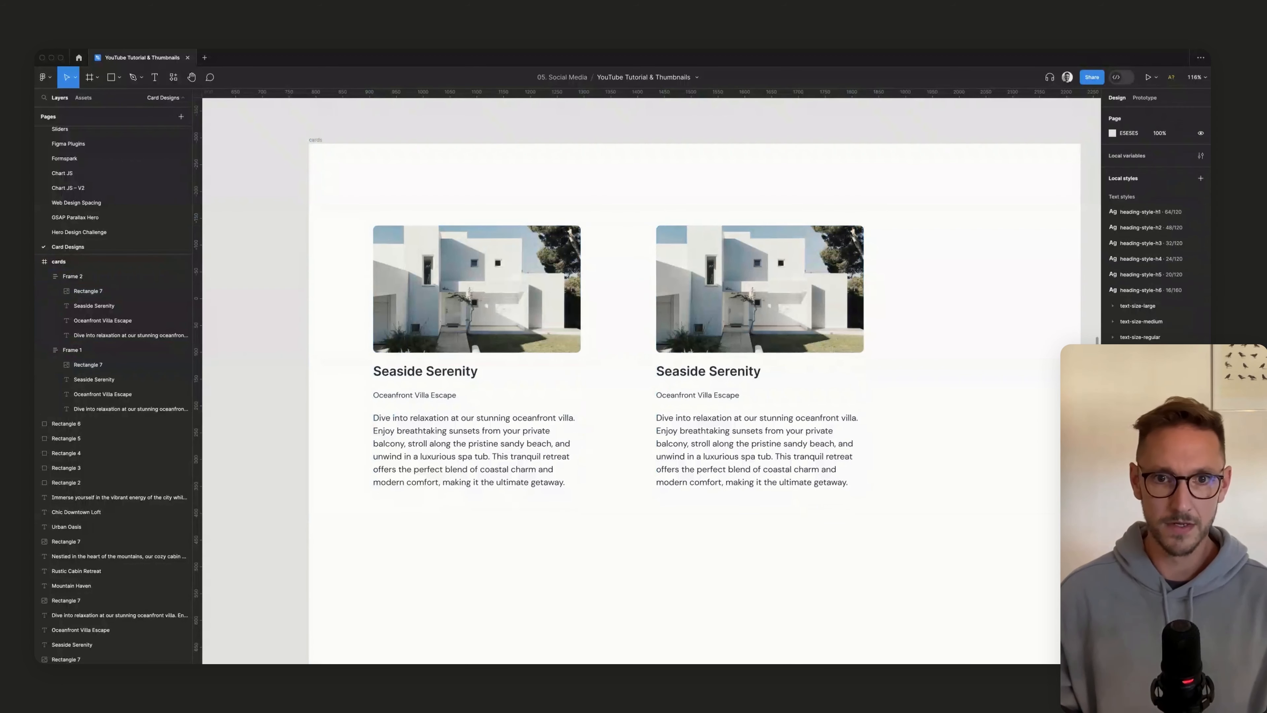
Step: Wrap the duplicated card's title and subtitle in a vertical auto layout frame with a spacing of 4
{"action": "scroll", "coordinate": [651, 380], "scroll_direction": "right", "scroll_amount": 2}
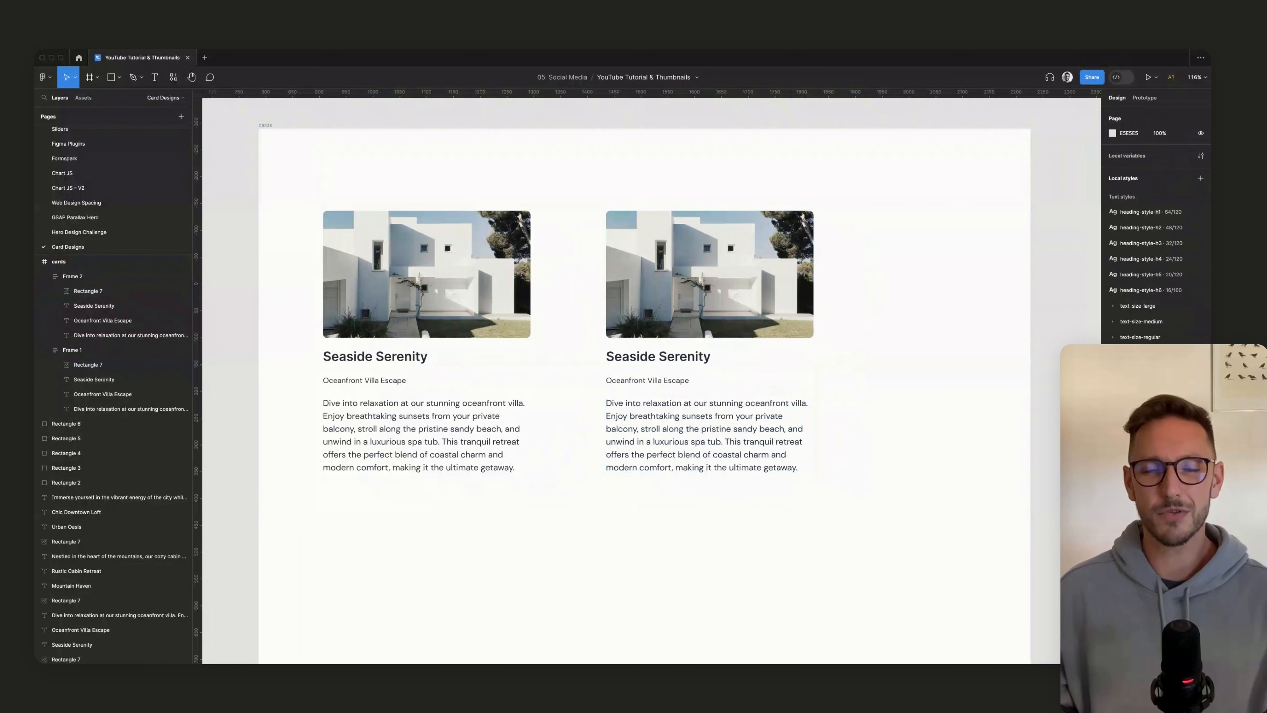
{"action": "left_click", "coordinate": [93, 306]}
{"action": "left_click", "coordinate": [102, 321], "text": "shift"}
{"action": "key", "text": "shift+a"}
{"action": "left_click", "coordinate": [1123, 265]}
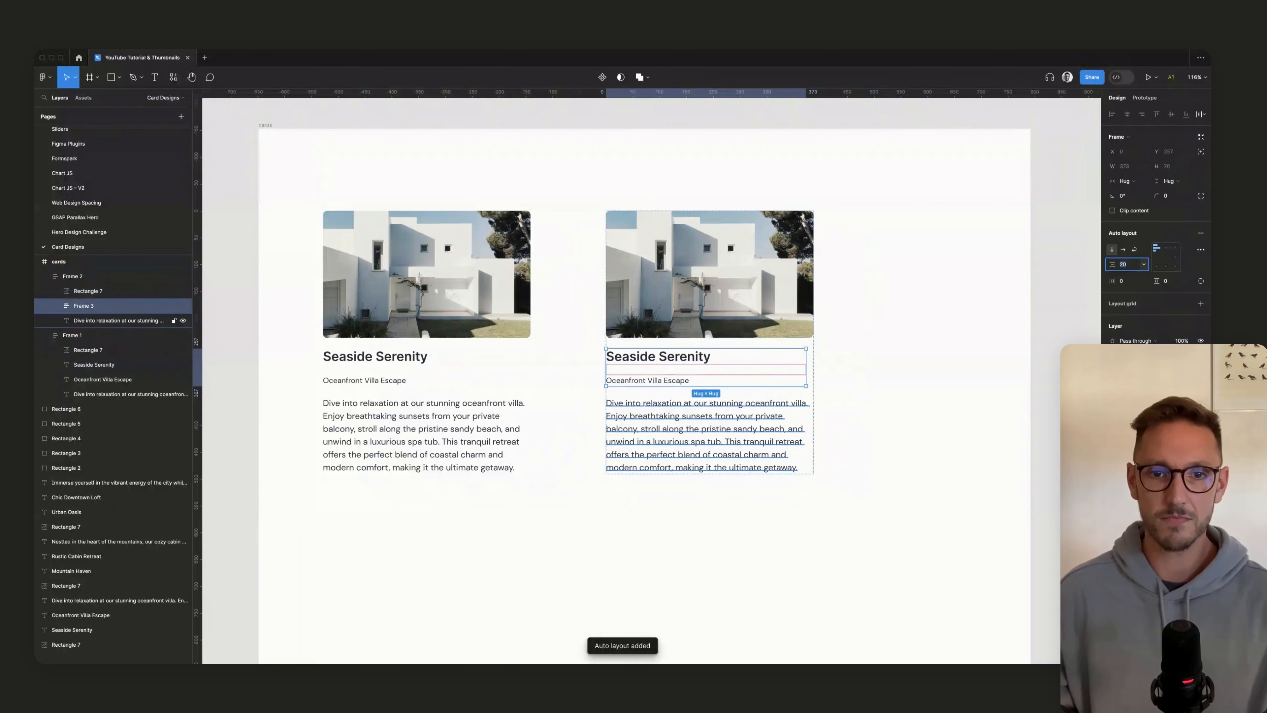
{"action": "type", "text": "4"}
{"action": "key", "text": "Tab"}
{"action": "left_click", "coordinate": [918, 319]}
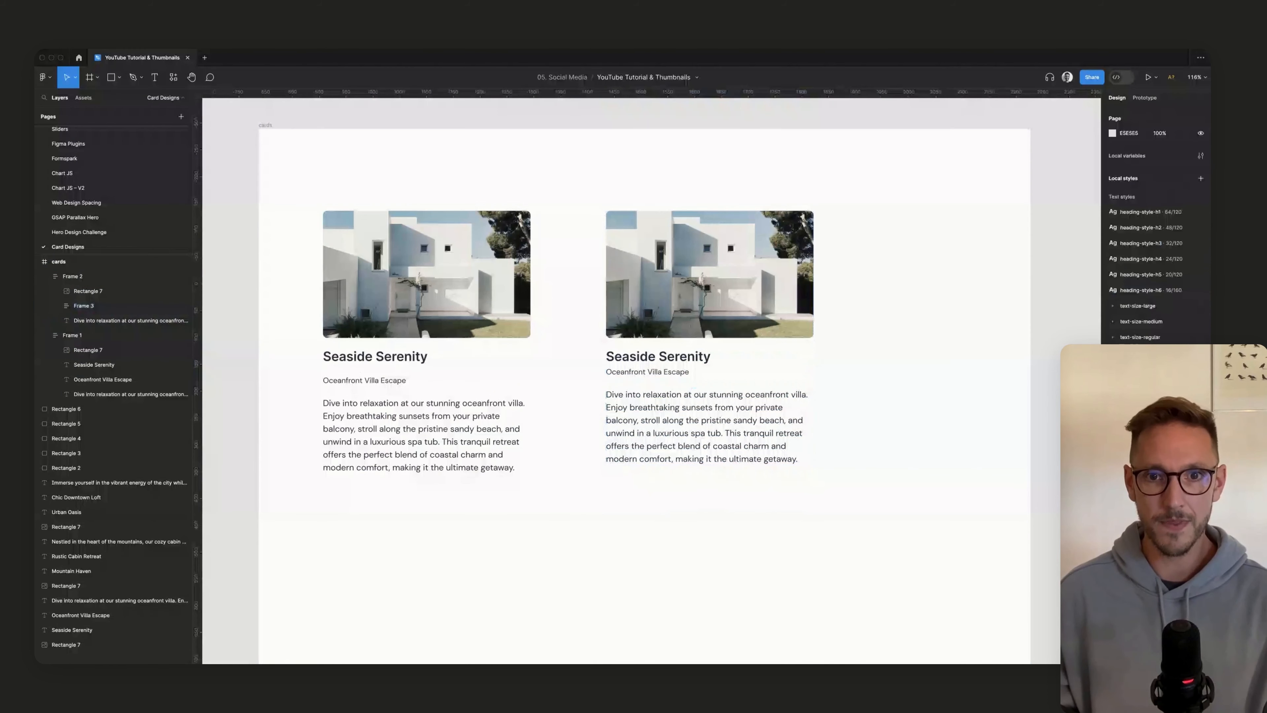
Step: Set the duplicated card's title-and-subtitle frame and its description to fill the container width
{"action": "double_click", "coordinate": [705, 363]}
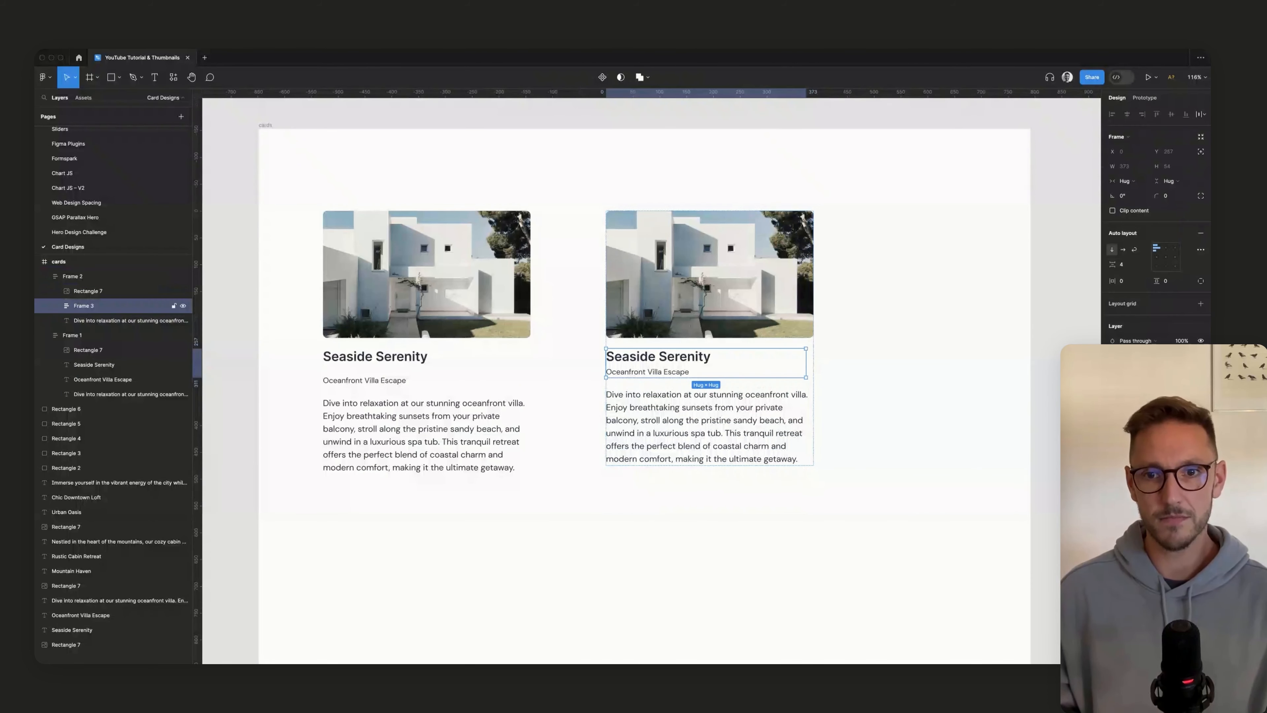
{"action": "left_click", "coordinate": [1127, 181]}
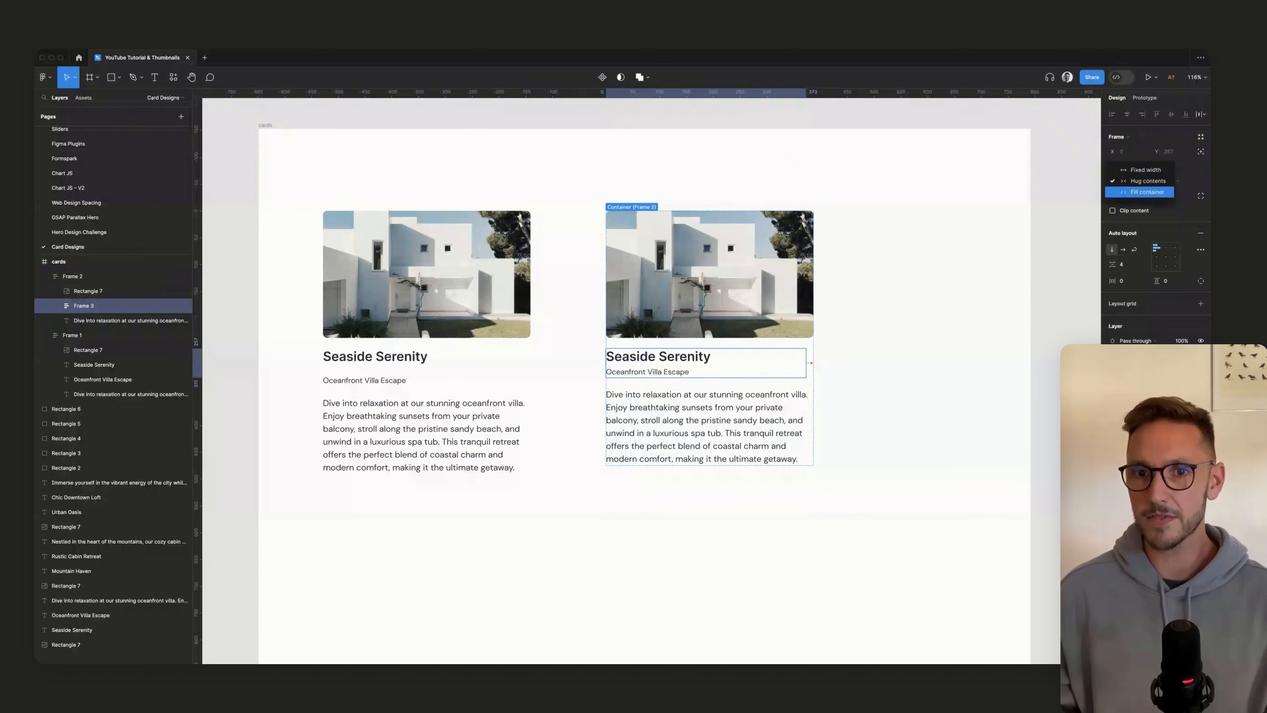
{"action": "left_click", "coordinate": [1143, 192]}
{"action": "left_click", "coordinate": [897, 389]}
{"action": "double_click", "coordinate": [718, 427]}
{"action": "left_click", "coordinate": [1124, 167]}
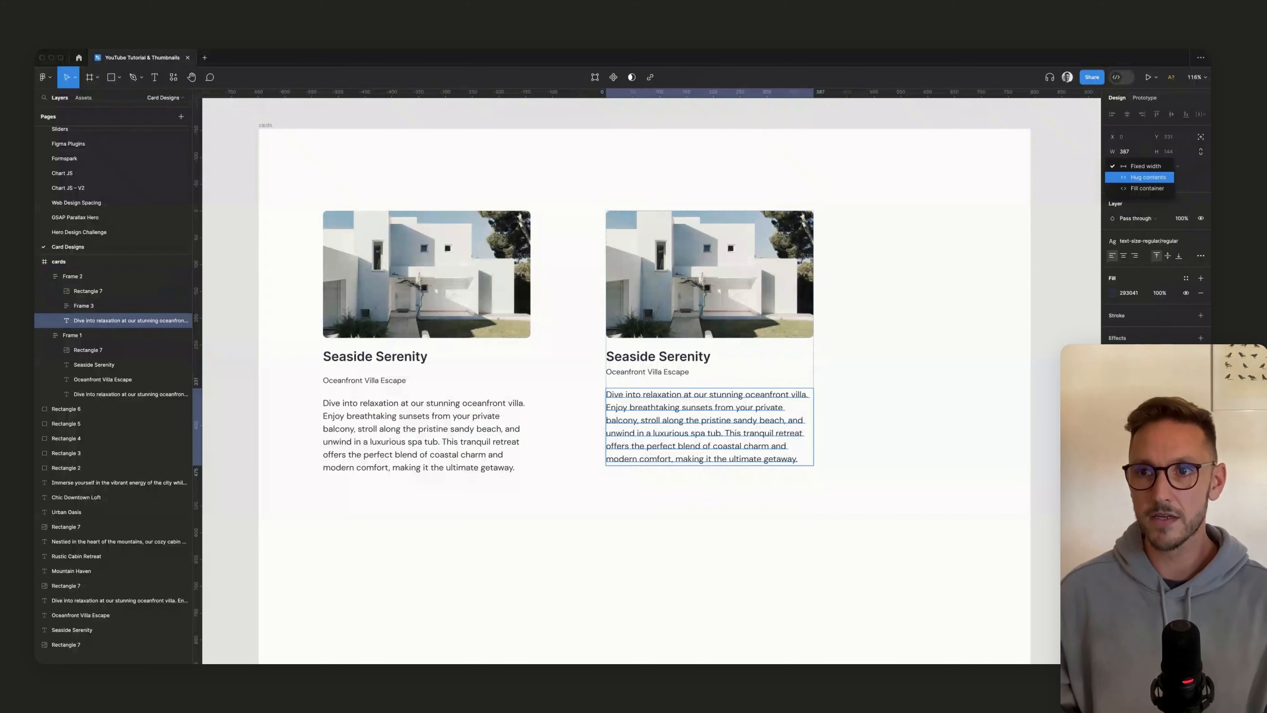
{"action": "left_click", "coordinate": [1138, 180]}
{"action": "key", "text": "Escape"}
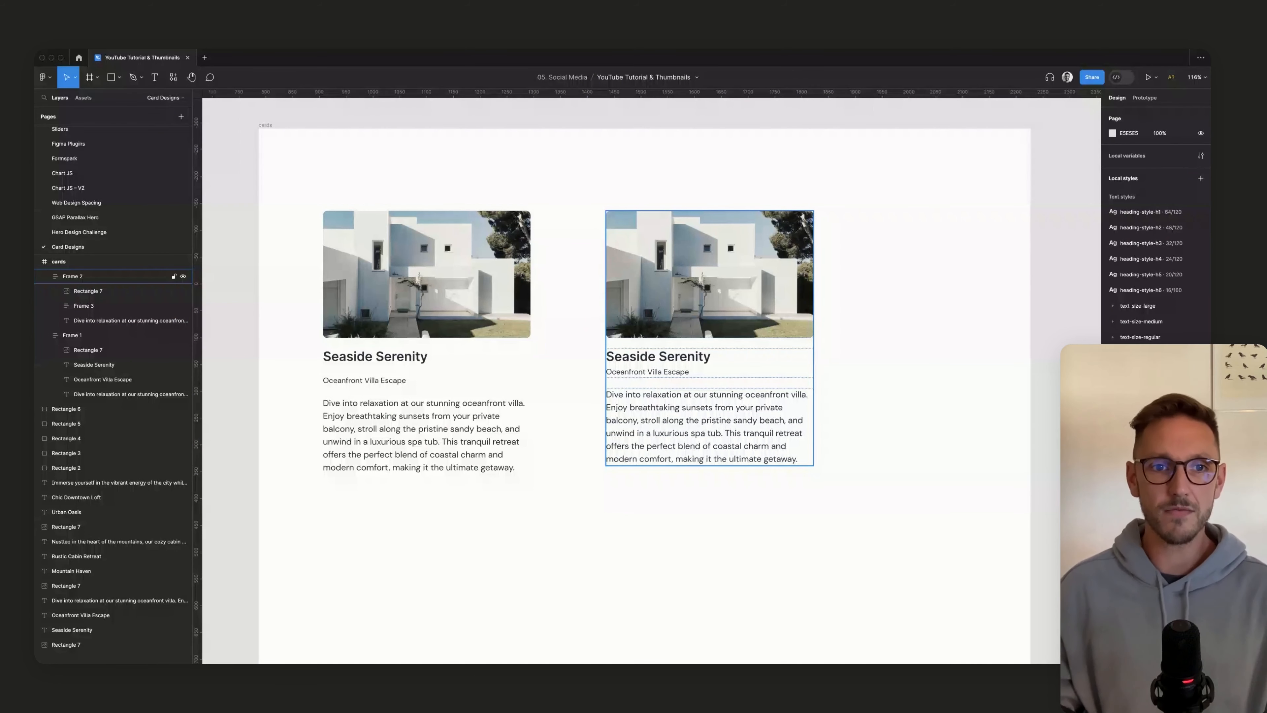
Step: Delete the original card and align the improved copy with the first grid column at X 120, Y 153
{"action": "key", "text": "Delete"}
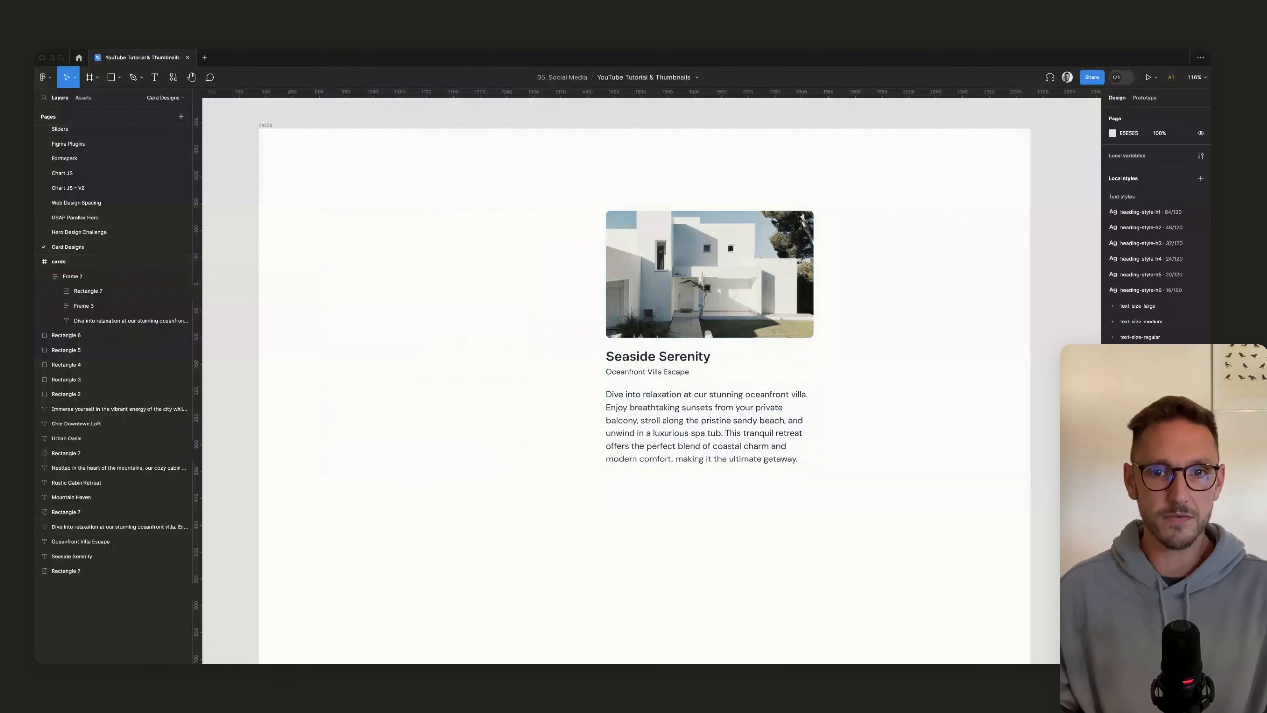
{"action": "left_click_drag", "start_coordinate": [709, 299], "coordinate": [425, 299]}
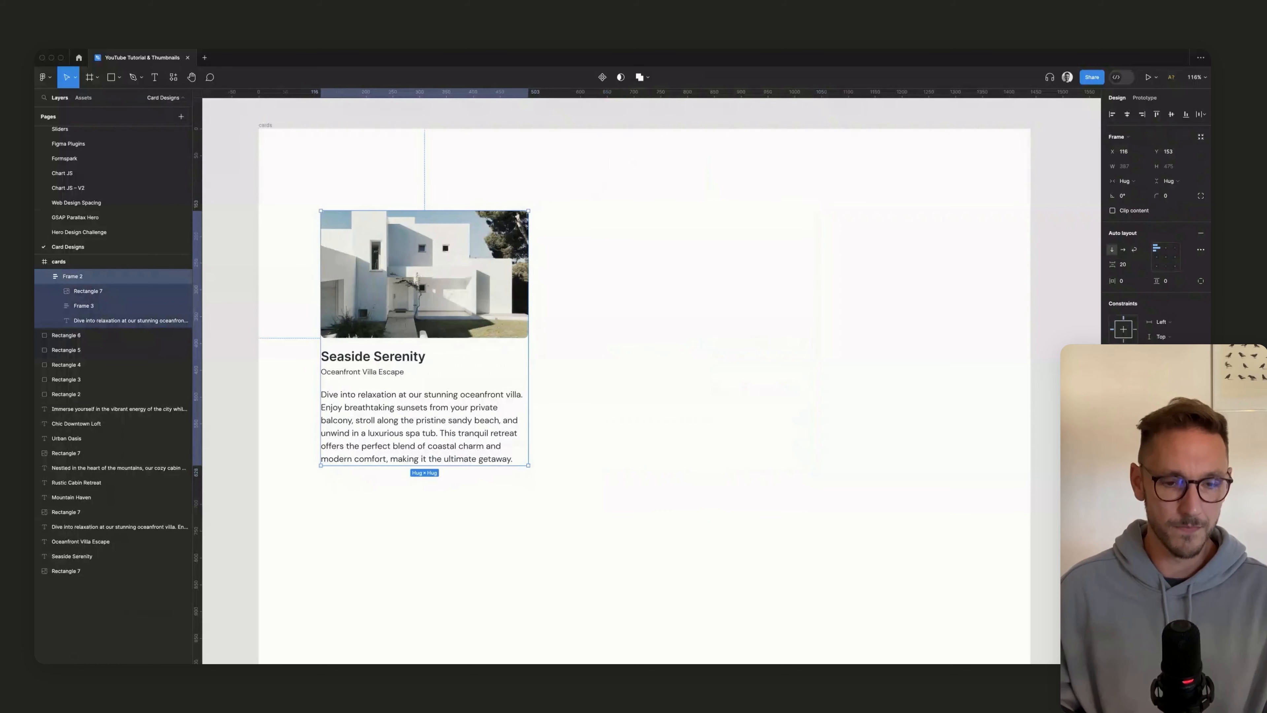
{"action": "key", "text": "ctrl+g"}
{"action": "key", "text": "shift+Left"}
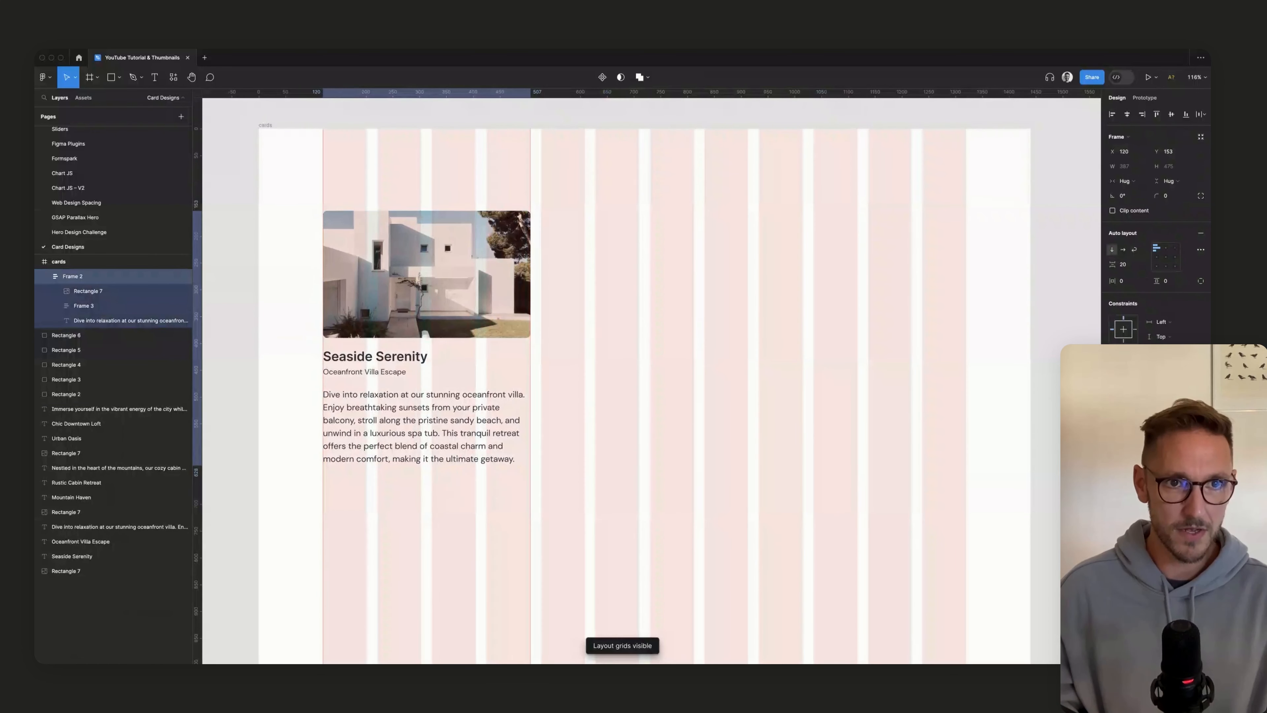
Step: Duplicate the card at X 527, hide the layout grids and set the copy's description fill opacity to 80%
{"action": "left_click_drag", "start_coordinate": [429, 299], "coordinate": [648, 299], "text": "alt"}
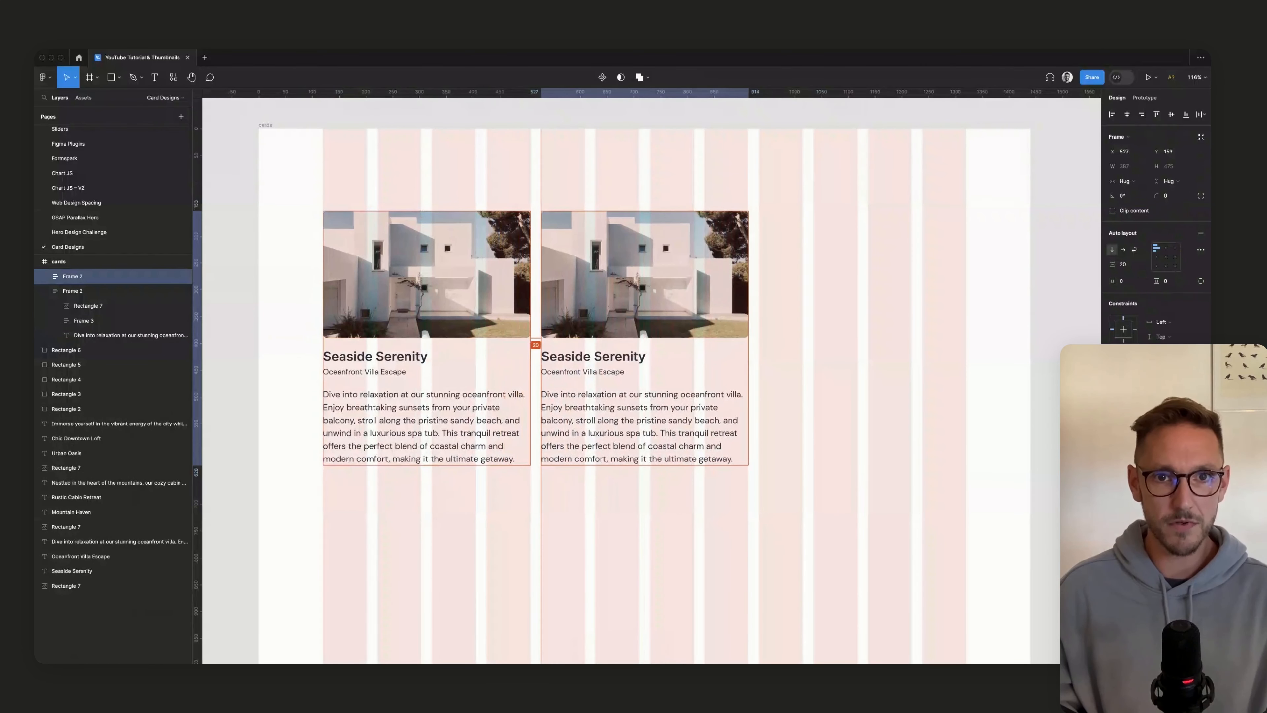
{"action": "key", "text": "shift+g"}
{"action": "left_click", "coordinate": [644, 426], "text": "super"}
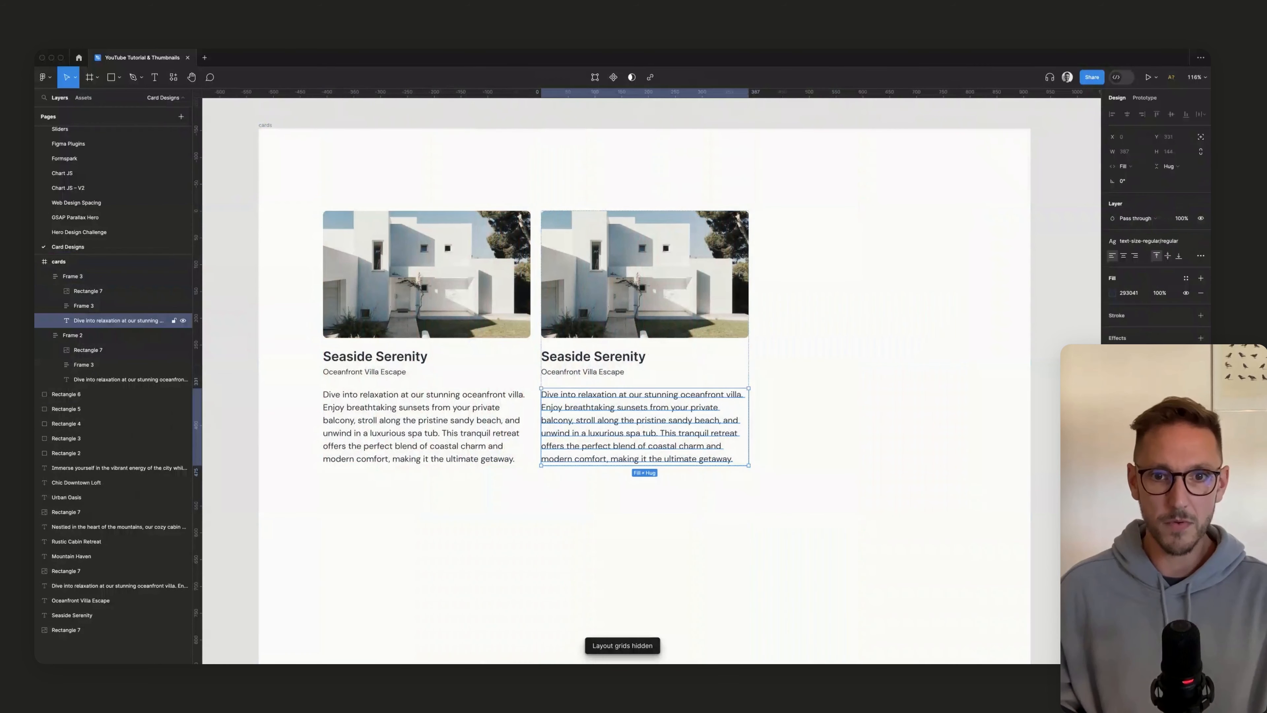
{"action": "type", "text": "80"}
{"action": "key", "text": "Return"}
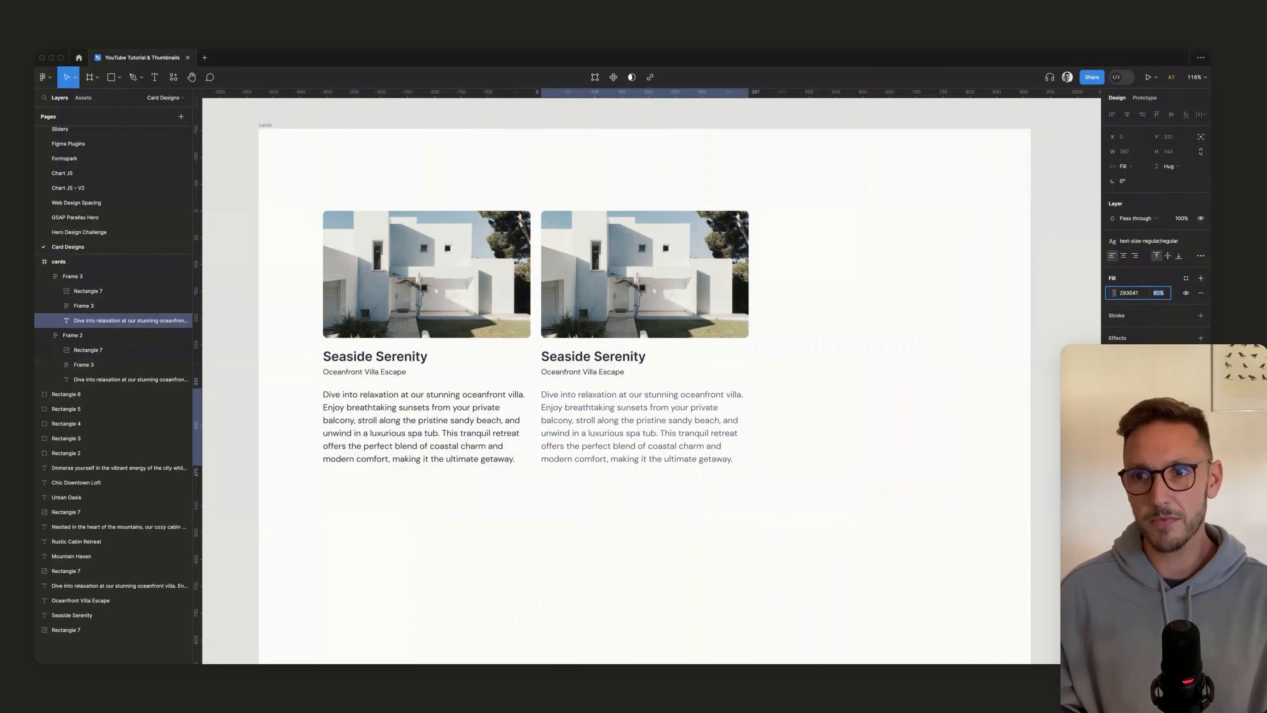
{"action": "left_click", "coordinate": [818, 404]}
Step: Examine the lighter description text up close and compare it with the first card's description
{"action": "scroll", "coordinate": [720, 421], "scroll_direction": "up", "scroll_amount": 10}
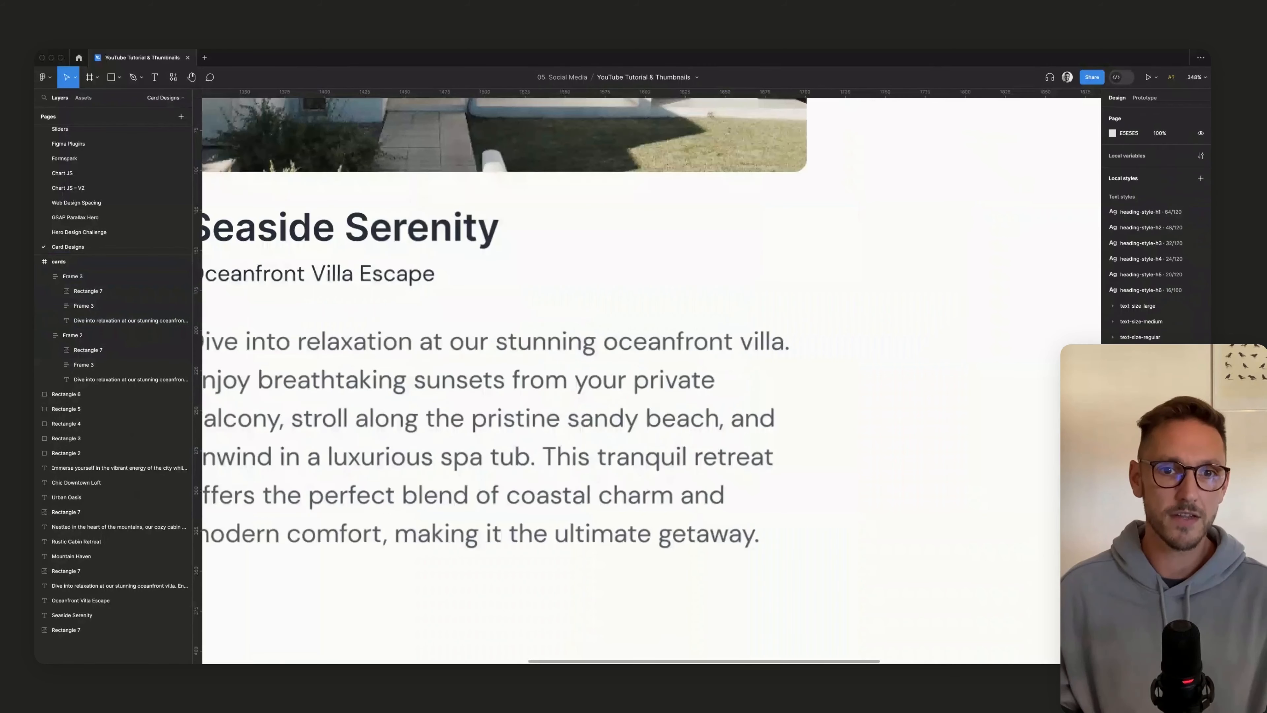
{"action": "scroll", "coordinate": [868, 408], "scroll_direction": "down", "scroll_amount": 10}
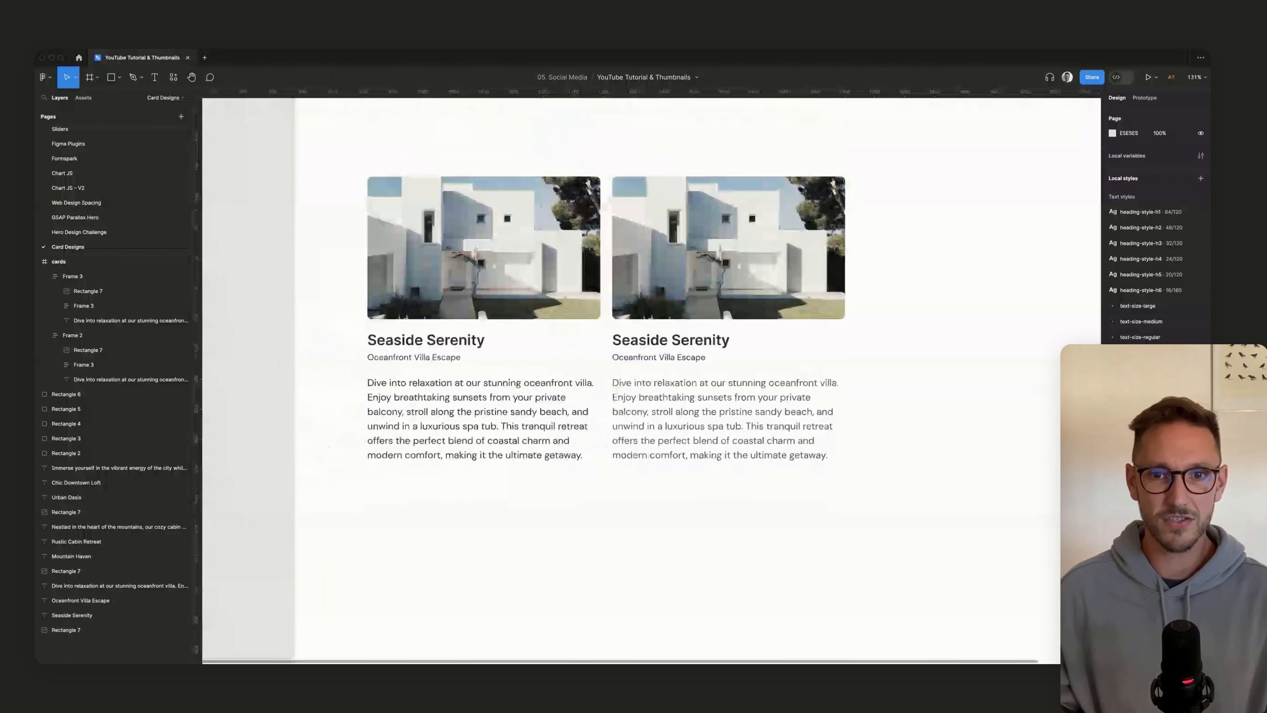
{"action": "scroll", "coordinate": [883, 408], "scroll_direction": "up", "scroll_amount": 3}
{"action": "scroll", "coordinate": [882, 408], "scroll_direction": "up", "scroll_amount": 2}
{"action": "scroll", "coordinate": [865, 439], "scroll_direction": "down", "scroll_amount": 5}
{"action": "scroll", "coordinate": [866, 439], "scroll_direction": "right", "scroll_amount": 1}
{"action": "scroll", "coordinate": [651, 380], "scroll_direction": "right", "scroll_amount": 1}
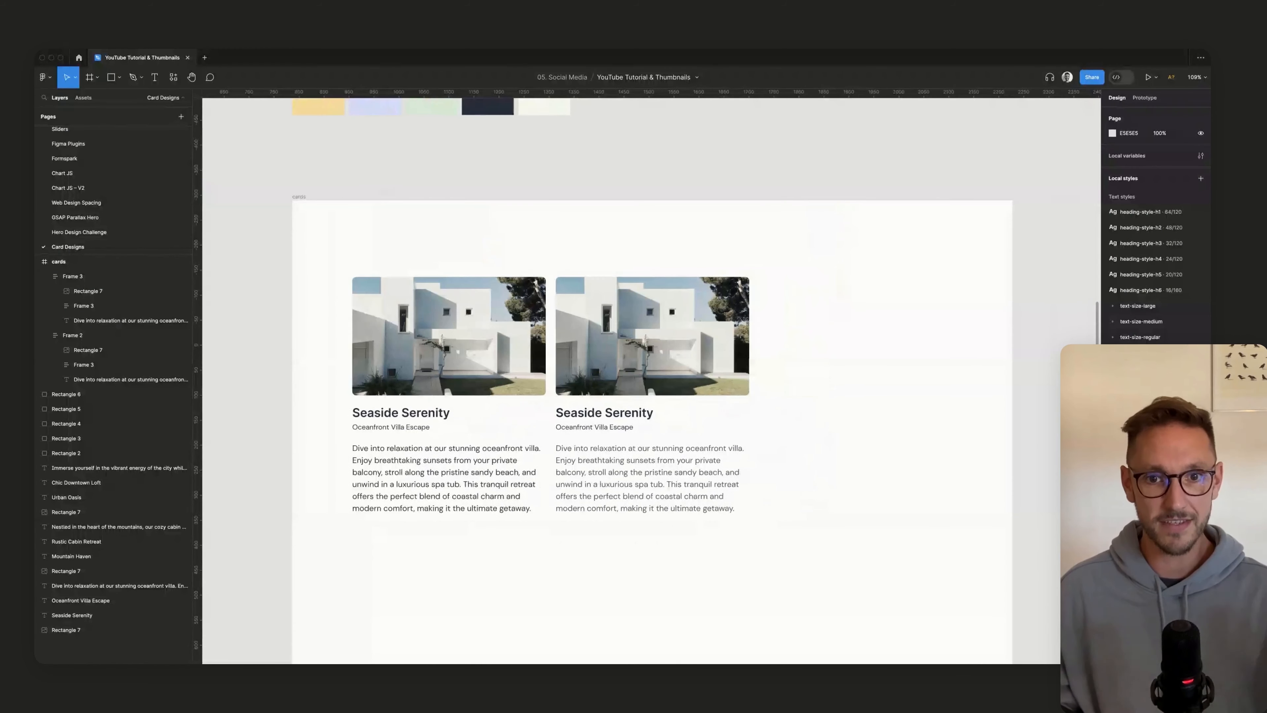
{"action": "scroll", "coordinate": [652, 380], "scroll_direction": "right", "scroll_amount": 1}
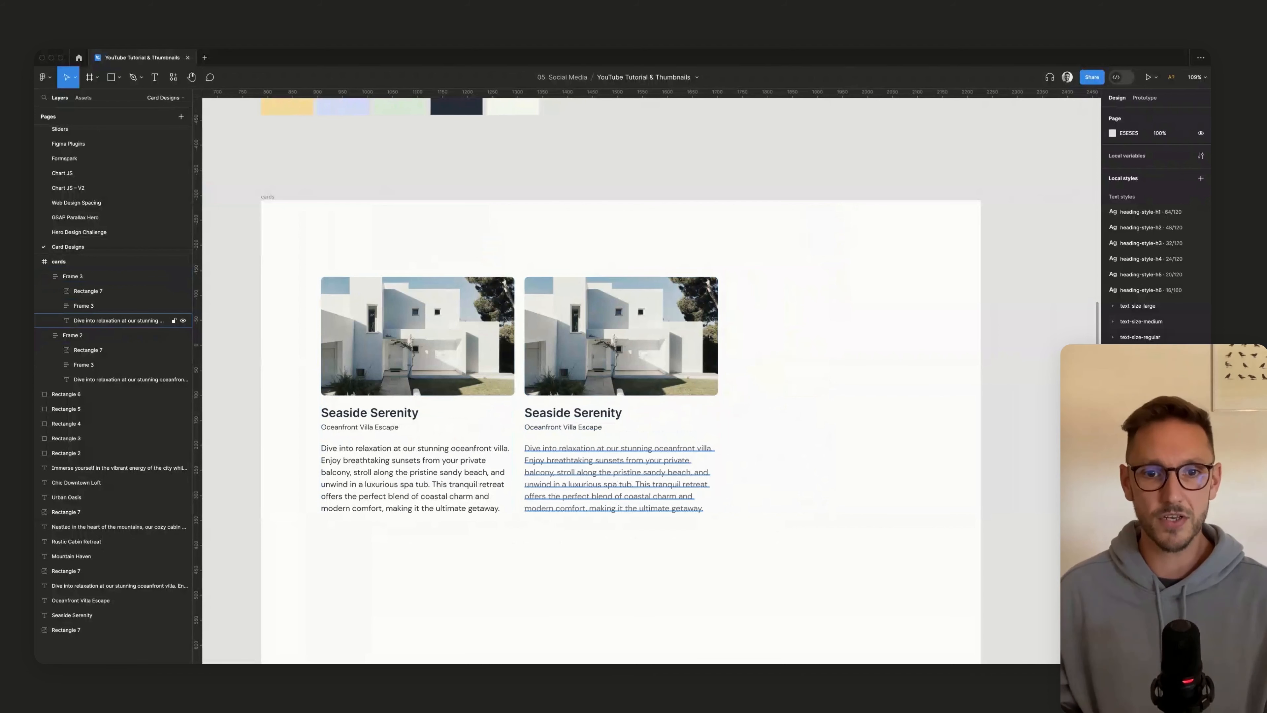
Step: Replace the first card with the lighter-text version and place a duplicate of it at X 603, Y 153
{"action": "left_click", "coordinate": [449, 425]}
{"action": "key", "text": "Delete"}
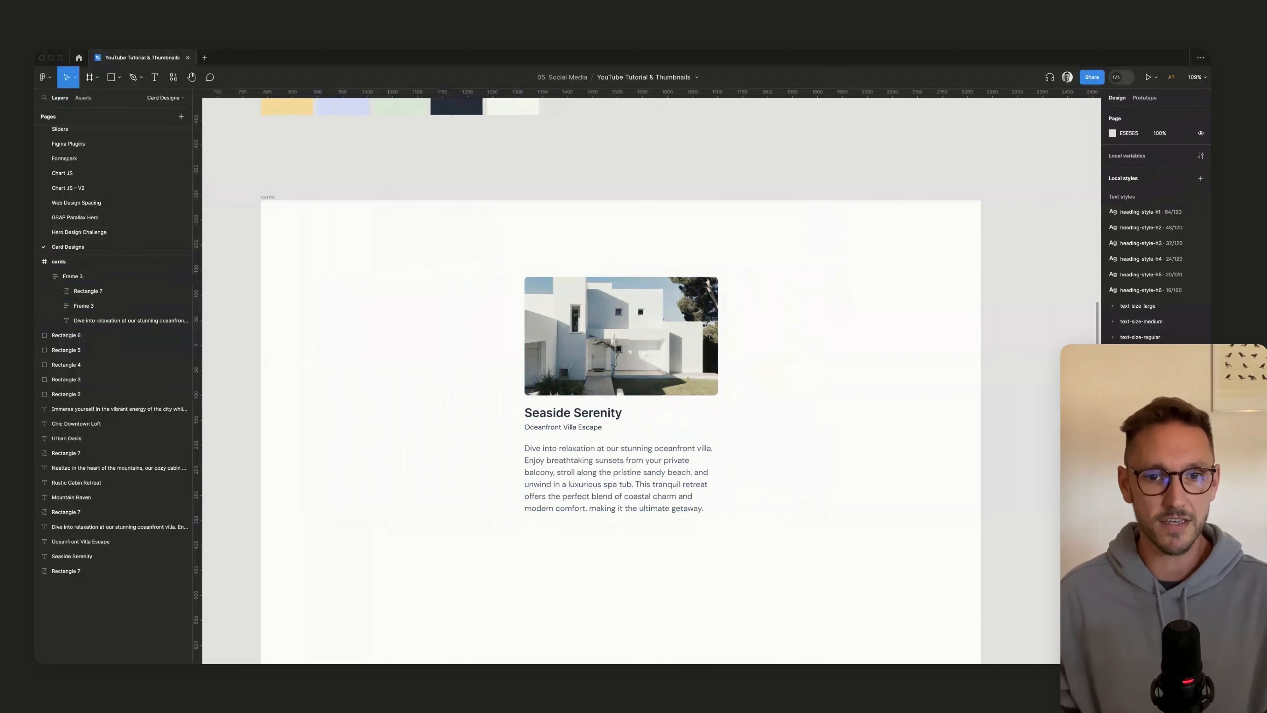
{"action": "left_click_drag", "start_coordinate": [599, 425], "coordinate": [637, 424]}
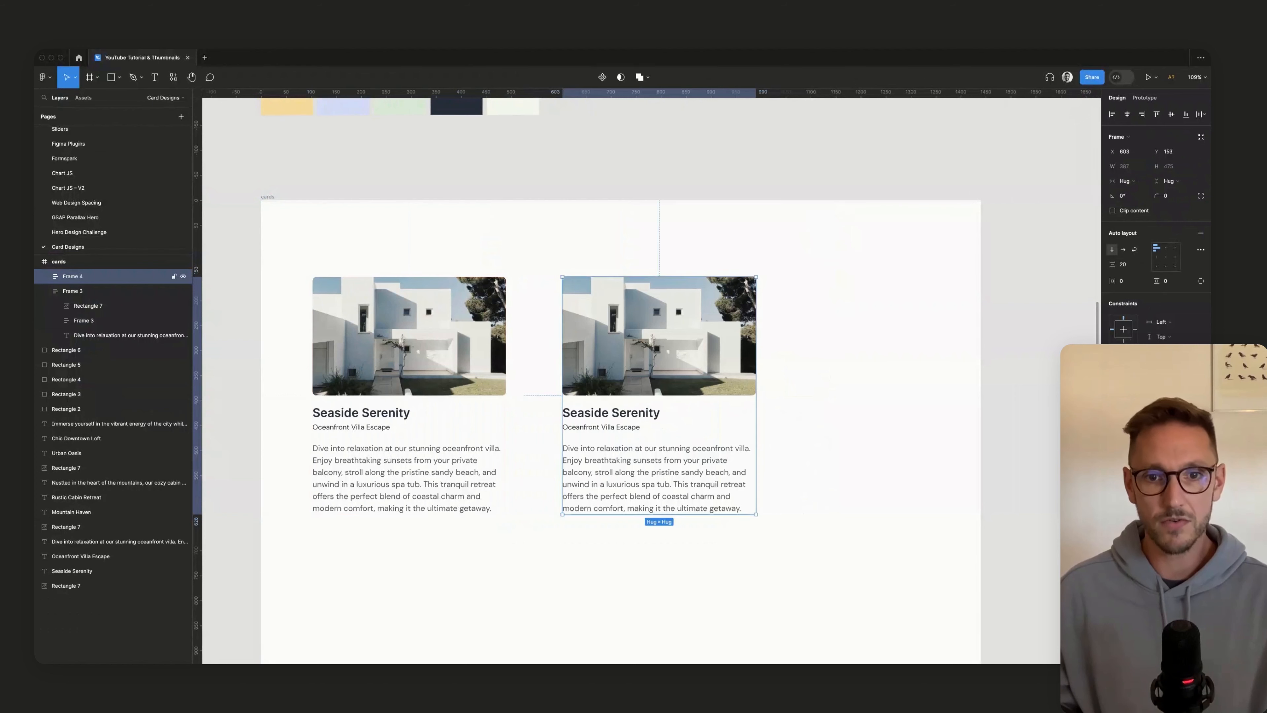
{"action": "key", "text": "Escape"}
Step: Wrap the second card's "Oceanfront Villa Escape" subtitle in its own auto layout frame and make the text width hug its contents
{"action": "left_click", "coordinate": [623, 428], "text": "super"}
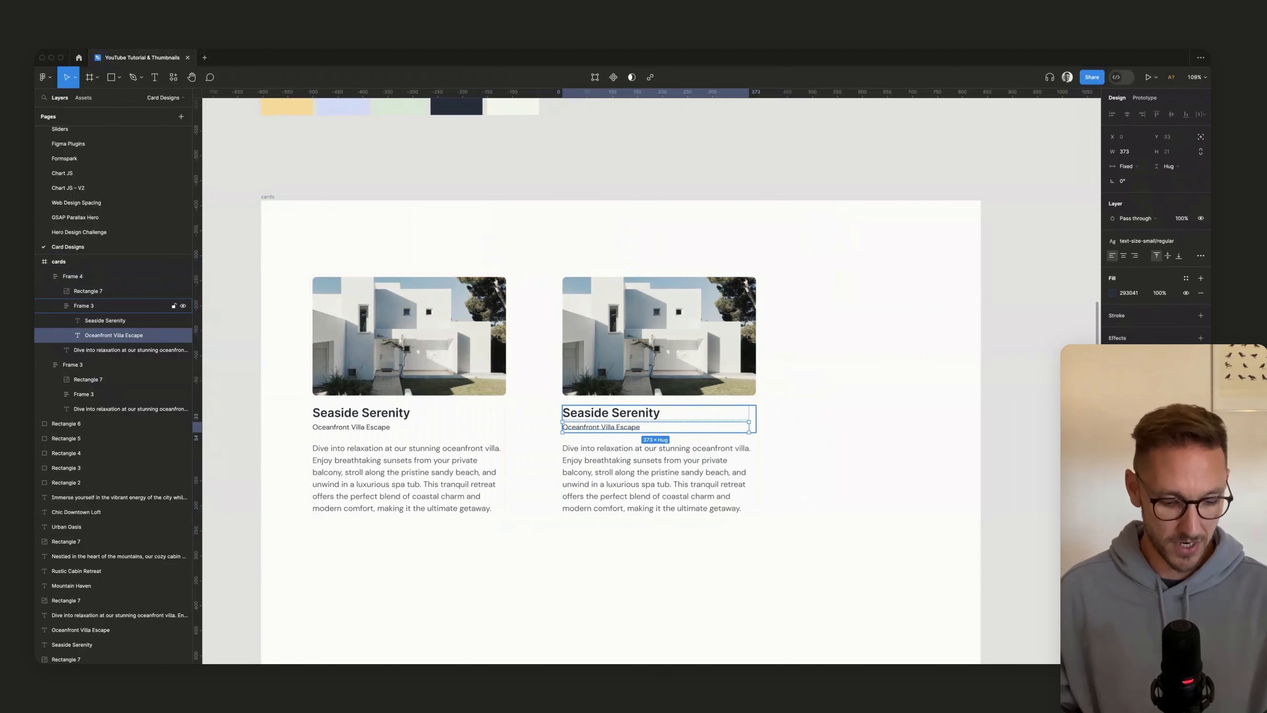
{"action": "key", "text": "shift+a"}
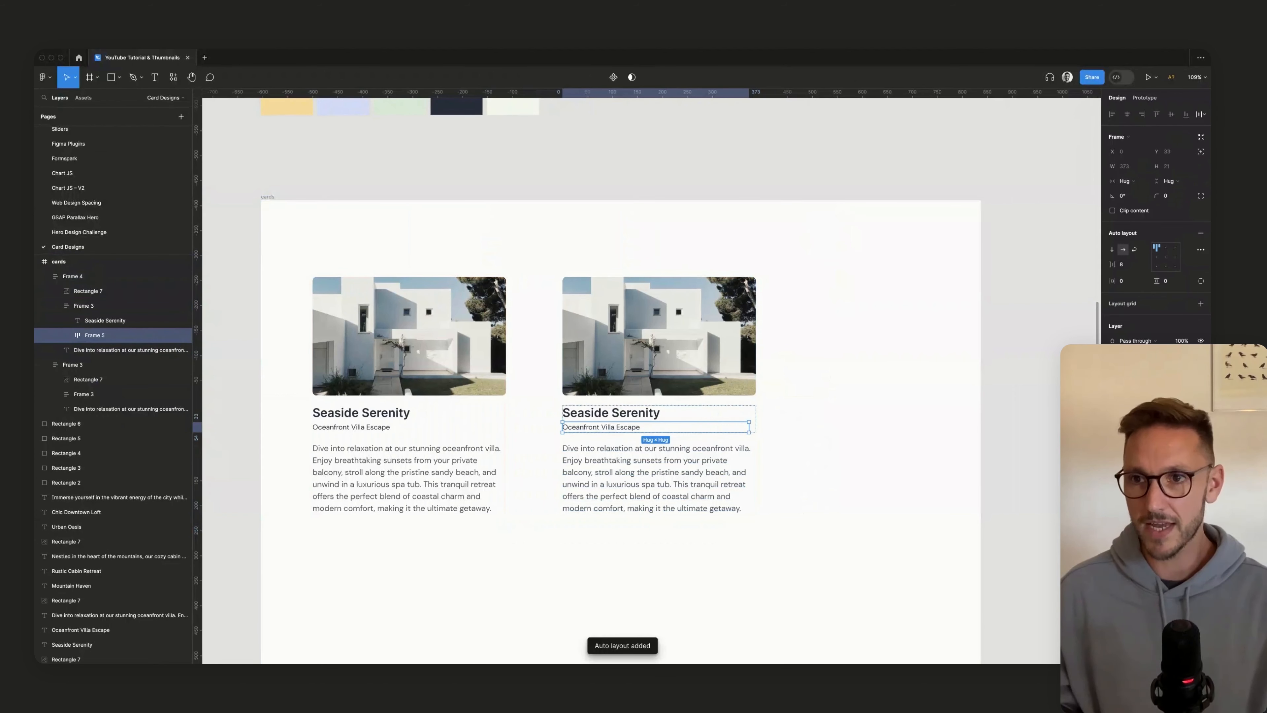
{"action": "key", "text": "Return"}
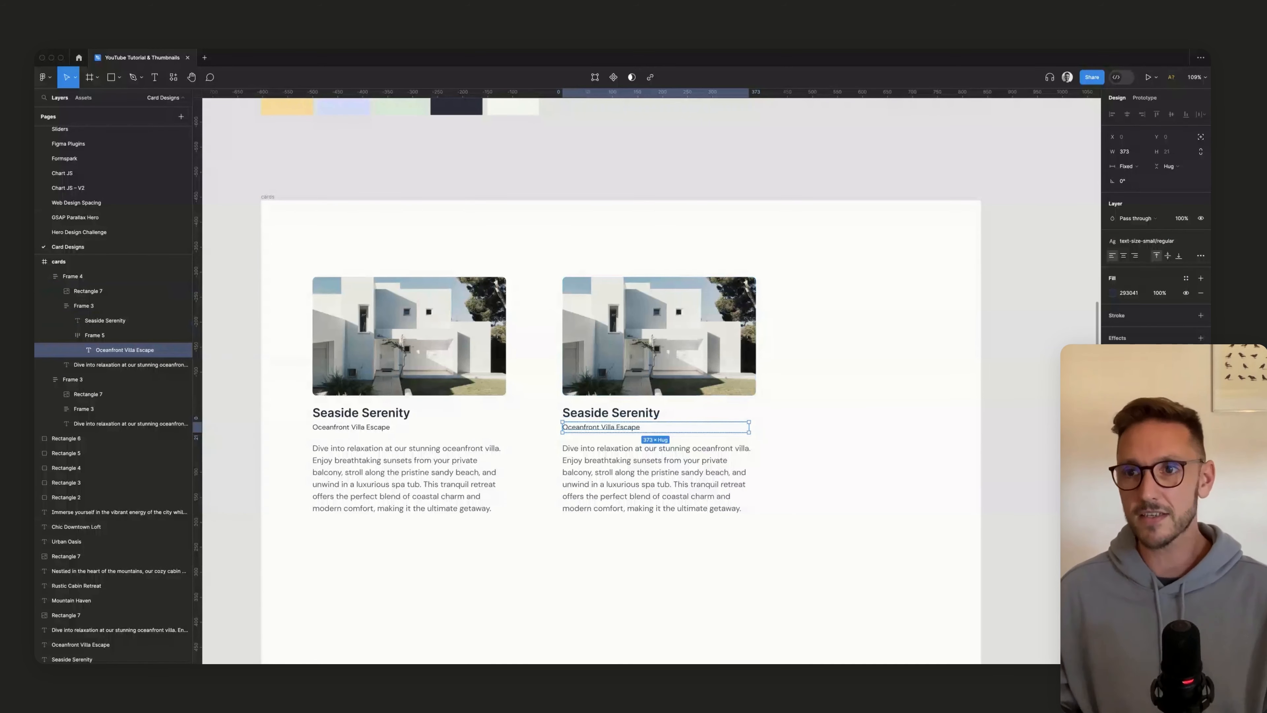
{"action": "left_click", "coordinate": [1128, 166]}
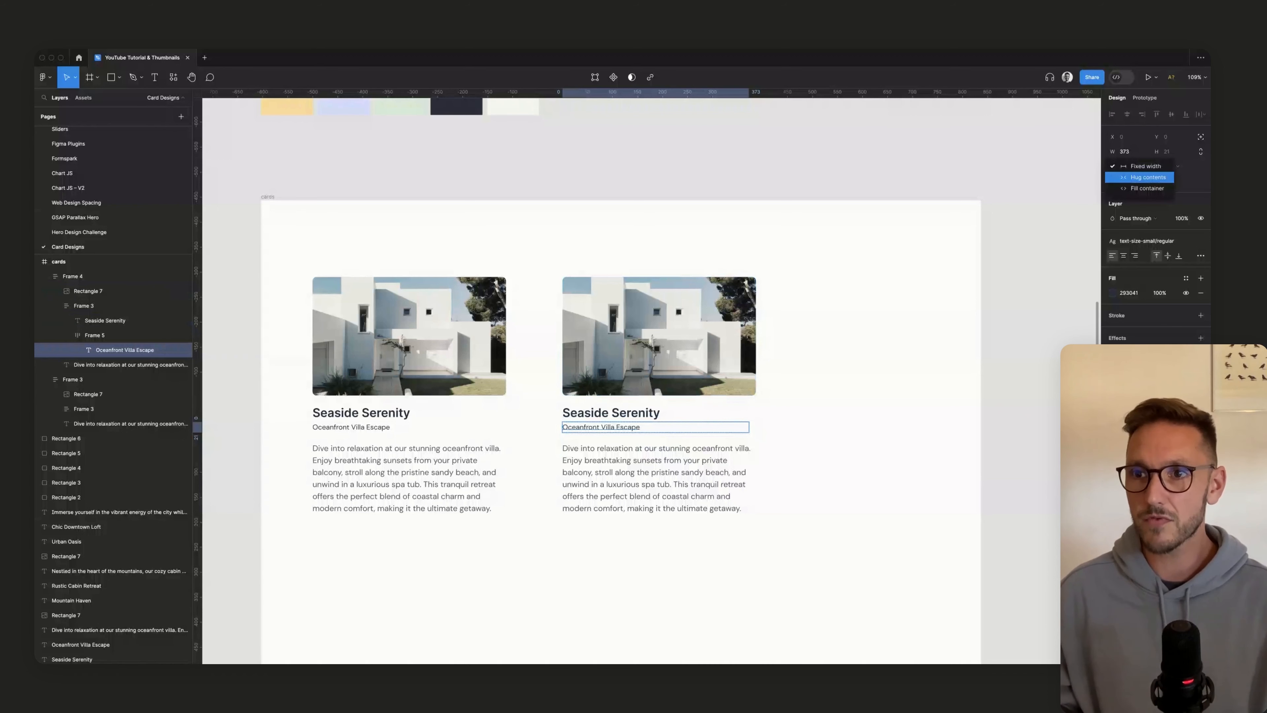
{"action": "left_click", "coordinate": [1147, 178]}
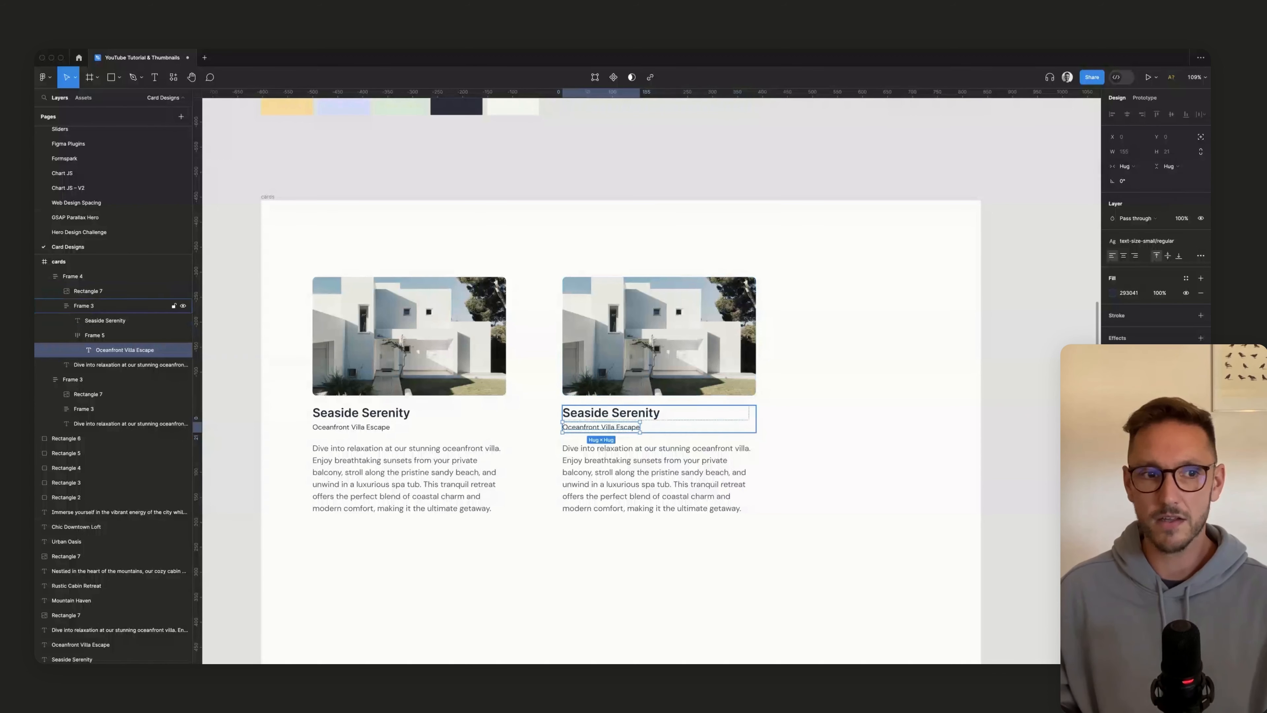
Step: Give the subtitle's auto layout frame a horizontal padding of 12 and a vertical padding of 16
{"action": "key", "text": "shift+Return"}
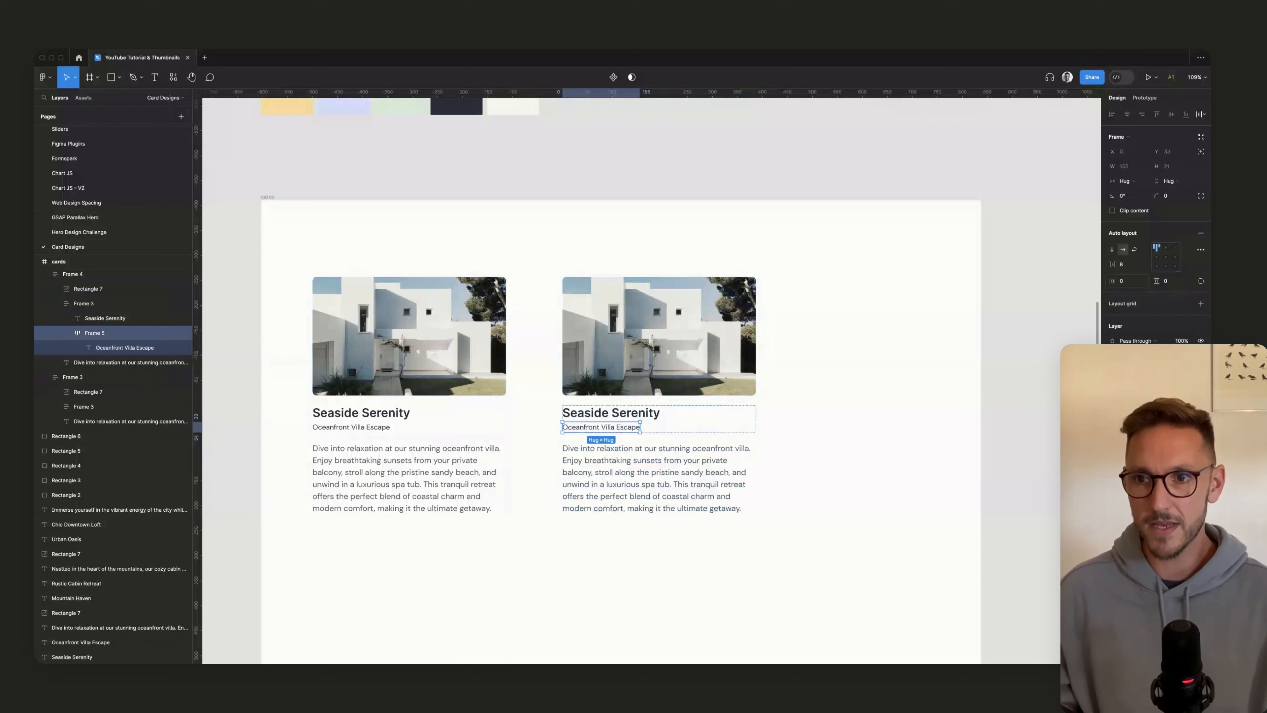
{"action": "type", "text": "2"}
{"action": "key", "text": "Tab"}
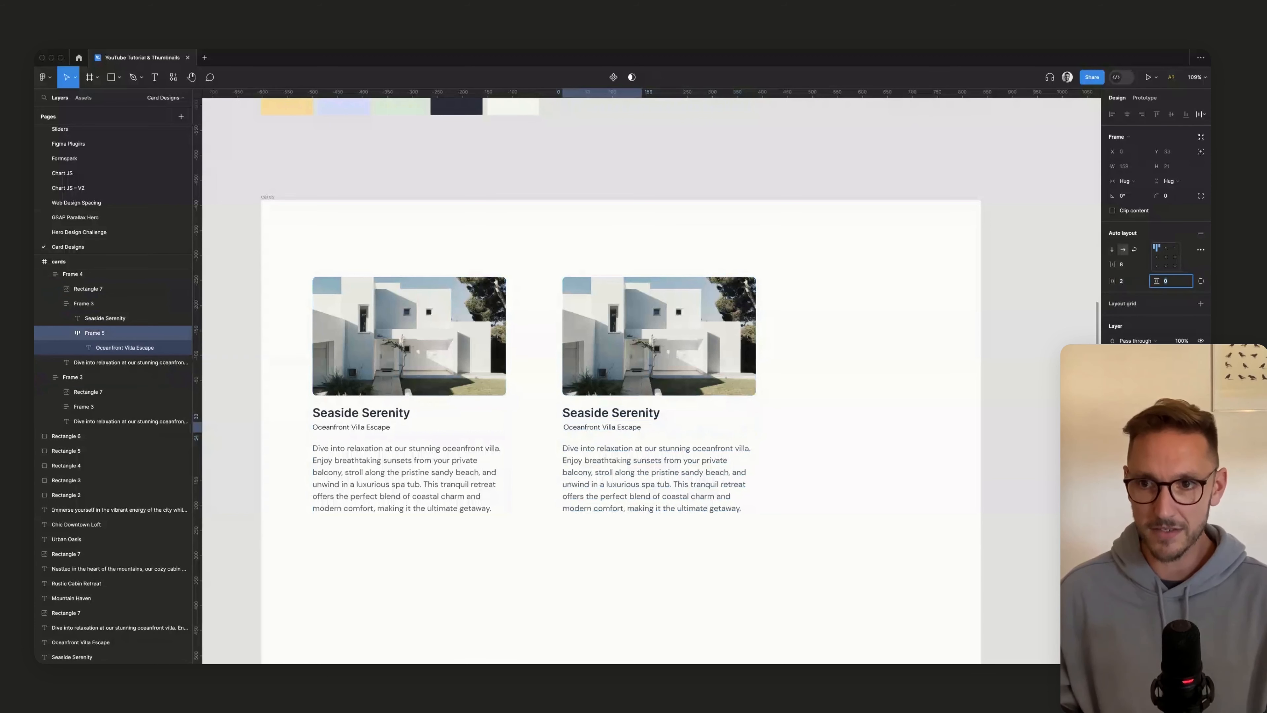
{"action": "key", "text": "shift+Tab"}
{"action": "type", "text": "12"}
{"action": "key", "text": "Tab"}
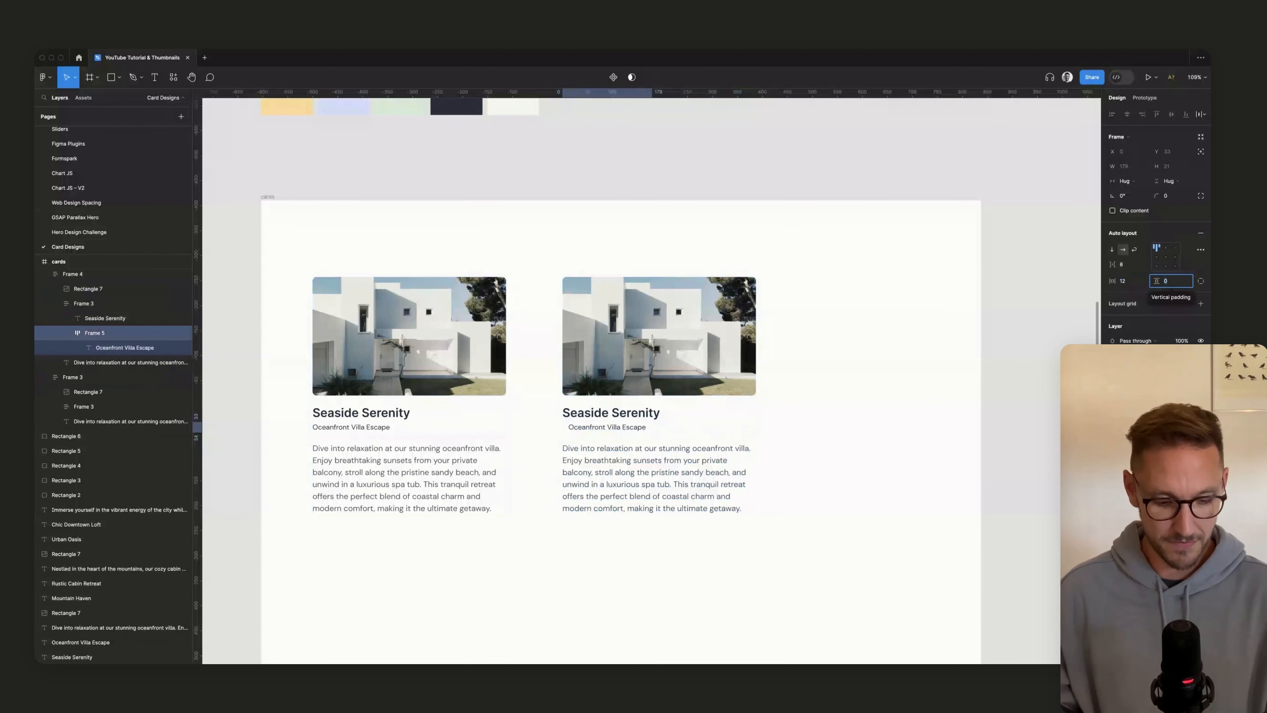
{"action": "type", "text": "16"}
{"action": "key", "text": "Tab"}
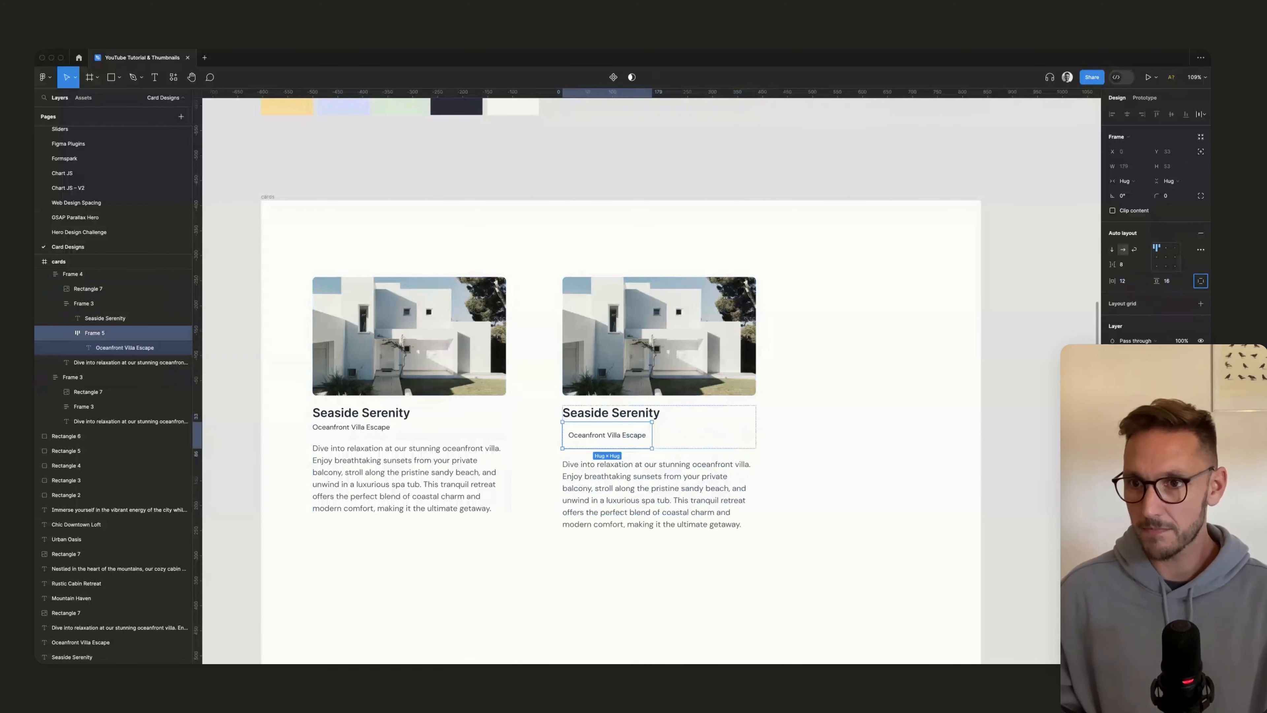
Step: Add a fill to the subtitle frame, sampling its color from the light blue palette swatch
{"action": "left_click", "coordinate": [1201, 364]}
{"action": "scroll", "coordinate": [648, 380], "scroll_direction": "up", "scroll_amount": 3}
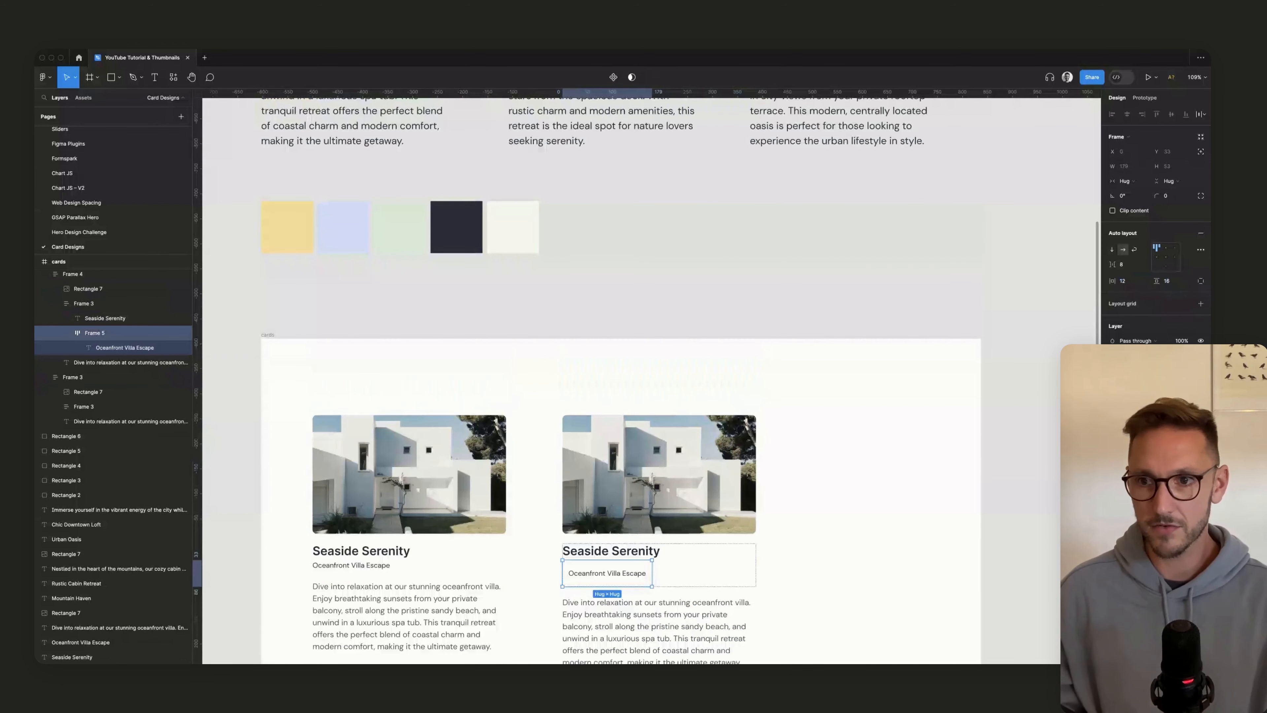
{"action": "left_click", "coordinate": [1112, 377]}
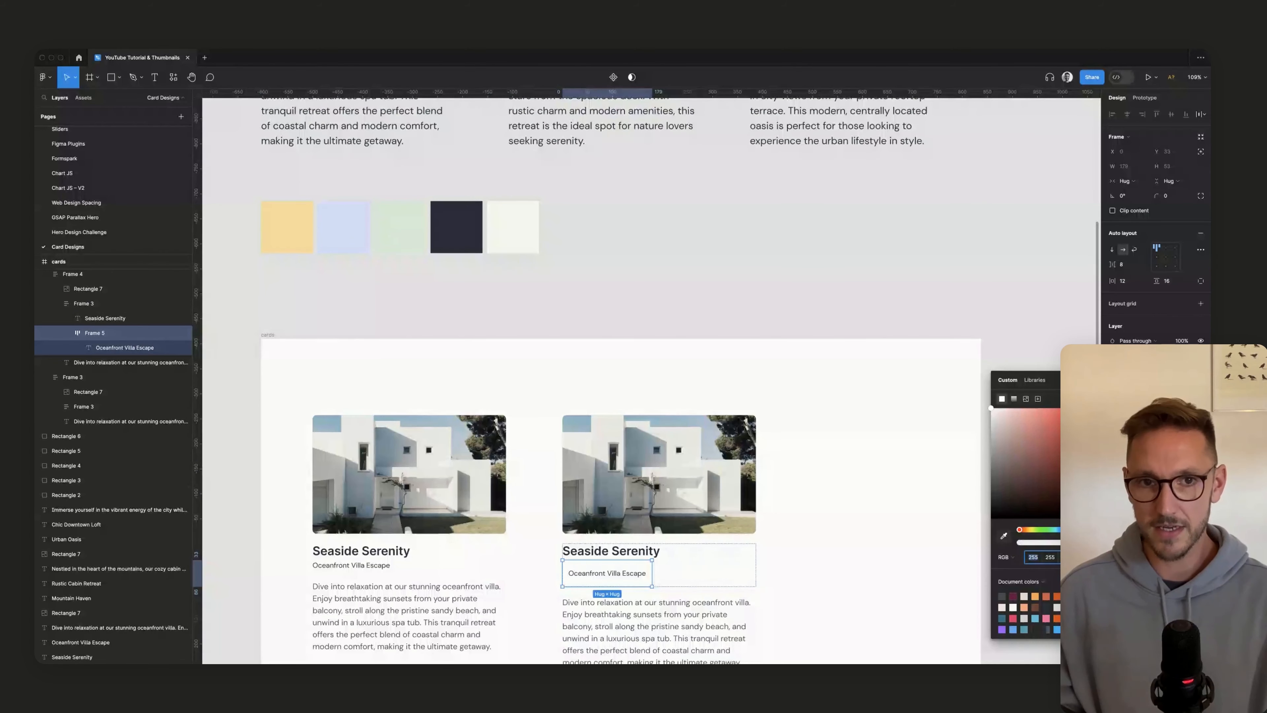
{"action": "key", "text": "i"}
{"action": "left_click", "coordinate": [343, 227]}
{"action": "left_click", "coordinate": [826, 449]}
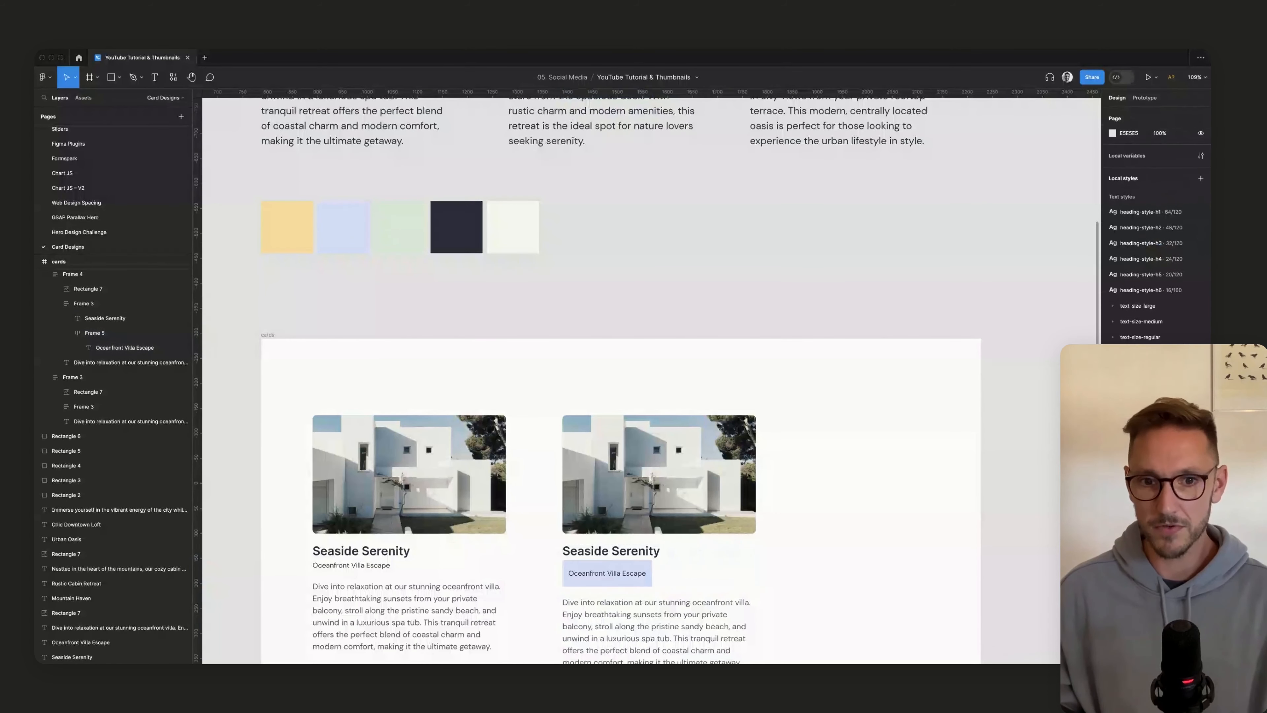
Step: Shape the subtitle frame into a pill with corner radius 100, vertical padding 8 and horizontal padding 16
{"action": "scroll", "coordinate": [825, 449], "scroll_direction": "down", "scroll_amount": 3}
{"action": "scroll", "coordinate": [826, 449], "scroll_direction": "up", "scroll_amount": 4}
{"action": "left_click", "coordinate": [477, 446], "text": "super"}
{"action": "left_click", "coordinate": [1168, 195]}
{"action": "type", "text": "100"}
{"action": "left_click", "coordinate": [1168, 281]}
{"action": "type", "text": "8"}
{"action": "key", "text": "Tab"}
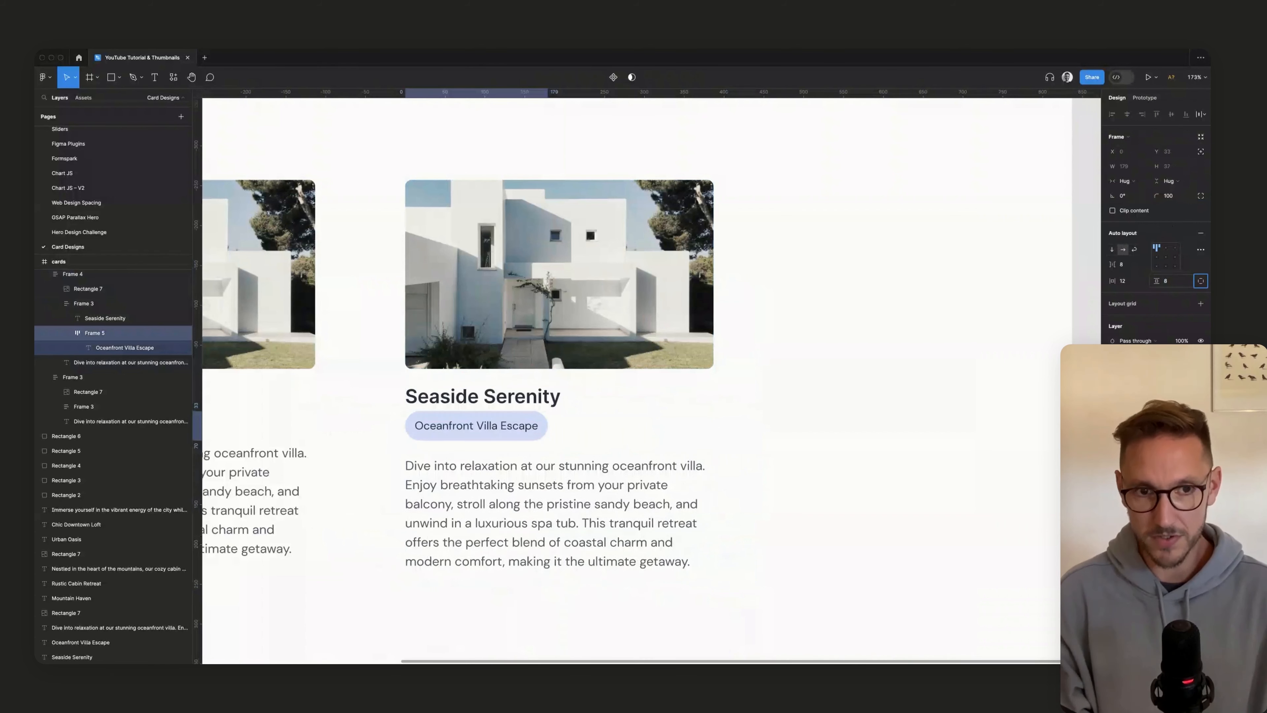
{"action": "type", "text": "16"}
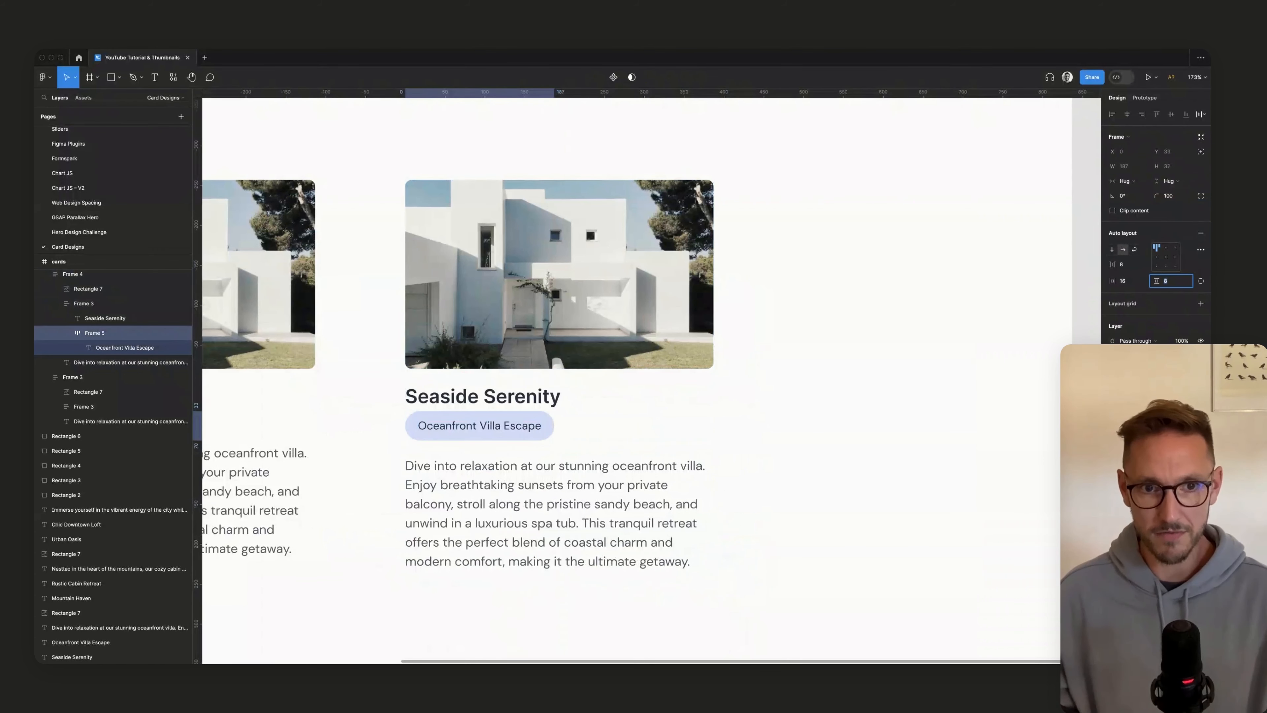
{"action": "key", "text": "Tab"}
{"action": "key", "text": "Escape"}
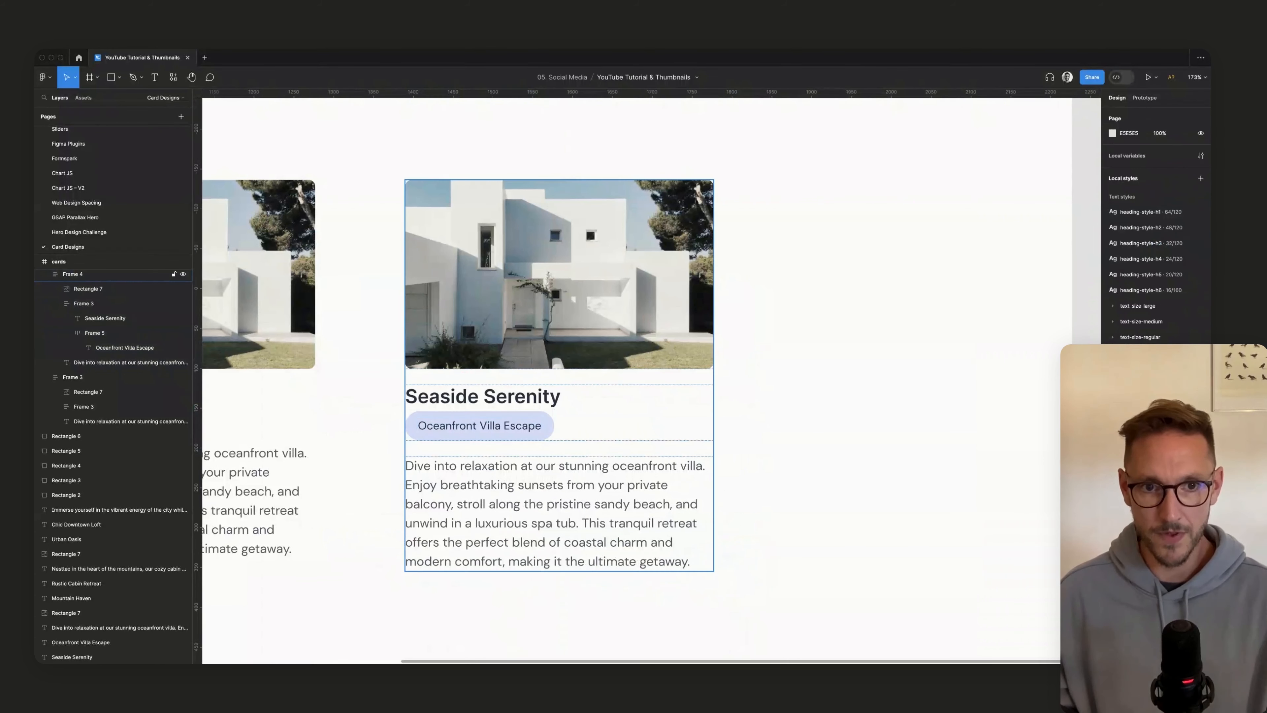
Step: Set the auto layout spacing between the "Seaside Serenity" title and the subtitle pill to 8
{"action": "scroll", "coordinate": [424, 398], "scroll_direction": "up", "scroll_amount": 5}
{"action": "double_click", "coordinate": [548, 399]}
{"action": "left_click", "coordinate": [1129, 264]}
{"action": "type", "text": "8"}
{"action": "key", "text": "Return"}
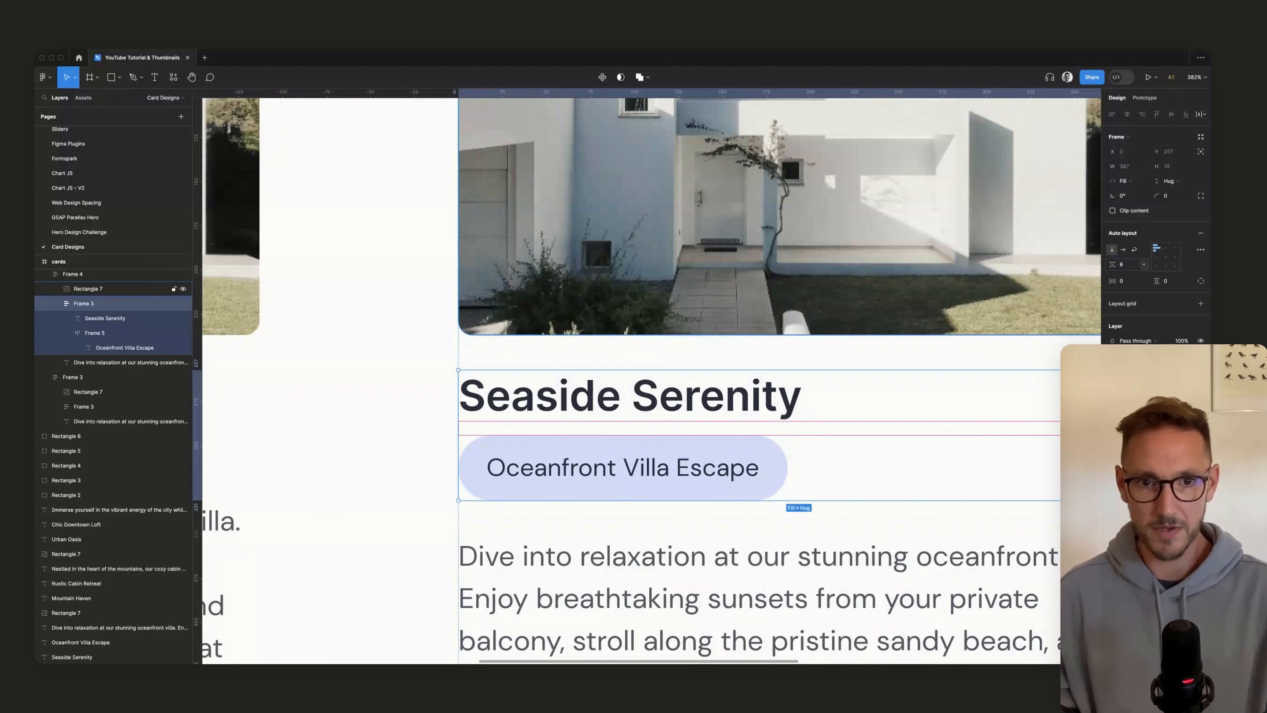
{"action": "key", "text": "Escape"}
Step: Delete the first card, the one with the plain subtitle
{"action": "scroll", "coordinate": [396, 409], "scroll_direction": "down", "scroll_amount": 7}
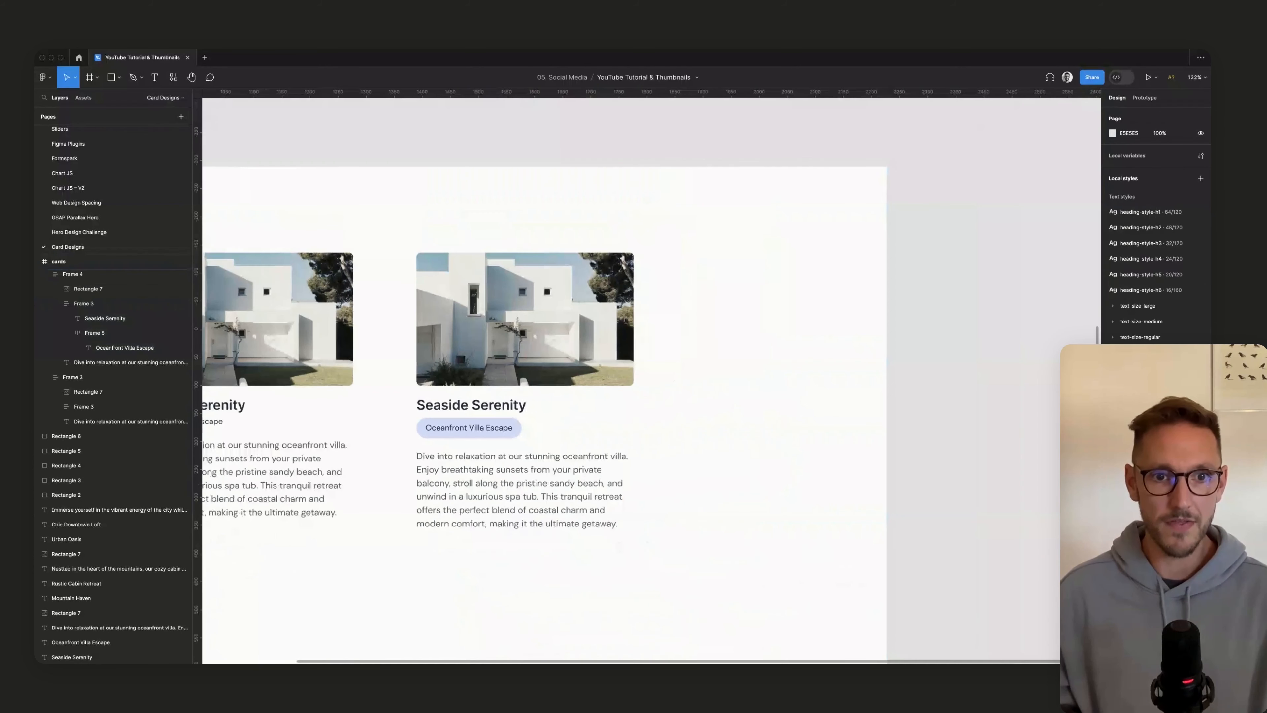
{"action": "scroll", "coordinate": [397, 410], "scroll_direction": "left", "scroll_amount": 3}
{"action": "left_click", "coordinate": [397, 407]}
{"action": "key", "text": "BackSpace"}
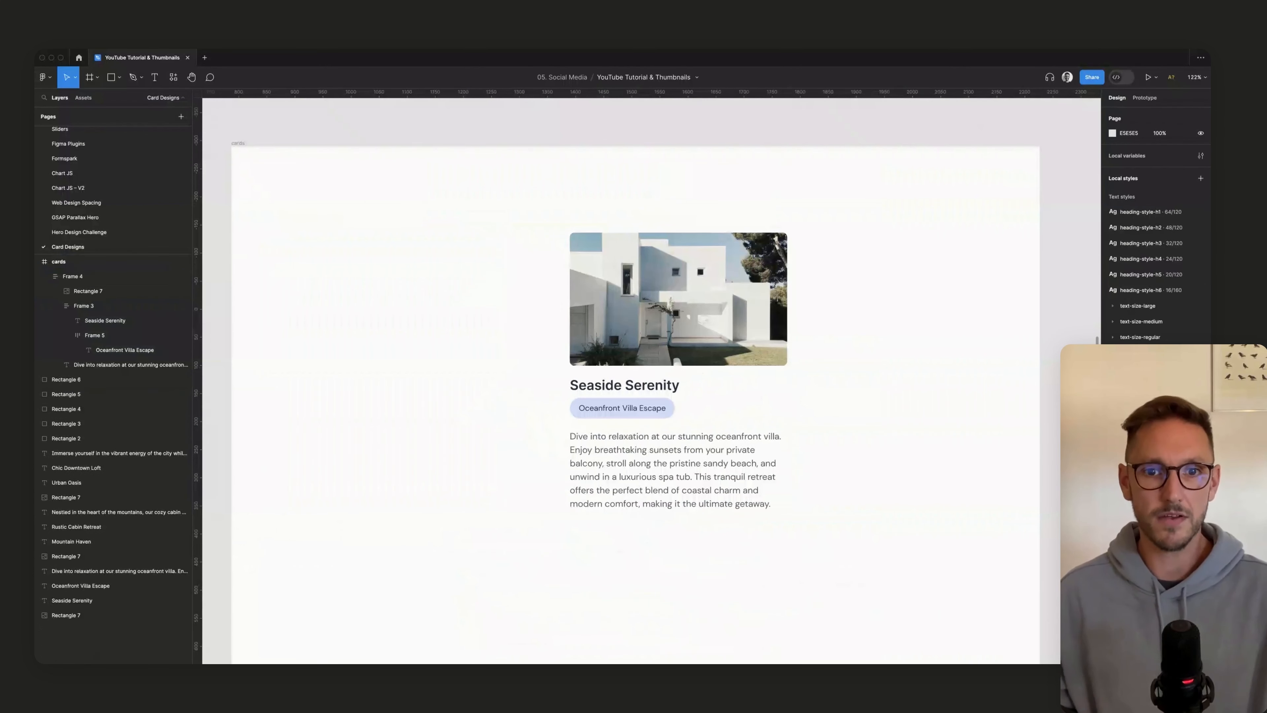
Step: Move the pill card to the first column of the displayed layout grid, at X 120, Y 153
{"action": "left_click_drag", "start_coordinate": [660, 407], "coordinate": [397, 407]}
{"action": "scroll", "coordinate": [398, 407], "scroll_direction": "down", "scroll_amount": 1}
{"action": "key", "text": "shift+g"}
{"action": "key", "text": "Left"}
{"action": "key", "text": "Left"}
{"action": "key", "text": "Left"}
{"action": "key", "text": "Left"}
{"action": "key", "text": "Left"}
{"action": "key", "text": "Left"}
{"action": "key", "text": "Left"}
{"action": "key", "text": "Left"}
{"action": "key", "text": "Left"}
{"action": "key", "text": "Left"}
{"action": "key", "text": "Left"}
{"action": "key", "text": "Left"}
{"action": "key", "text": "Left"}
{"action": "key", "text": "Left"}
{"action": "key", "text": "Left"}
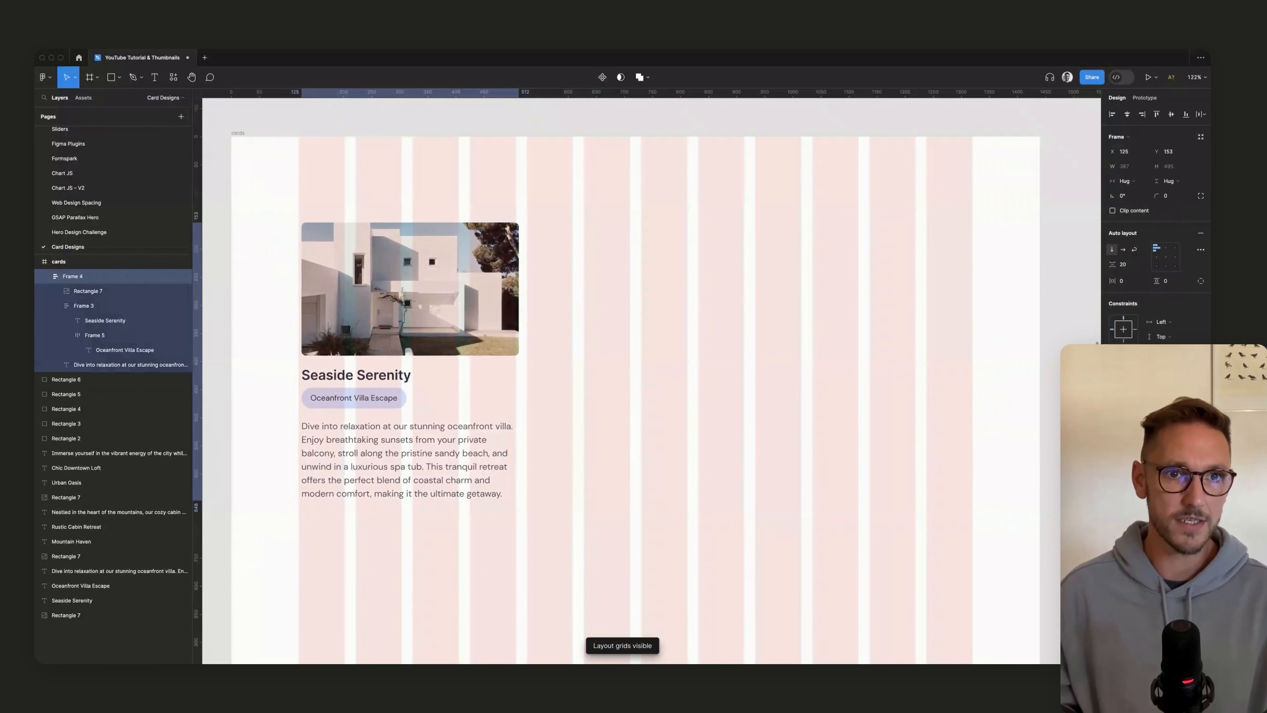
Step: Duplicate the card twice to form a row of three with 20 px gaps, and hide the layout grids
{"action": "key", "text": "super+d"}
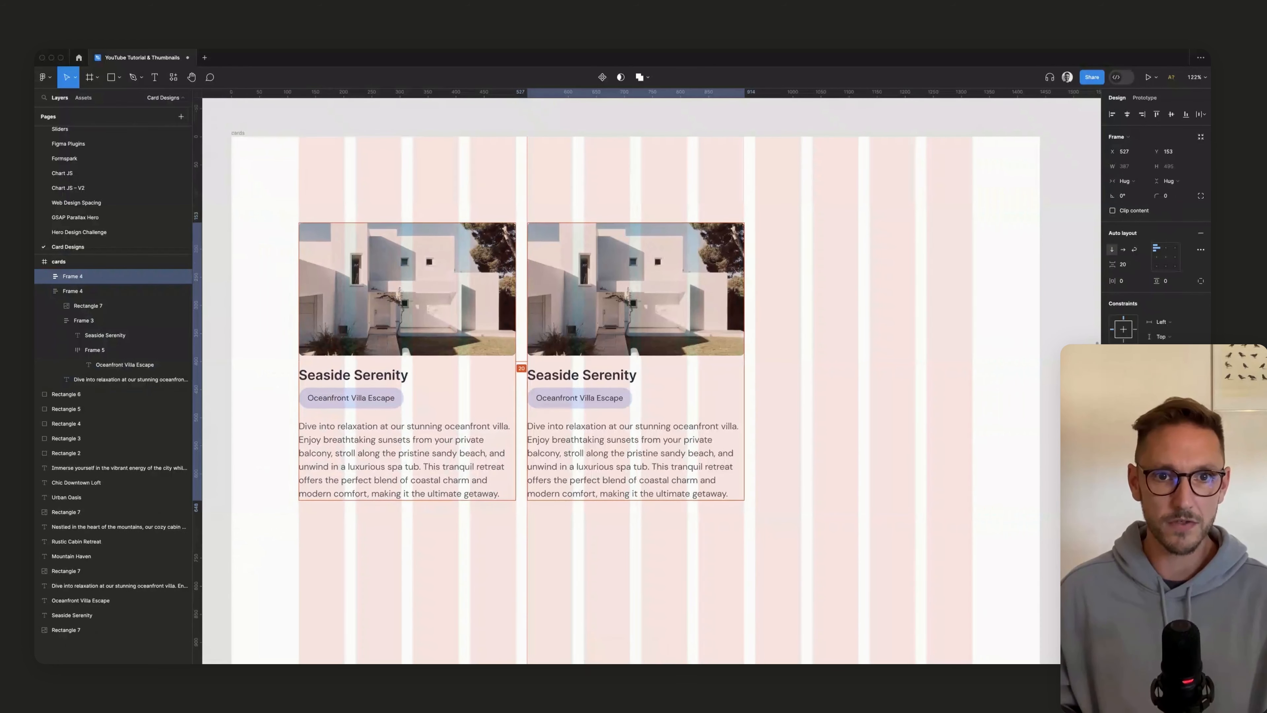
{"action": "key", "text": "super+d"}
{"action": "key", "text": "Escape"}
{"action": "key", "text": "shift+g"}
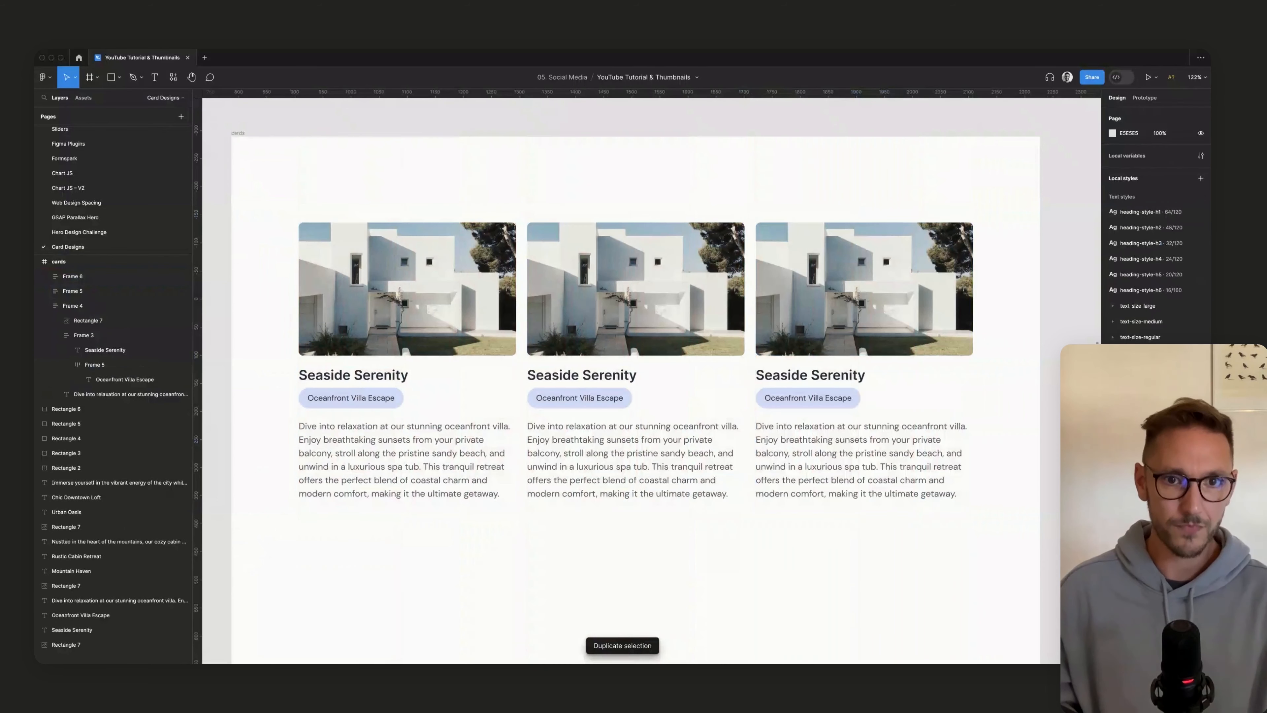
Step: Wrap the three cards in a horizontal auto layout frame and center it vertically in the cards frame
{"action": "left_click_drag", "start_coordinate": [335, 204], "coordinate": [975, 502]}
{"action": "key", "text": "shift+a"}
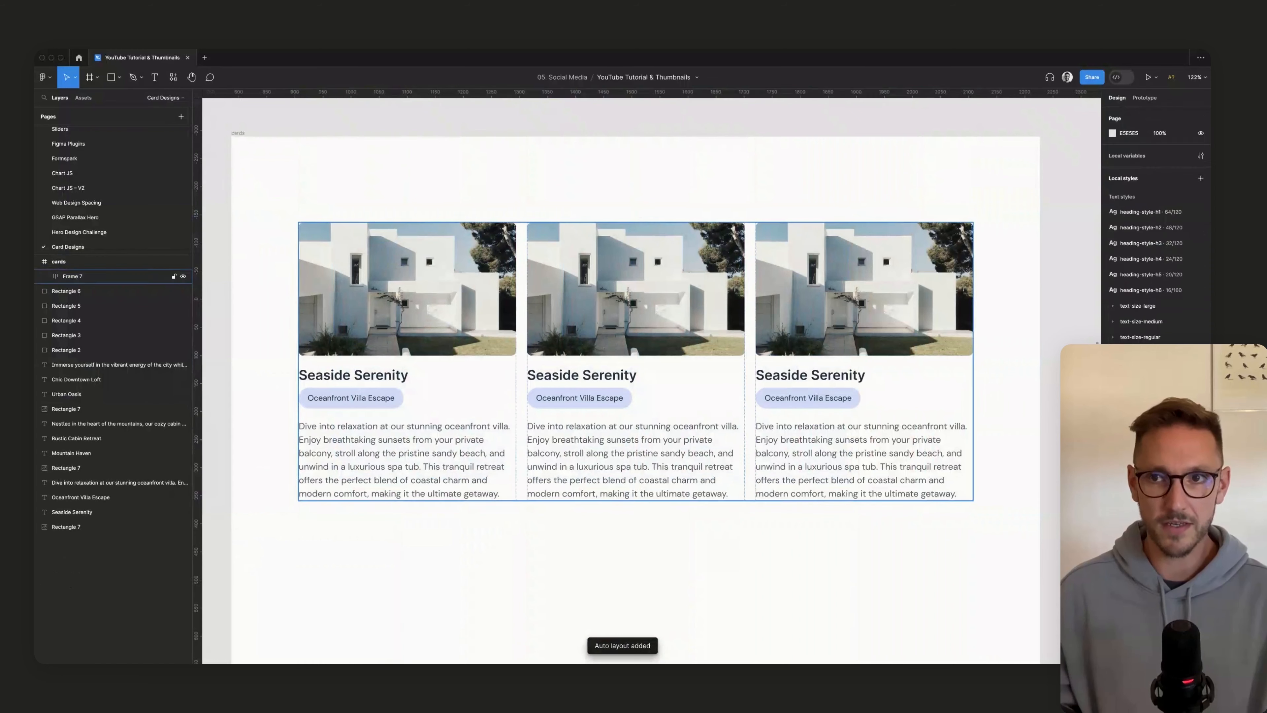
{"action": "left_click", "coordinate": [1171, 114]}
{"action": "key", "text": "Escape"}
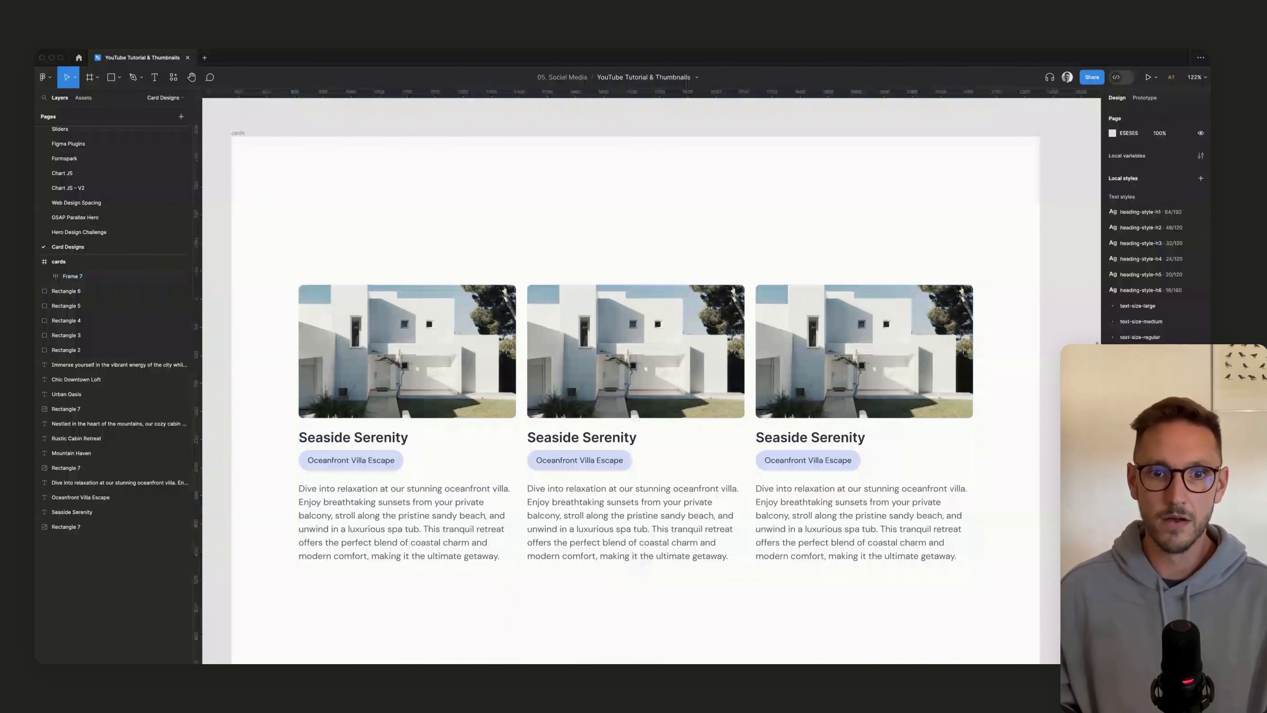
Step: Recolor the second card's subtitle pill with the color sampled from the yellow palette swatch
{"action": "scroll", "coordinate": [831, 214], "scroll_direction": "down", "scroll_amount": 5}
{"action": "scroll", "coordinate": [832, 215], "scroll_direction": "up", "scroll_amount": 3}
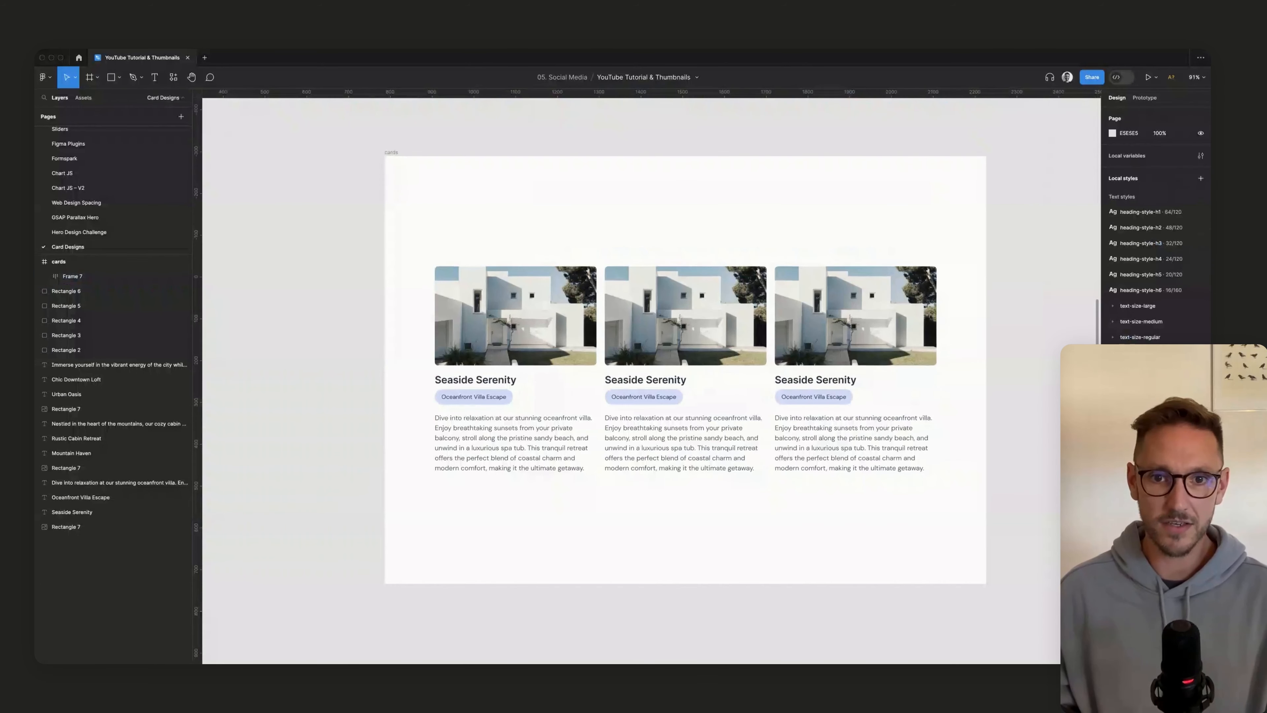
{"action": "scroll", "coordinate": [648, 473], "scroll_direction": "up", "scroll_amount": 3}
{"action": "left_click", "coordinate": [648, 473]}
{"action": "double_click", "coordinate": [649, 473]}
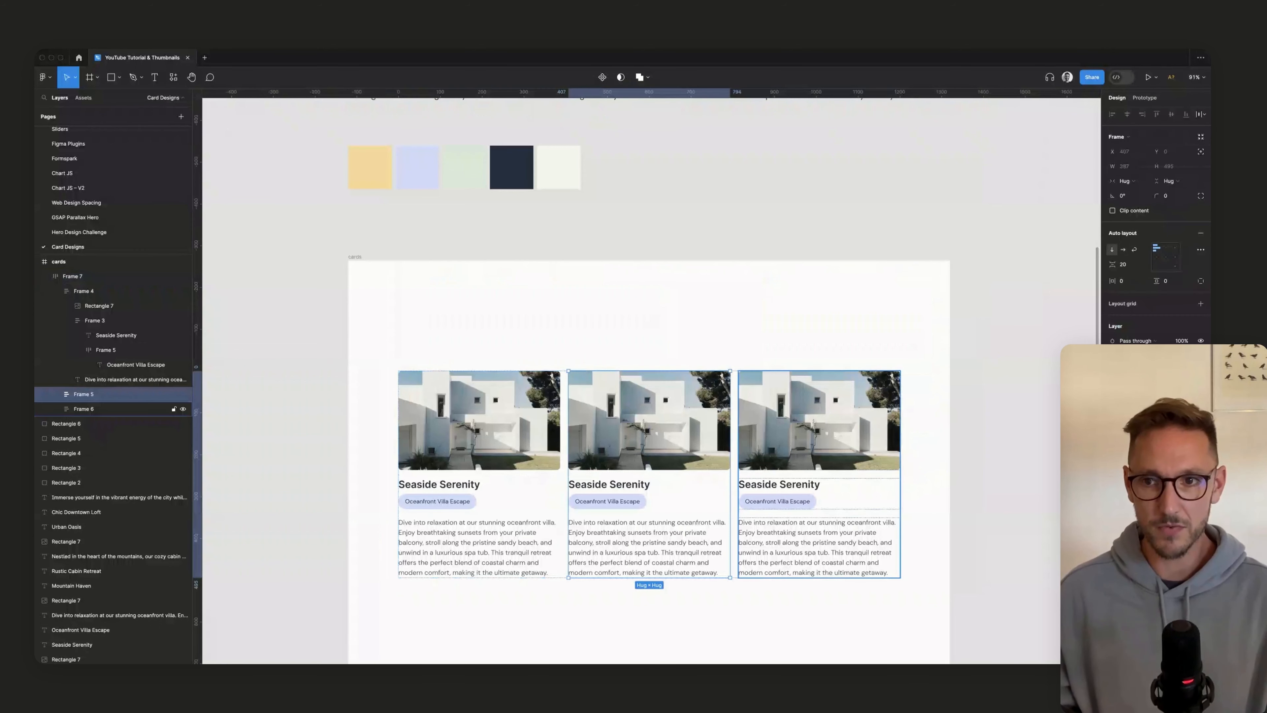
{"action": "left_click", "coordinate": [1113, 439]}
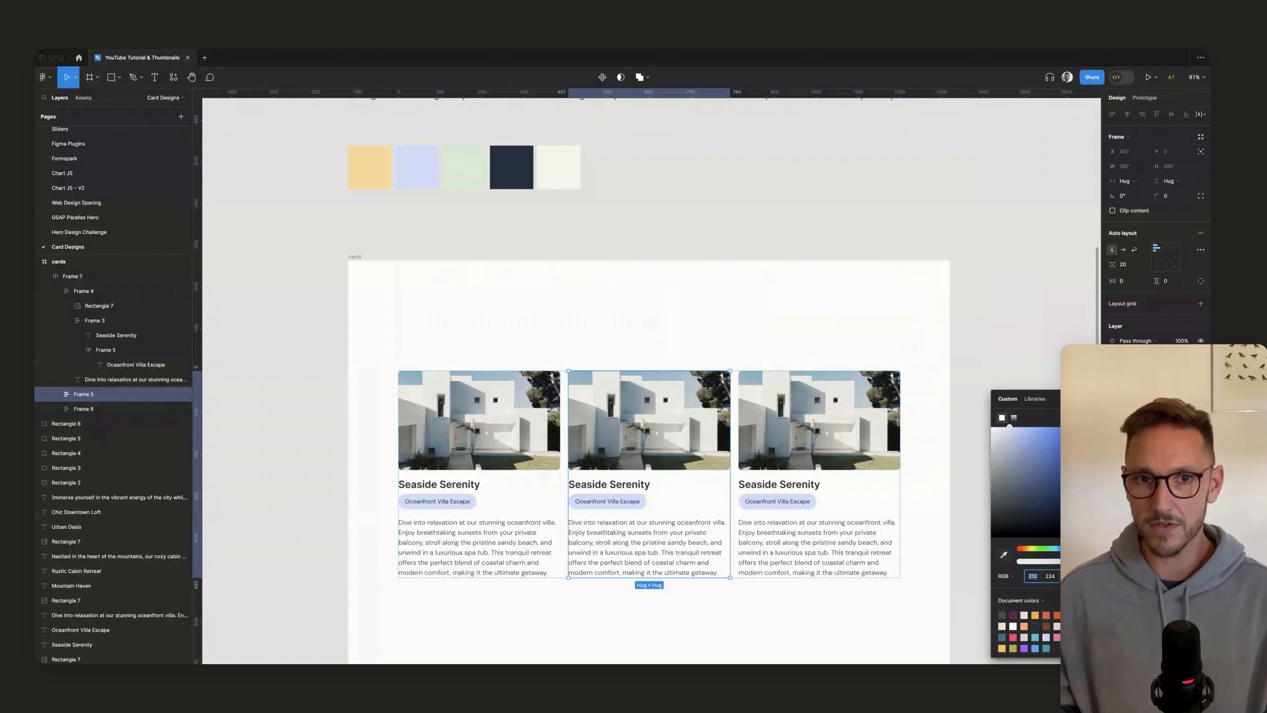
{"action": "left_click", "coordinate": [1004, 555]}
{"action": "left_click", "coordinate": [370, 167]}
Step: Recolor the third card's subtitle pill with the color sampled from the light green palette swatch
{"action": "left_click", "coordinate": [818, 473]}
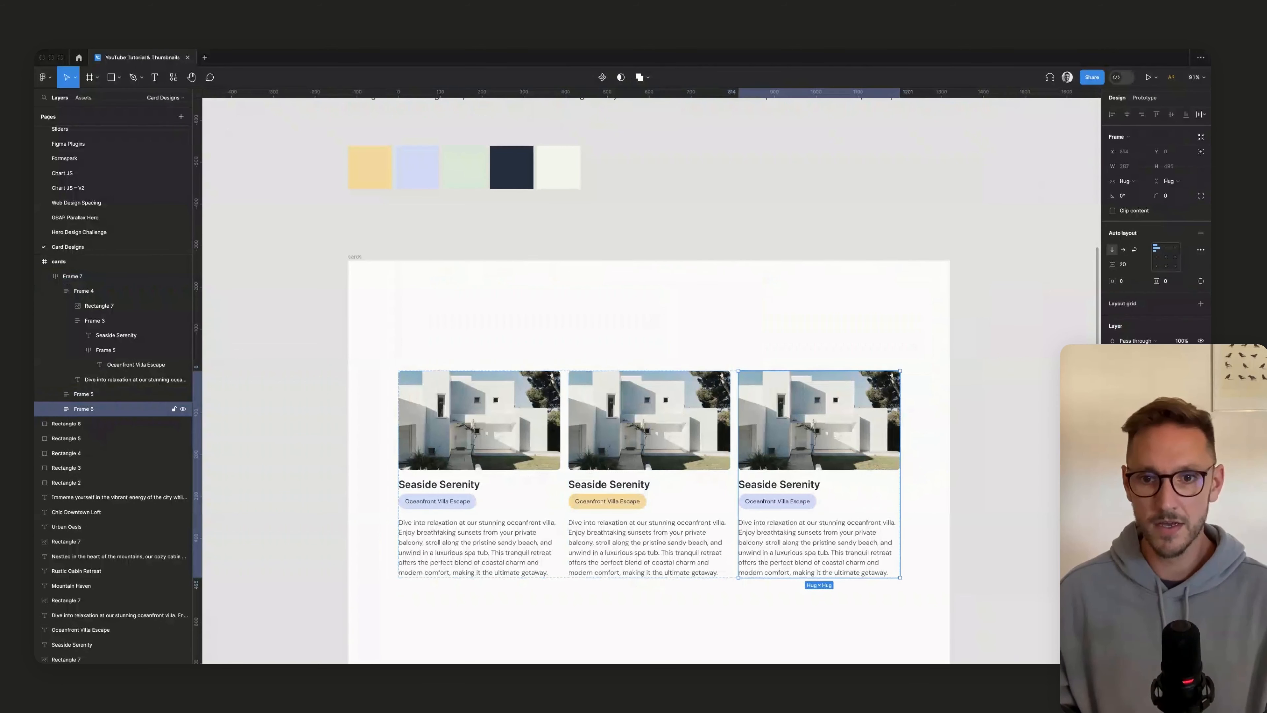
{"action": "left_click", "coordinate": [1113, 438]}
{"action": "left_click", "coordinate": [1004, 555]}
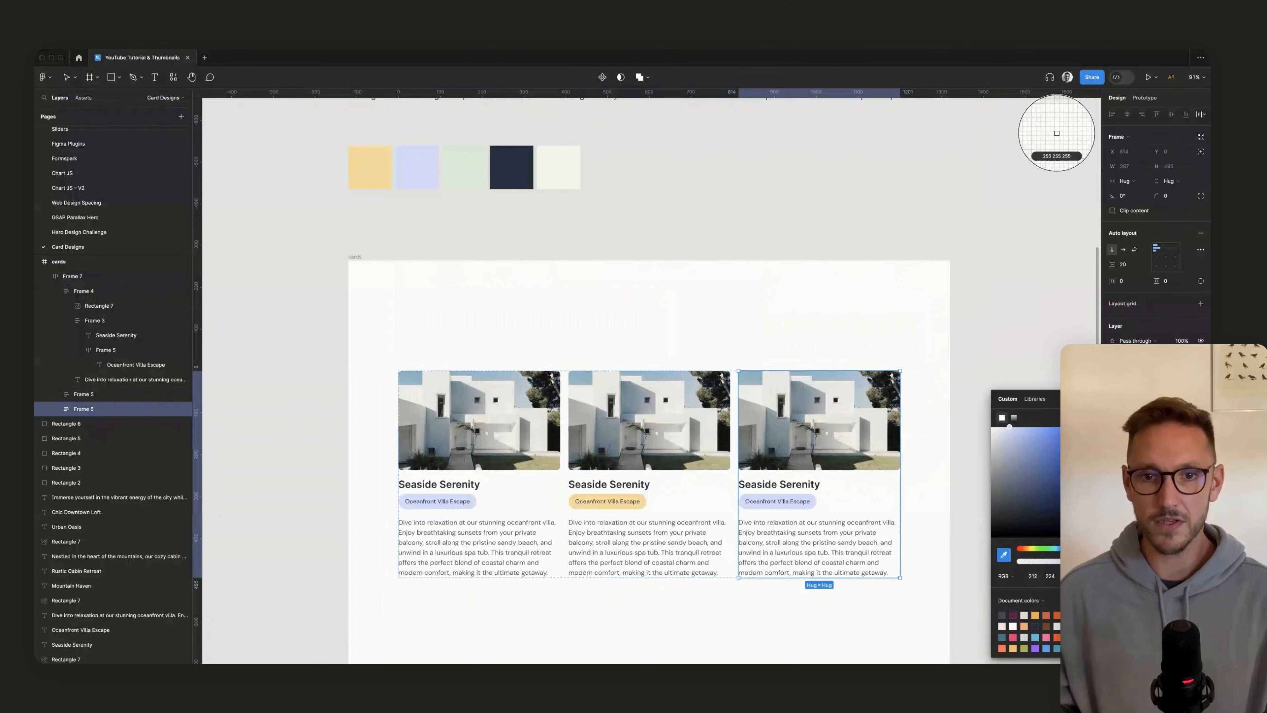
{"action": "left_click", "coordinate": [464, 167]}
{"action": "left_click", "coordinate": [664, 220]}
Step: Shift the card row up and place a duplicate of it underneath, aligned at X 120
{"action": "scroll", "coordinate": [648, 380], "scroll_direction": "down", "scroll_amount": 2}
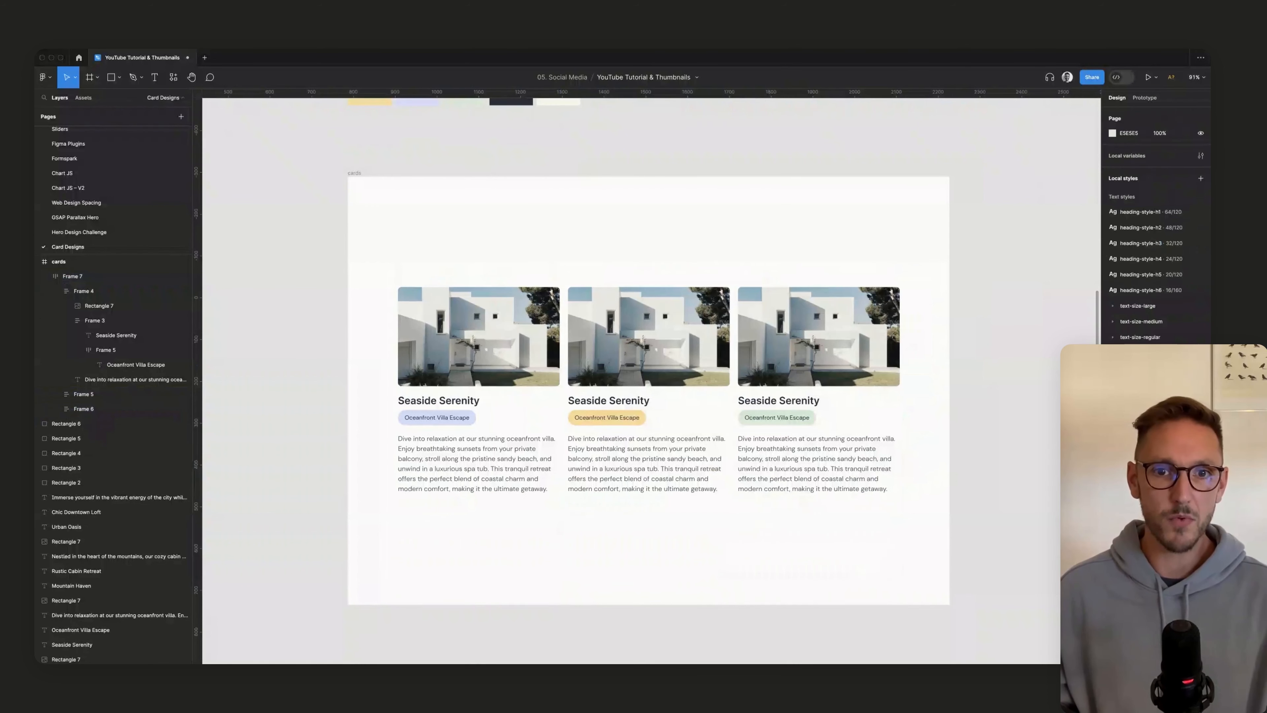
{"action": "left_click", "coordinate": [648, 379]}
{"action": "key", "text": "ctrl+d"}
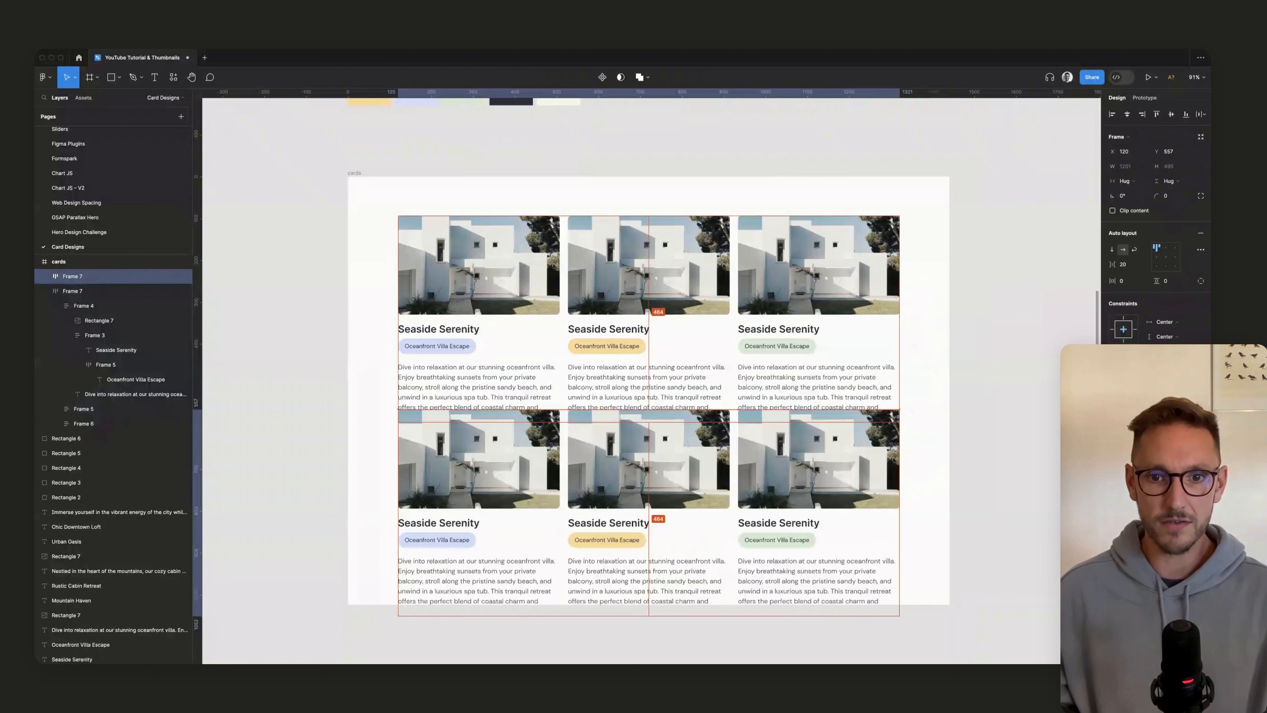
Step: Reorder the second row's cards so the pill colors run green, blue, yellow
{"action": "double_click", "coordinate": [818, 499]}
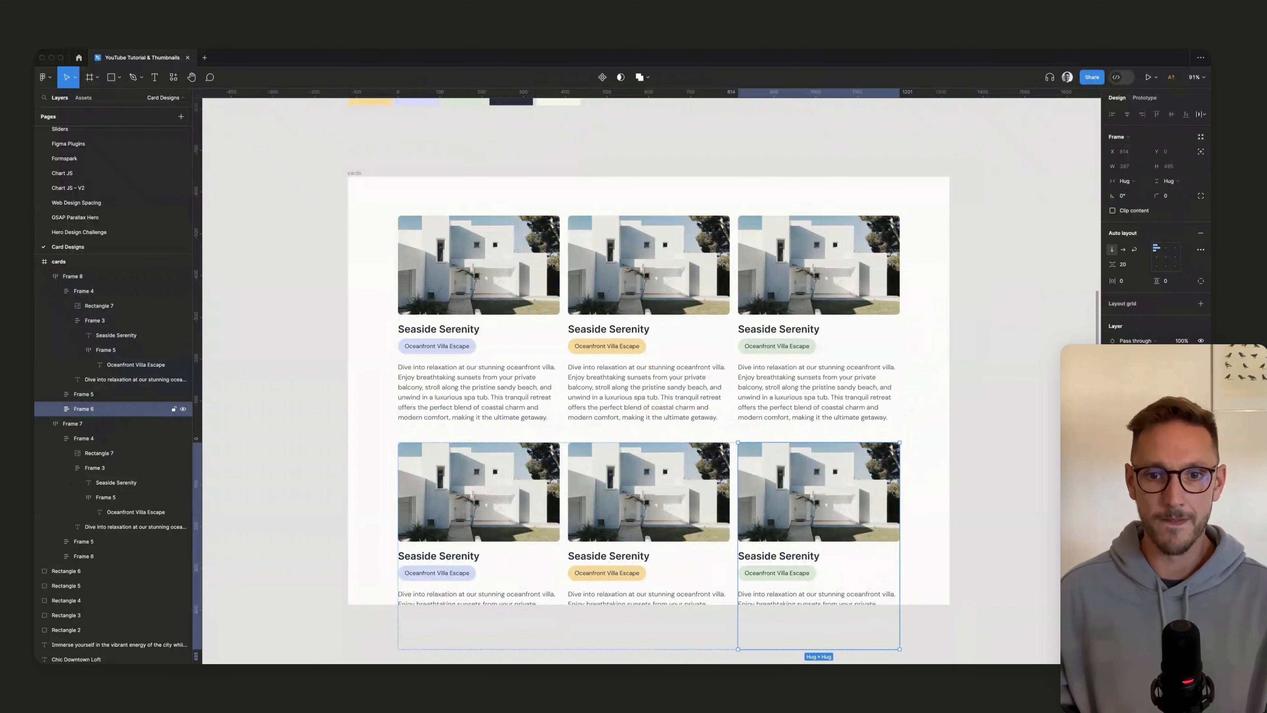
{"action": "key", "text": "Left"}
{"action": "key", "text": "Left"}
{"action": "left_click", "coordinate": [818, 519]}
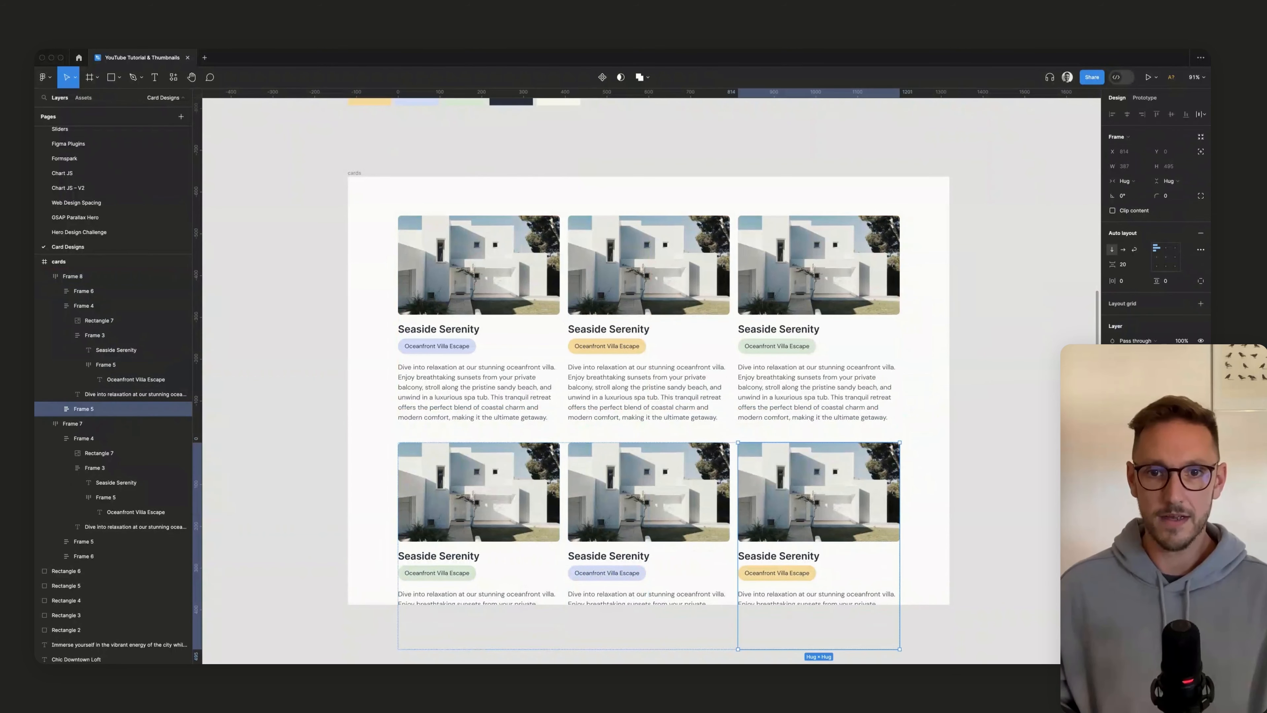
{"action": "left_click", "coordinate": [977, 499]}
{"action": "scroll", "coordinate": [978, 500], "scroll_direction": "up", "scroll_amount": 2}
{"action": "scroll", "coordinate": [639, 380], "scroll_direction": "down", "scroll_amount": 3}
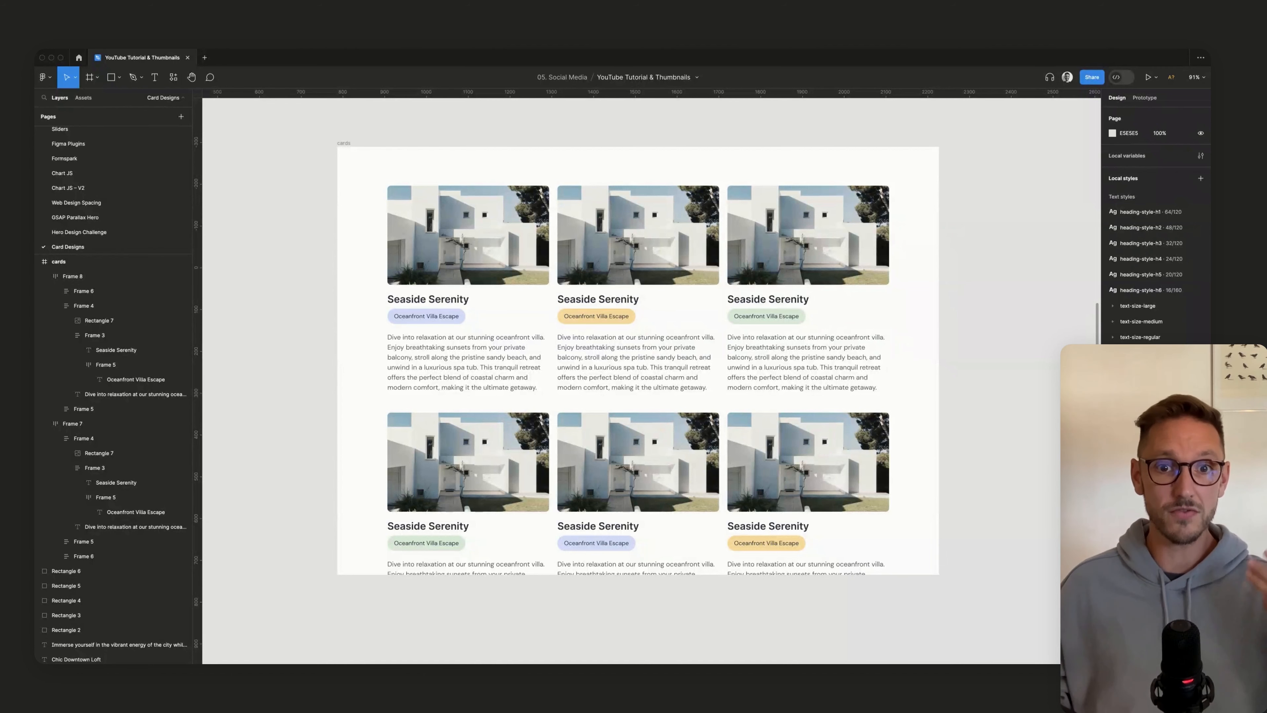
{"action": "scroll", "coordinate": [649, 379], "scroll_direction": "up", "scroll_amount": 2}
{"action": "scroll", "coordinate": [649, 380], "scroll_direction": "right", "scroll_amount": 1}
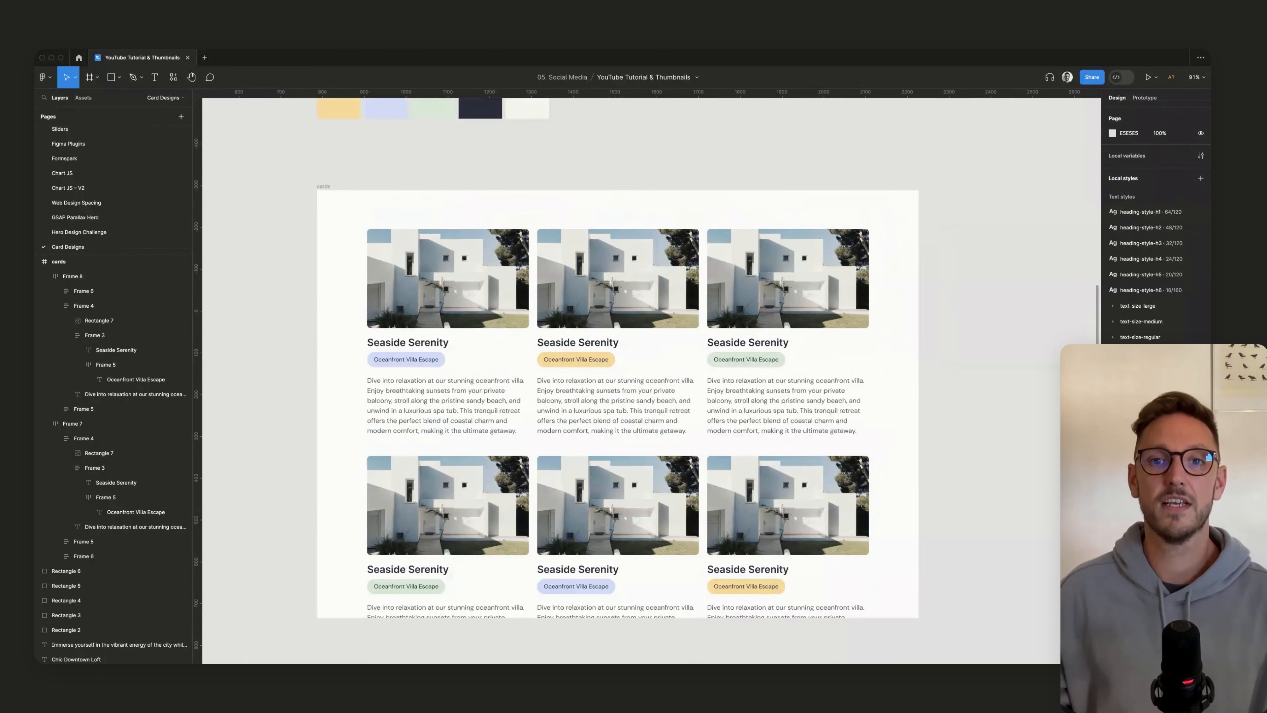
{"action": "scroll", "coordinate": [617, 380], "scroll_direction": "down", "scroll_amount": 2}
{"action": "scroll", "coordinate": [618, 379], "scroll_direction": "down", "scroll_amount": 5}
{"action": "scroll", "coordinate": [618, 379], "scroll_direction": "up", "scroll_amount": 4}
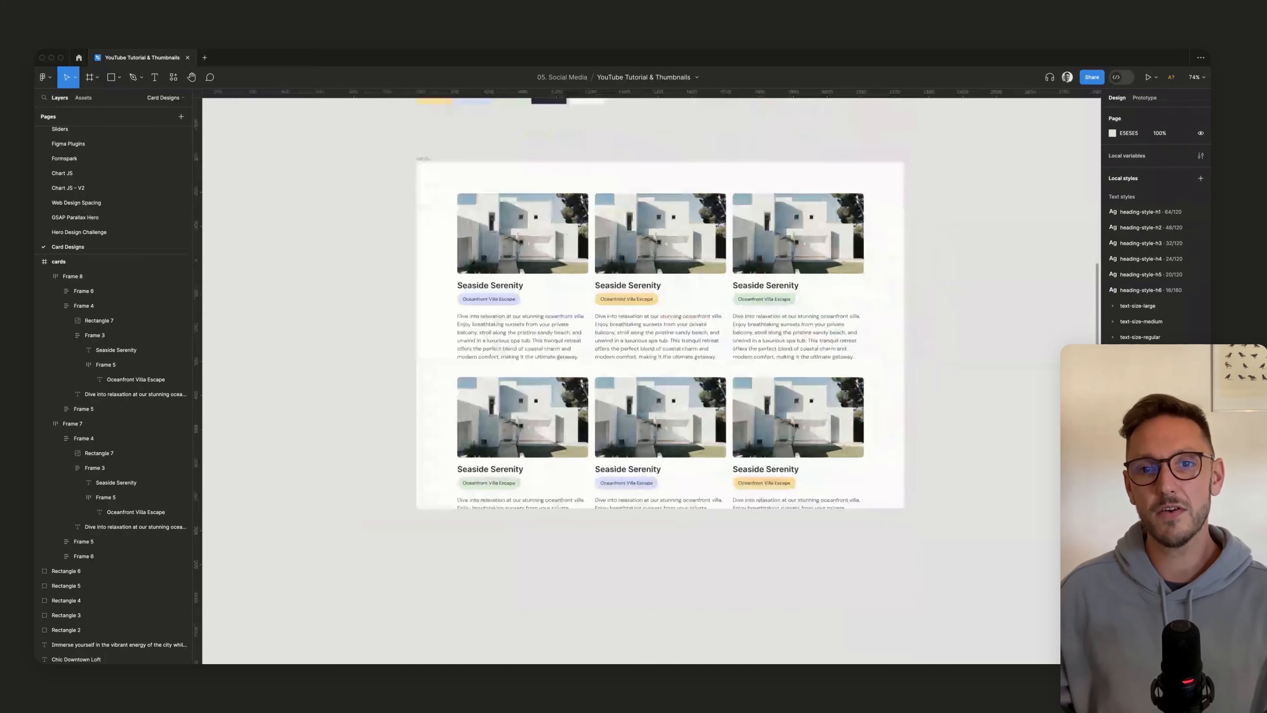
Step: Extend the cards frame downward so it contains the whole second row of cards
{"action": "scroll", "coordinate": [649, 380], "scroll_direction": "up", "scroll_amount": 1}
{"action": "scroll", "coordinate": [649, 379], "scroll_direction": "right", "scroll_amount": 2}
{"action": "scroll", "coordinate": [649, 379], "scroll_direction": "up", "scroll_amount": 1}
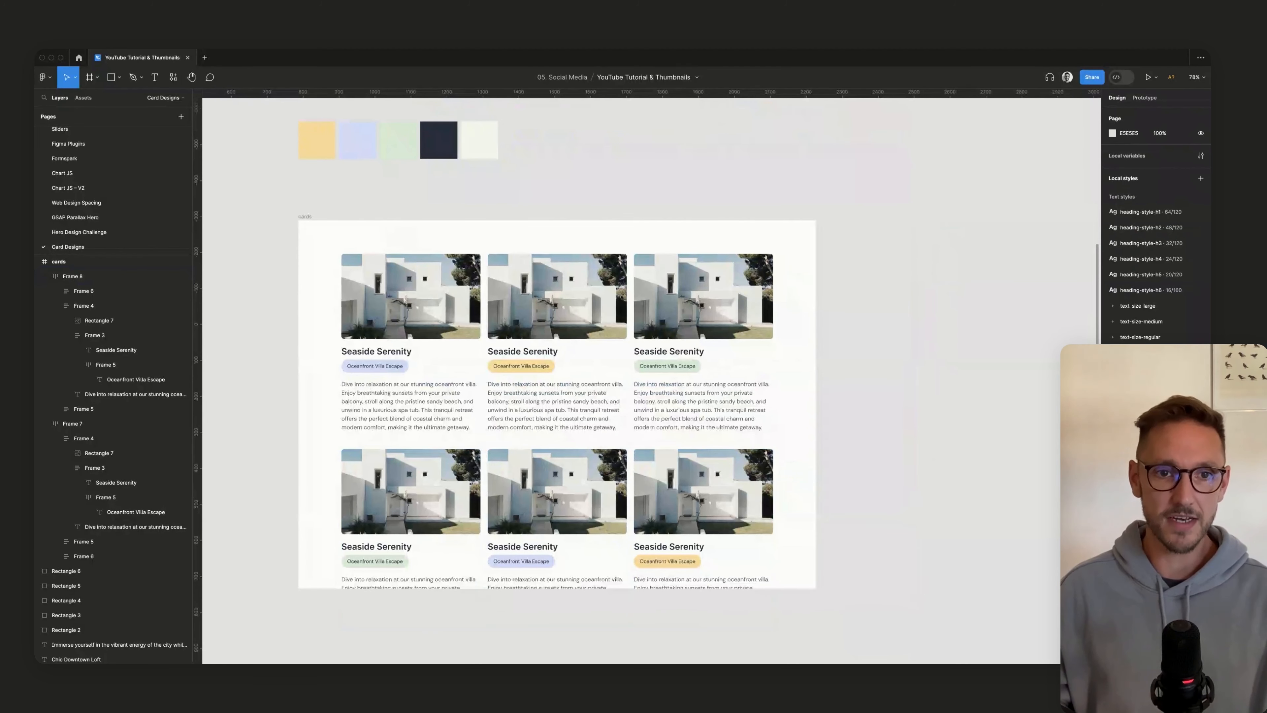
{"action": "left_click", "coordinate": [305, 217]}
{"action": "scroll", "coordinate": [305, 216], "scroll_direction": "down", "scroll_amount": 3}
{"action": "left_click_drag", "start_coordinate": [549, 428], "coordinate": [549, 616]}
{"action": "left_click", "coordinate": [549, 641]}
Step: Move the second card row up to Y 628 and wrap both rows in one vertical auto layout
{"action": "scroll", "coordinate": [549, 641], "scroll_direction": "up", "scroll_amount": 3}
{"action": "left_click", "coordinate": [549, 574]}
{"action": "left_click_drag", "start_coordinate": [616, 537], "coordinate": [619, 534]}
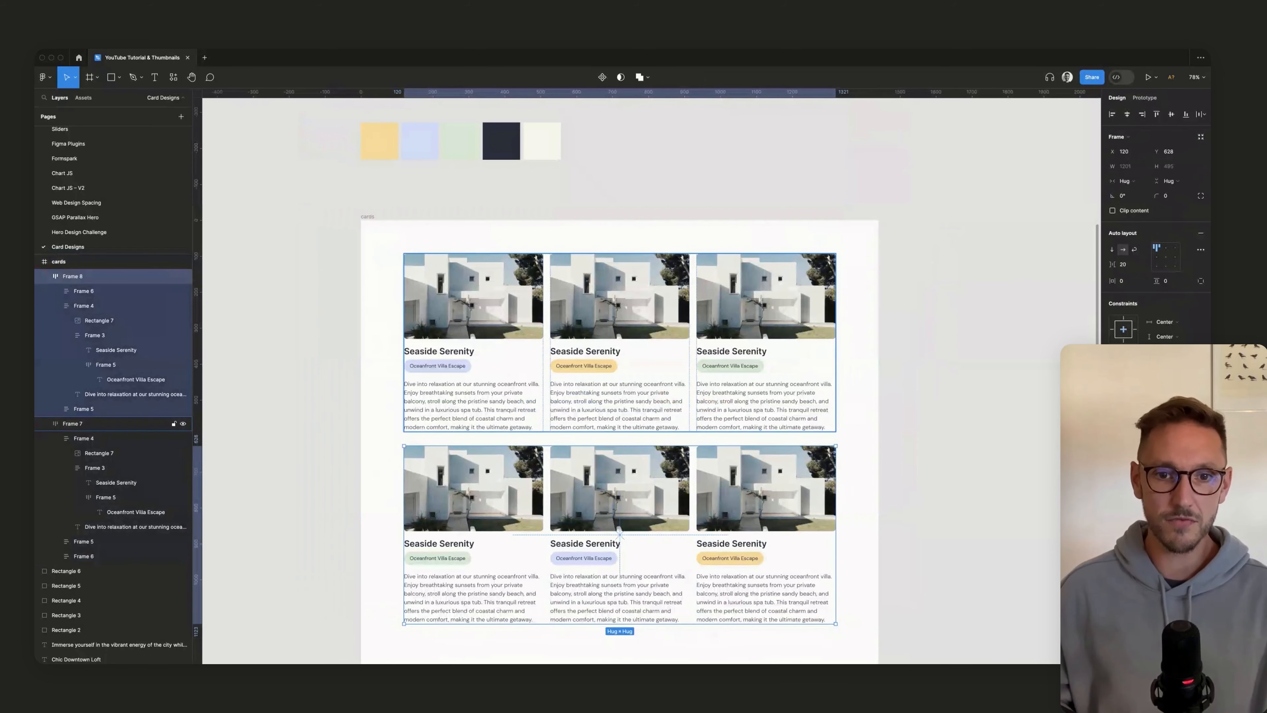
{"action": "scroll", "coordinate": [619, 534], "scroll_direction": "up", "scroll_amount": 1}
{"action": "key", "text": "shift+a"}
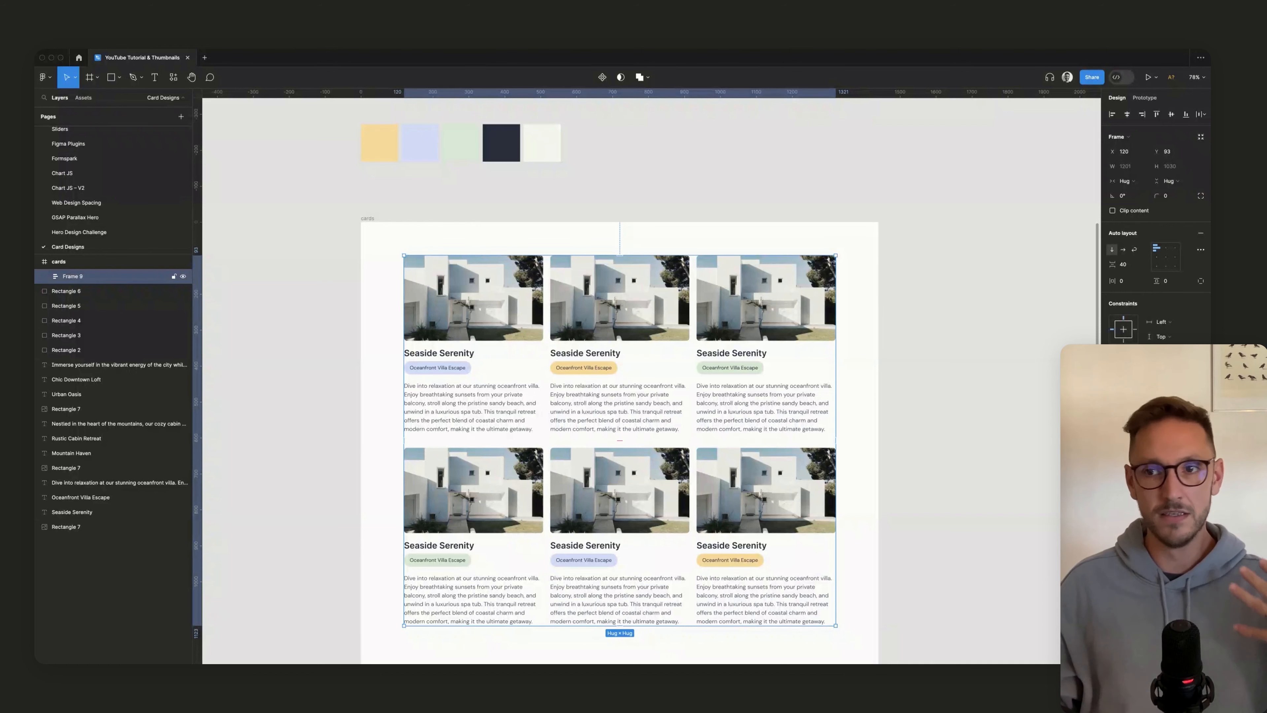
Step: Set the vertical gap between the two card rows to 80
{"action": "left_click", "coordinate": [1124, 264]}
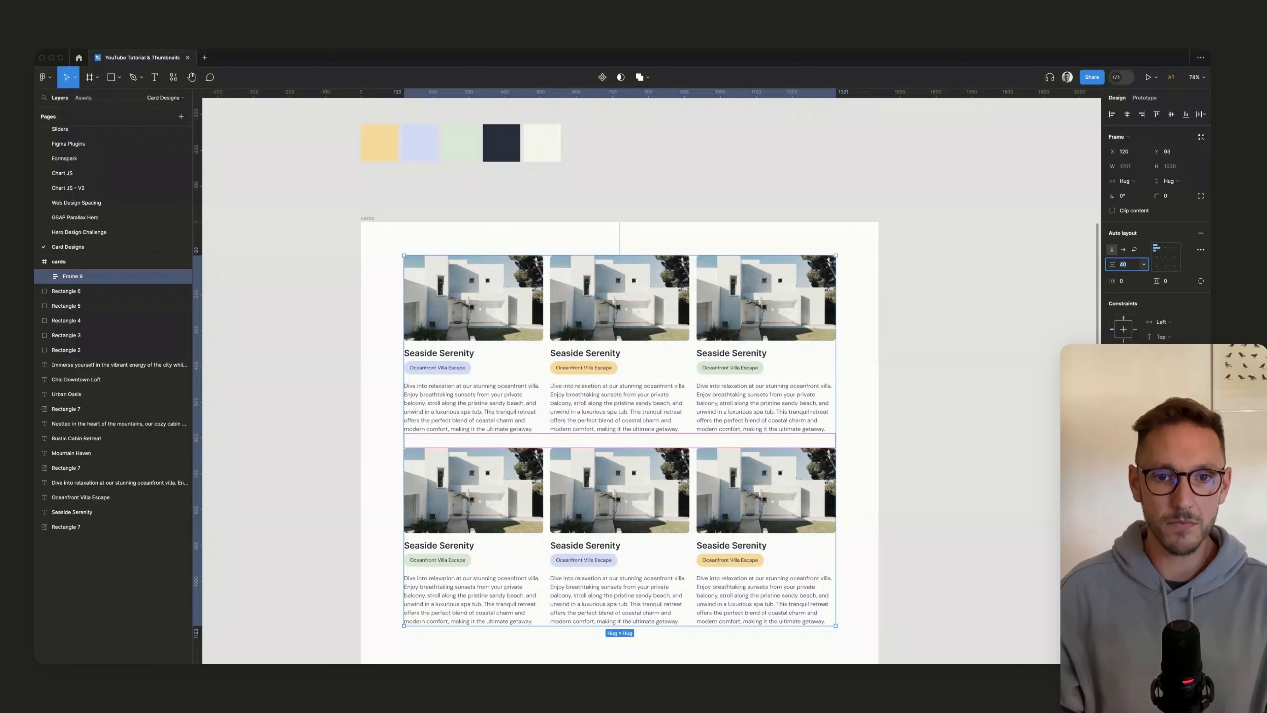
{"action": "type", "text": "72"}
{"action": "key", "text": "Return"}
{"action": "type", "text": "80"}
{"action": "key", "text": "Return"}
Step: Add the heading text "Our Properties" above the card rows, aligned with their left edge
{"action": "key", "text": "t"}
{"action": "left_click", "coordinate": [411, 276]}
{"action": "type", "text": "Our Properties"}
Step: Copy the fill color 293041 from the first card's description and apply it to the "Our Properties" heading
{"action": "left_click", "coordinate": [478, 464], "text": "super"}
{"action": "left_click", "coordinate": [1128, 293]}
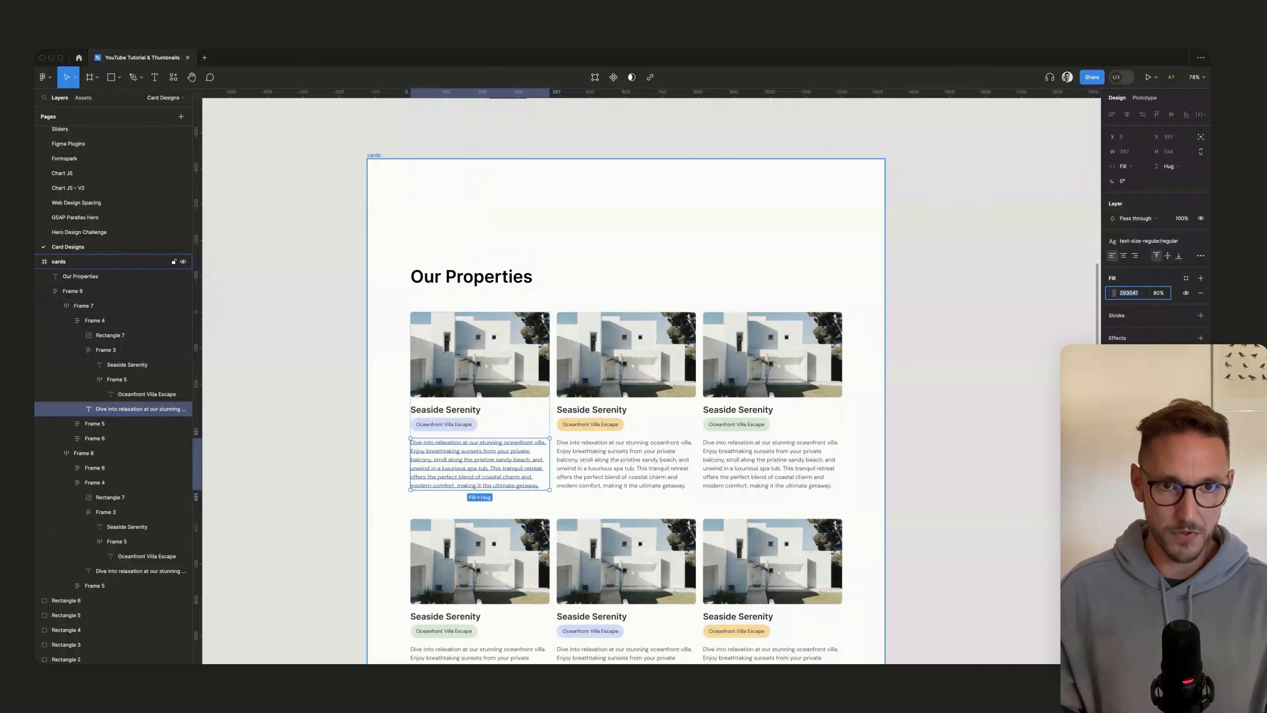
{"action": "left_click", "coordinate": [472, 276]}
{"action": "left_click", "coordinate": [1128, 337]}
{"action": "key", "text": "super+v"}
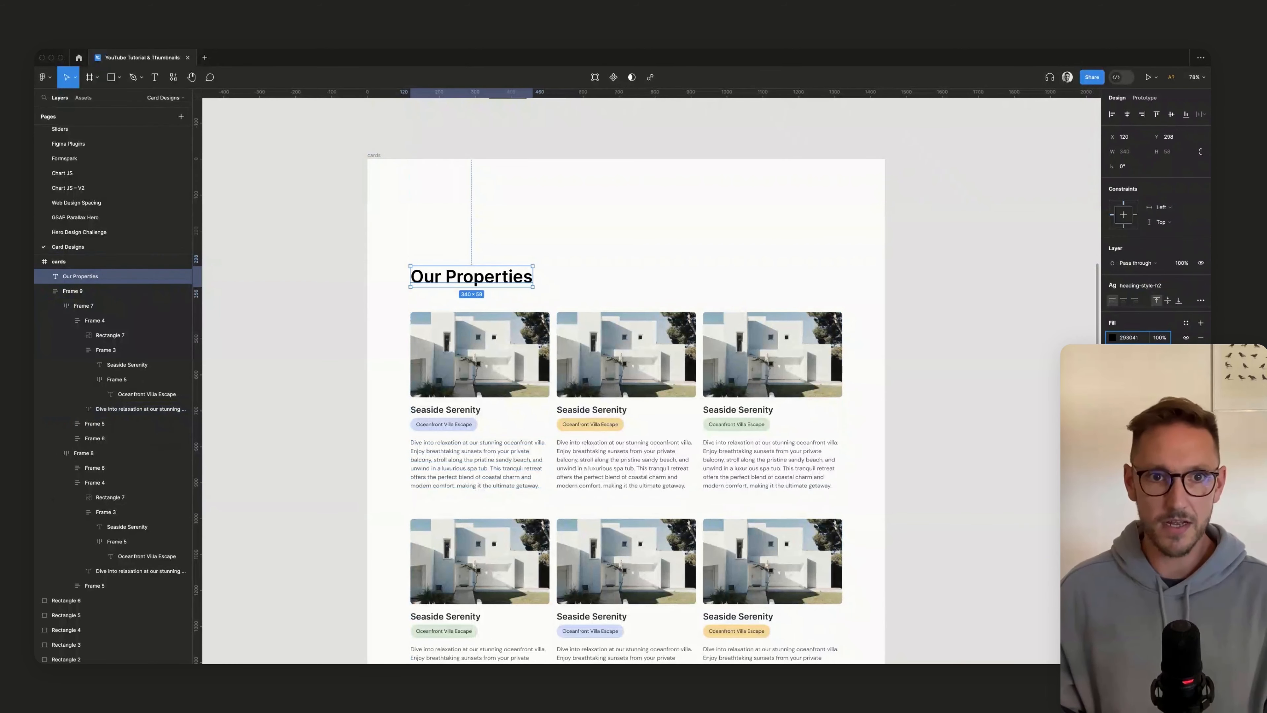
{"action": "key", "text": "Return"}
{"action": "key", "text": "Escape"}
Step: Shift the "Our Properties" heading and the card grid together upward within the cards frame
{"action": "scroll", "coordinate": [410, 200], "scroll_direction": "down", "scroll_amount": 2}
{"action": "left_click_drag", "start_coordinate": [410, 178], "coordinate": [760, 569]}
{"action": "scroll", "coordinate": [761, 569], "scroll_direction": "down", "scroll_amount": 2}
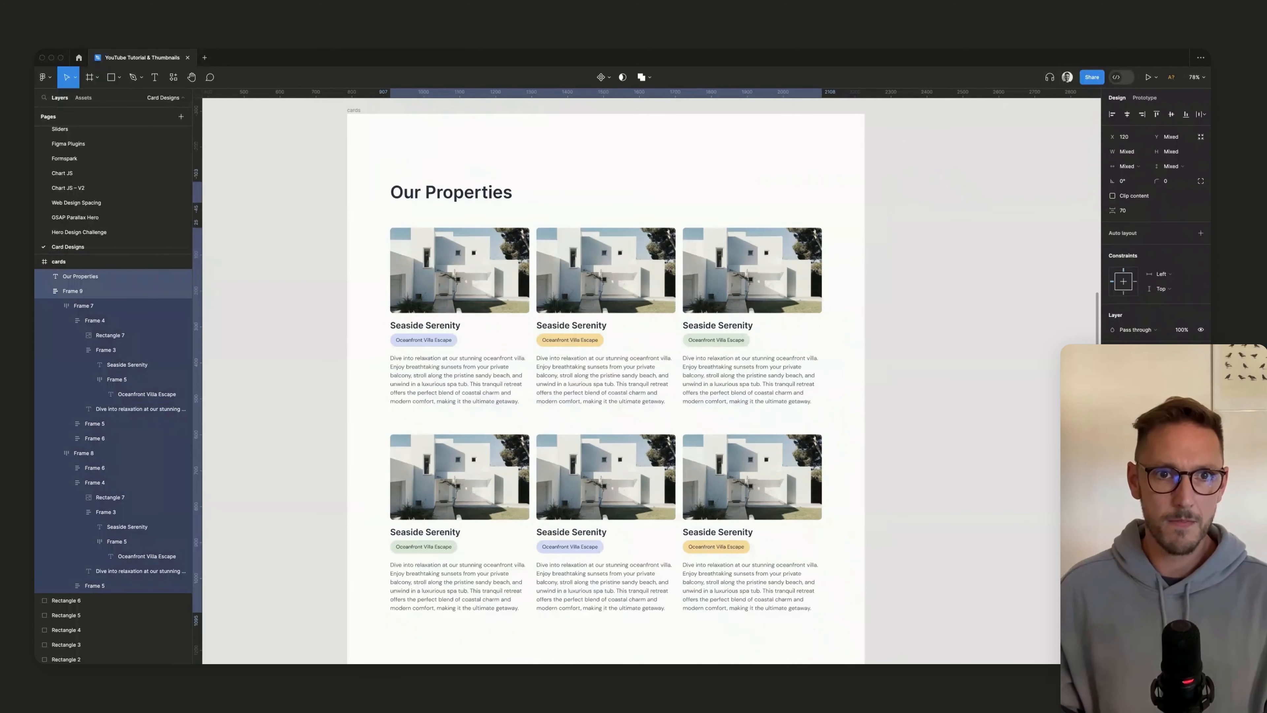
{"action": "key", "text": "Escape"}
Step: Duplicate the cards frame to the right of the original, level with it at X 2413
{"action": "scroll", "coordinate": [606, 380], "scroll_direction": "up", "scroll_amount": 2}
{"action": "scroll", "coordinate": [606, 379], "scroll_direction": "right", "scroll_amount": 1}
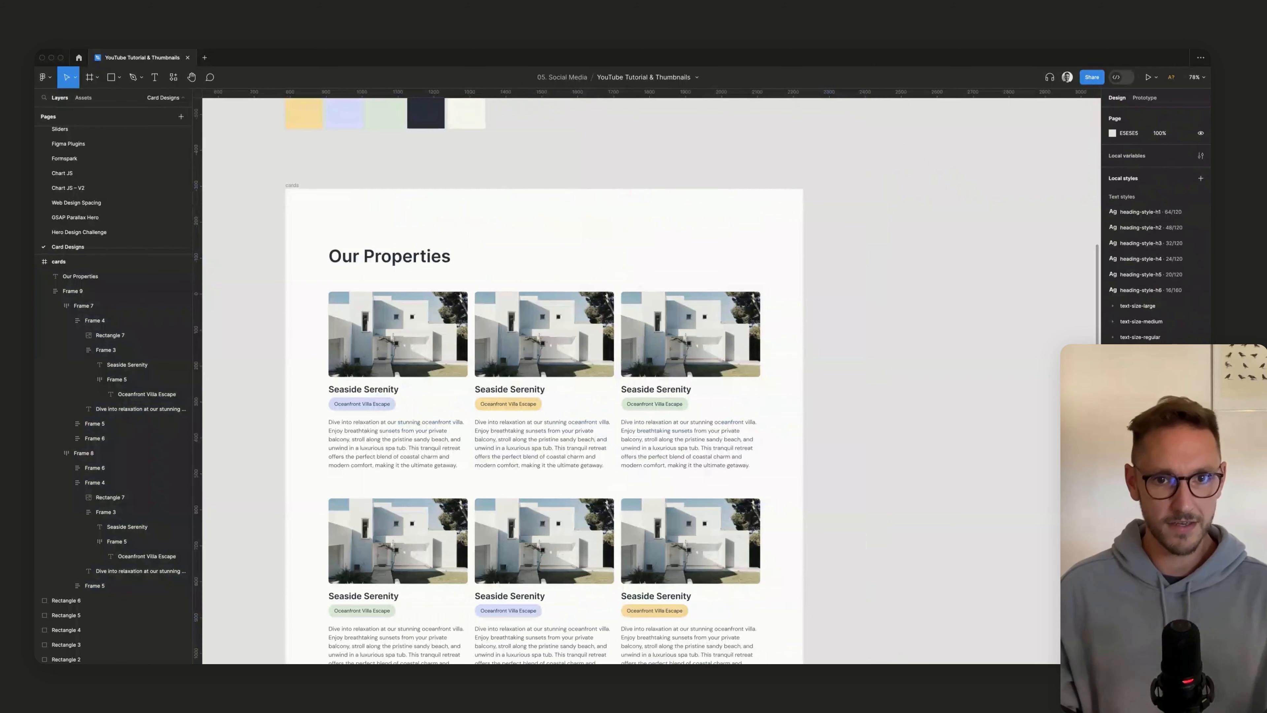
{"action": "scroll", "coordinate": [544, 379], "scroll_direction": "down", "scroll_amount": 1}
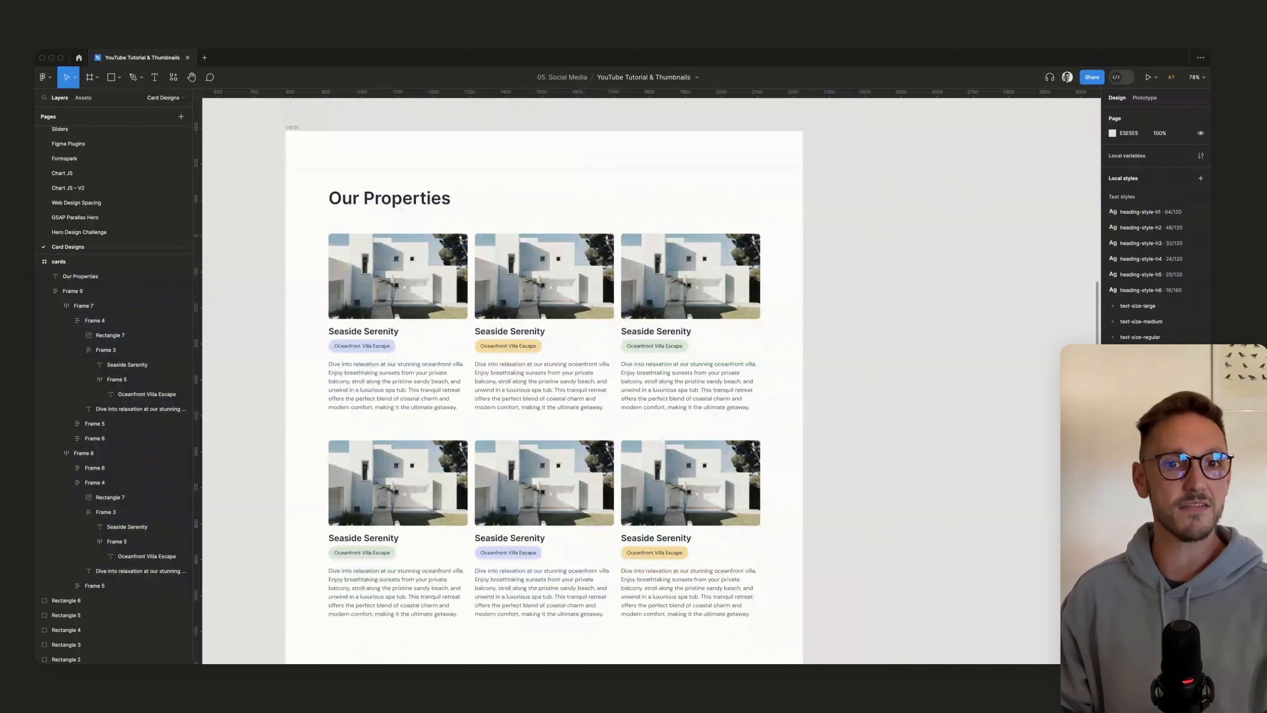
{"action": "scroll", "coordinate": [544, 379], "scroll_direction": "down", "scroll_amount": 5}
{"action": "scroll", "coordinate": [544, 379], "scroll_direction": "right", "scroll_amount": 3}
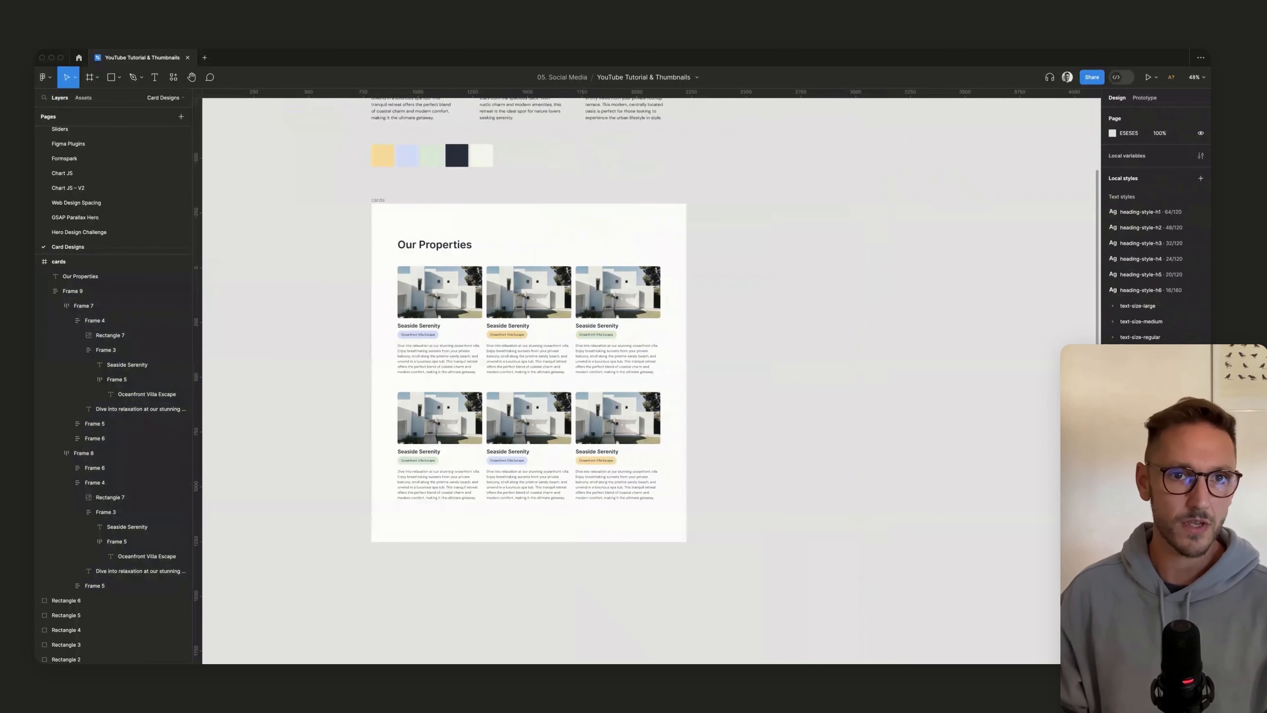
{"action": "left_click_drag", "start_coordinate": [378, 200], "coordinate": [733, 200], "text": "alt"}
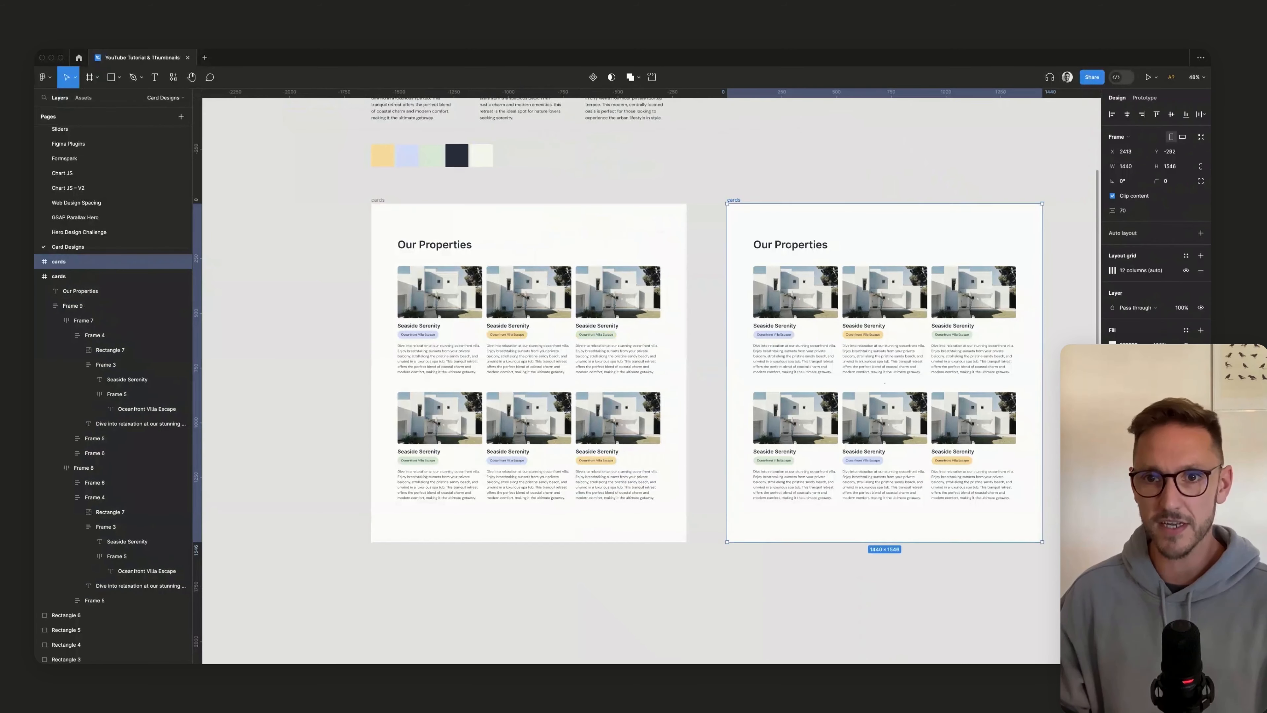
{"action": "key", "text": "Escape"}
Step: Ungroup the outer auto layout and the two card rows inside the duplicated cards frame
{"action": "scroll", "coordinate": [761, 239], "scroll_direction": "right", "scroll_amount": 5}
{"action": "scroll", "coordinate": [762, 239], "scroll_direction": "up", "scroll_amount": 4}
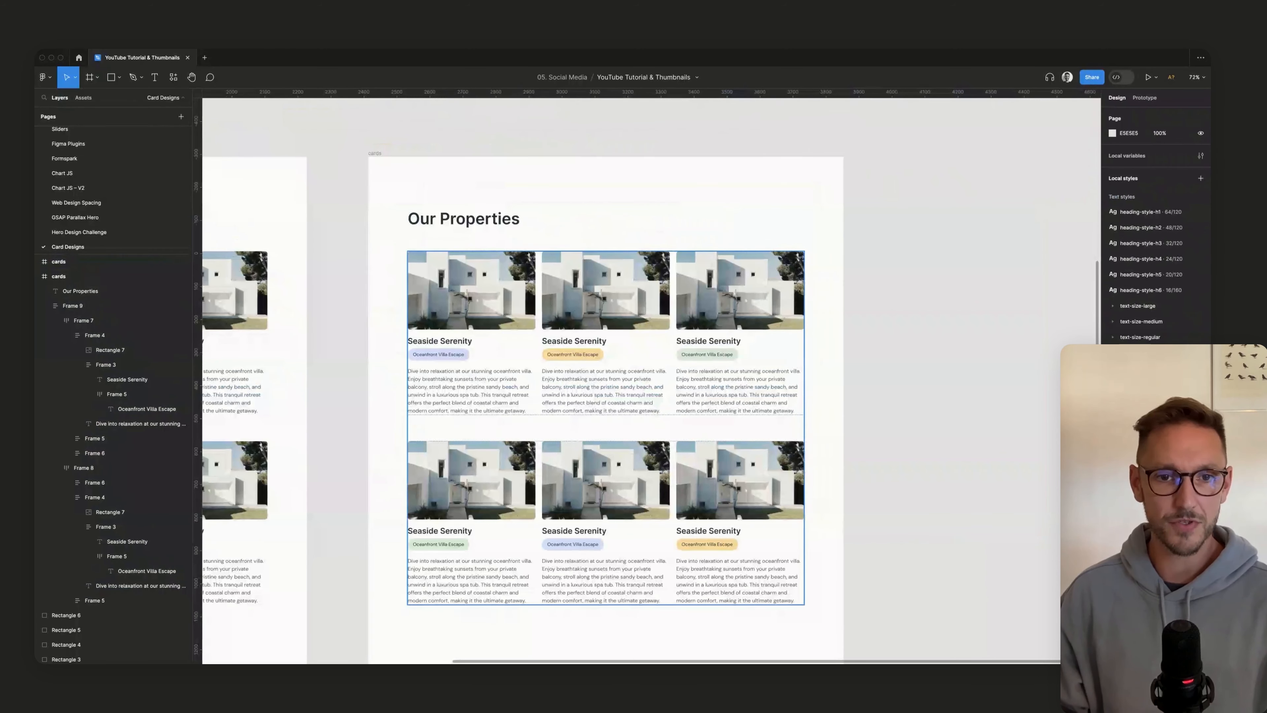
{"action": "left_click", "coordinate": [605, 428]}
{"action": "key", "text": "super+shift+g"}
{"action": "key", "text": "super+shift+g"}
{"action": "key", "text": "Escape"}
Step: Delete every card in the duplicated frame except the first one
{"action": "left_click_drag", "start_coordinate": [376, 436], "coordinate": [723, 509]}
{"action": "key", "text": "Delete"}
{"action": "left_click_drag", "start_coordinate": [867, 416], "coordinate": [607, 273]}
{"action": "key", "text": "Delete"}
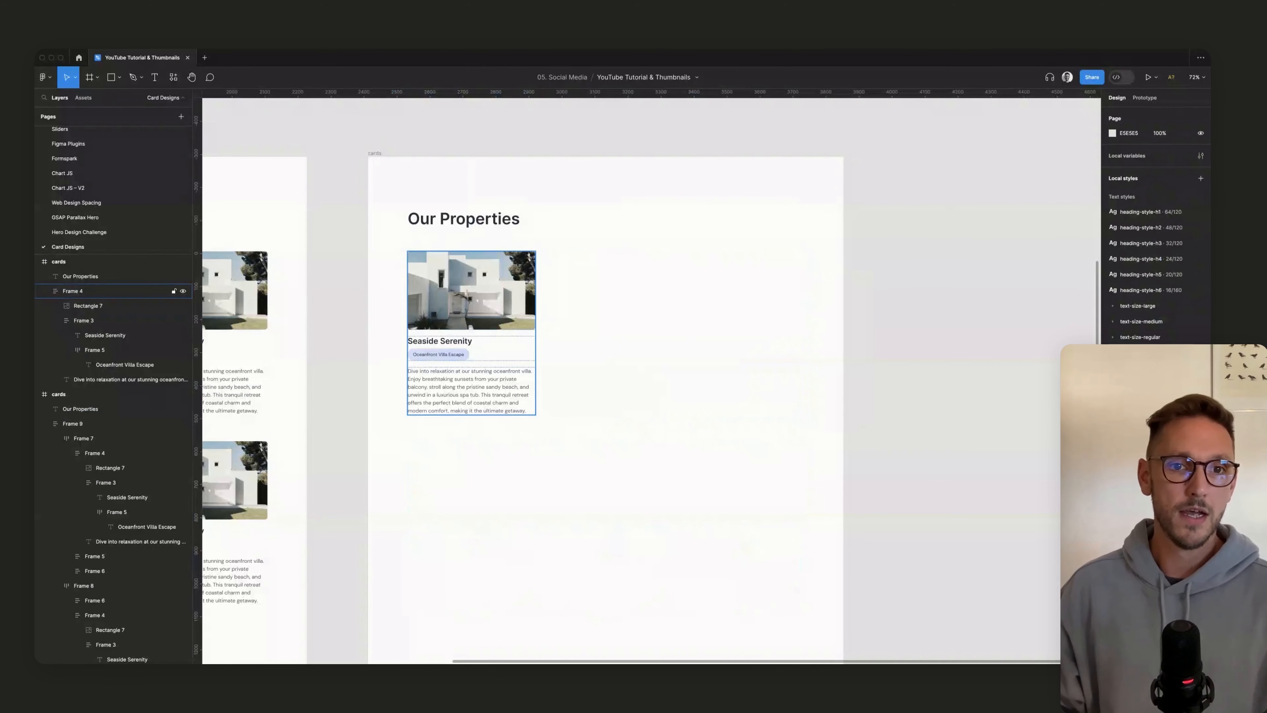
Step: Ungroup the remaining card's title and subtitle wrapper and delete the "Oceanfront Villa Escape" pill
{"action": "double_click", "coordinate": [444, 355]}
{"action": "key", "text": "super+shift+g"}
{"action": "key", "text": "Escape"}
{"action": "double_click", "coordinate": [444, 358]}
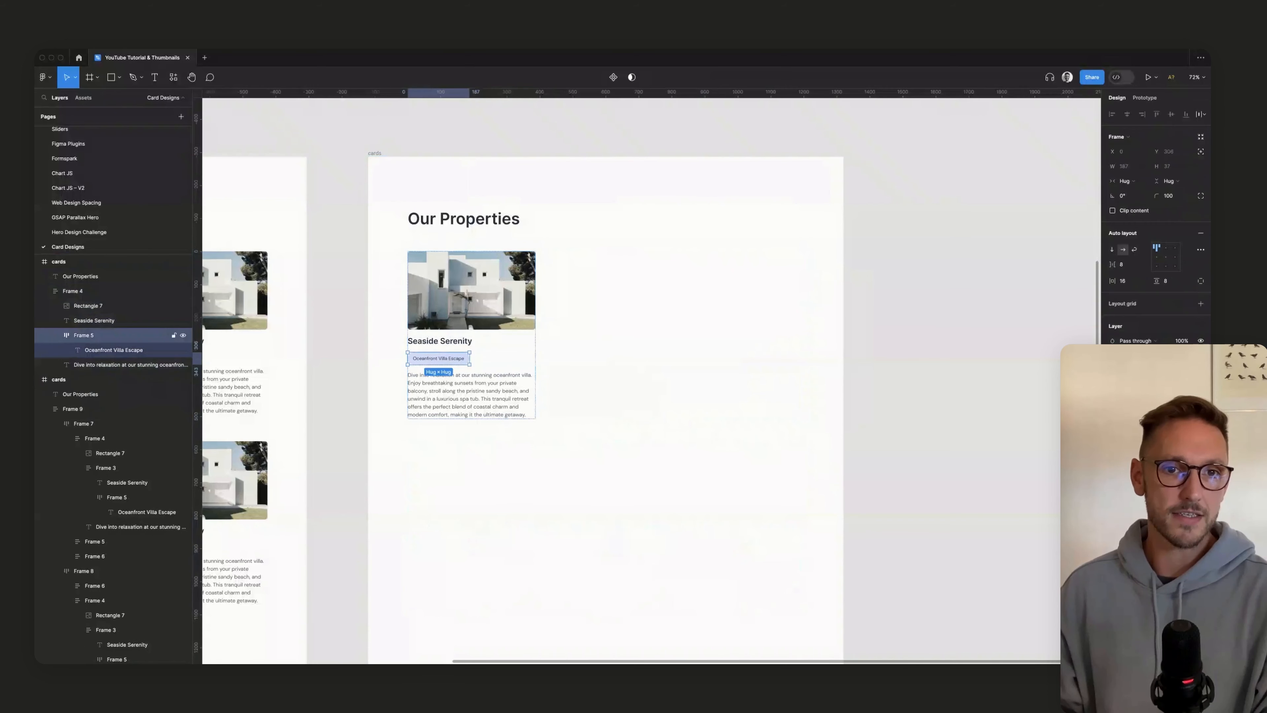
{"action": "key", "text": "Delete"}
{"action": "left_click", "coordinate": [471, 295], "text": "super"}
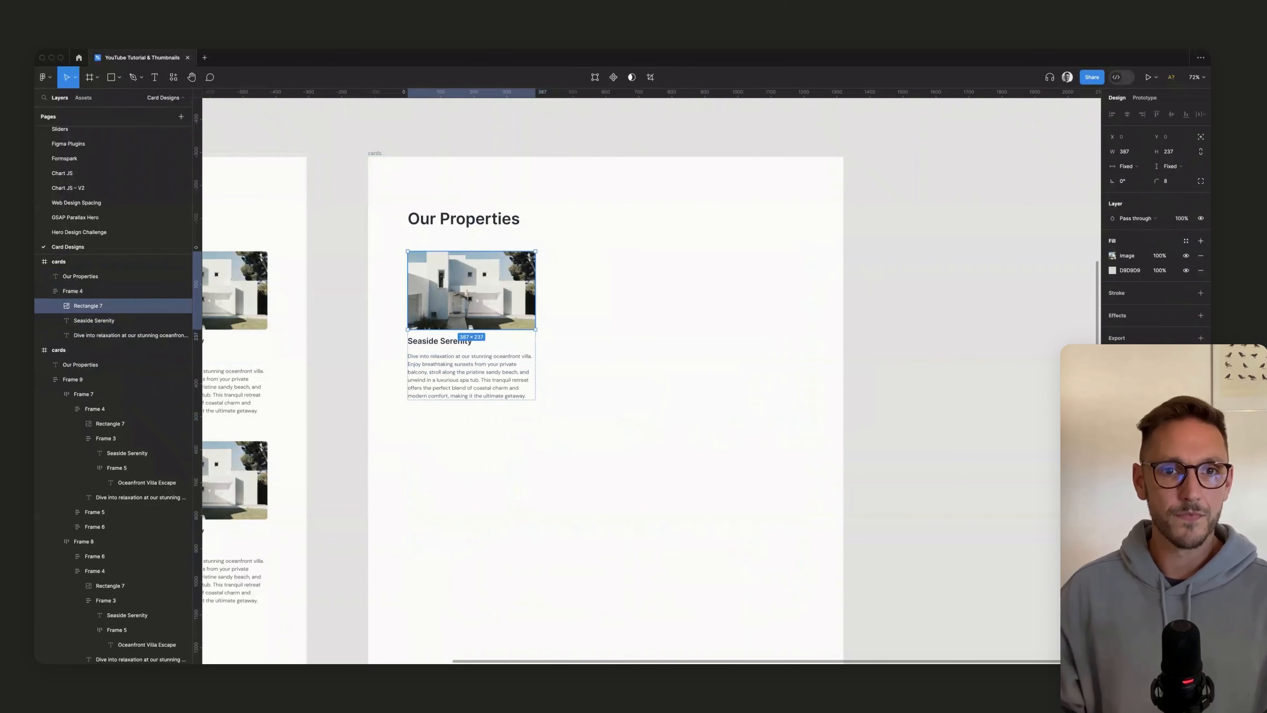
{"action": "key", "text": "ctrl+g"}
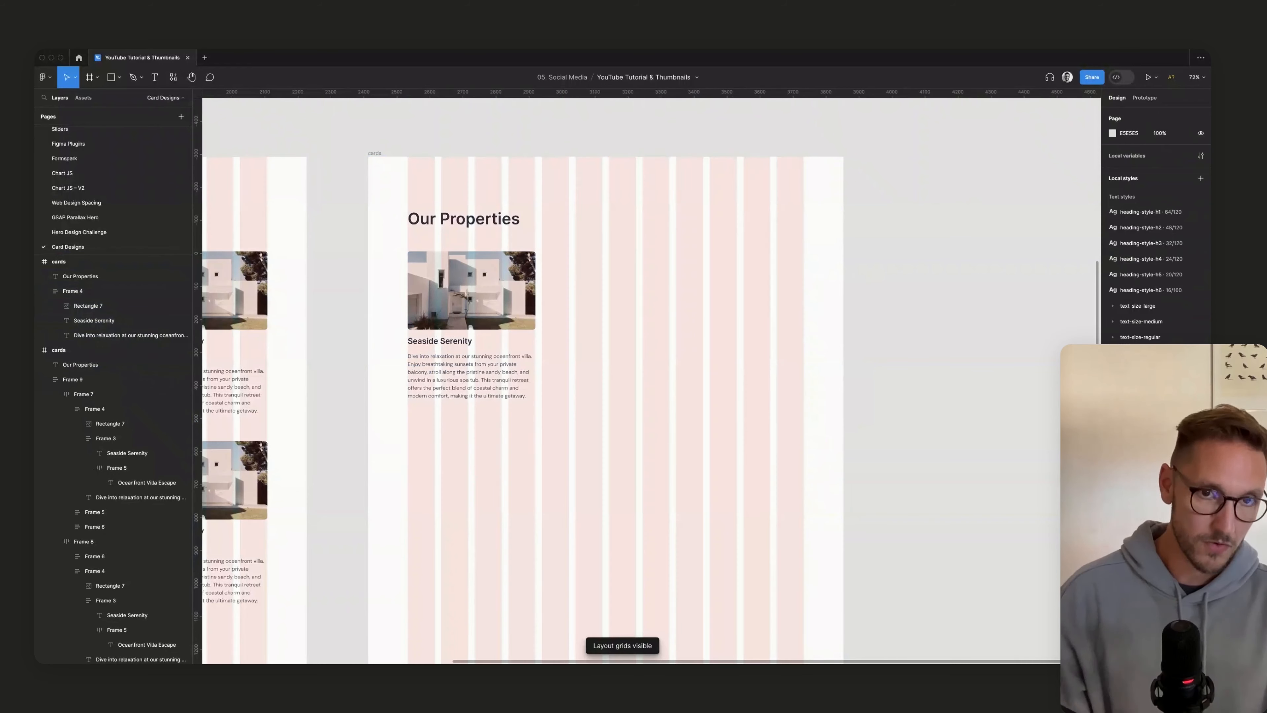
{"action": "scroll", "coordinate": [648, 379], "scroll_direction": "left", "scroll_amount": 10}
{"action": "key", "text": "ctrl+g"}
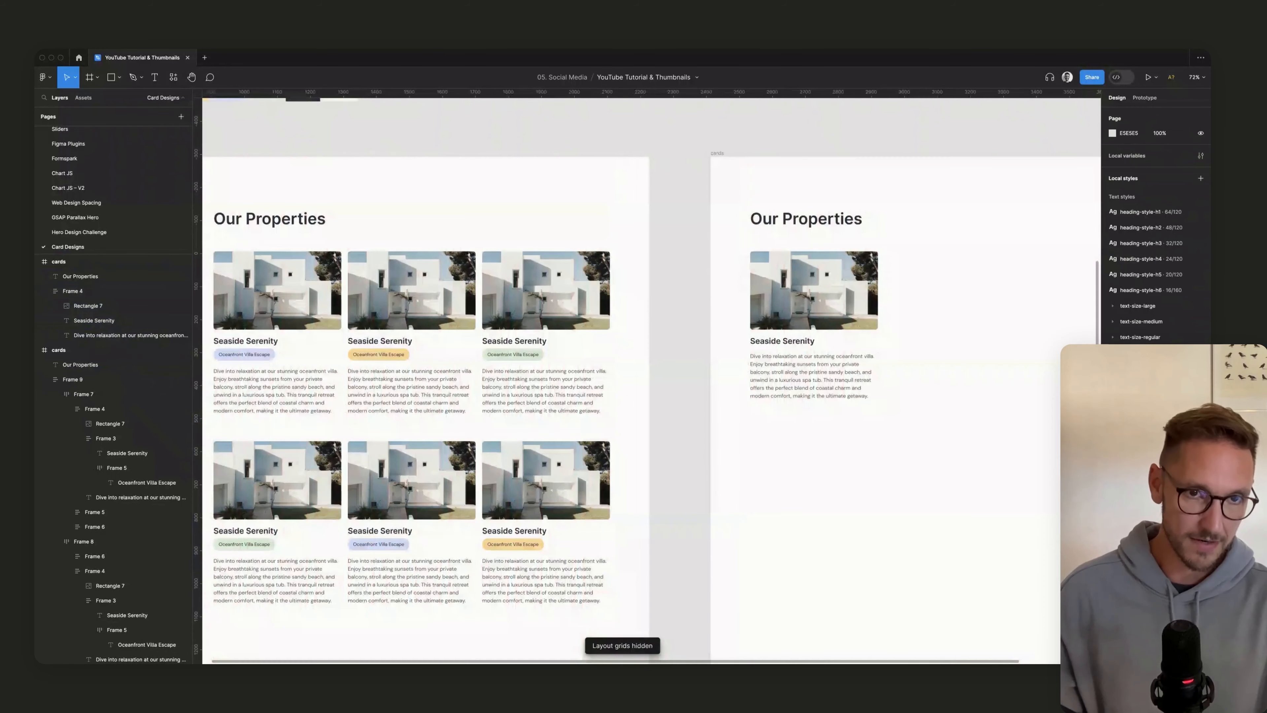
{"action": "scroll", "coordinate": [649, 380], "scroll_direction": "left", "scroll_amount": 5}
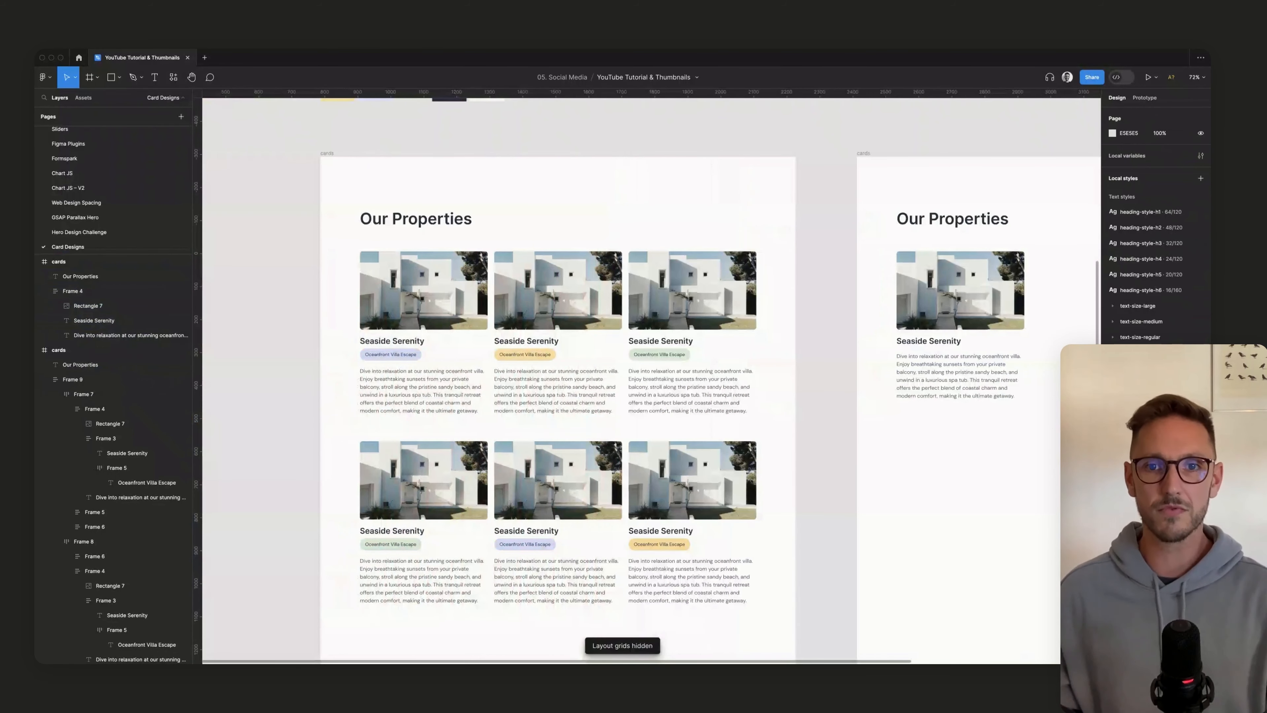
{"action": "scroll", "coordinate": [648, 380], "scroll_direction": "right", "scroll_amount": 14}
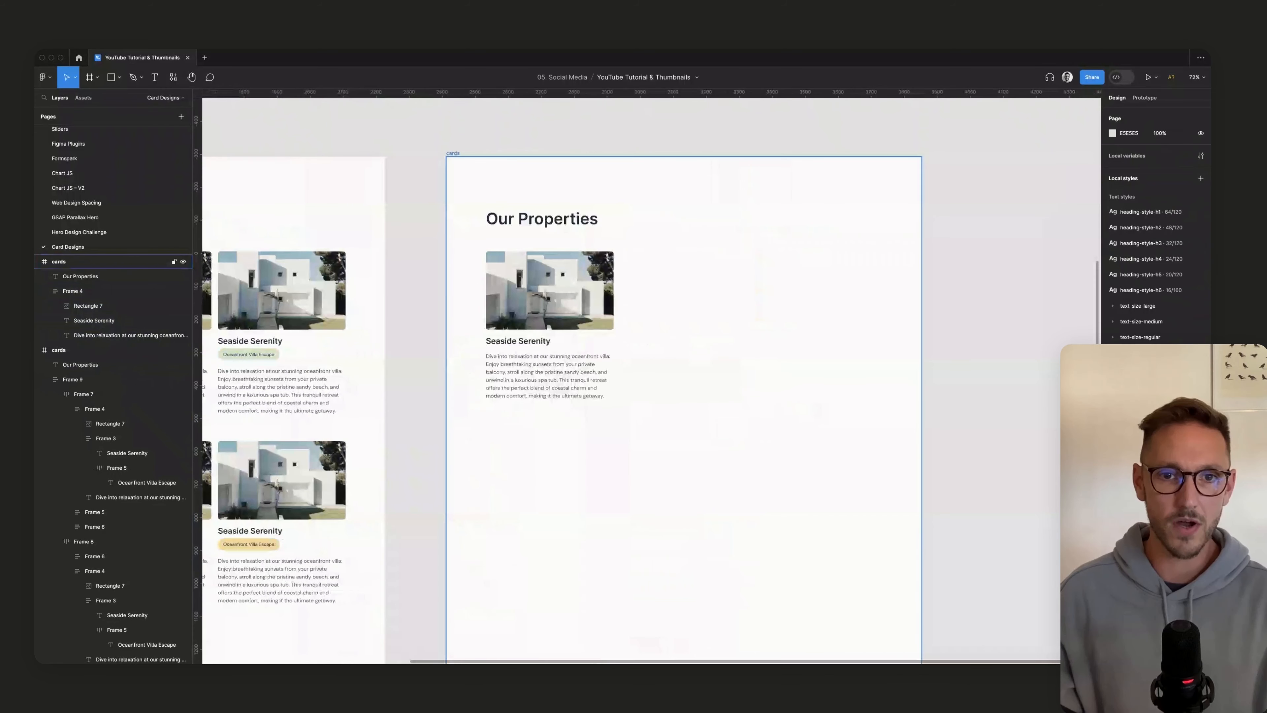
Step: Show the layout grid and narrow the remaining card to span three columns, 285 wide
{"action": "left_click", "coordinate": [549, 290], "text": "super"}
{"action": "key", "text": "Escape"}
{"action": "key", "text": "ctrl+g"}
{"action": "scroll", "coordinate": [648, 379], "scroll_direction": "down", "scroll_amount": 1}
{"action": "left_click", "coordinate": [547, 319]}
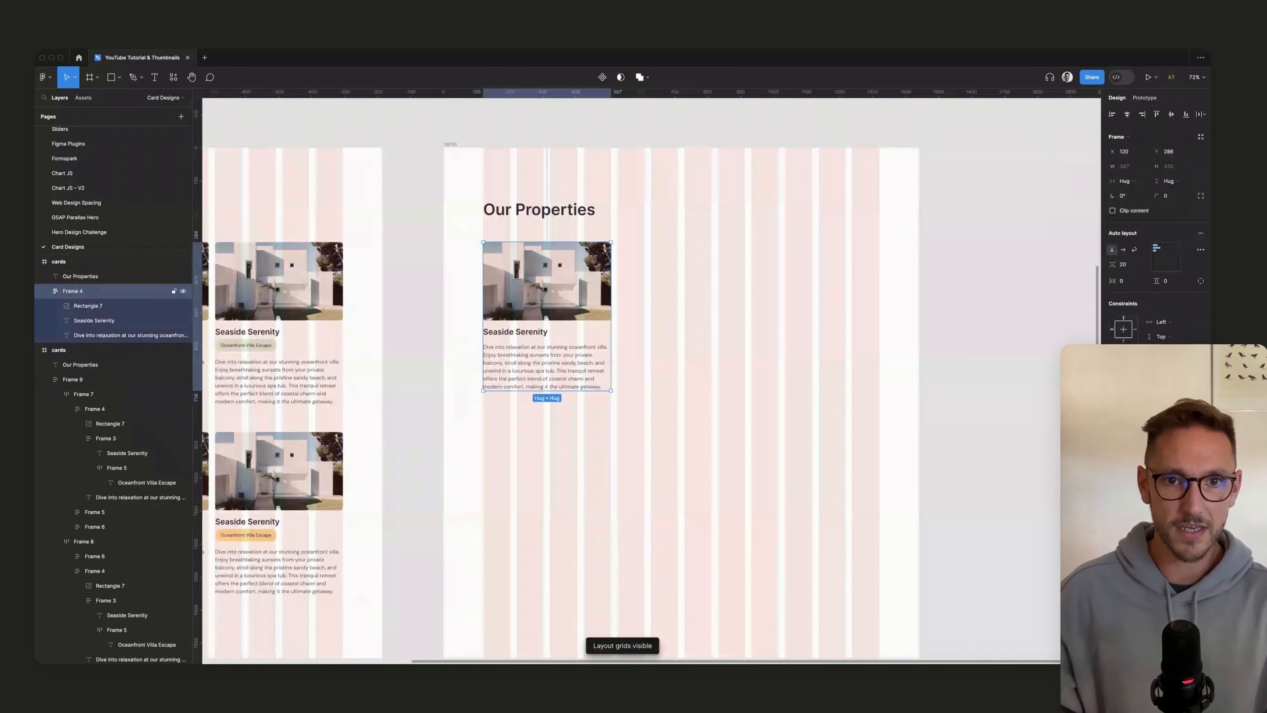
{"action": "left_click_drag", "start_coordinate": [611, 319], "coordinate": [577, 320]}
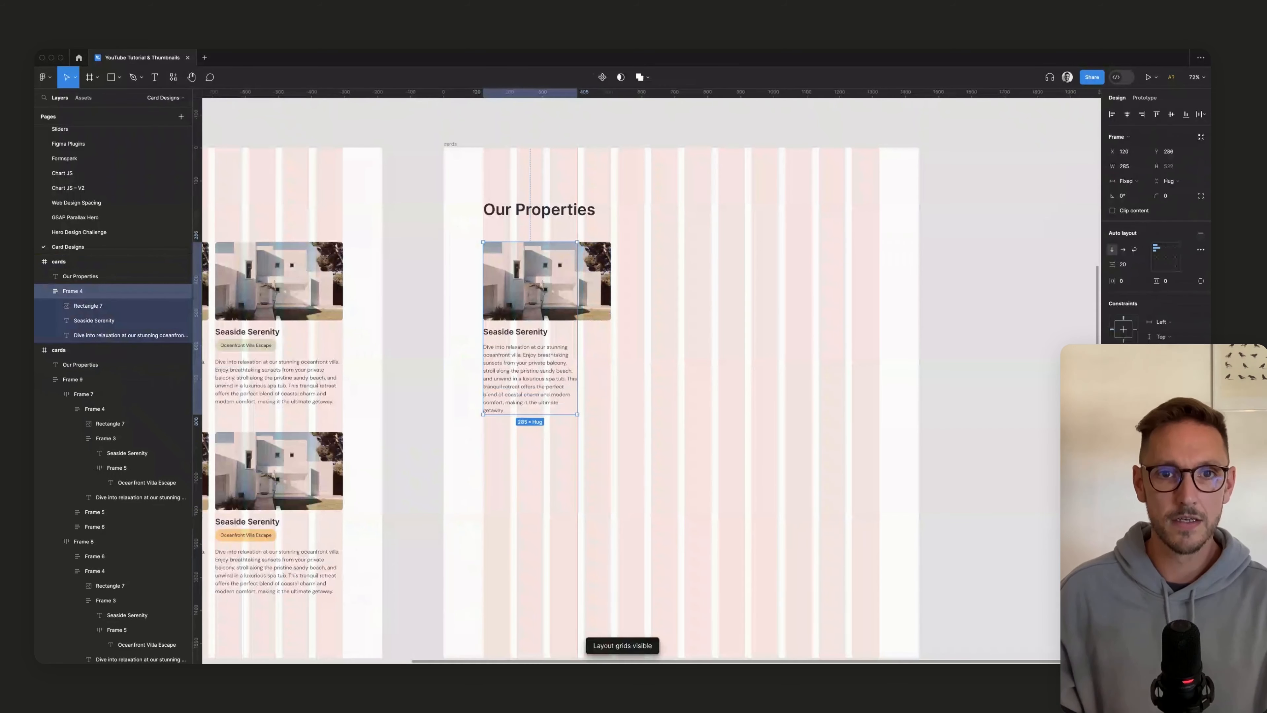
Step: Set the "Seaside Serenity" title's horizontal sizing to Fill container
{"action": "scroll", "coordinate": [561, 278], "scroll_direction": "up", "scroll_amount": 5}
{"action": "left_click", "coordinate": [94, 320]}
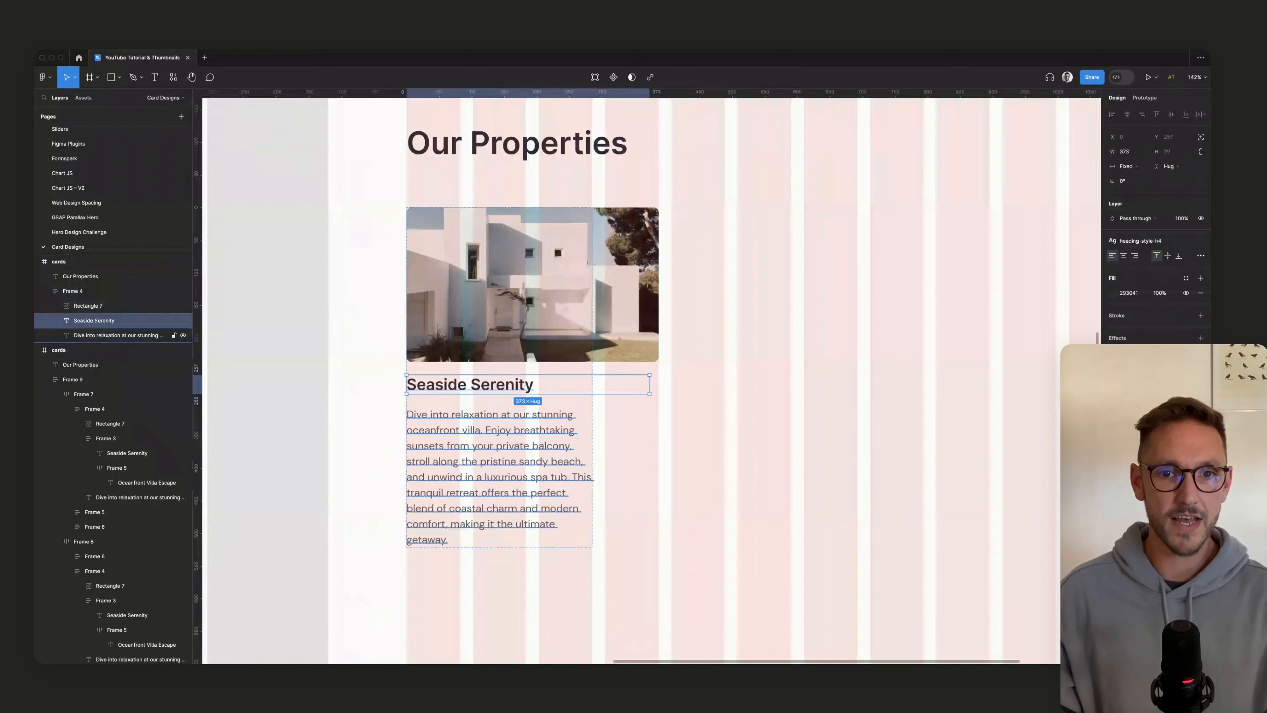
{"action": "left_click", "coordinate": [120, 335], "text": "shift"}
{"action": "left_click", "coordinate": [120, 335]}
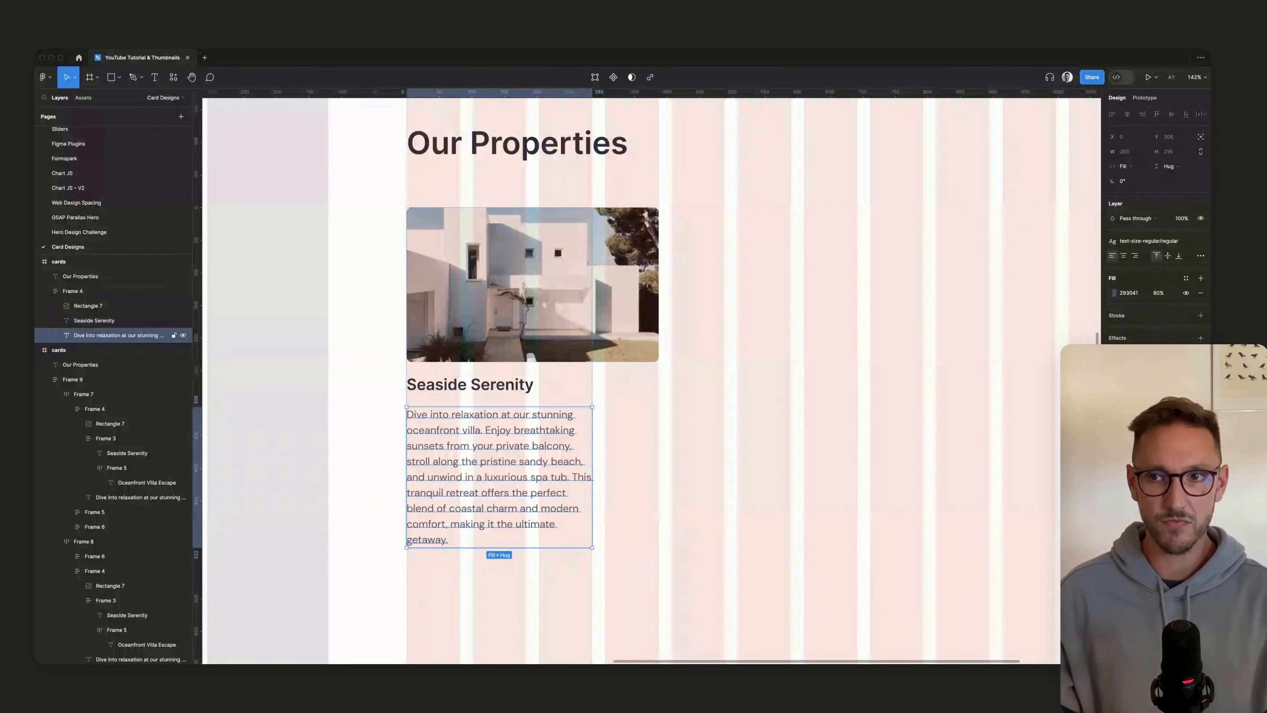
{"action": "left_click", "coordinate": [469, 384]}
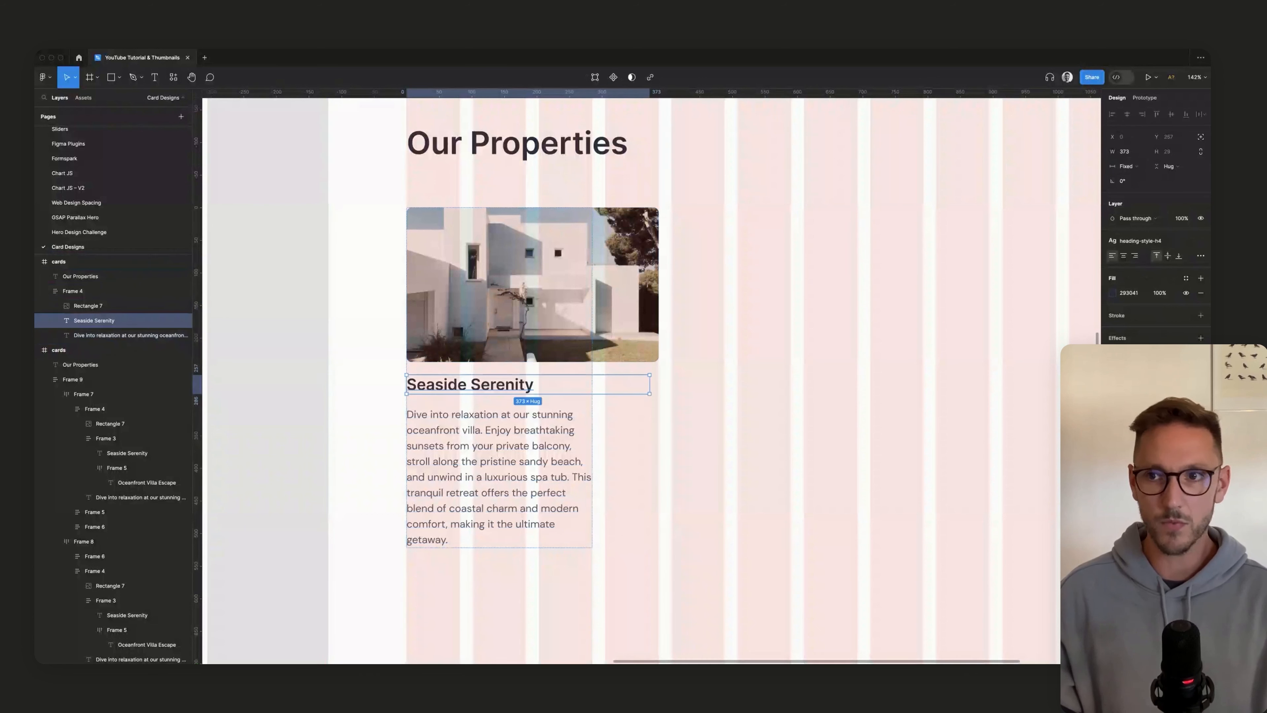
{"action": "left_click", "coordinate": [1127, 167]}
{"action": "left_click", "coordinate": [1147, 188]}
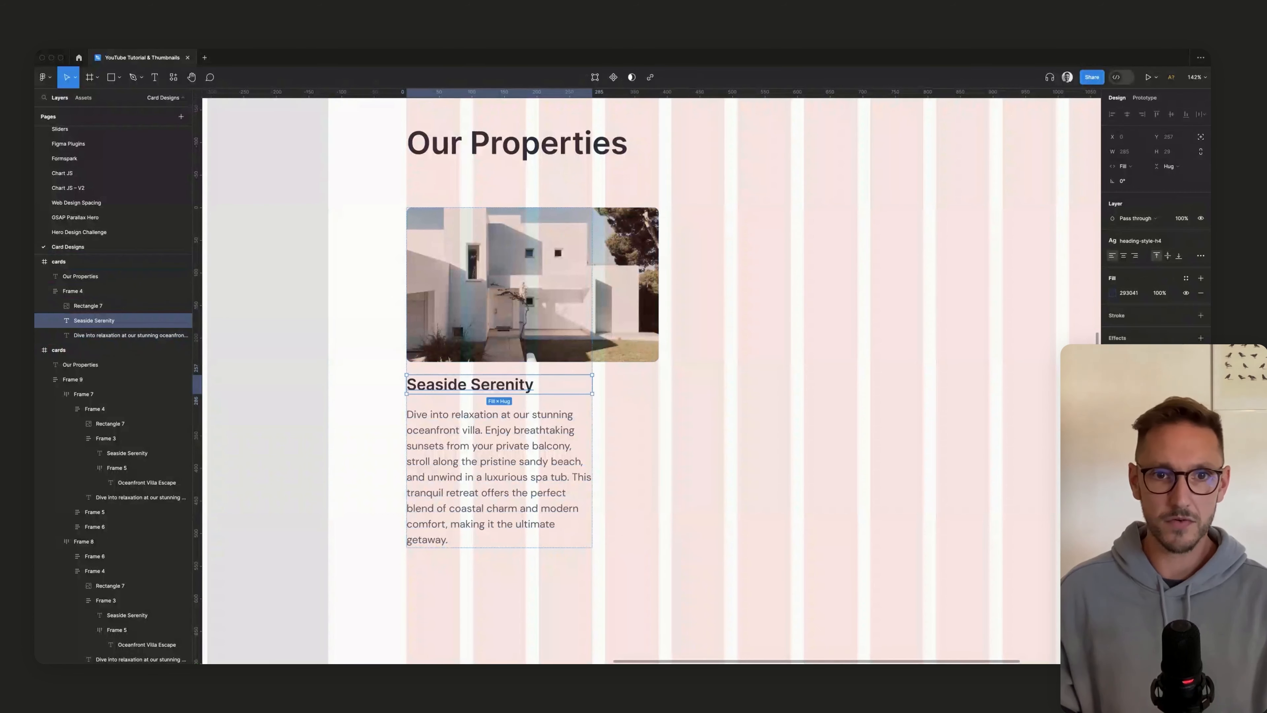
Step: Make the card image fill the container width with a height of 285, and hide the layout grid
{"action": "left_click", "coordinate": [531, 355]}
{"action": "left_click", "coordinate": [1129, 166]}
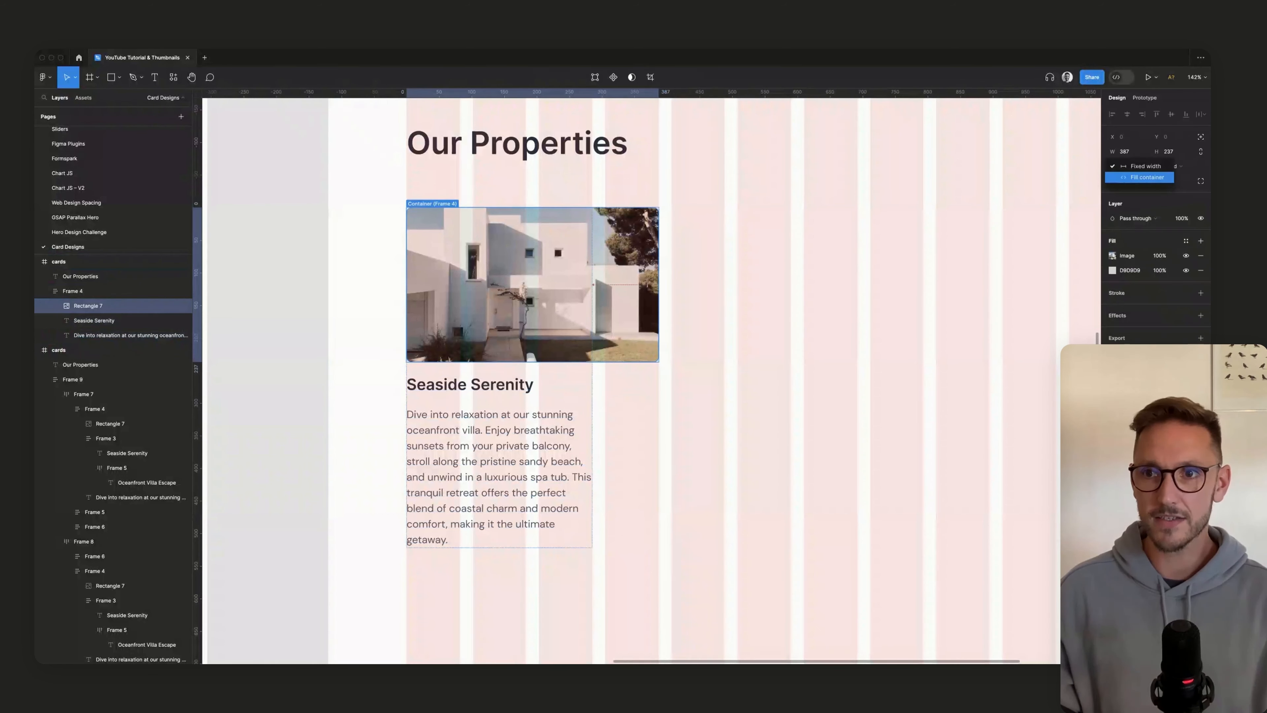
{"action": "left_click", "coordinate": [1146, 178]}
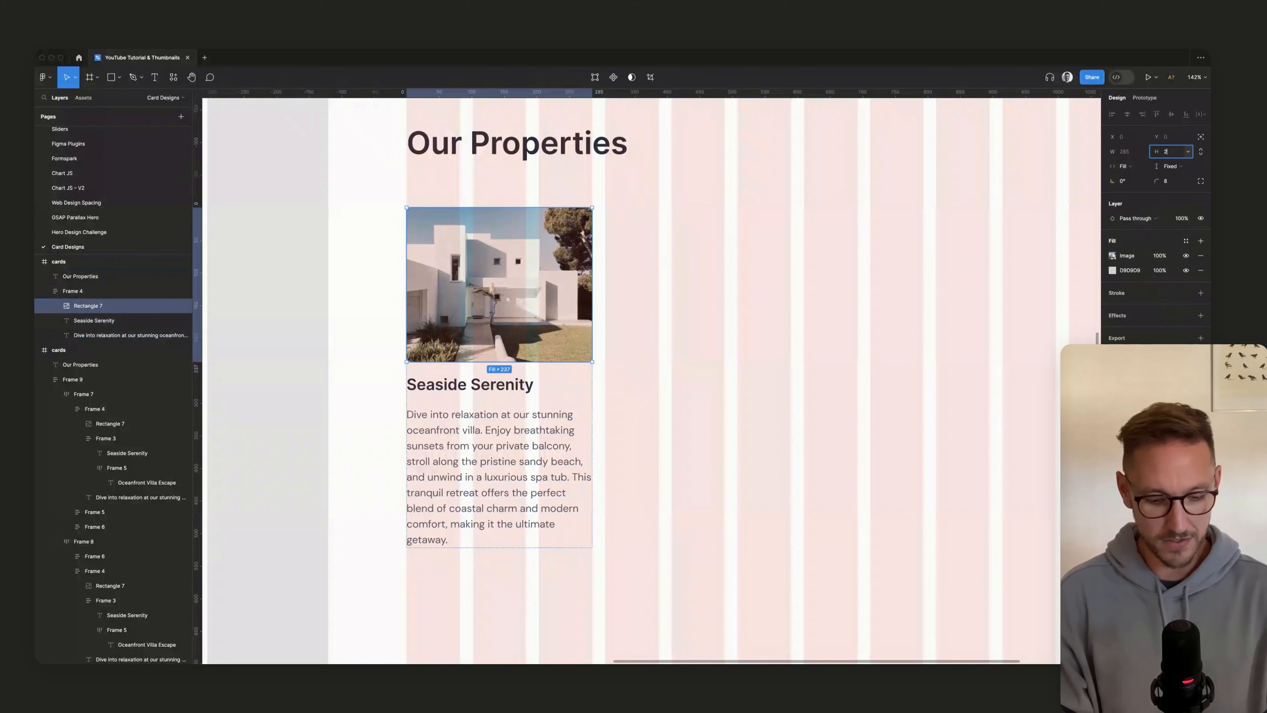
{"action": "type", "text": "285"}
{"action": "key", "text": "Tab"}
{"action": "key", "text": "Escape"}
{"action": "key", "text": "shift+g"}
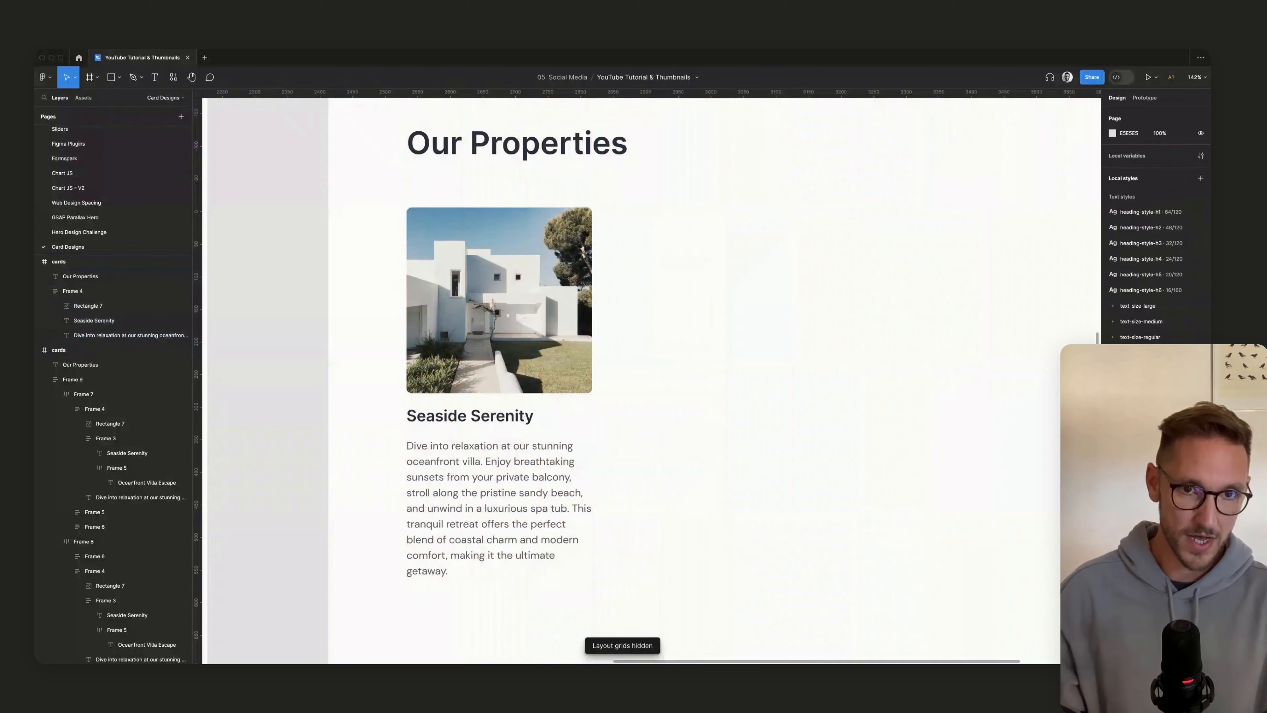
Step: Draw a small circle beside the card image and set its size to 8 by 8
{"action": "scroll", "coordinate": [756, 465], "scroll_direction": "down", "scroll_amount": 5}
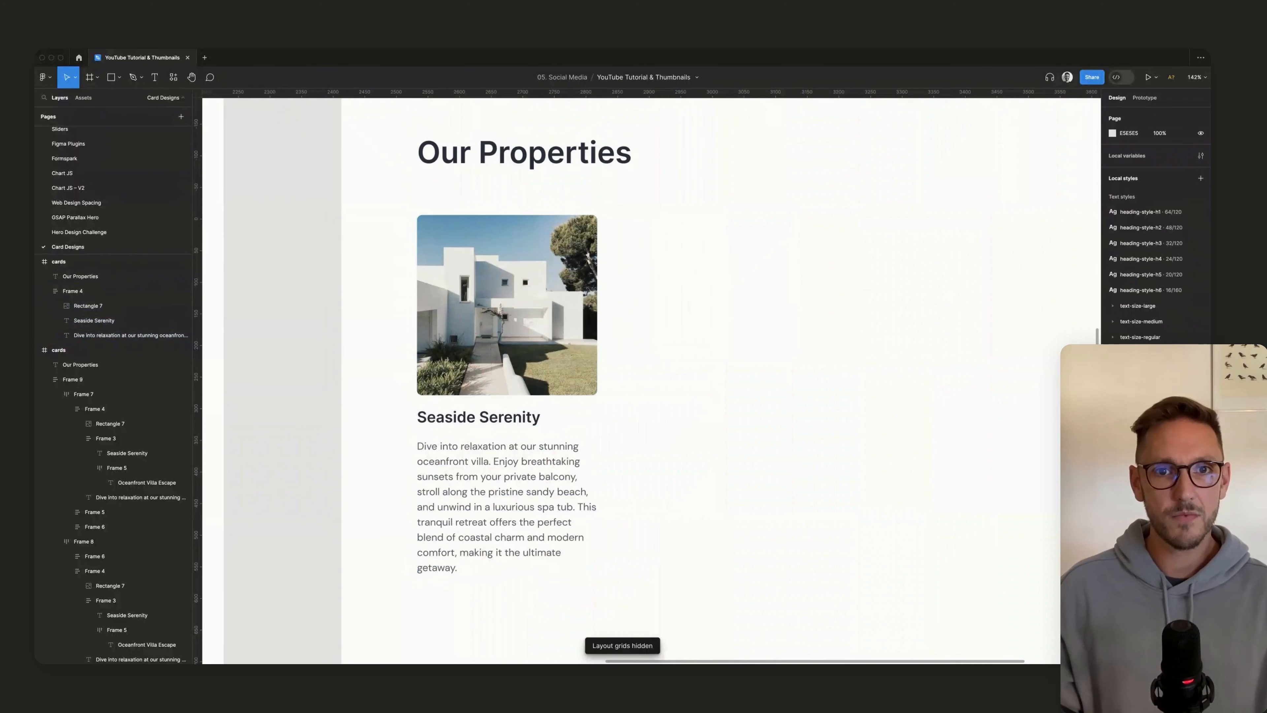
{"action": "scroll", "coordinate": [754, 461], "scroll_direction": "up", "scroll_amount": 3}
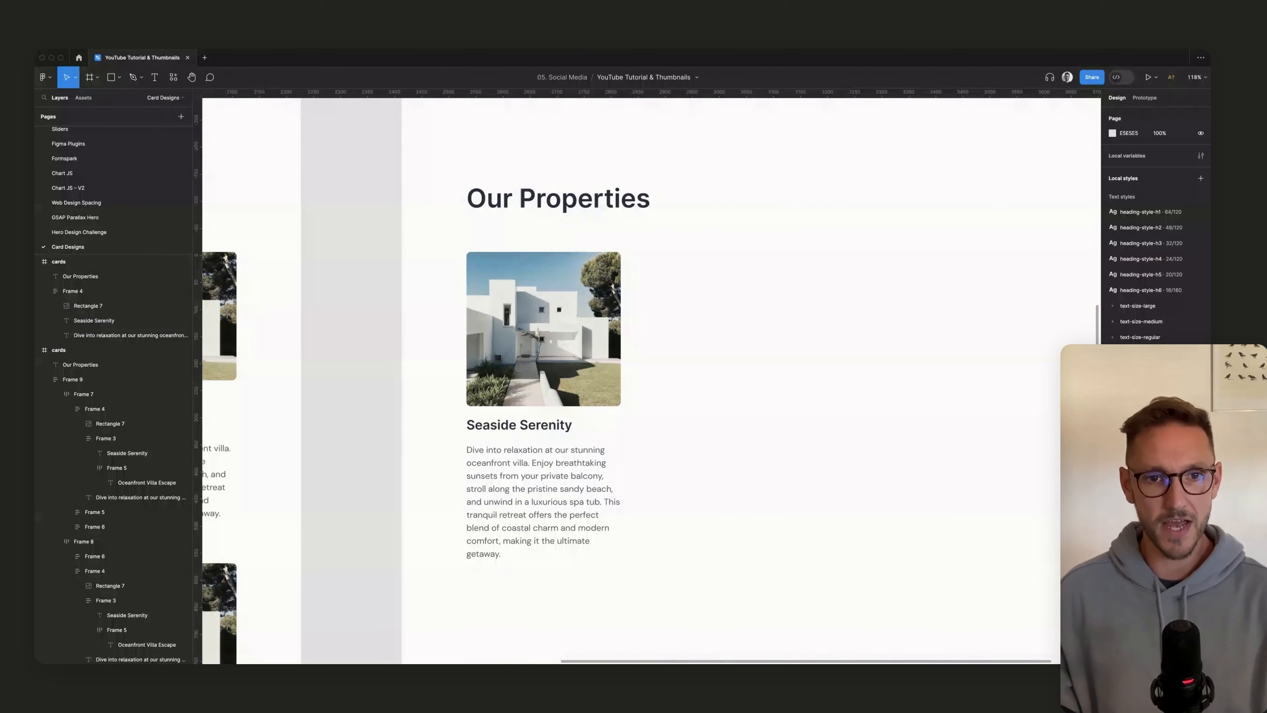
{"action": "scroll", "coordinate": [648, 379], "scroll_direction": "right", "scroll_amount": 3}
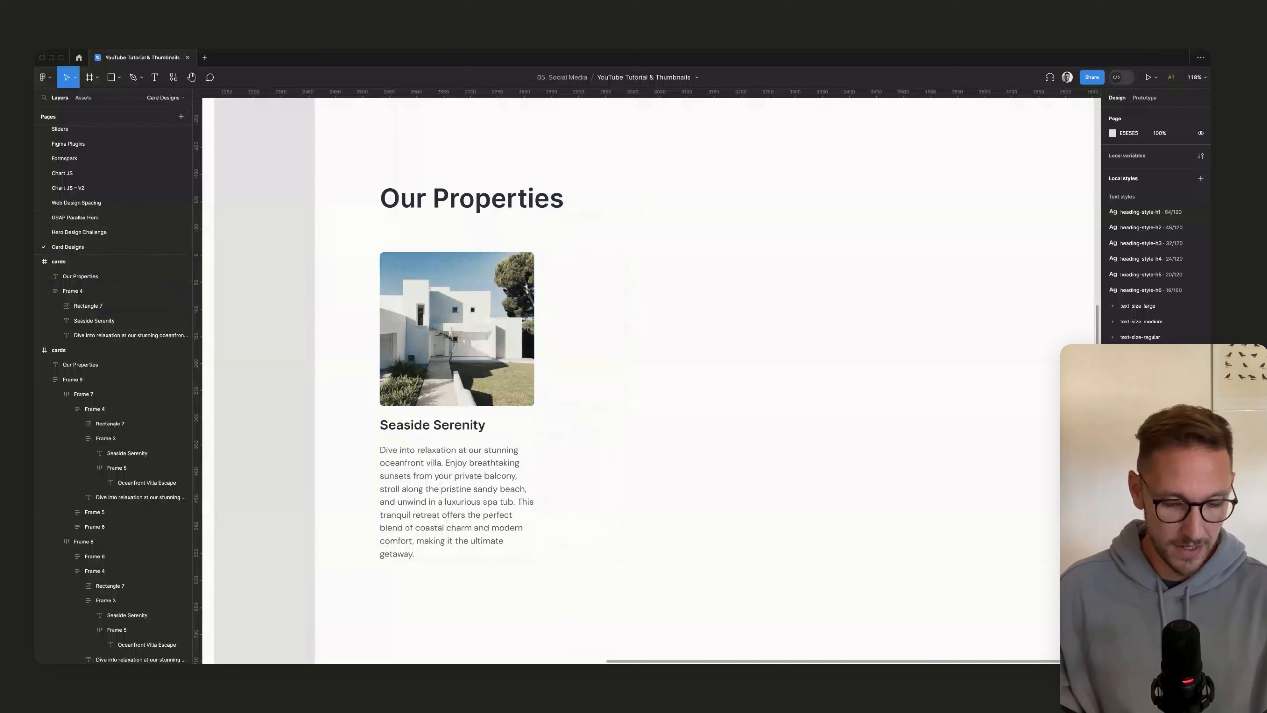
{"action": "left_click", "coordinate": [119, 78]}
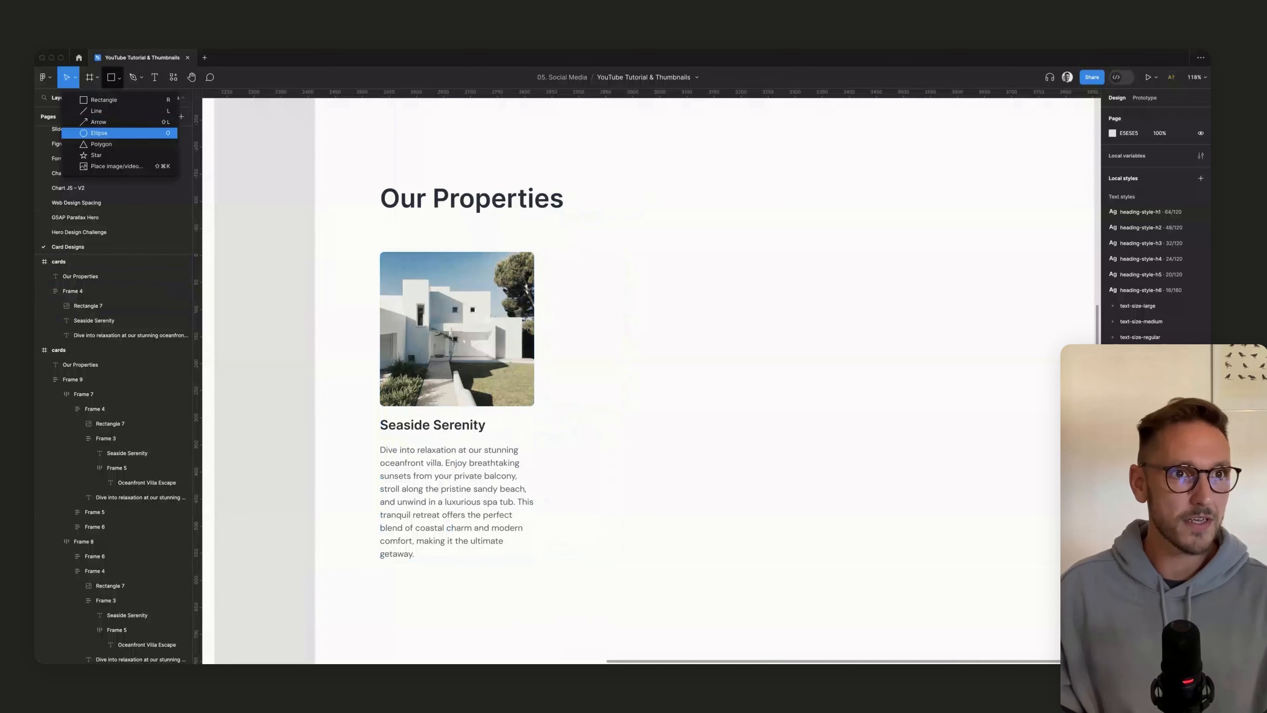
{"action": "left_click", "coordinate": [99, 133]}
{"action": "left_click_drag", "start_coordinate": [565, 395], "coordinate": [569, 400]}
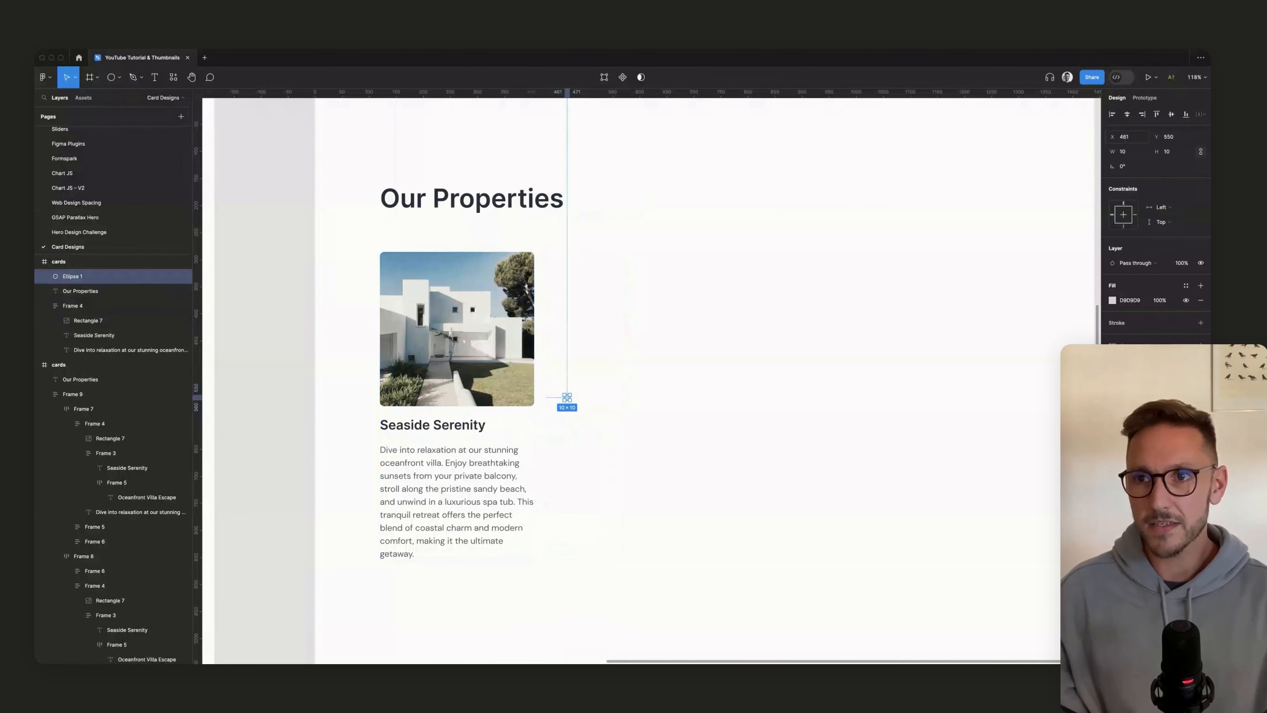
{"action": "type", "text": "8"}
{"action": "key", "text": "Tab"}
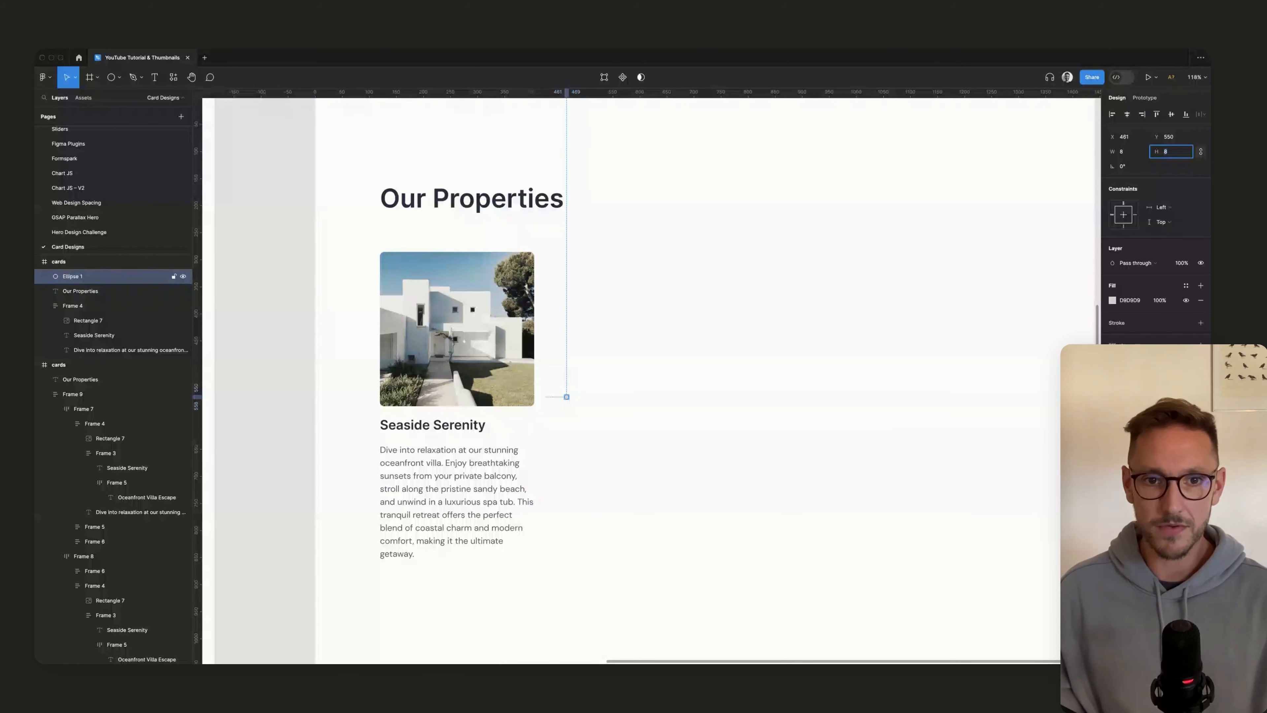
{"action": "left_click", "coordinate": [564, 467]}
{"action": "scroll", "coordinate": [563, 468], "scroll_direction": "up", "scroll_amount": 2}
{"action": "scroll", "coordinate": [564, 467], "scroll_direction": "up", "scroll_amount": 8}
{"action": "scroll", "coordinate": [563, 467], "scroll_direction": "down", "scroll_amount": 2}
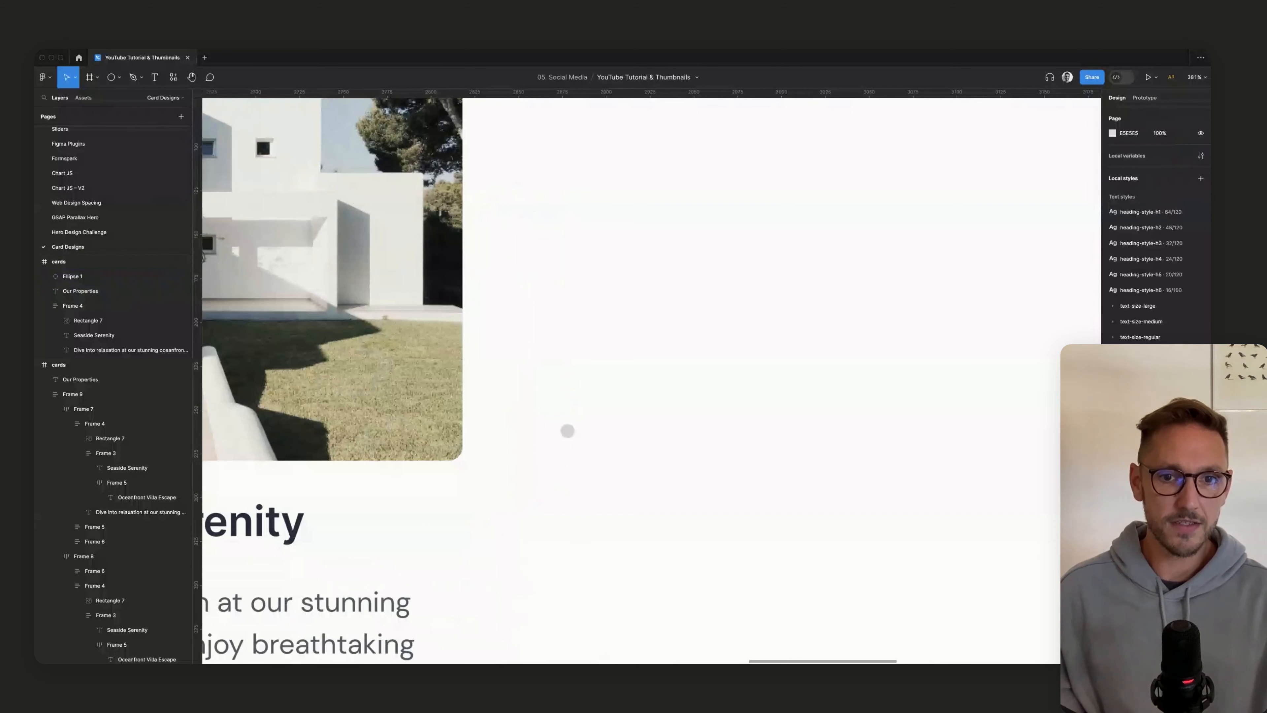
Step: Duplicate the small circle, wrap both in auto layout, and duplicate further to make a horizontal row of six dots
{"action": "left_click_drag", "start_coordinate": [568, 430], "coordinate": [601, 431]}
{"action": "left_click", "coordinate": [567, 430], "text": "shift"}
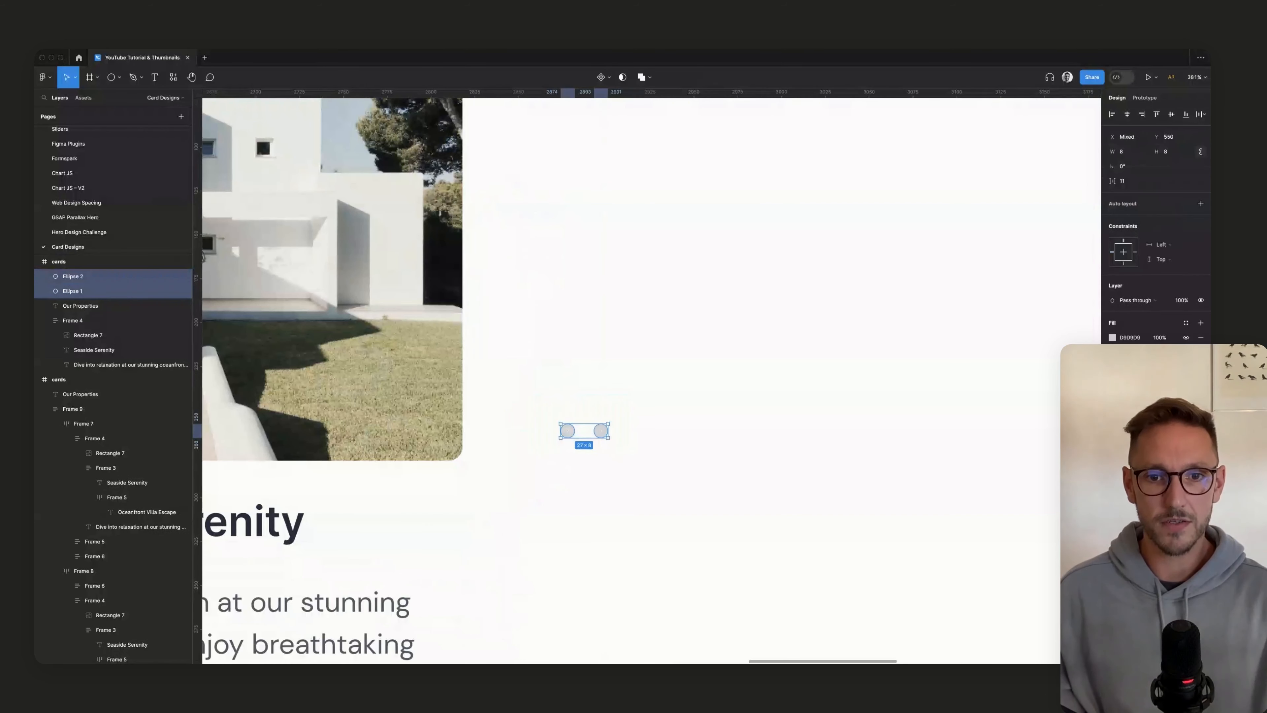
{"action": "key", "text": "shift+a"}
{"action": "left_click", "coordinate": [601, 431], "text": "super"}
{"action": "key", "text": "super+d"}
{"action": "key", "text": "super+d"}
{"action": "key", "text": "super+d"}
{"action": "key", "text": "super+d"}
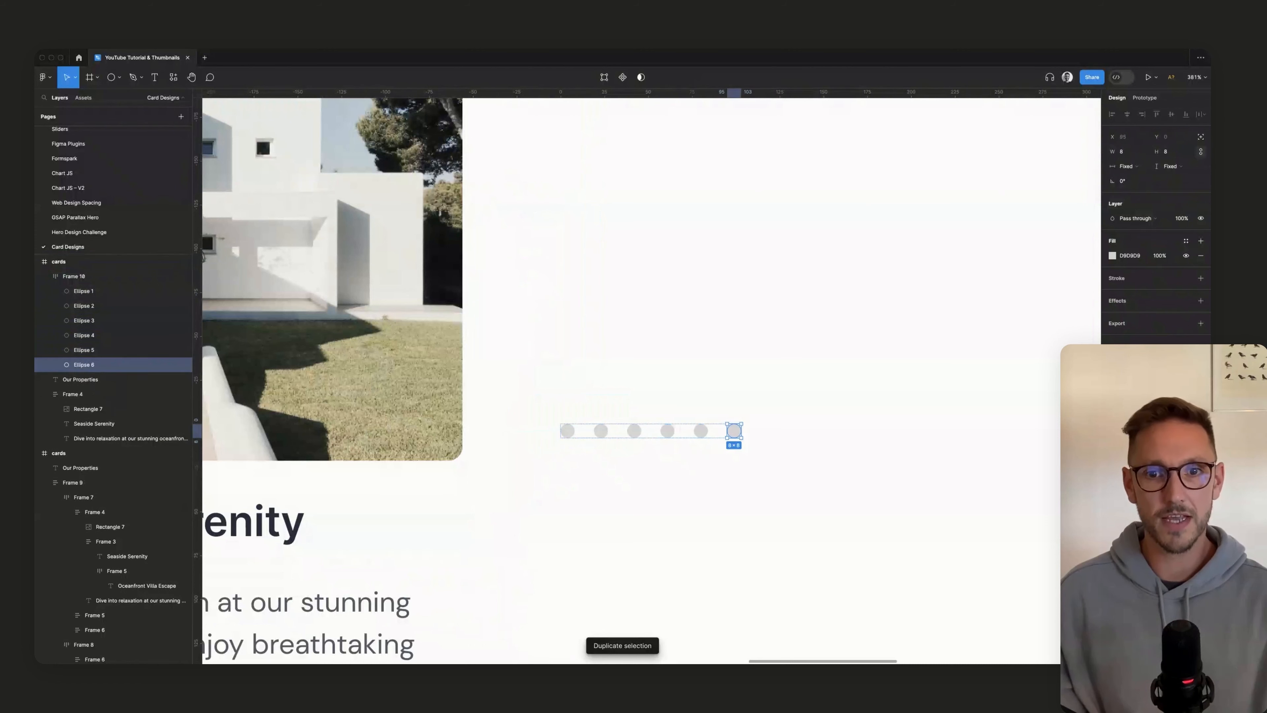
Step: Set the fill of the first dot in the row to white
{"action": "left_click", "coordinate": [619, 471]}
{"action": "left_click", "coordinate": [567, 431], "text": "super"}
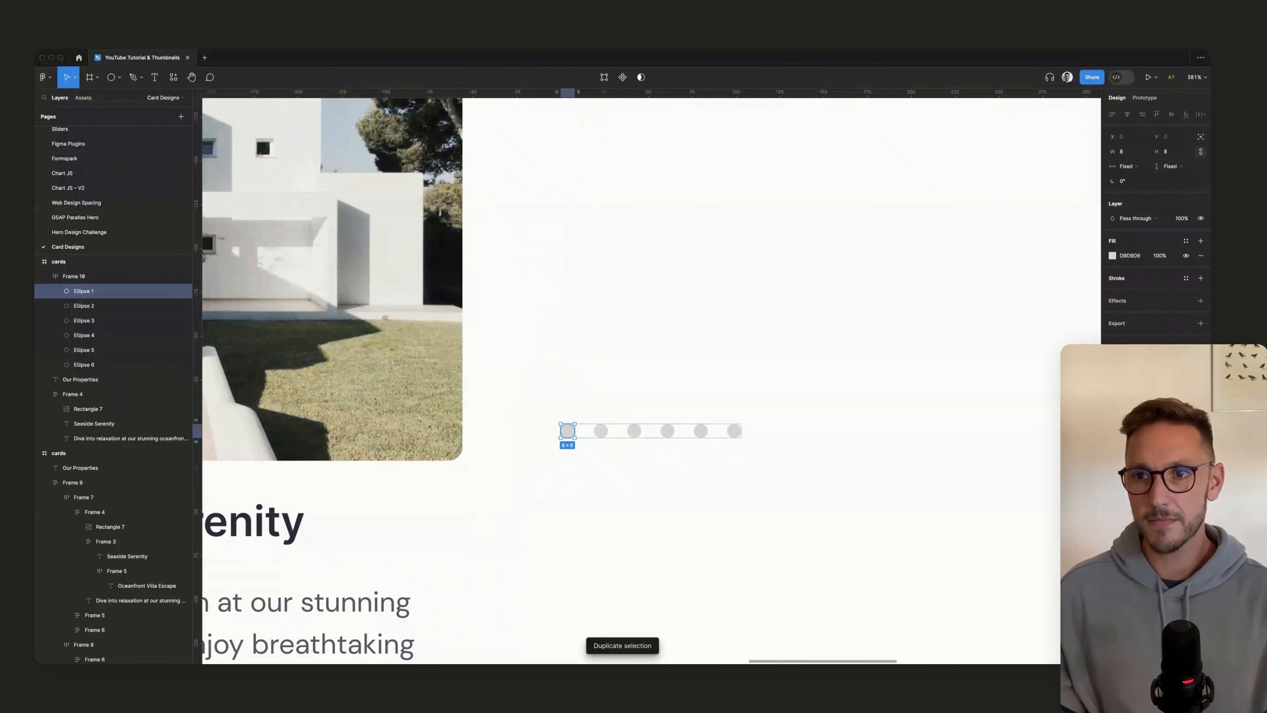
{"action": "left_click", "coordinate": [1130, 255]}
{"action": "type", "text": "#fff"}
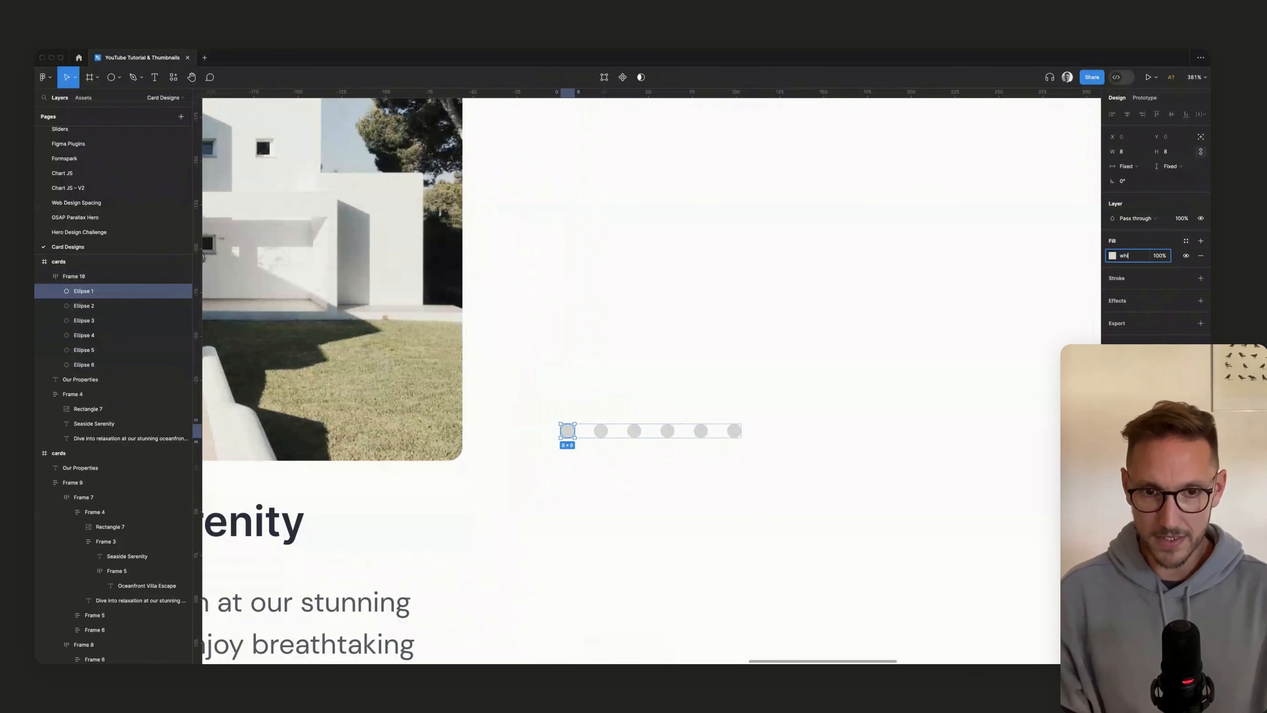
{"action": "key", "text": "Return"}
Step: Set the fill of the other five dots to FFFFFF and make them partly transparent
{"action": "left_click", "coordinate": [84, 306]}
{"action": "left_click", "coordinate": [84, 321], "text": "shift"}
{"action": "left_click", "coordinate": [84, 335], "text": "shift"}
{"action": "left_click", "coordinate": [84, 335], "text": "shift"}
{"action": "left_click", "coordinate": [83, 365], "text": "shift"}
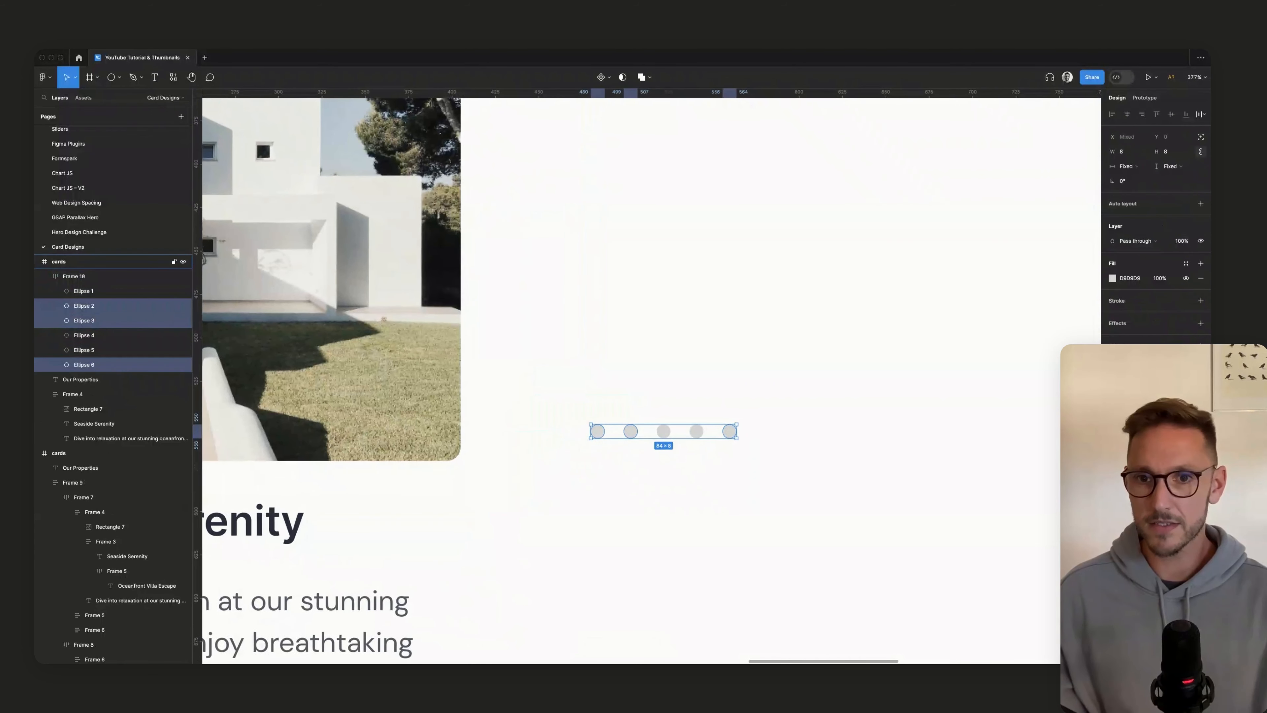
{"action": "scroll", "coordinate": [689, 431], "scroll_direction": "up", "scroll_amount": 1}
{"action": "left_click", "coordinate": [697, 432], "text": "shift+super"}
{"action": "left_click", "coordinate": [663, 431], "text": "shift+super"}
{"action": "scroll", "coordinate": [663, 431], "scroll_direction": "down", "scroll_amount": 1}
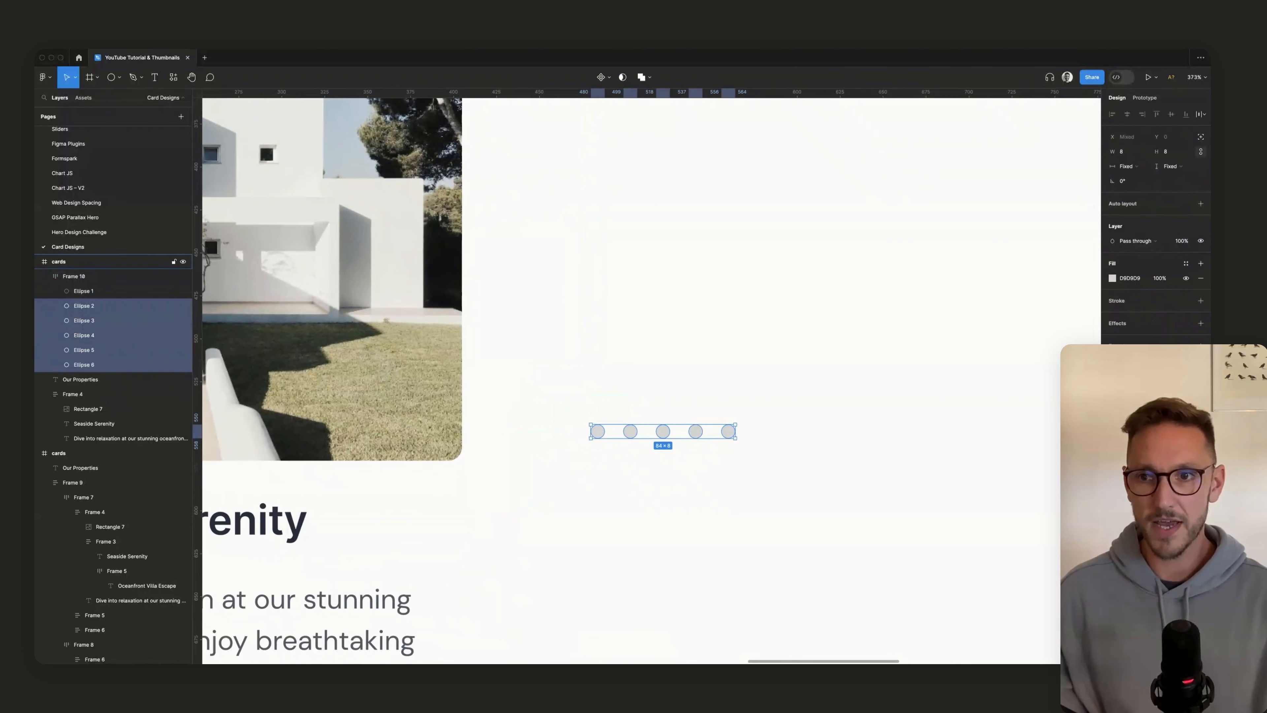
{"action": "left_click", "coordinate": [1130, 278]}
{"action": "type", "text": "fff"}
{"action": "key", "text": "Tab"}
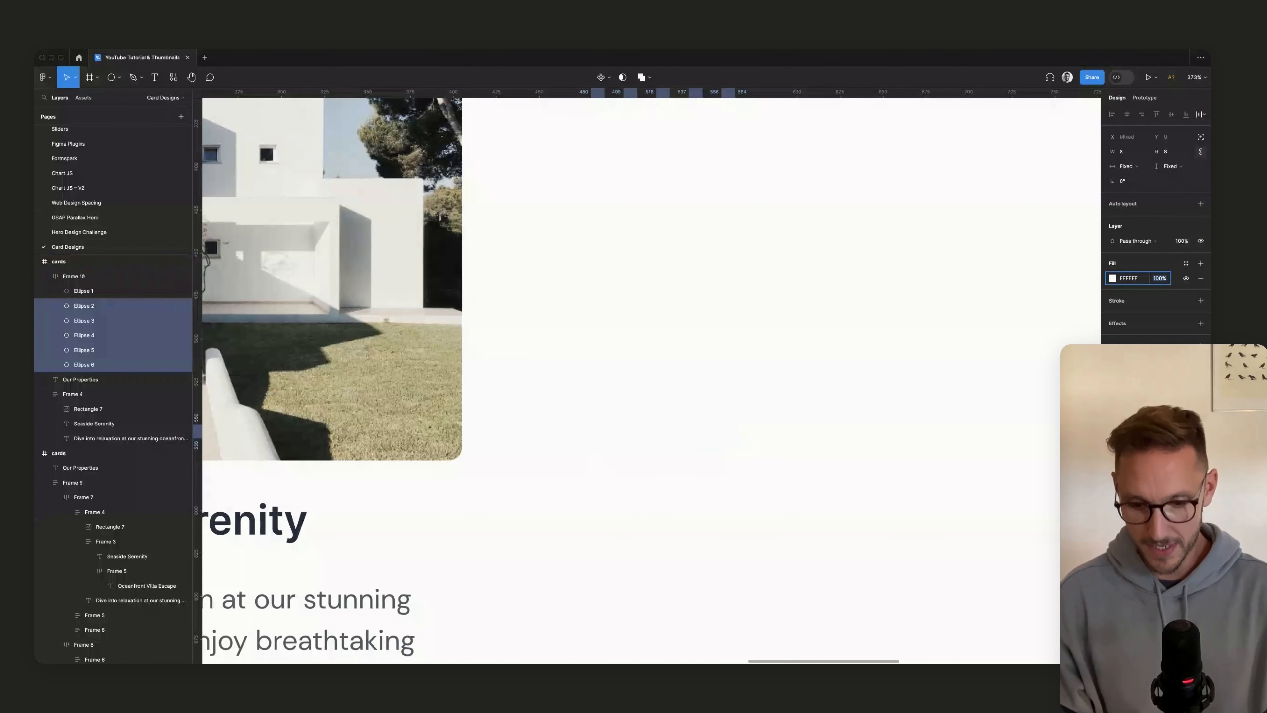
{"action": "key", "text": "Return"}
{"action": "key", "text": "Escape"}
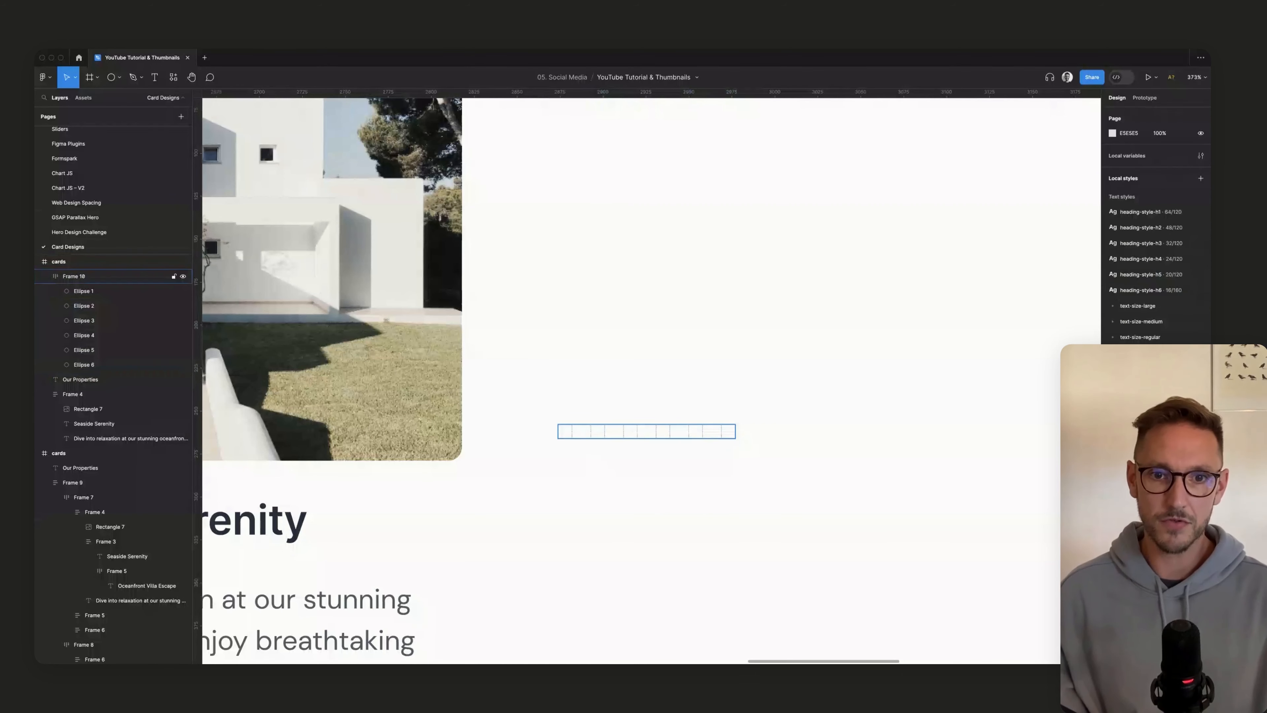
Step: Move the row of dots into the card, between the image and the "Seaside Serenity" title
{"action": "left_click_drag", "start_coordinate": [647, 432], "coordinate": [379, 373]}
{"action": "scroll", "coordinate": [378, 372], "scroll_direction": "left", "scroll_amount": 8}
{"action": "scroll", "coordinate": [379, 373], "scroll_direction": "down", "scroll_amount": 1}
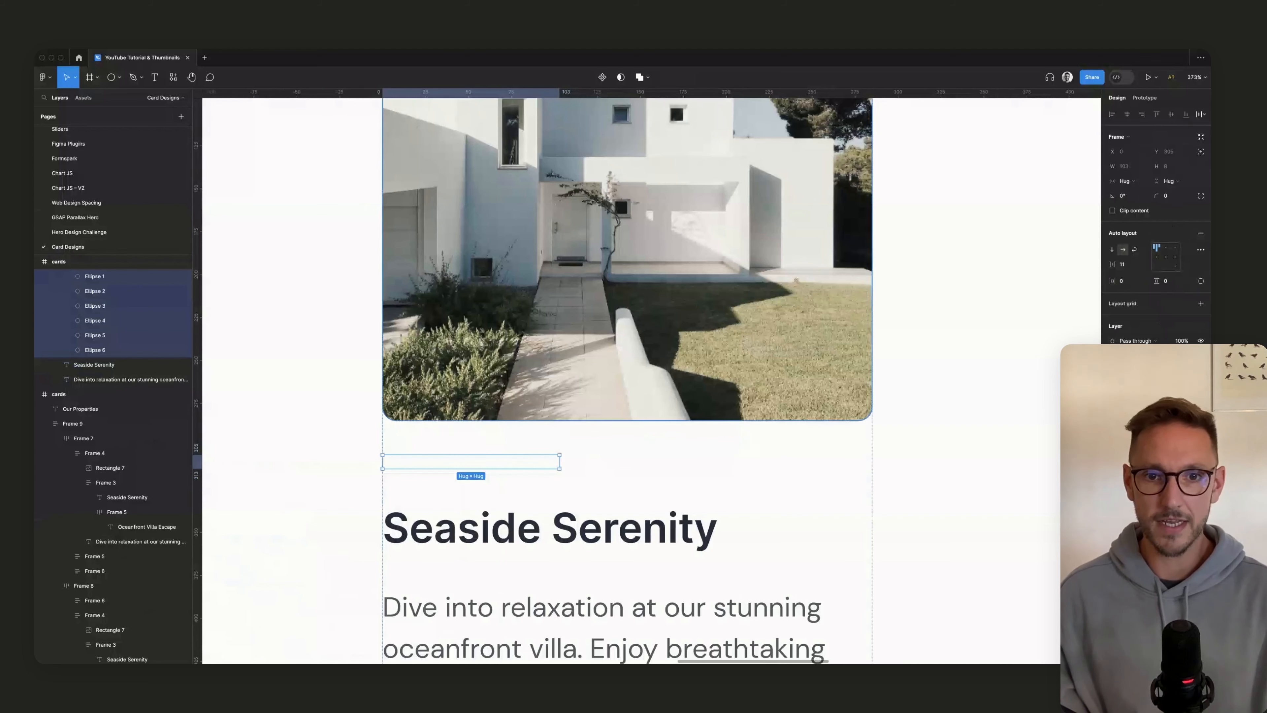
{"action": "scroll", "coordinate": [884, 452], "scroll_direction": "down", "scroll_amount": 5}
{"action": "scroll", "coordinate": [884, 452], "scroll_direction": "right", "scroll_amount": 3}
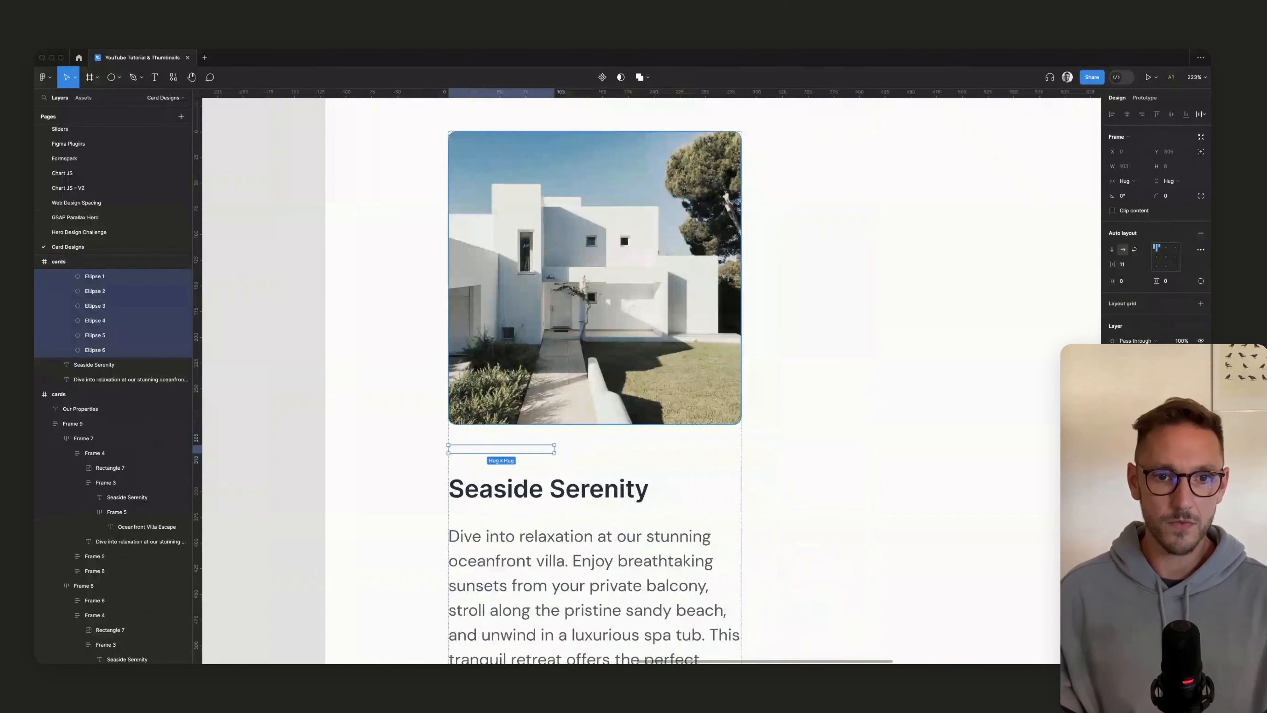
{"action": "scroll", "coordinate": [561, 390], "scroll_direction": "right", "scroll_amount": 3}
{"action": "scroll", "coordinate": [562, 390], "scroll_direction": "down", "scroll_amount": 1}
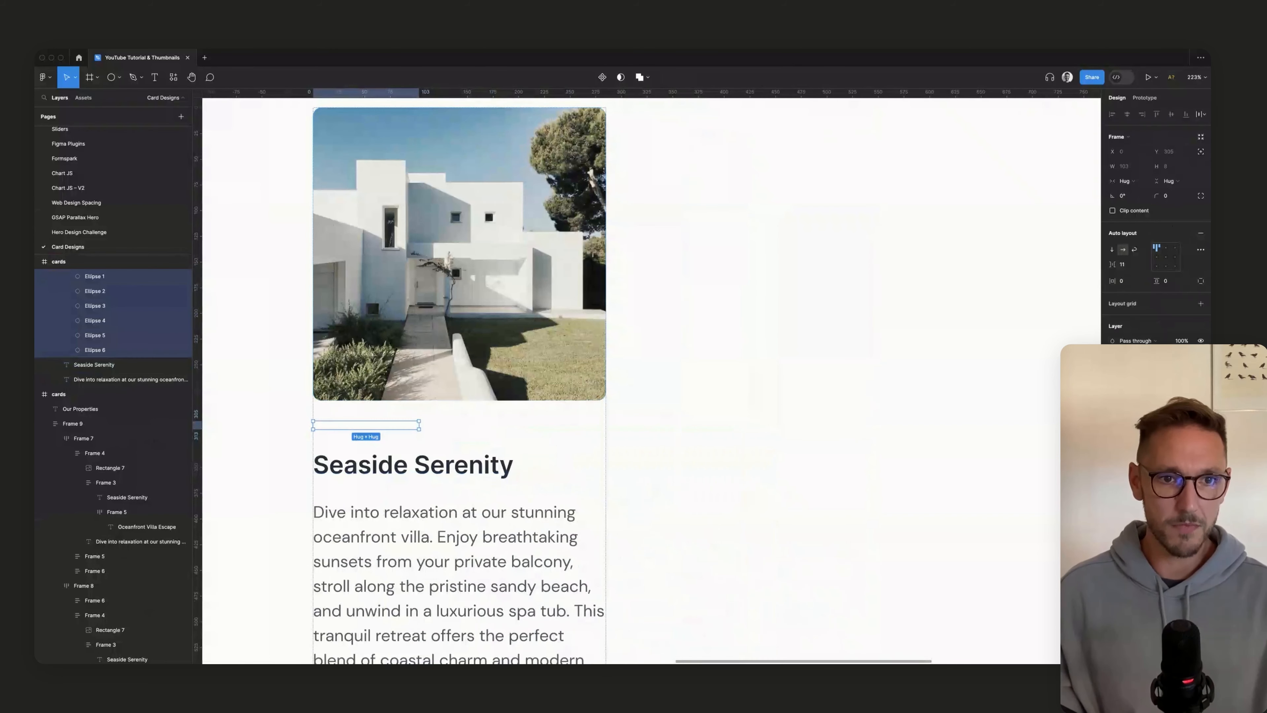
Step: Take the dots frame out of the card's layout flow and place it over the image, near its lower edge
{"action": "key", "text": "shift+a"}
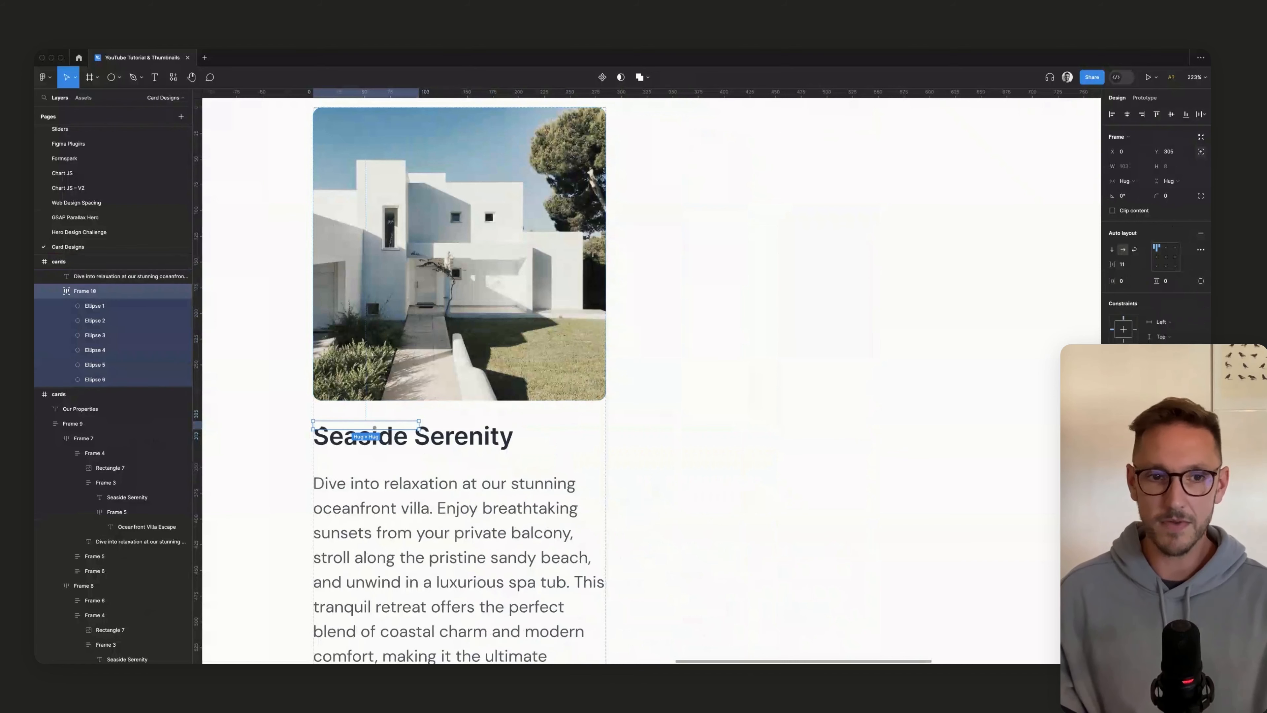
{"action": "left_click_drag", "start_coordinate": [365, 426], "coordinate": [472, 373]}
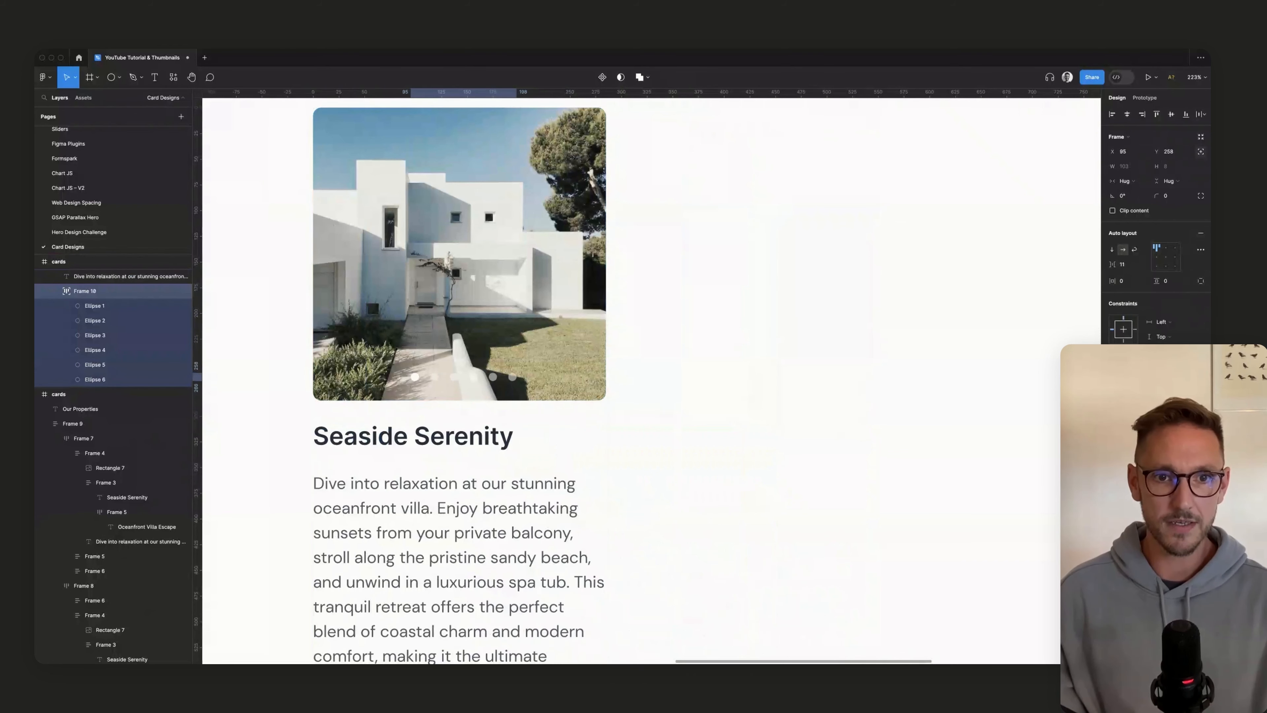
{"action": "scroll", "coordinate": [643, 378], "scroll_direction": "down", "scroll_amount": 5}
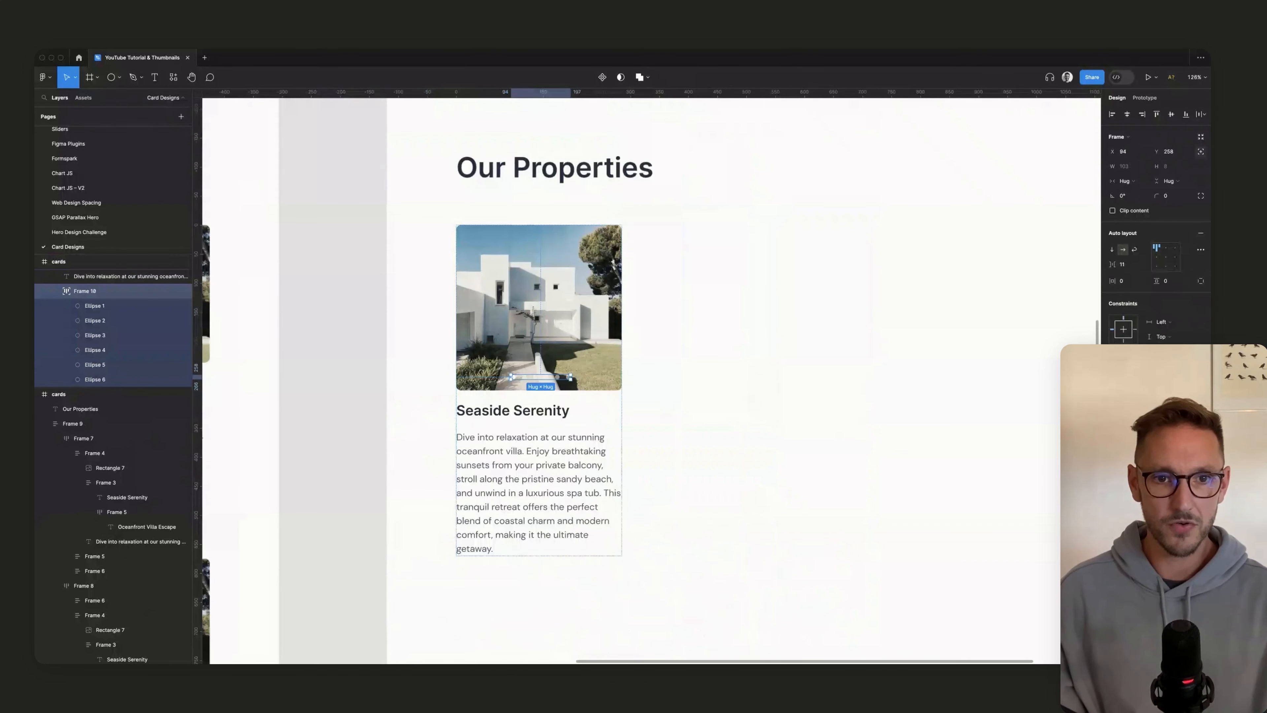
{"action": "left_click", "coordinate": [642, 378]}
{"action": "scroll", "coordinate": [648, 387], "scroll_direction": "up", "scroll_amount": 3}
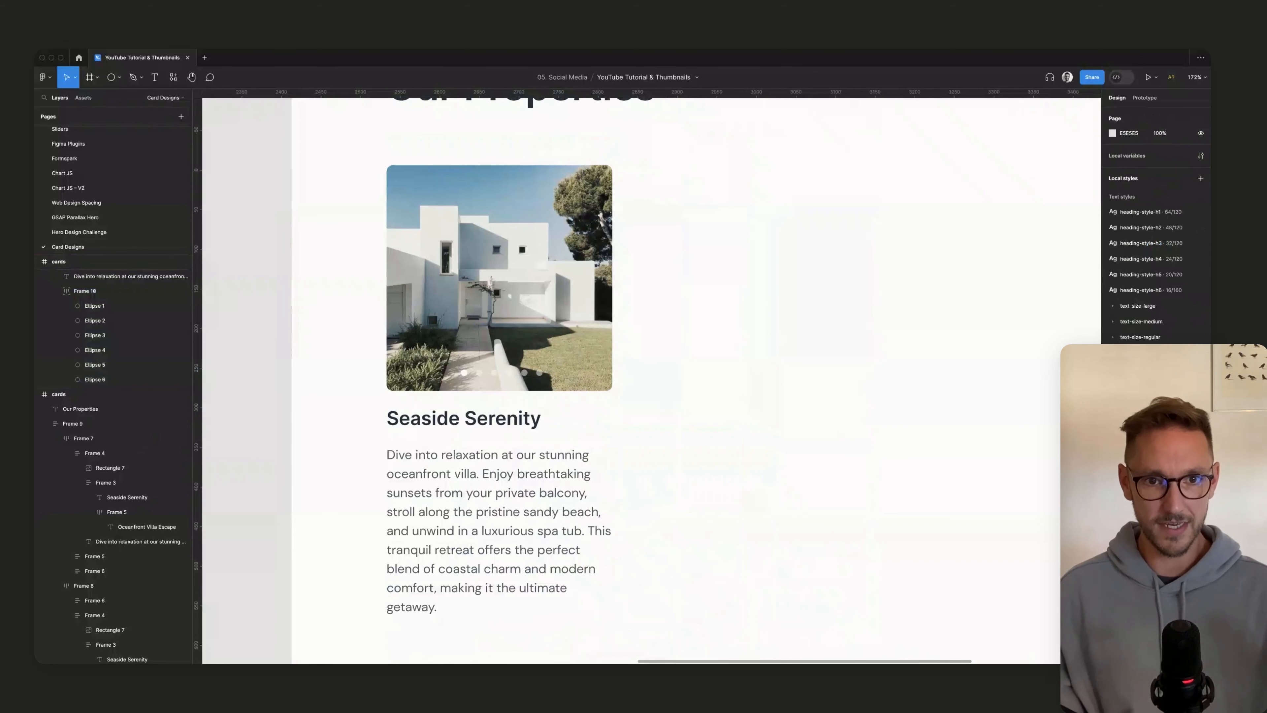
{"action": "scroll", "coordinate": [648, 387], "scroll_direction": "down", "scroll_amount": 1}
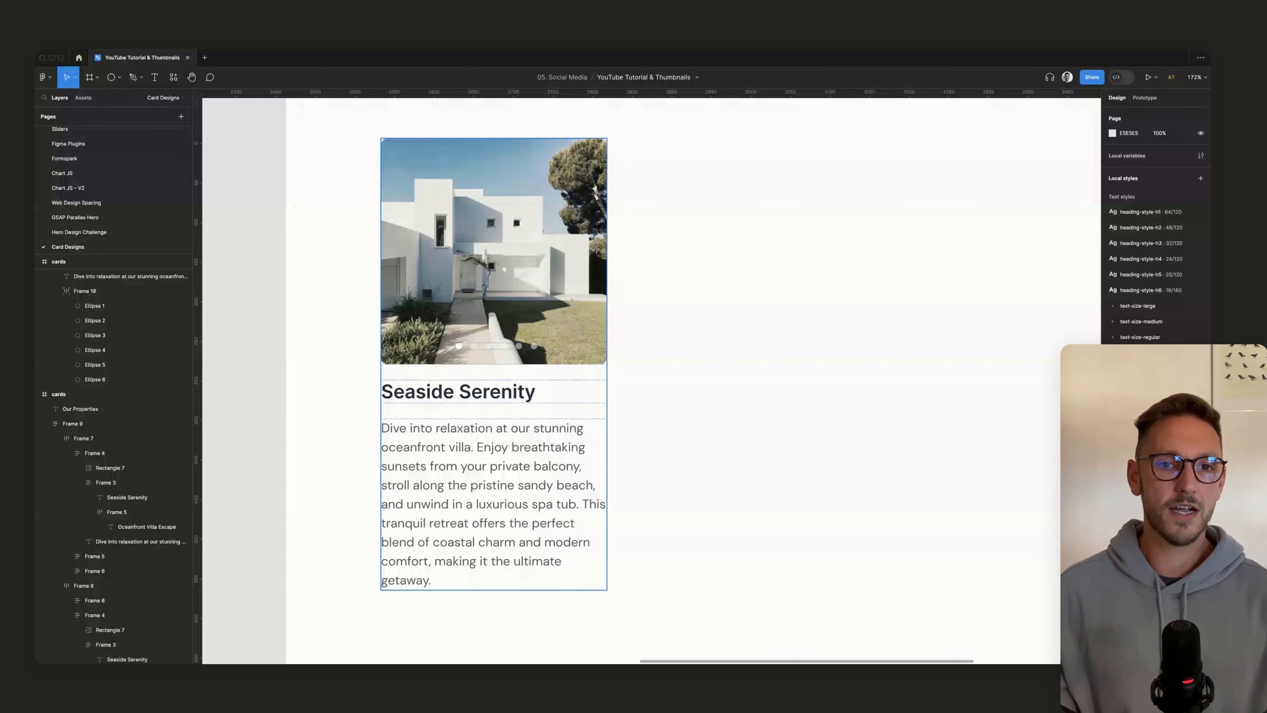
Step: Place a copy of the card image in the empty area beside the card
{"action": "scroll", "coordinate": [494, 252], "scroll_direction": "right", "scroll_amount": 1}
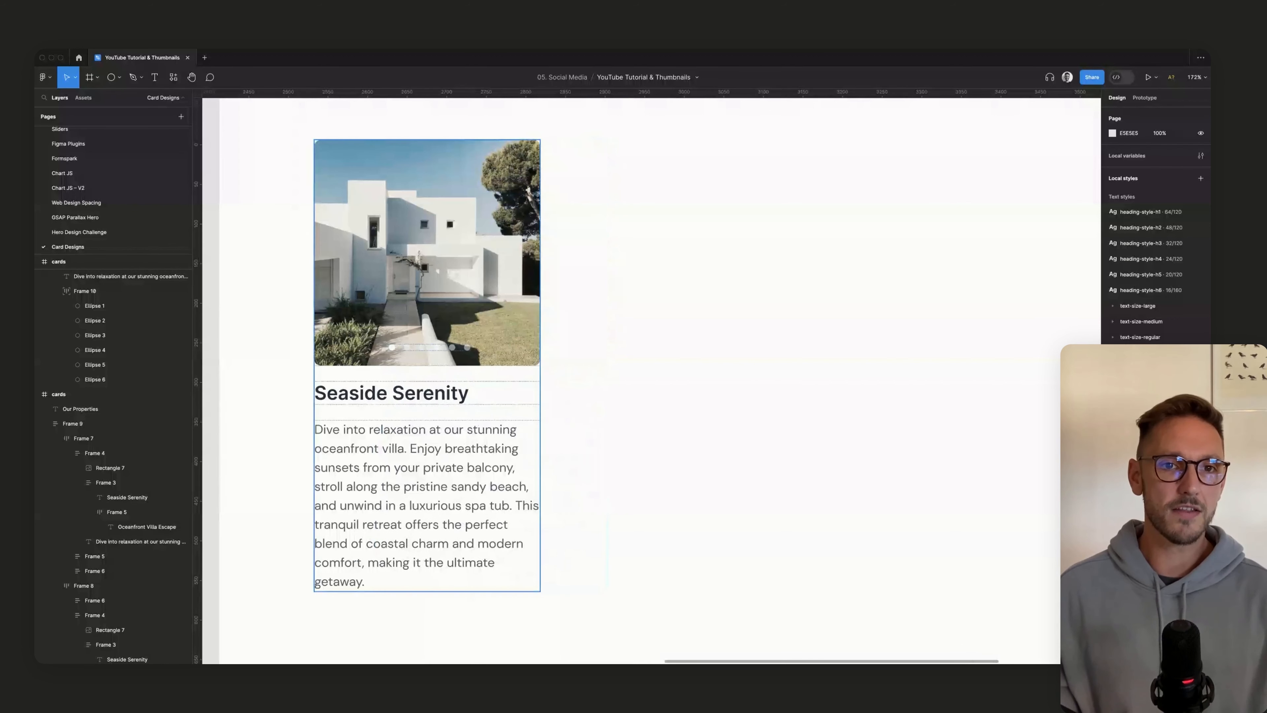
{"action": "left_click", "coordinate": [427, 252], "text": "super"}
{"action": "left_click_drag", "start_coordinate": [427, 253], "coordinate": [765, 252]}
{"action": "left_click", "coordinate": [798, 414]}
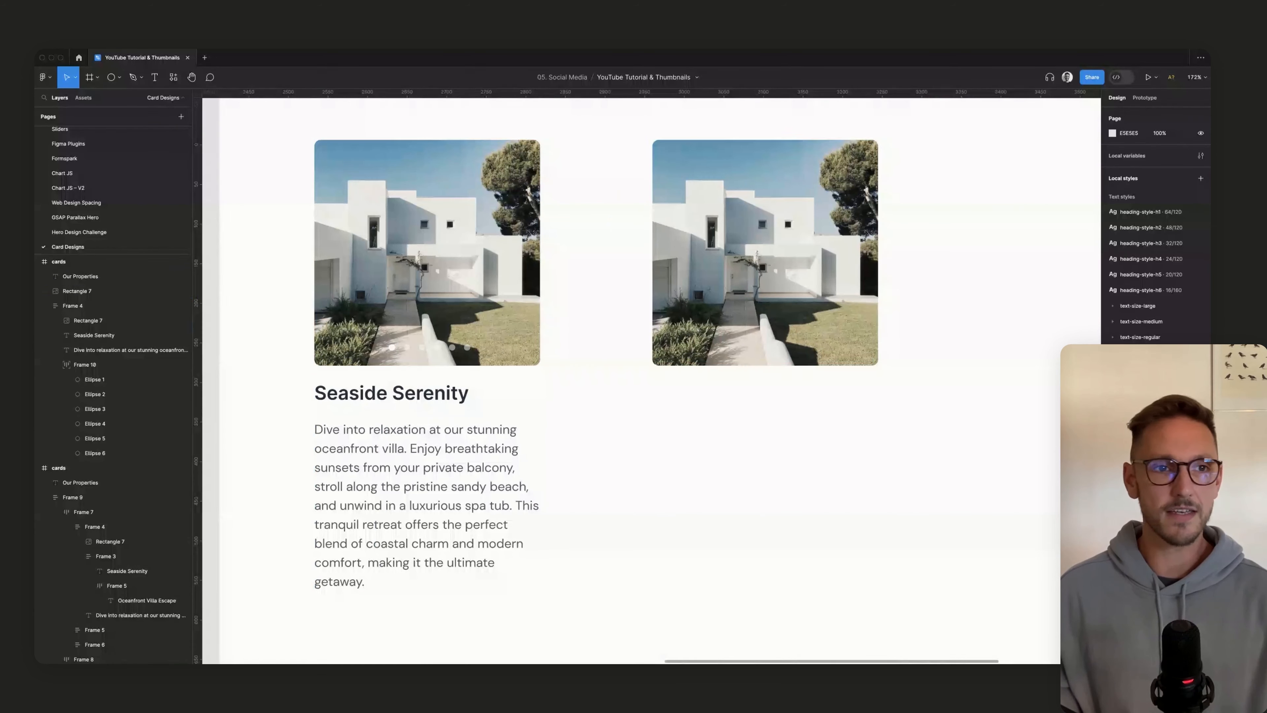
Step: Move the dots frame onto the duplicated image, centred about 20 above its lower edge and in front of it
{"action": "left_click", "coordinate": [765, 299]}
{"action": "double_click", "coordinate": [429, 347]}
{"action": "left_click_drag", "start_coordinate": [429, 347], "coordinate": [767, 348]}
{"action": "key", "text": "alt+super+bracketright"}
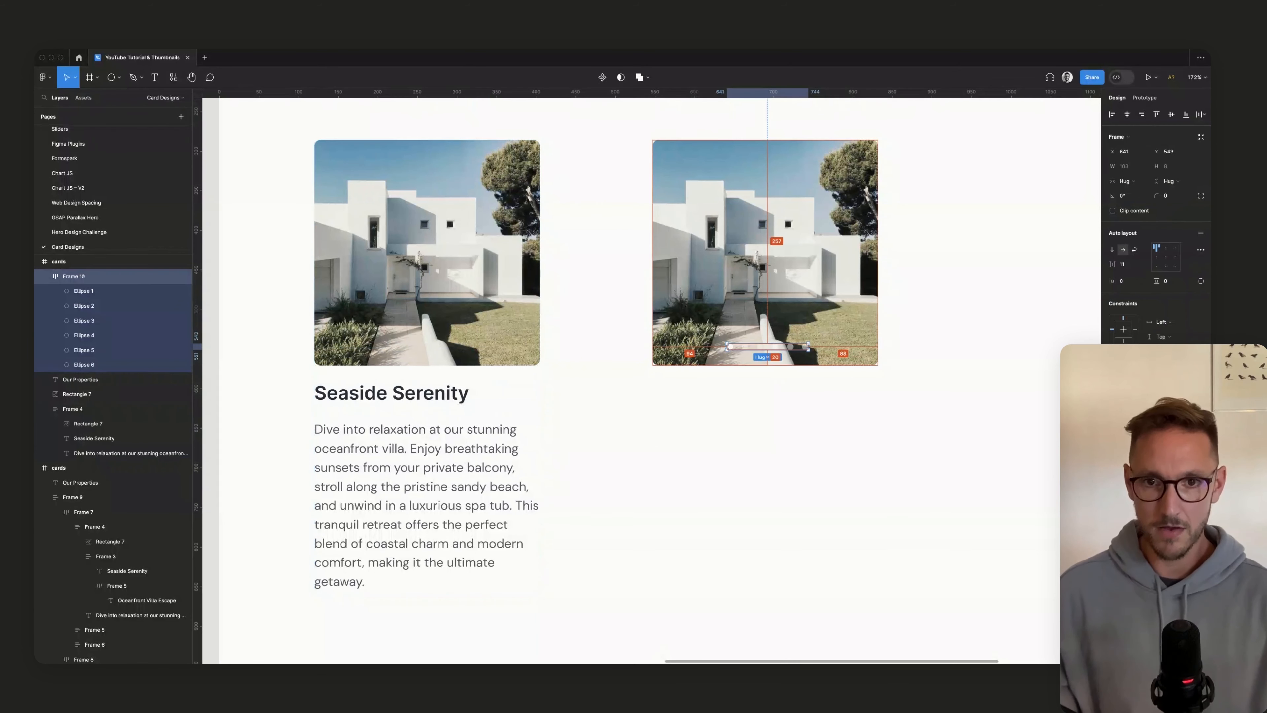
{"action": "left_click", "coordinate": [599, 424]}
{"action": "scroll", "coordinate": [1031, 210], "scroll_direction": "up", "scroll_amount": 5}
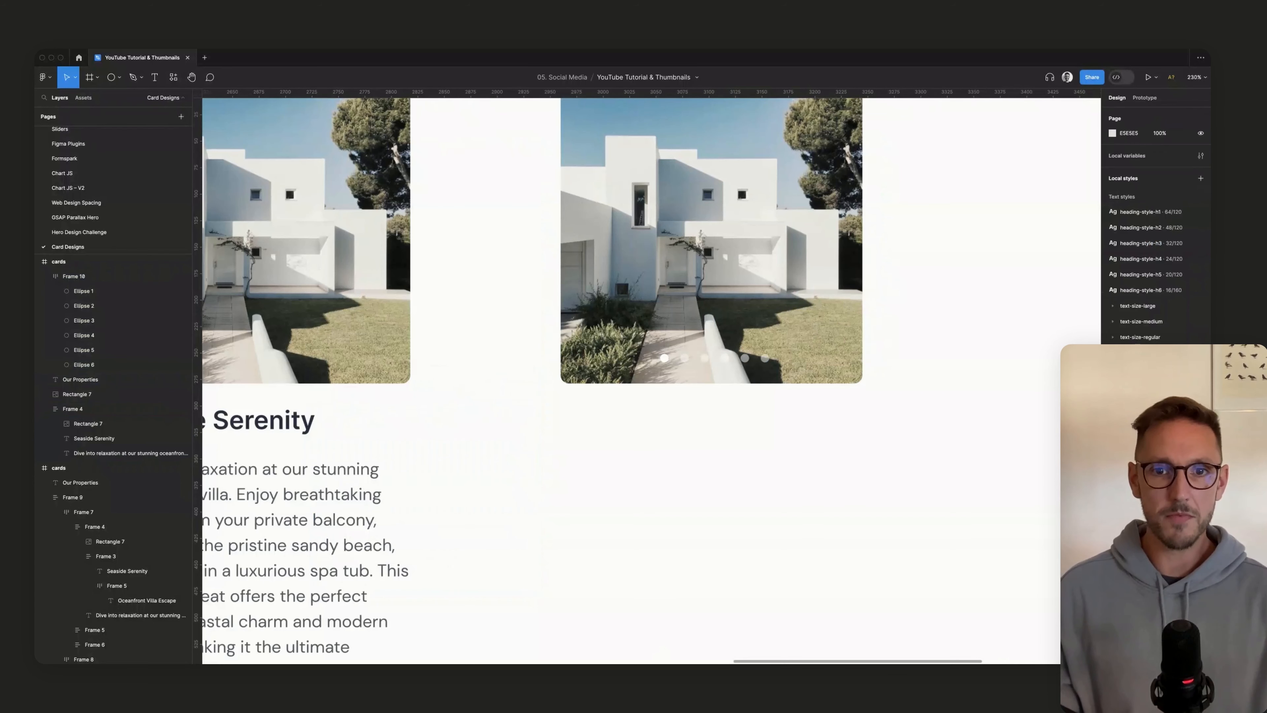
Step: Draw a rectangle about 285 by 49 across the lower edge of the duplicated image and place it behind the dots
{"action": "left_click", "coordinate": [119, 77]}
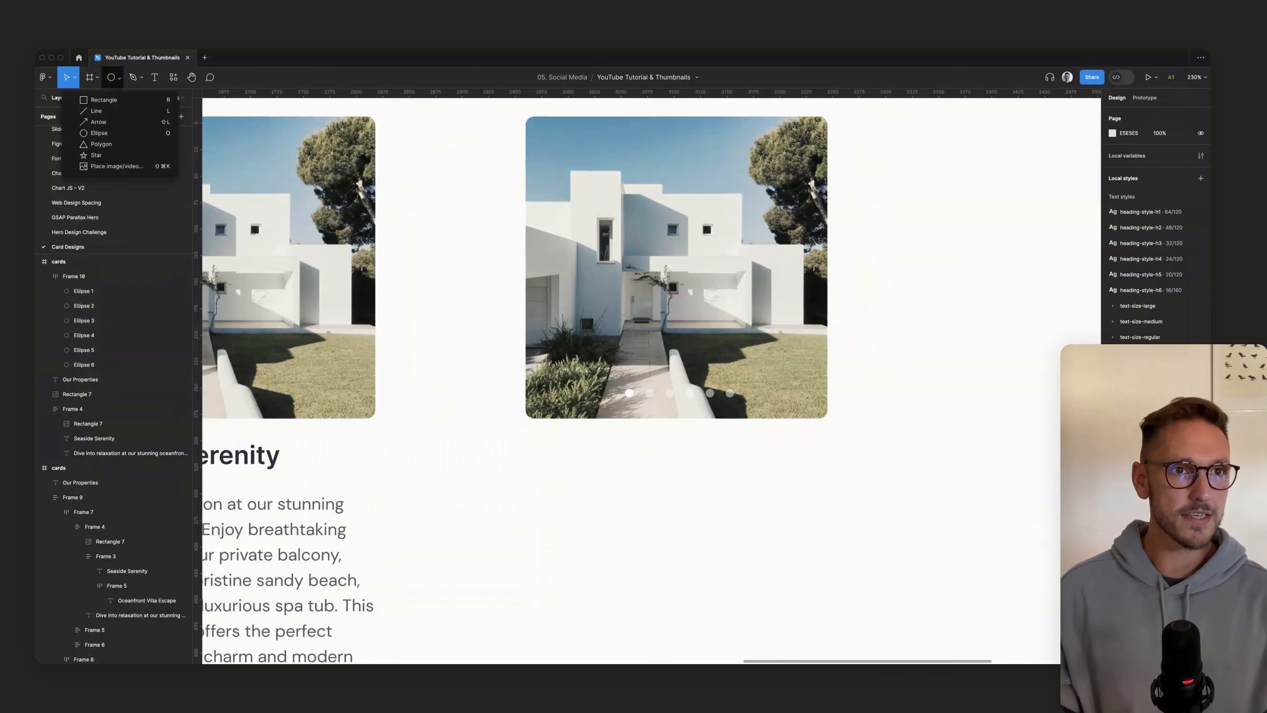
{"action": "left_click", "coordinate": [95, 100]}
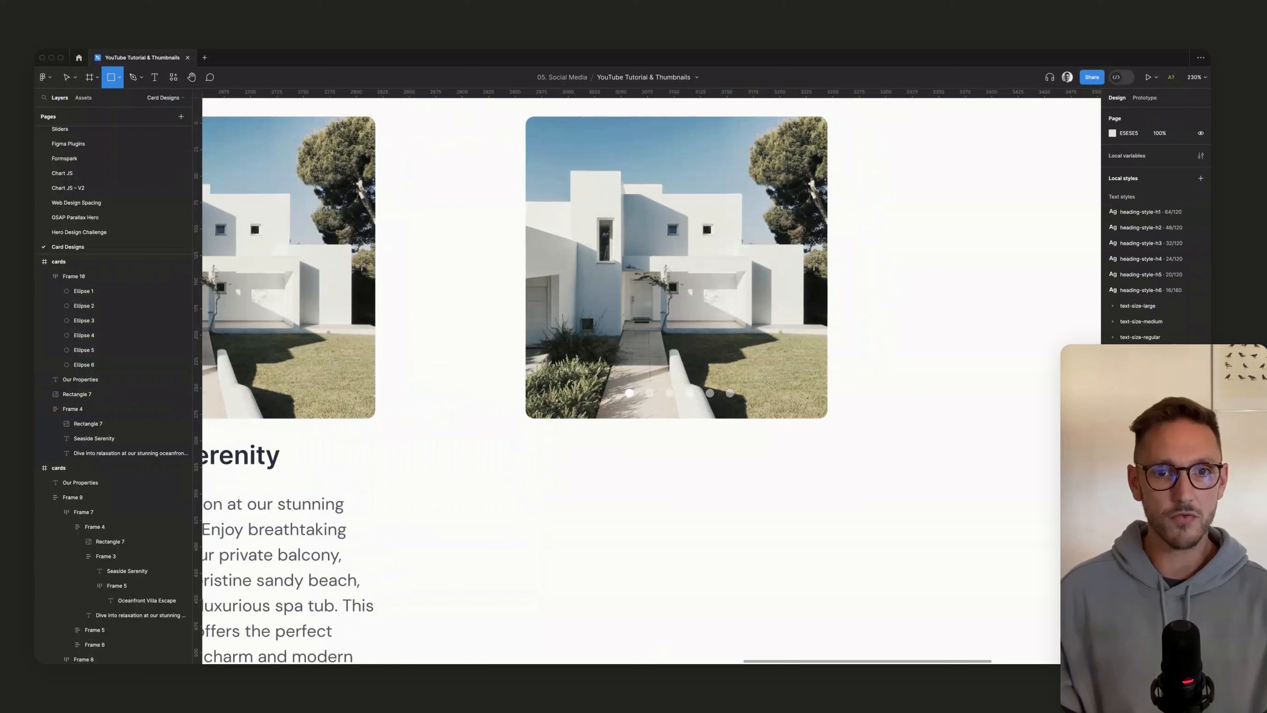
{"action": "mouse_move", "coordinate": [526, 418]}
{"action": "left_mouse_down"}
{"action": "mouse_move", "coordinate": [826, 411]}
{"action": "mouse_move", "coordinate": [828, 367]}
{"action": "left_mouse_up"}
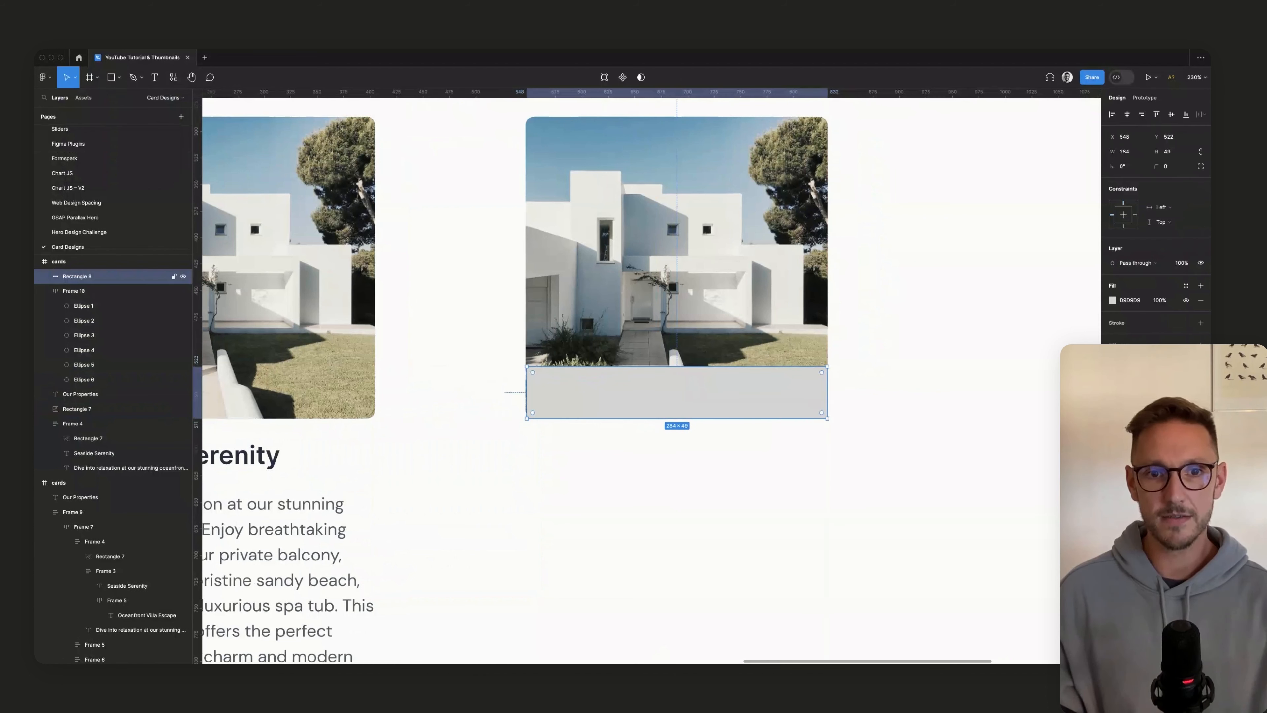
{"action": "key", "text": "super+bracketleft"}
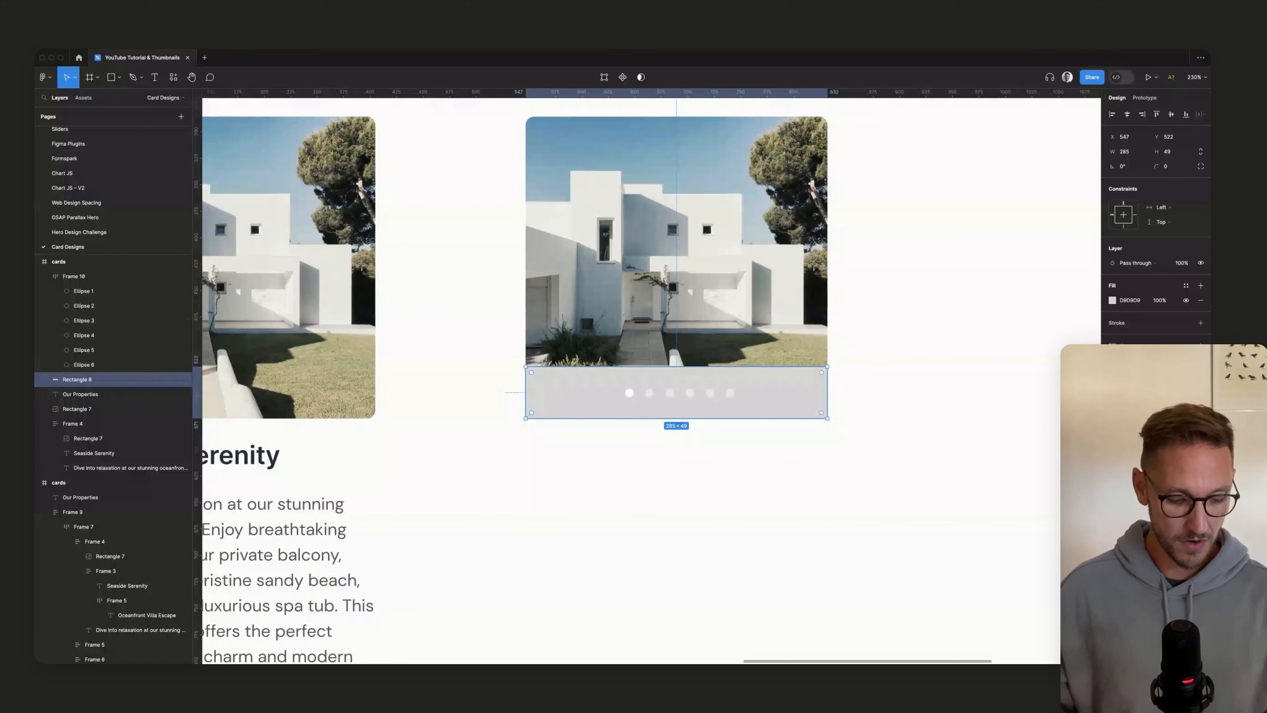
Step: Send the rectangle to the back of the layer order and return it to directly behind the dots
{"action": "key", "text": "super+alt+bracketleft"}
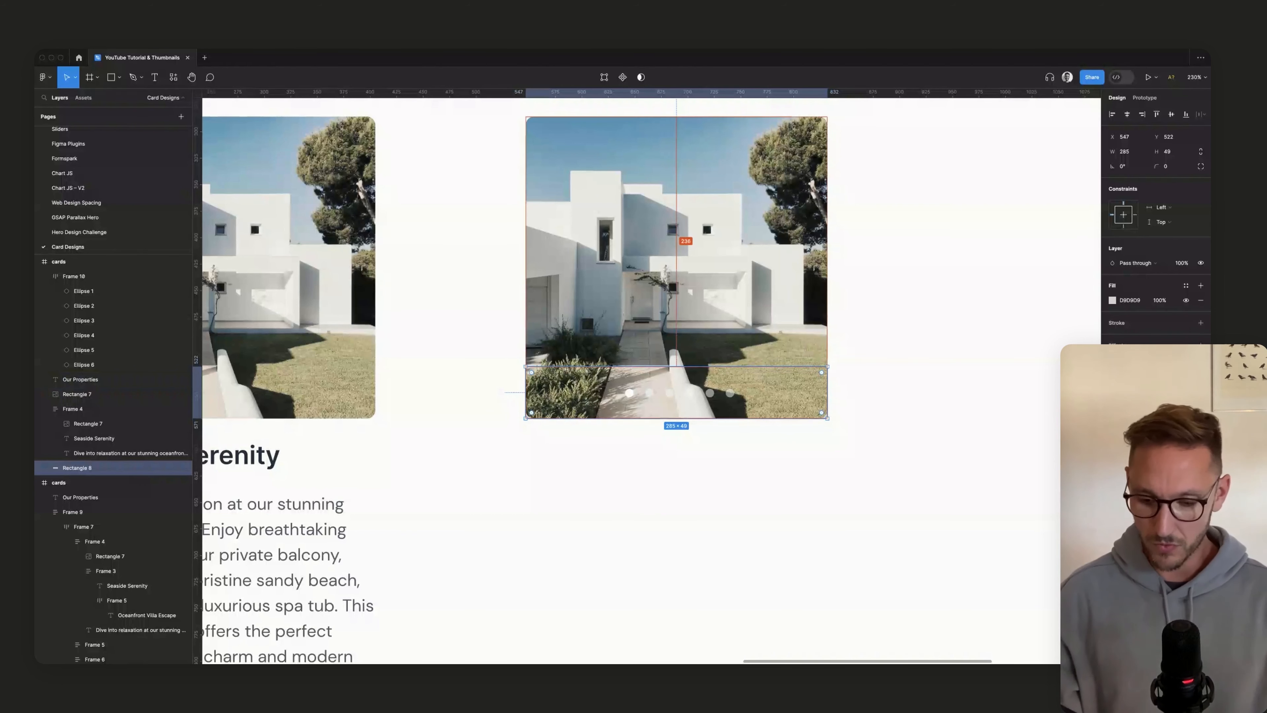
{"action": "key", "text": "super+alt+bracketright"}
{"action": "key", "text": "super+bracketleft"}
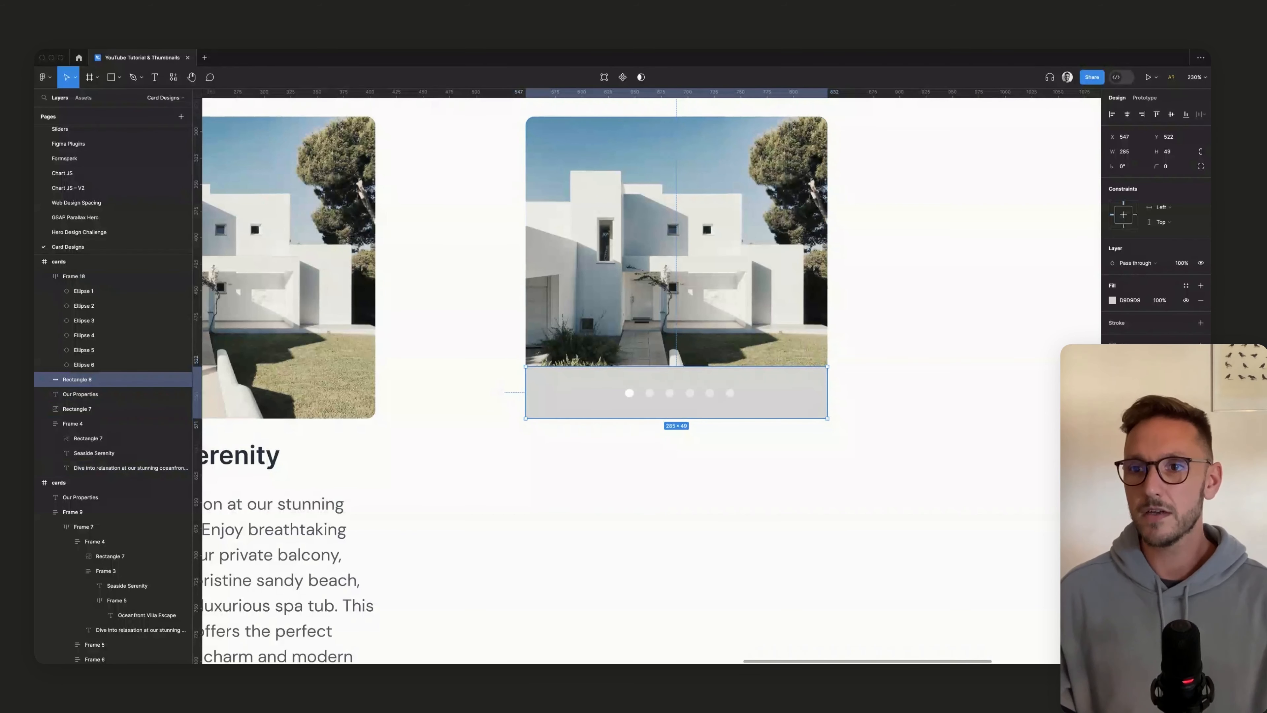
Step: Give the rectangle a linear gradient fill with its upper stop sampled from the dark navy heading colour and fully transparent
{"action": "left_click", "coordinate": [1112, 300]}
{"action": "left_click", "coordinate": [1013, 321]}
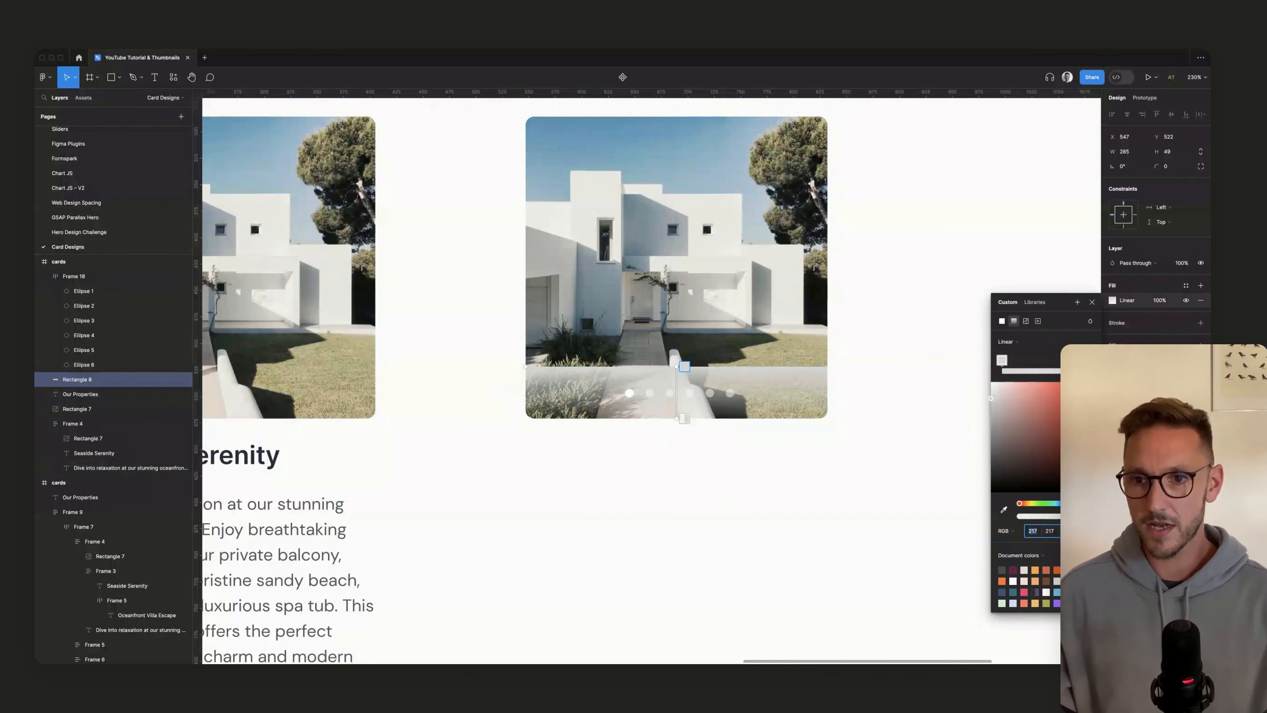
{"action": "left_click", "coordinate": [1004, 509]}
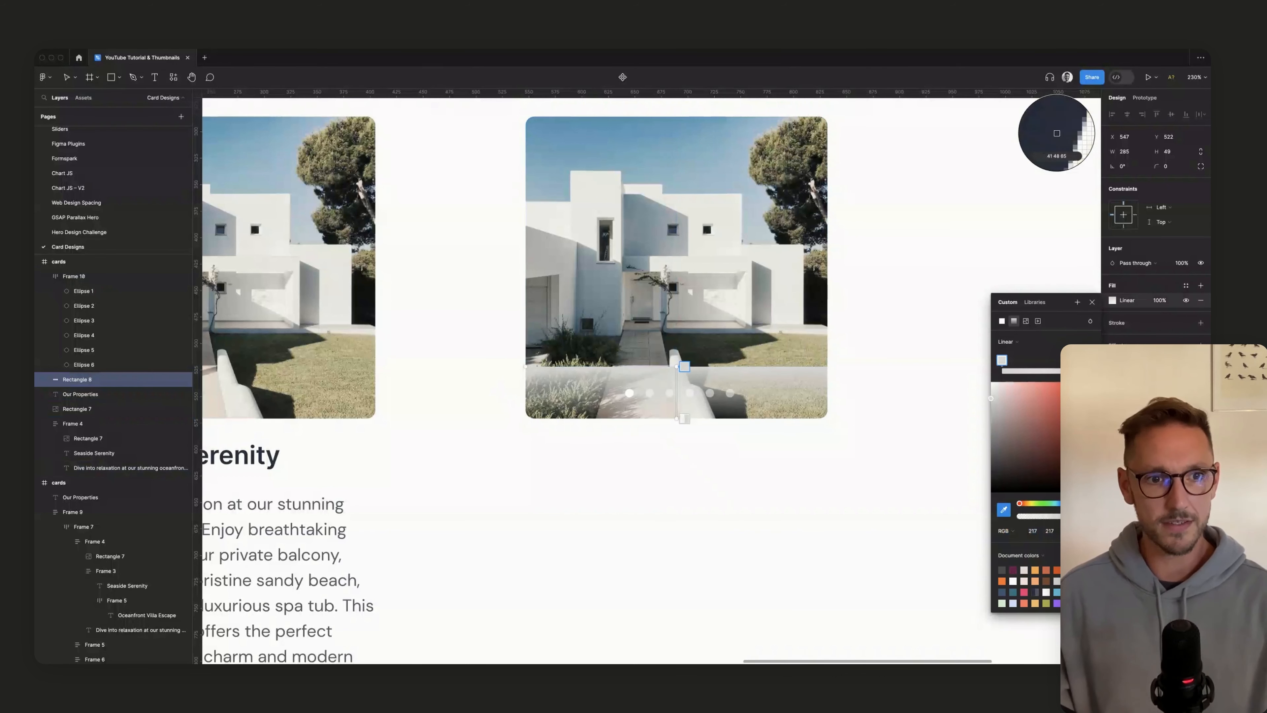
{"action": "left_click", "coordinate": [1057, 133]}
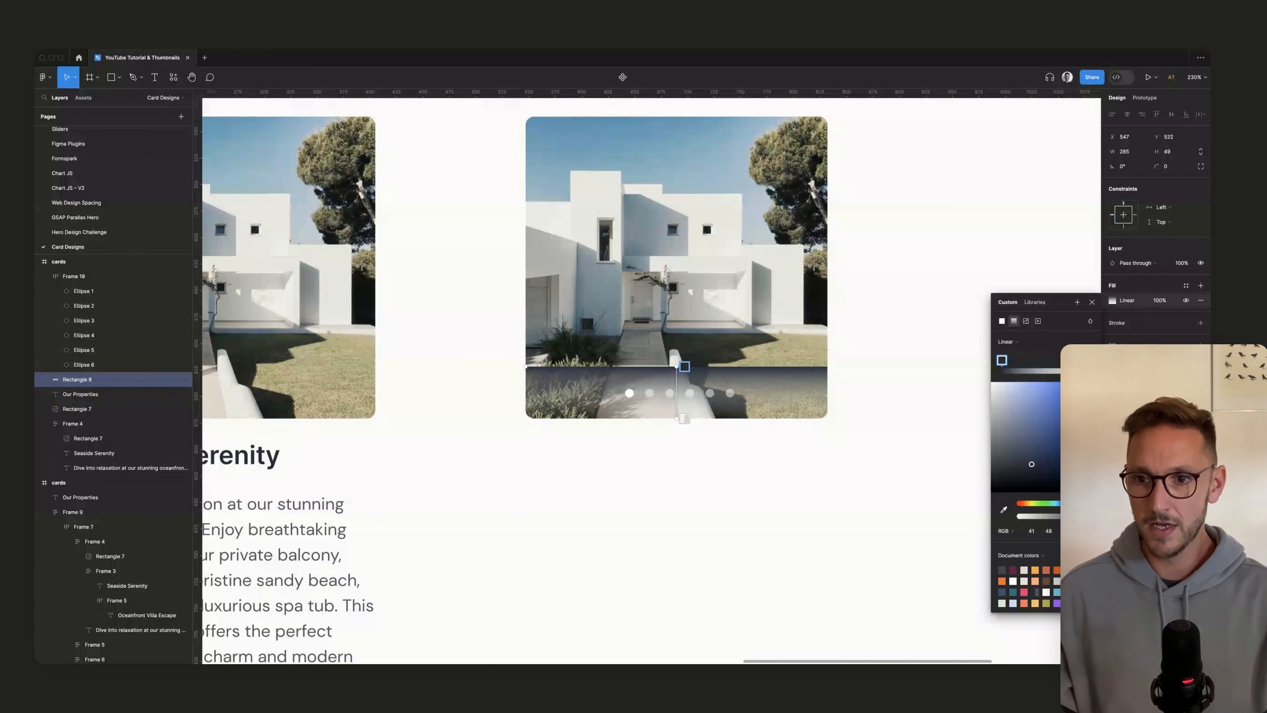
{"action": "key", "text": "Tab"}
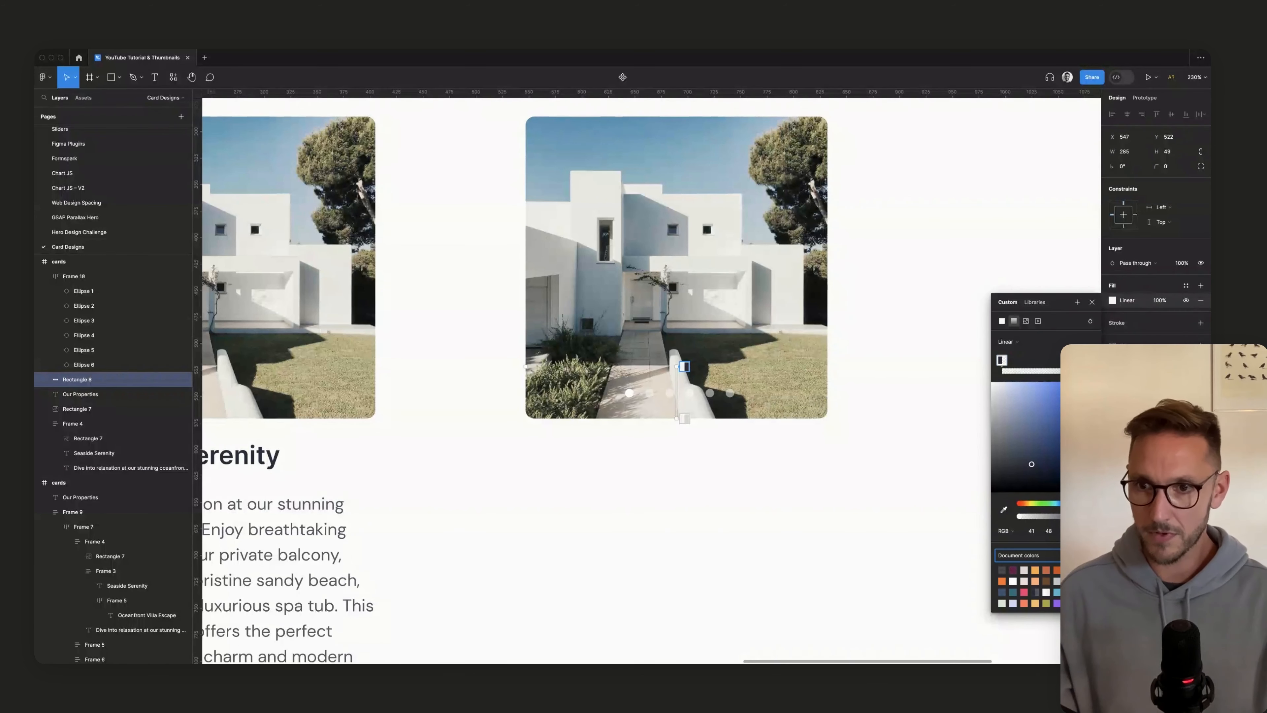
Step: Sample the dark navy title colour for the gradient's lower stop and set that stop's opacity to 80%
{"action": "left_click", "coordinate": [1090, 360]}
{"action": "key", "text": "i"}
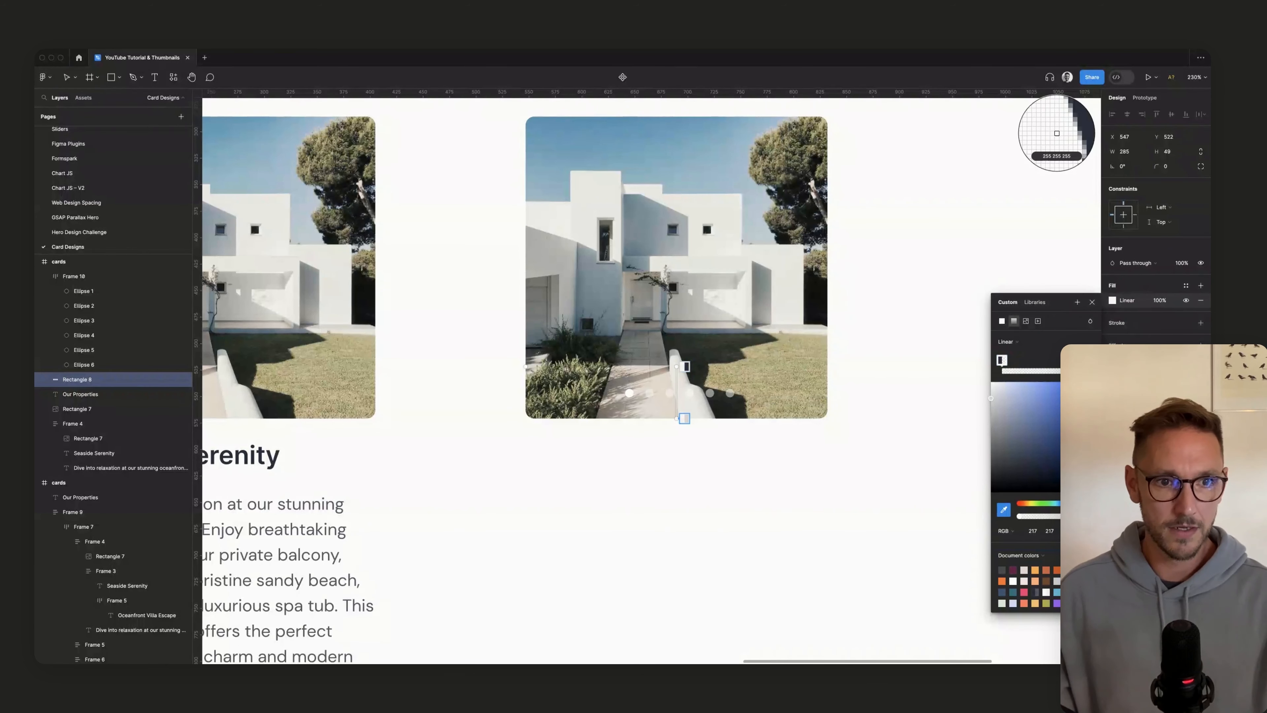
{"action": "left_click", "coordinate": [270, 461]}
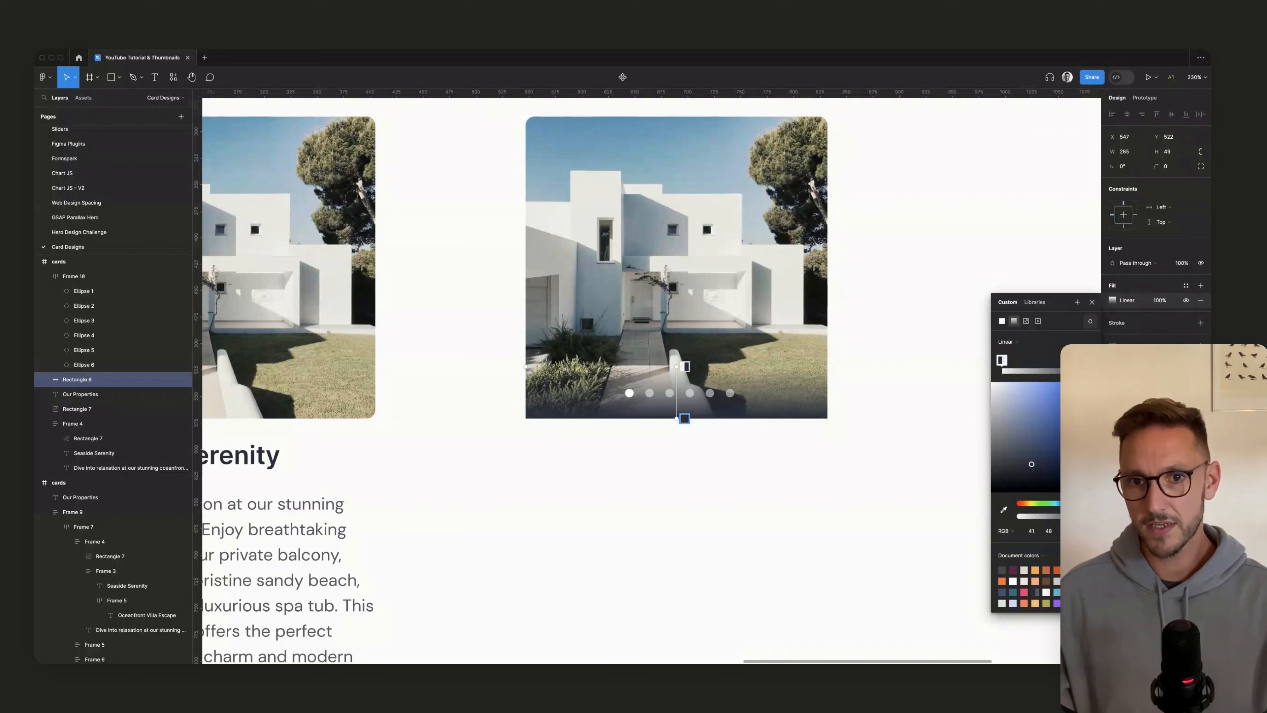
{"action": "left_click", "coordinate": [1084, 531]}
{"action": "type", "text": "80"}
{"action": "key", "text": "Tab"}
{"action": "key", "text": "Escape"}
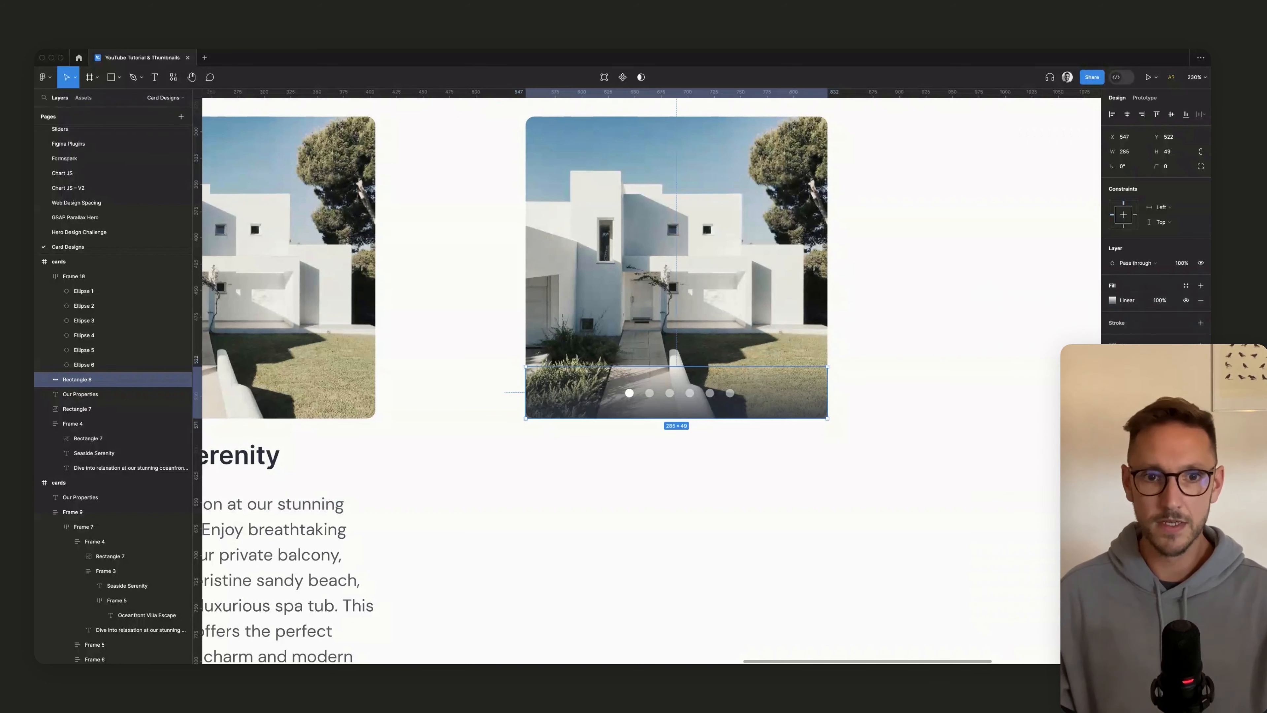
Step: Examine how the gradient rectangle meets the rounded lower corner of the duplicated image
{"action": "key", "text": "Escape"}
{"action": "scroll", "coordinate": [828, 412], "scroll_direction": "up", "scroll_amount": 15}
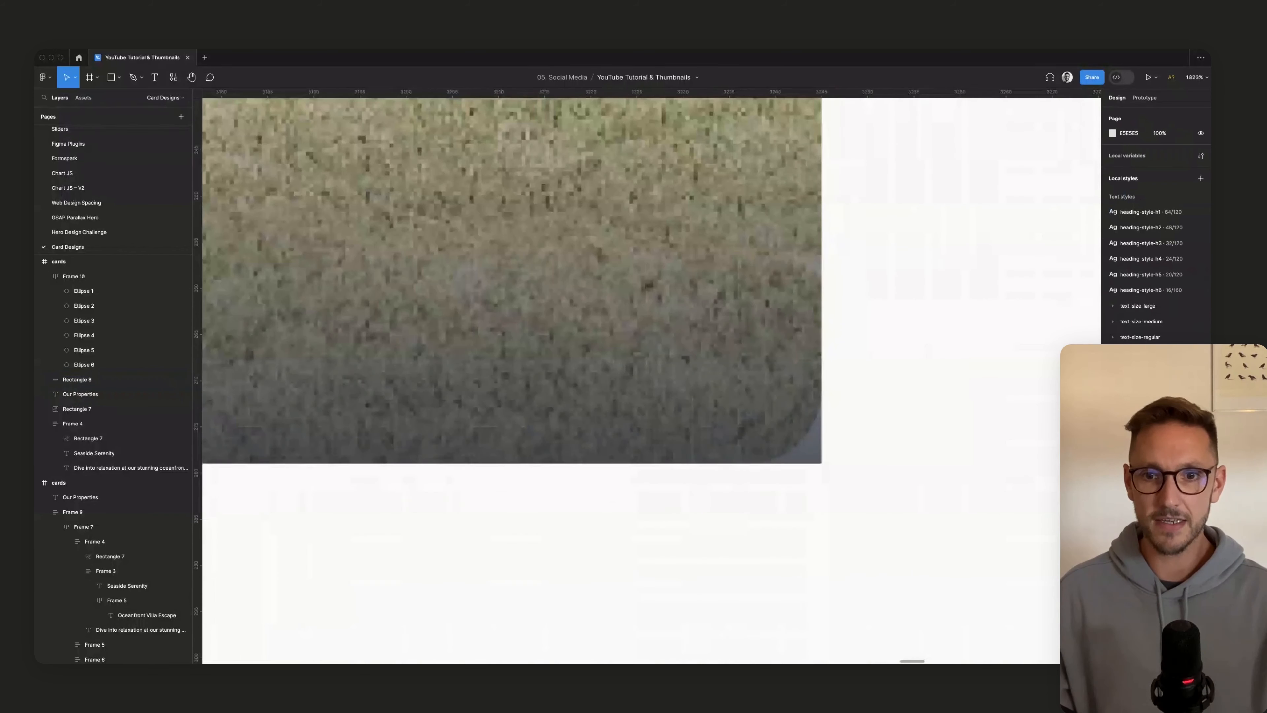
{"action": "left_click", "coordinate": [781, 475]}
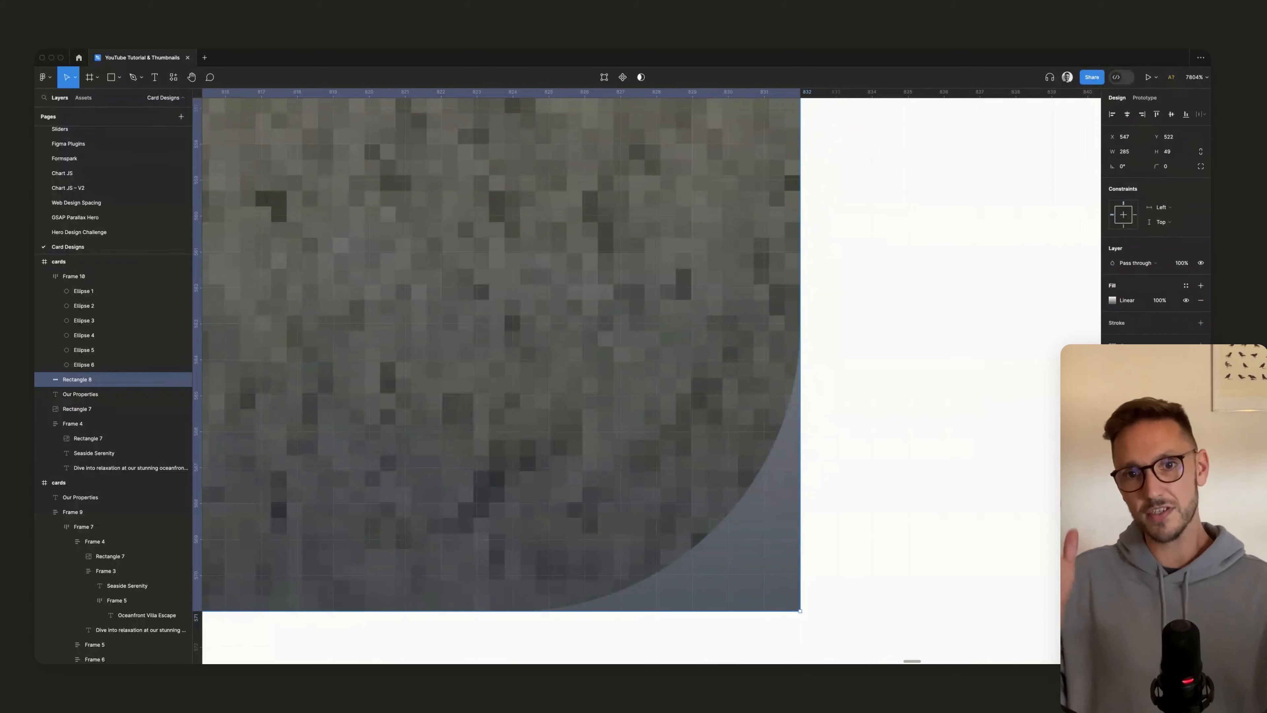
{"action": "scroll", "coordinate": [819, 439], "scroll_direction": "down", "scroll_amount": 4}
{"action": "scroll", "coordinate": [818, 451], "scroll_direction": "down", "scroll_amount": 7}
{"action": "scroll", "coordinate": [818, 452], "scroll_direction": "up", "scroll_amount": 3}
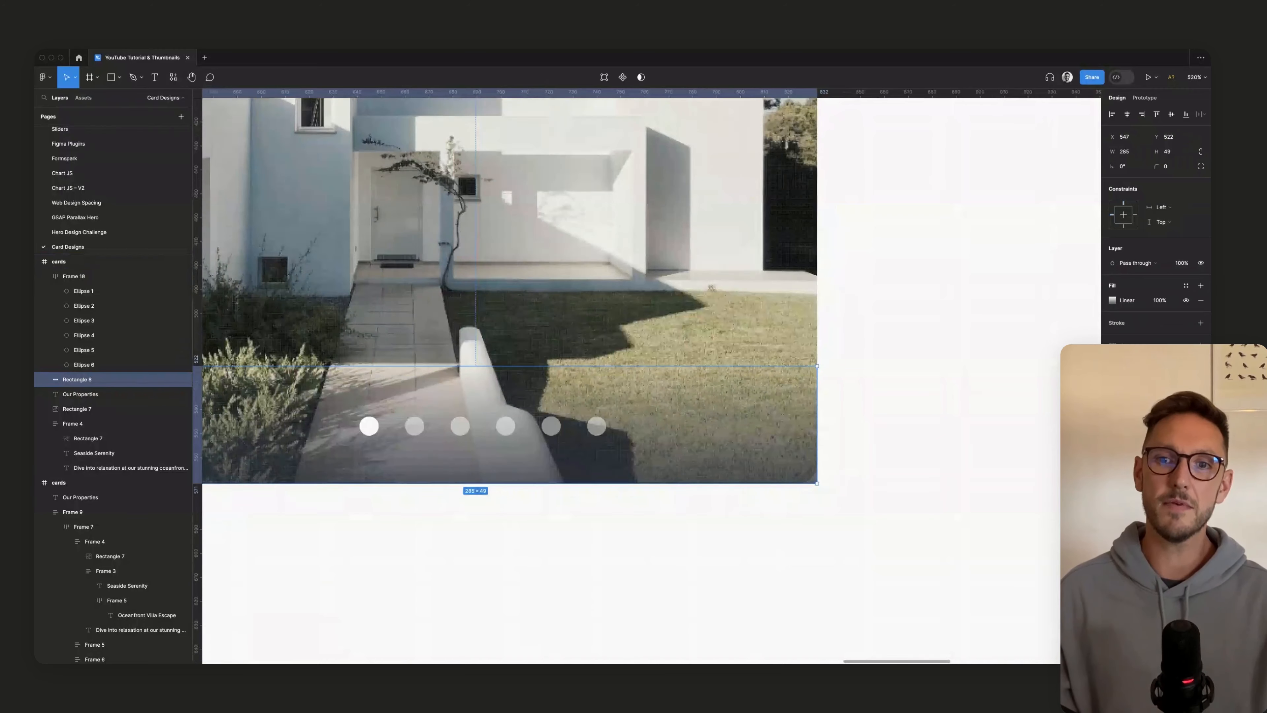
{"action": "left_click", "coordinate": [873, 300]}
{"action": "scroll", "coordinate": [873, 299], "scroll_direction": "down", "scroll_amount": 4}
Step: Set the duplicated image's corner radius to 0
{"action": "left_click", "coordinate": [691, 285]}
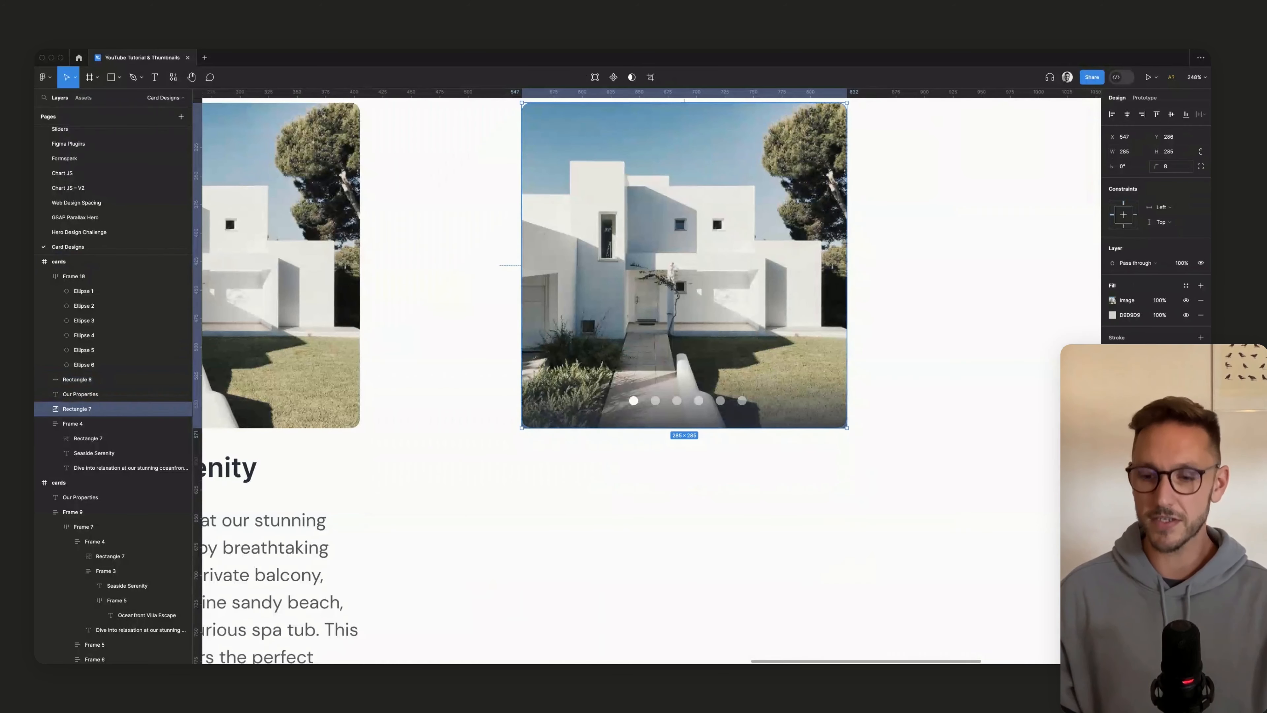
{"action": "left_click", "coordinate": [1171, 166]}
{"action": "type", "text": "0"}
{"action": "key", "text": "Return"}
{"action": "left_click", "coordinate": [927, 234]}
Step: Wrap the duplicated image, gradient rectangle and slider dots together in a new frame
{"action": "scroll", "coordinate": [927, 235], "scroll_direction": "up", "scroll_amount": 2}
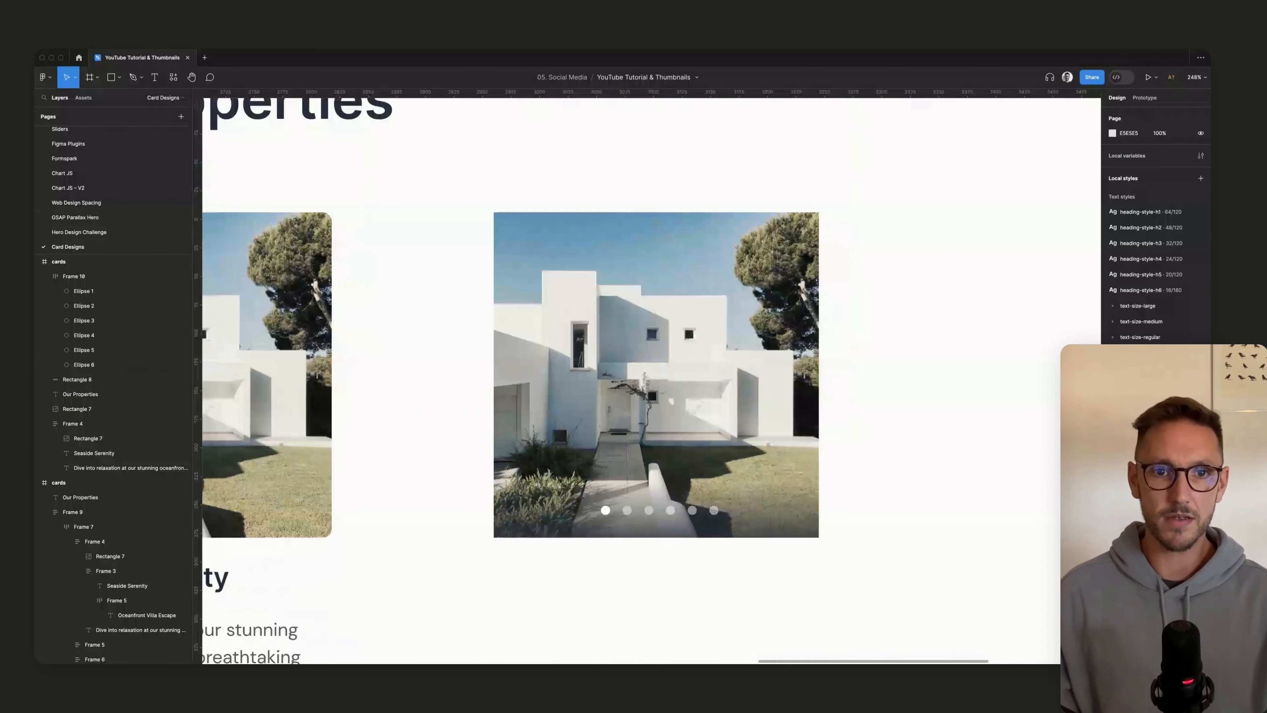
{"action": "left_click_drag", "start_coordinate": [440, 184], "coordinate": [913, 603]}
{"action": "right_click", "coordinate": [681, 374]}
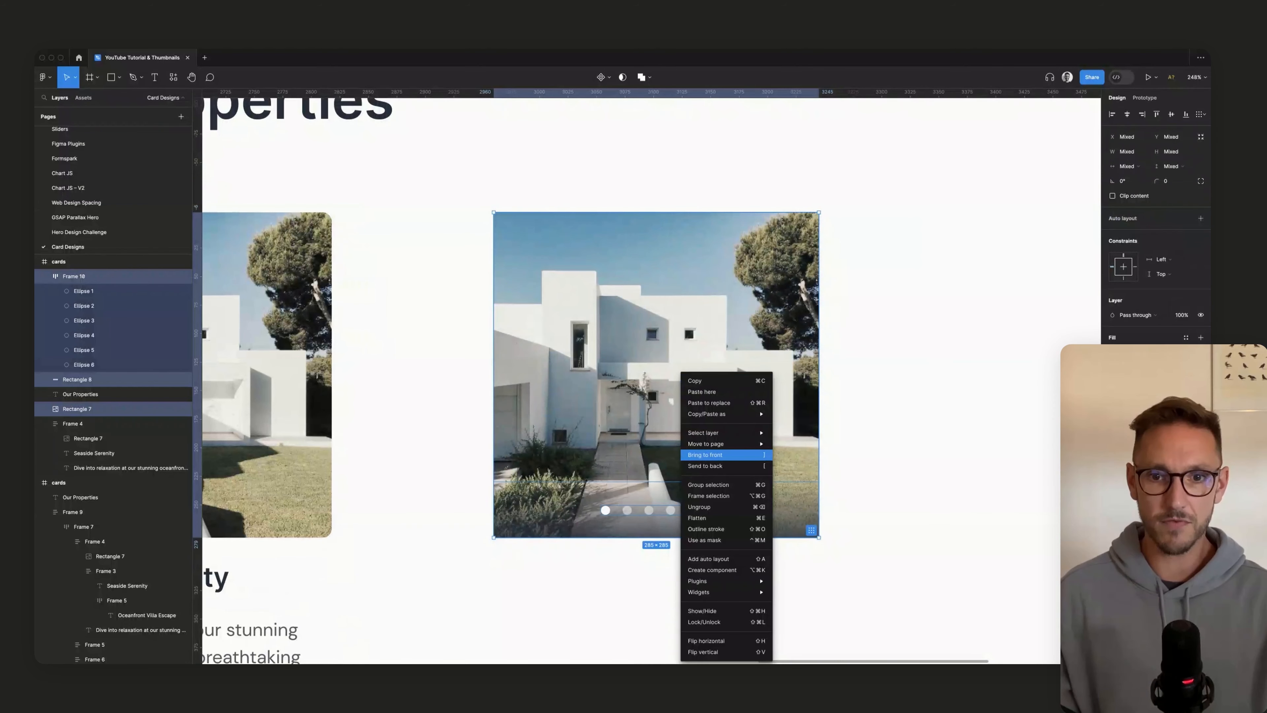
{"action": "left_click", "coordinate": [713, 495]}
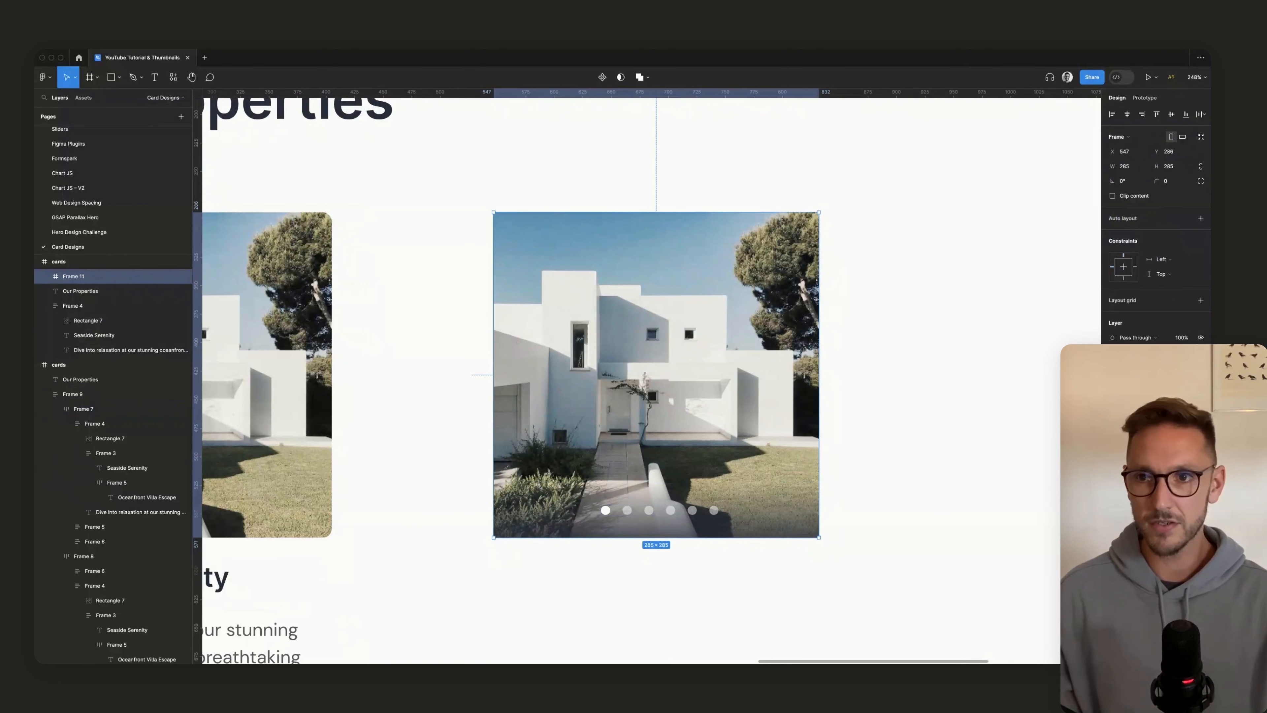
Step: Give the new image frame a corner radius of 8 and enable clipping of its content
{"action": "key", "text": "BackSpace"}
{"action": "type", "text": "8"}
{"action": "key", "text": "Tab"}
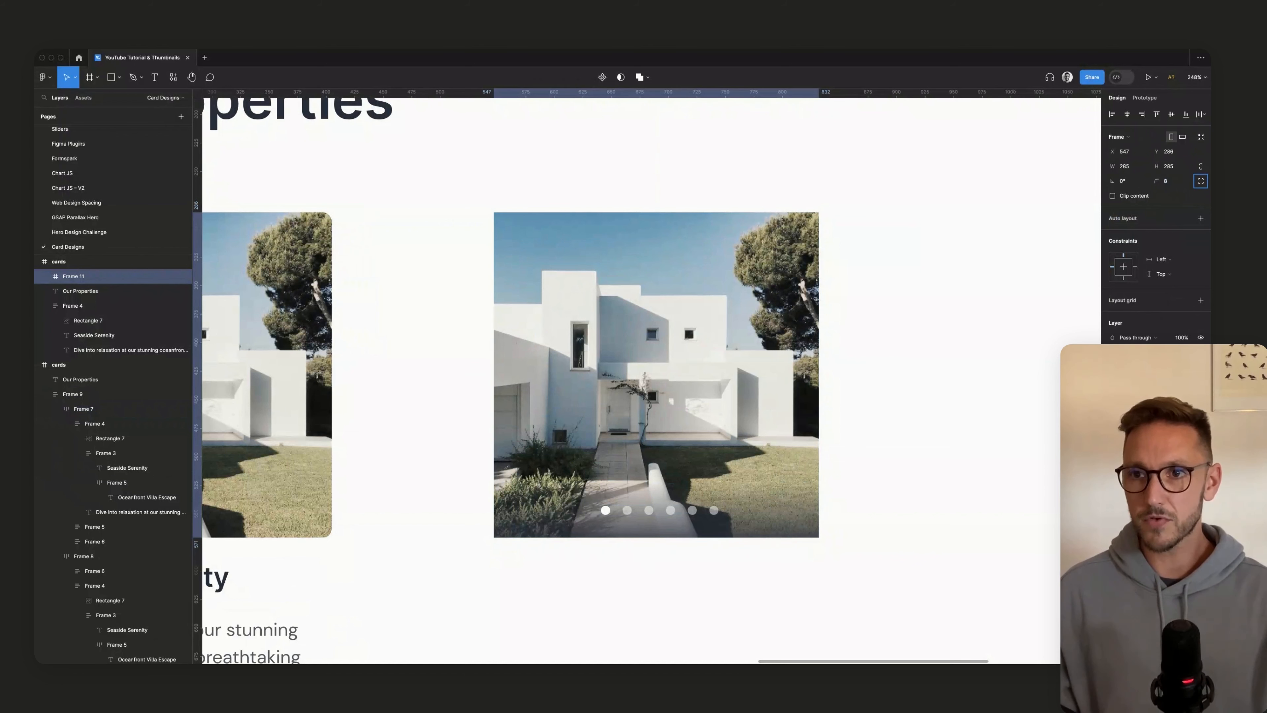
{"action": "left_click", "coordinate": [1113, 196]}
{"action": "left_click", "coordinate": [785, 571]}
{"action": "scroll", "coordinate": [783, 573], "scroll_direction": "up", "scroll_amount": 6}
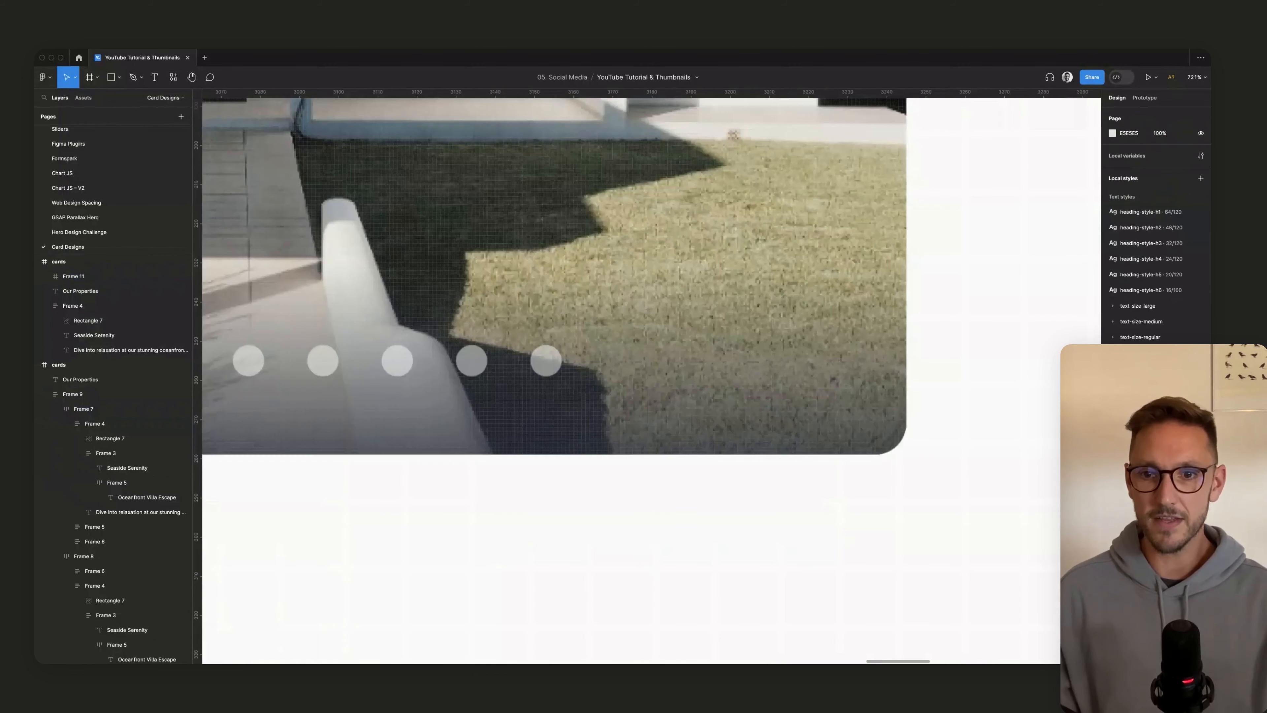
{"action": "scroll", "coordinate": [813, 555], "scroll_direction": "down", "scroll_amount": 5}
Step: Centre the slider dots horizontally within the image frame and check their distances to its edges
{"action": "double_click", "coordinate": [670, 485]}
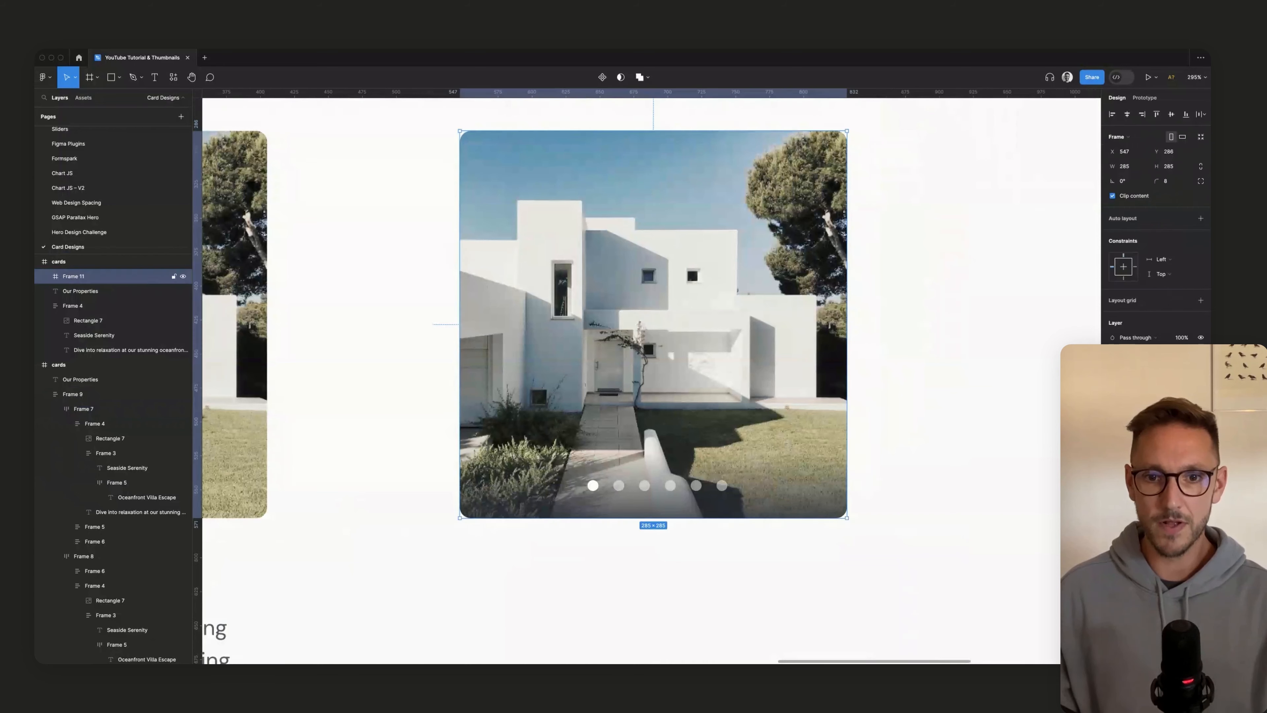
{"action": "key", "text": "alt+h"}
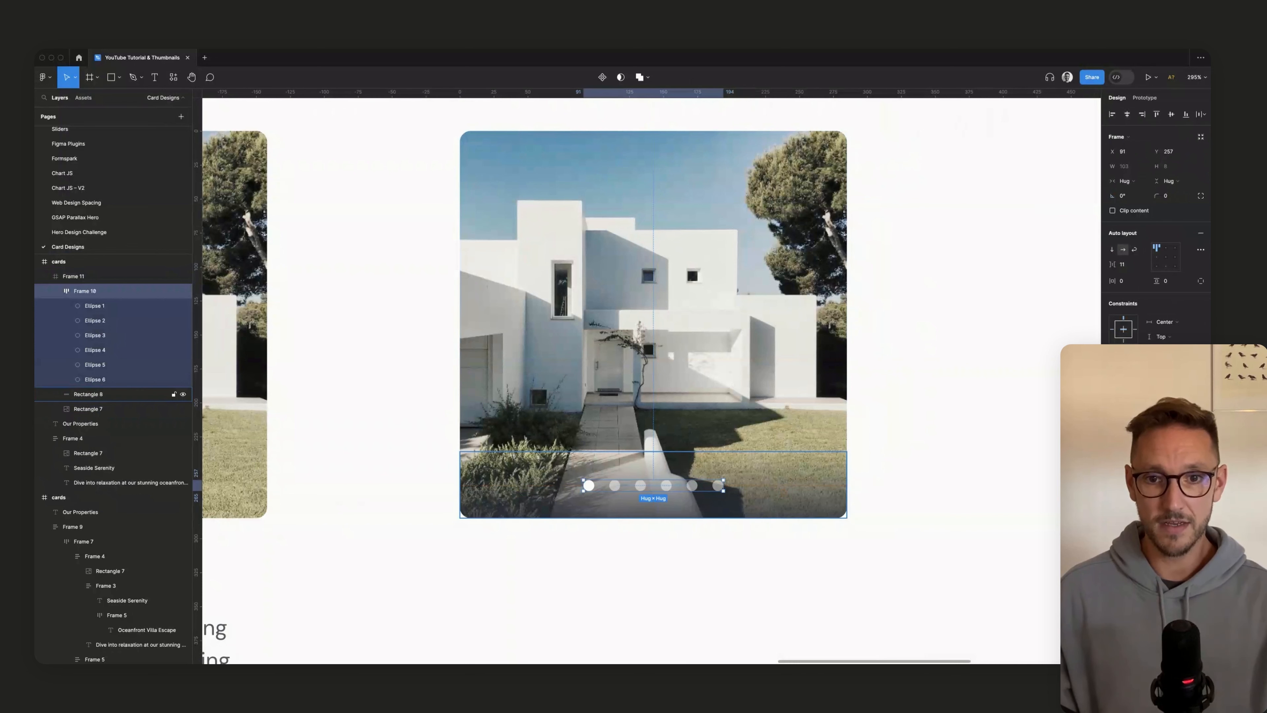
{"action": "left_click", "coordinate": [115, 394]}
{"action": "left_click", "coordinate": [115, 291]}
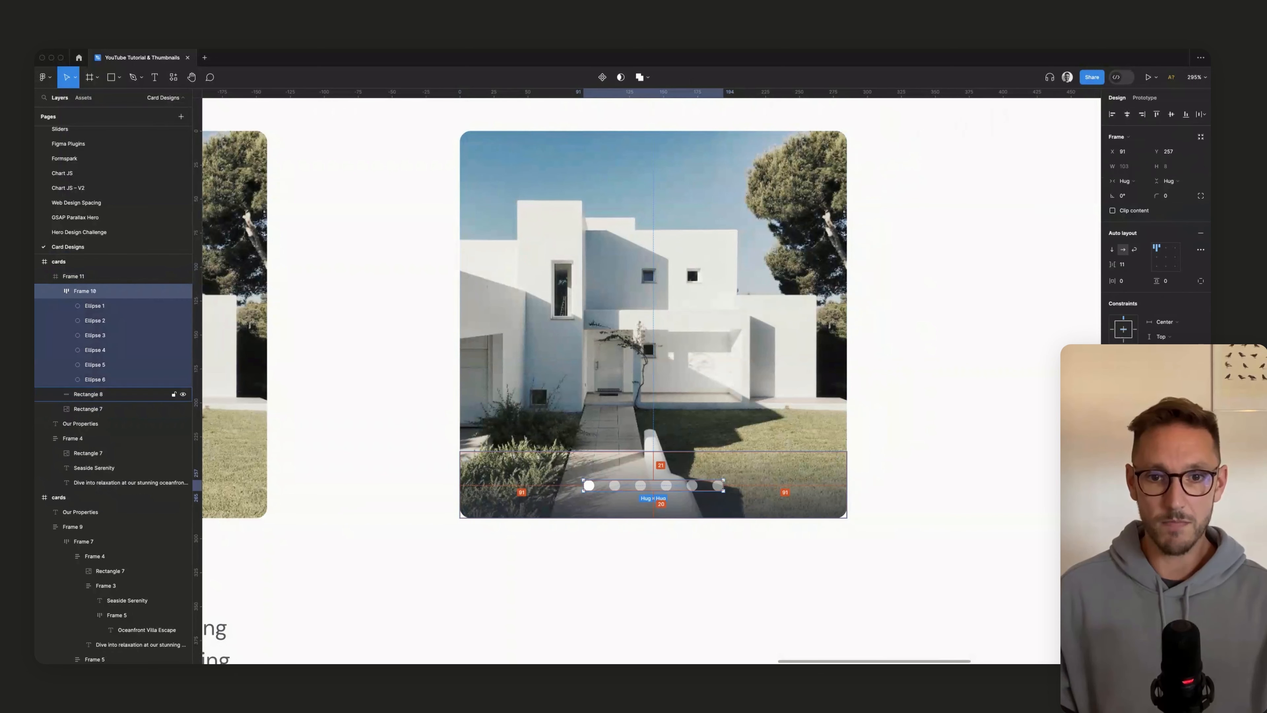
Step: Try adjusting the gradient rectangle's height and vertical position in 1 px increments
{"action": "left_click", "coordinate": [114, 394]}
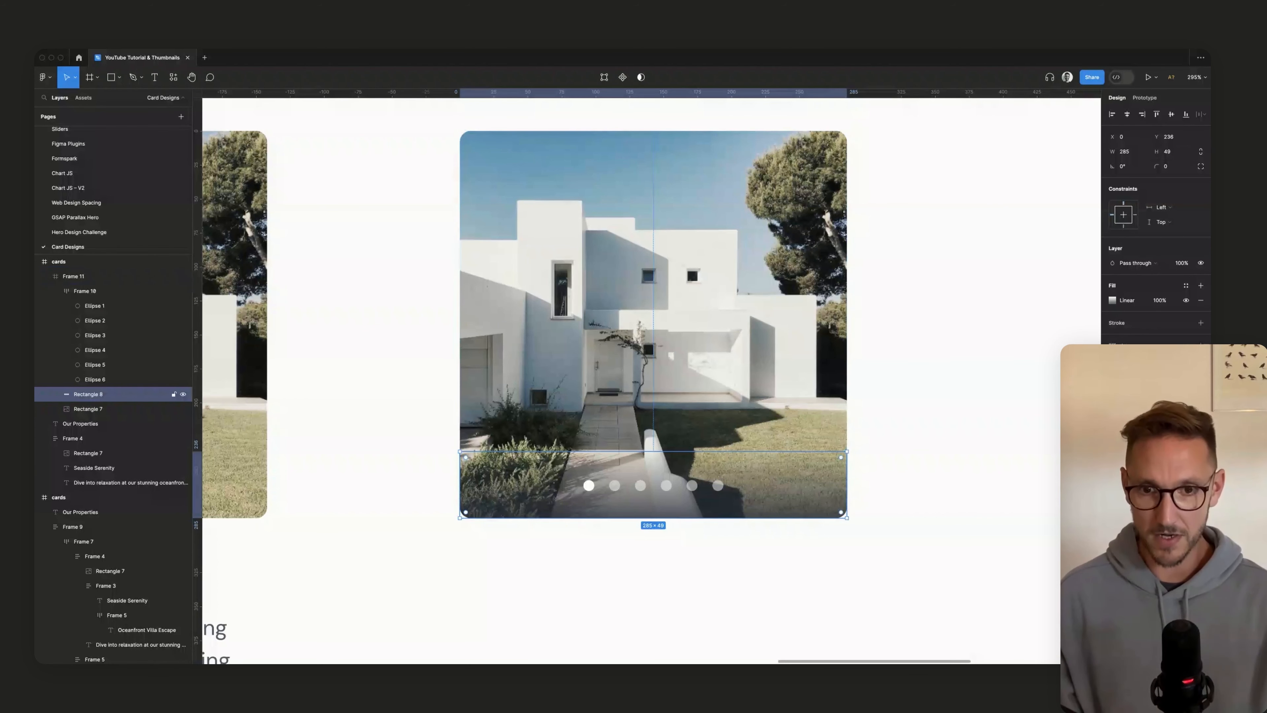
{"action": "key", "text": "super+Down"}
{"action": "scroll", "coordinate": [653, 517], "scroll_direction": "down", "scroll_amount": 1}
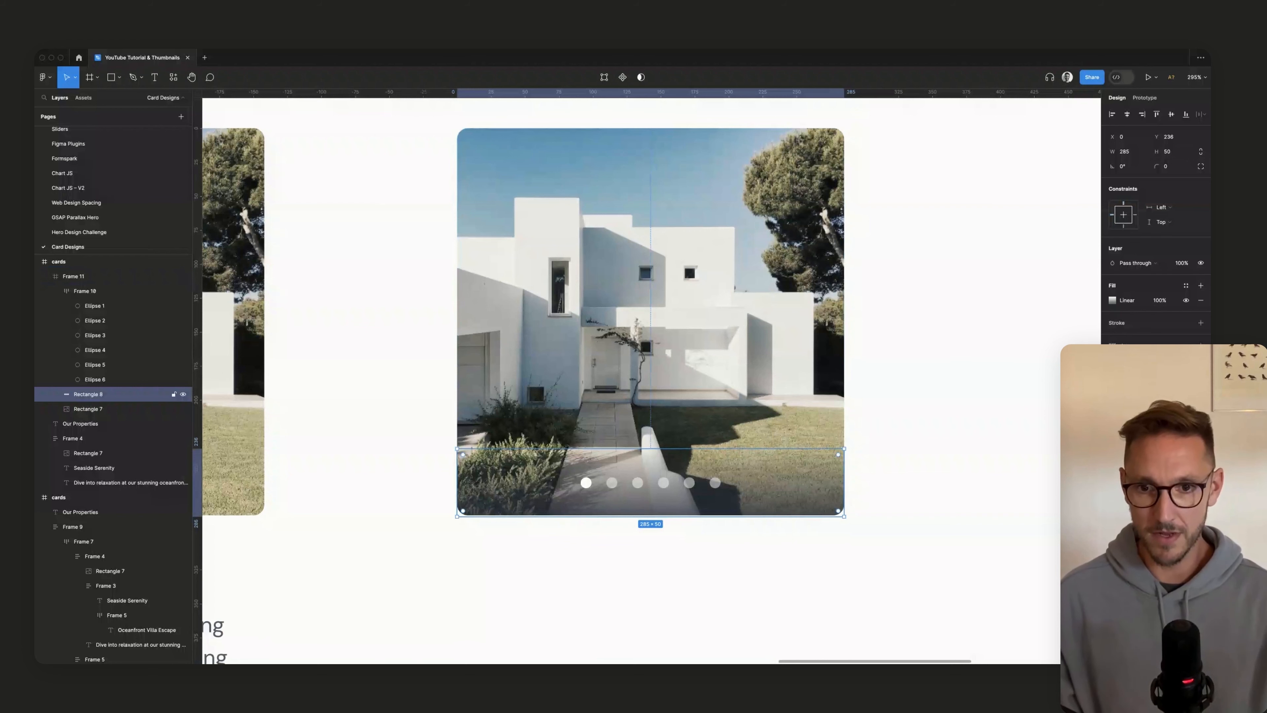
{"action": "key", "text": "Up"}
{"action": "scroll", "coordinate": [648, 482], "scroll_direction": "up", "scroll_amount": 1}
{"action": "key", "text": "super+Up"}
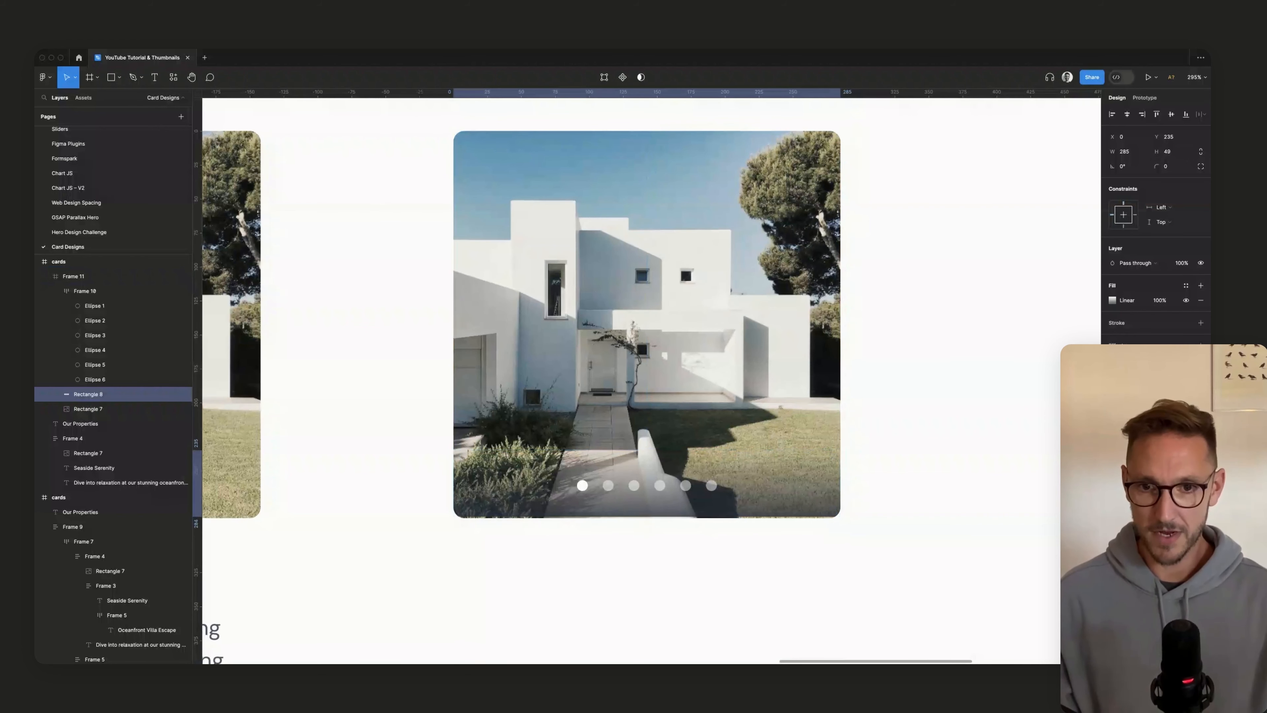
{"action": "scroll", "coordinate": [790, 496], "scroll_direction": "up", "scroll_amount": 5}
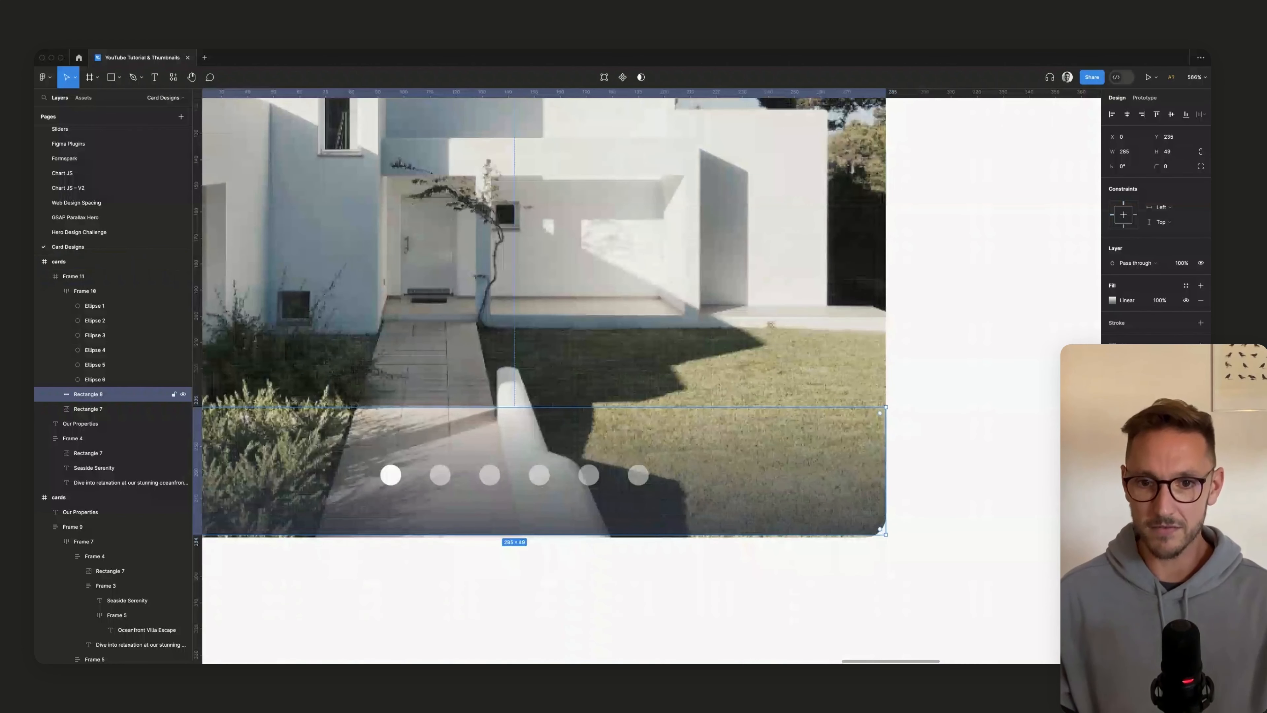
{"action": "key", "text": "Down"}
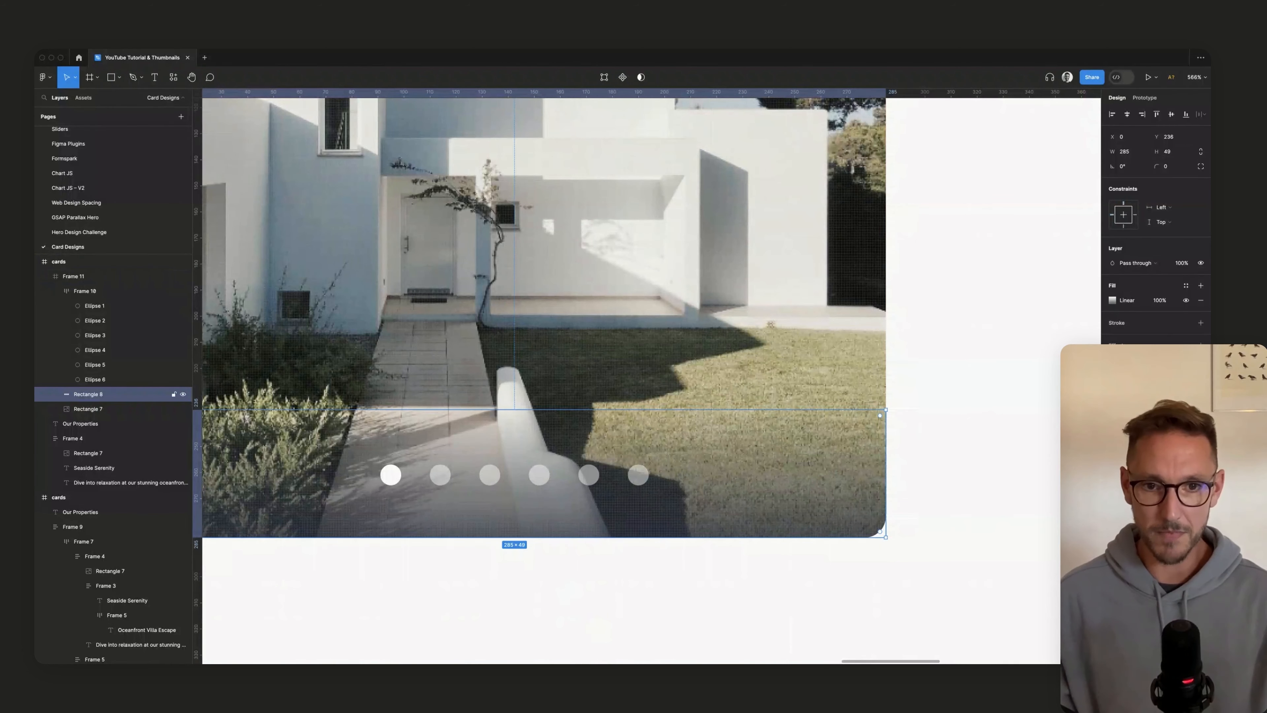
Step: Check the spacing around the slider dots and set the gradient rectangle's height to 48
{"action": "left_click", "coordinate": [589, 475]}
{"action": "key", "text": "alt"}
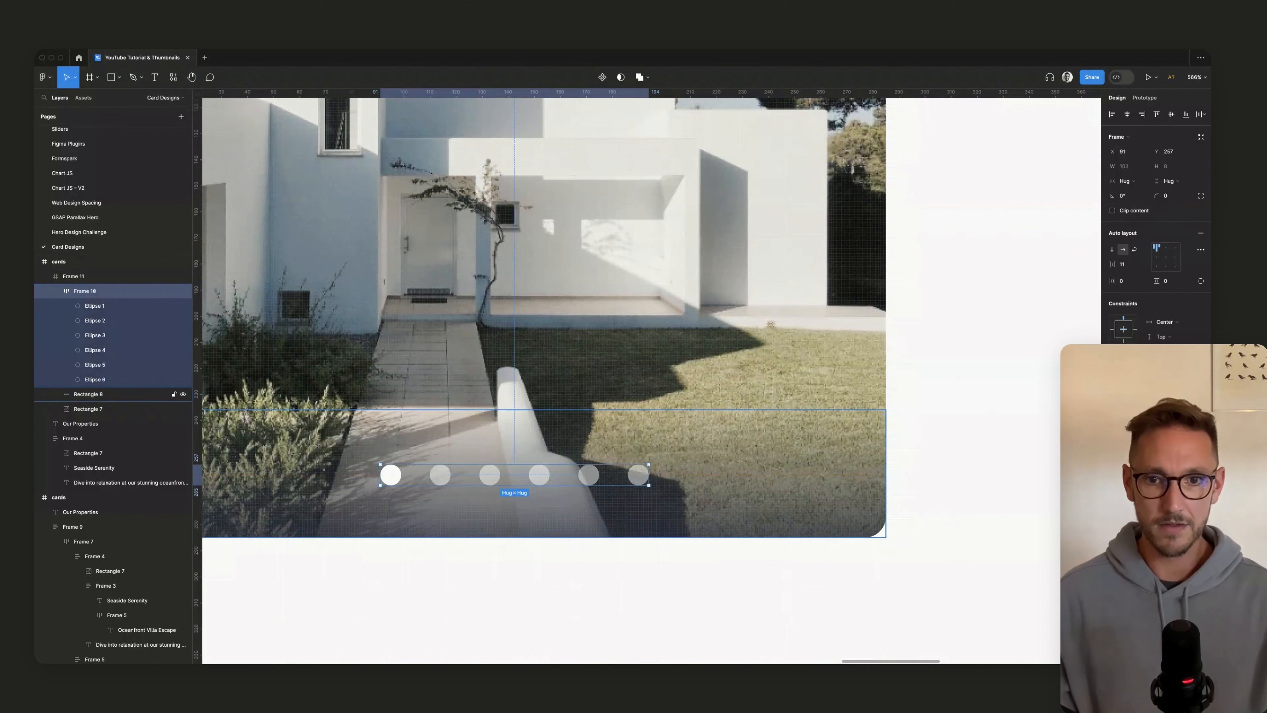
{"action": "left_click", "coordinate": [88, 393]}
{"action": "left_click", "coordinate": [1168, 151]}
{"action": "type", "text": "48"}
{"action": "key", "text": "Return"}
{"action": "left_click", "coordinate": [938, 449]}
{"action": "scroll", "coordinate": [748, 499], "scroll_direction": "up", "scroll_amount": 1}
Step: Align the 48 px high gradient rectangle flush with the lower edge of the image frame, at Y 237
{"action": "double_click", "coordinate": [748, 499]}
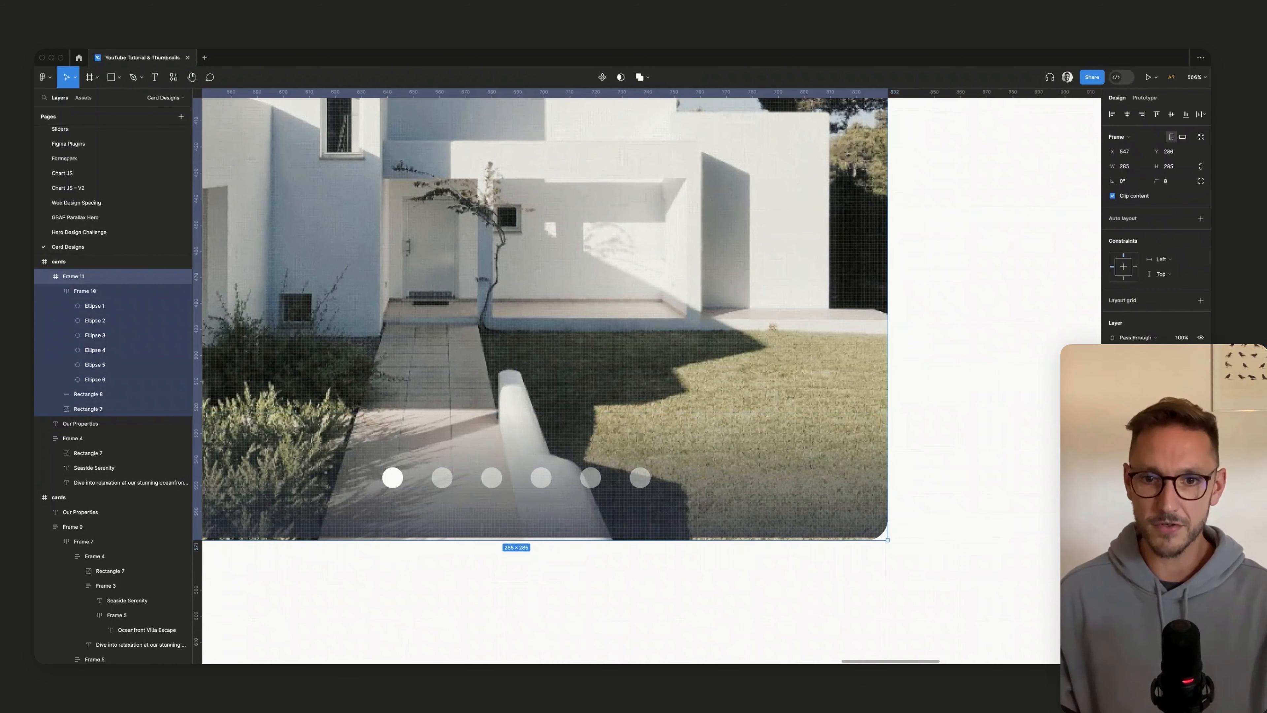
{"action": "key", "text": "Down"}
{"action": "key", "text": "Down"}
{"action": "left_click", "coordinate": [938, 499]}
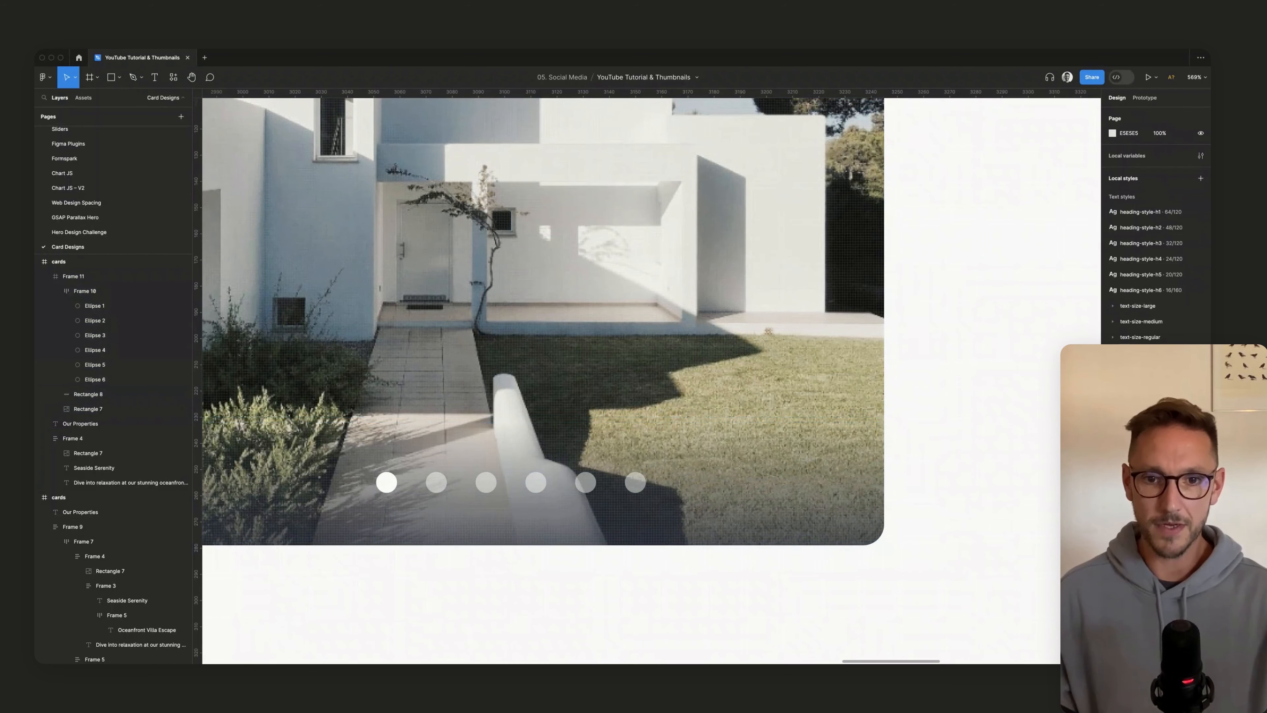
{"action": "left_click", "coordinate": [748, 499], "text": "super"}
{"action": "key", "text": "Up"}
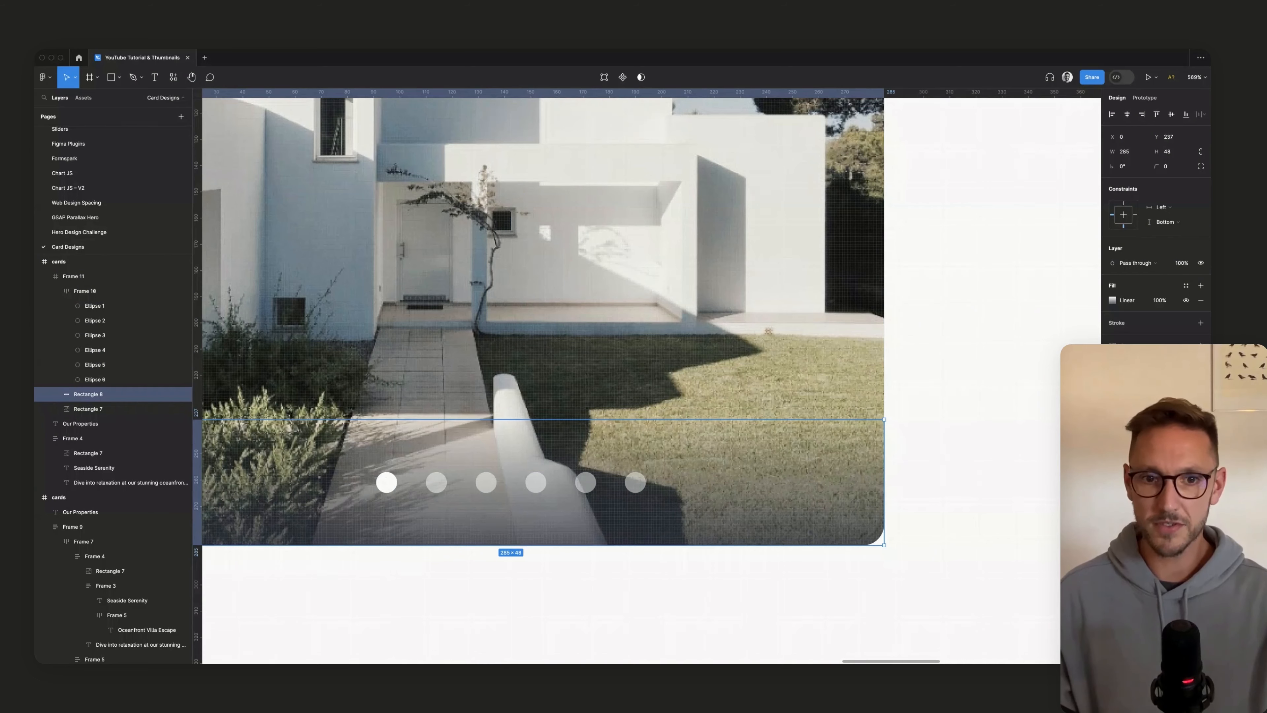
{"action": "left_click", "coordinate": [963, 300]}
Step: Rename the frame holding the image, gradient and dots as image
{"action": "scroll", "coordinate": [963, 300], "scroll_direction": "down", "scroll_amount": 5}
{"action": "scroll", "coordinate": [963, 300], "scroll_direction": "up", "scroll_amount": 1}
{"action": "scroll", "coordinate": [963, 300], "scroll_direction": "right", "scroll_amount": 1}
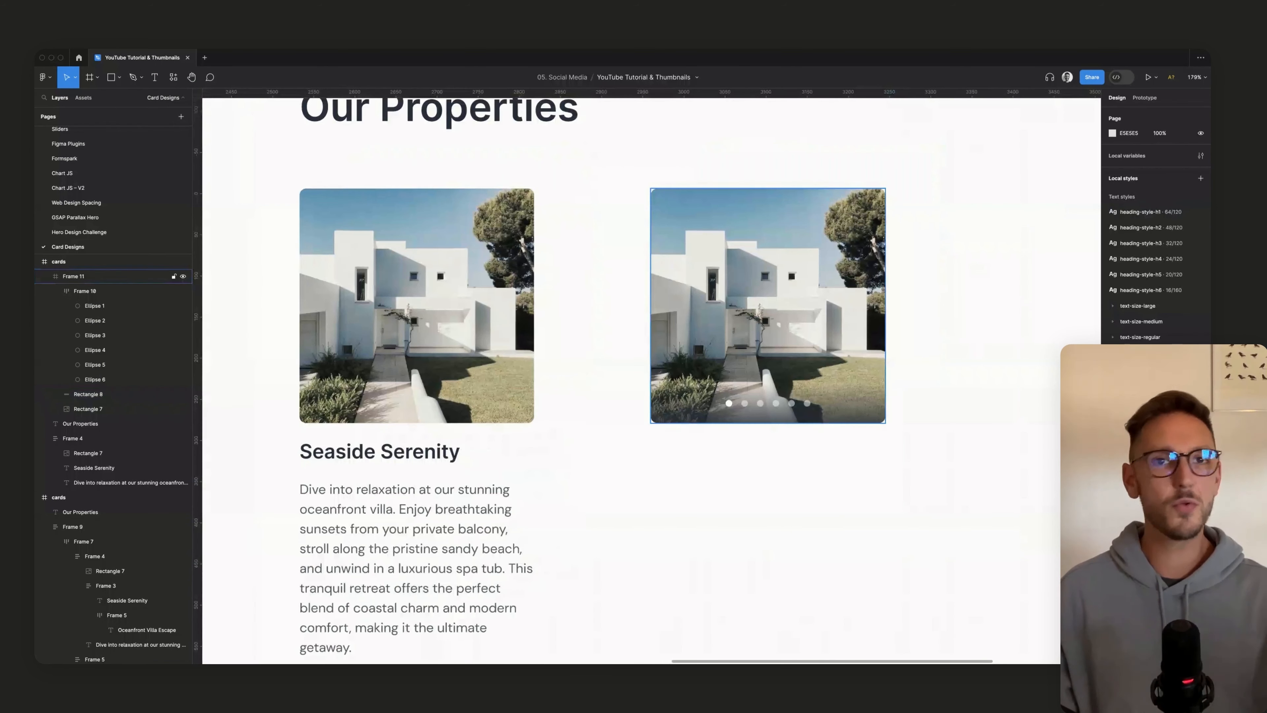
{"action": "left_click_drag", "start_coordinate": [610, 188], "coordinate": [890, 405]}
{"action": "key", "text": "super+r"}
{"action": "type", "text": "i"}
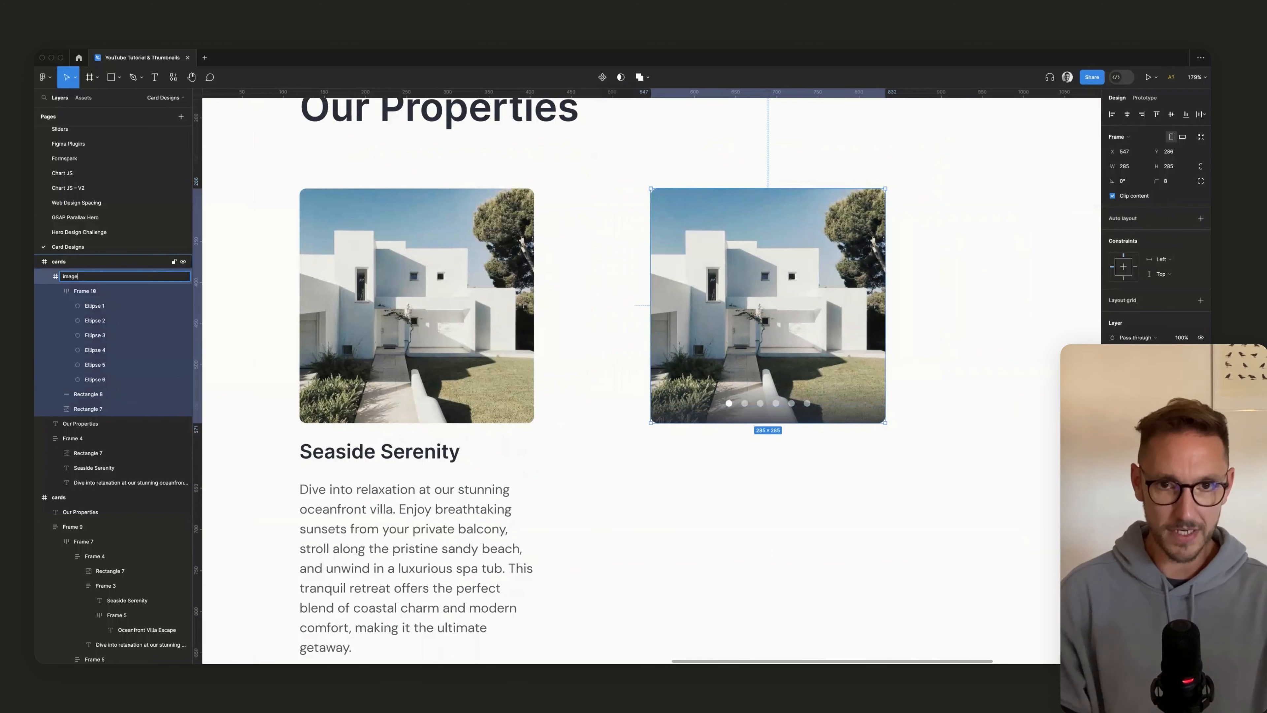
{"action": "key", "text": "Return"}
Step: Cut the image frame, paste it into the Seaside Serenity card's auto layout and move it above the heading
{"action": "key", "text": "super+x"}
{"action": "left_click", "coordinate": [464, 406]}
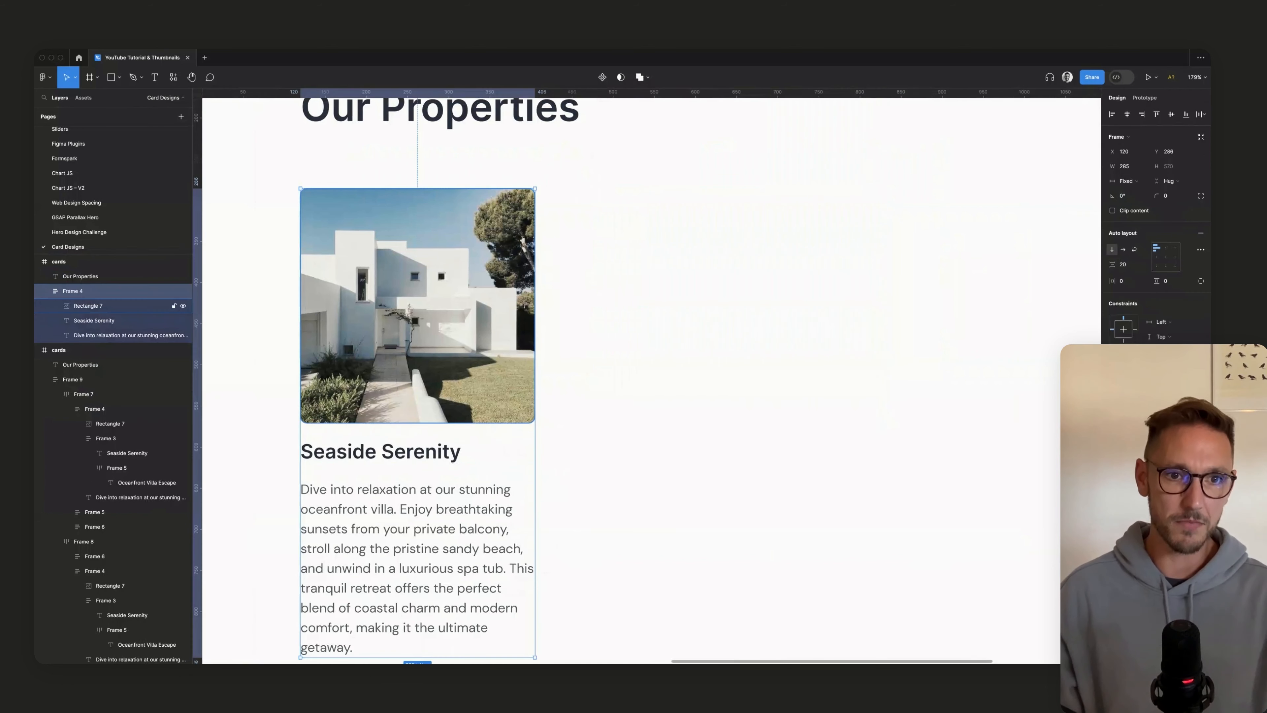
{"action": "key", "text": "super+v"}
{"action": "key", "text": "Up"}
{"action": "scroll", "coordinate": [418, 379], "scroll_direction": "up", "scroll_amount": 2}
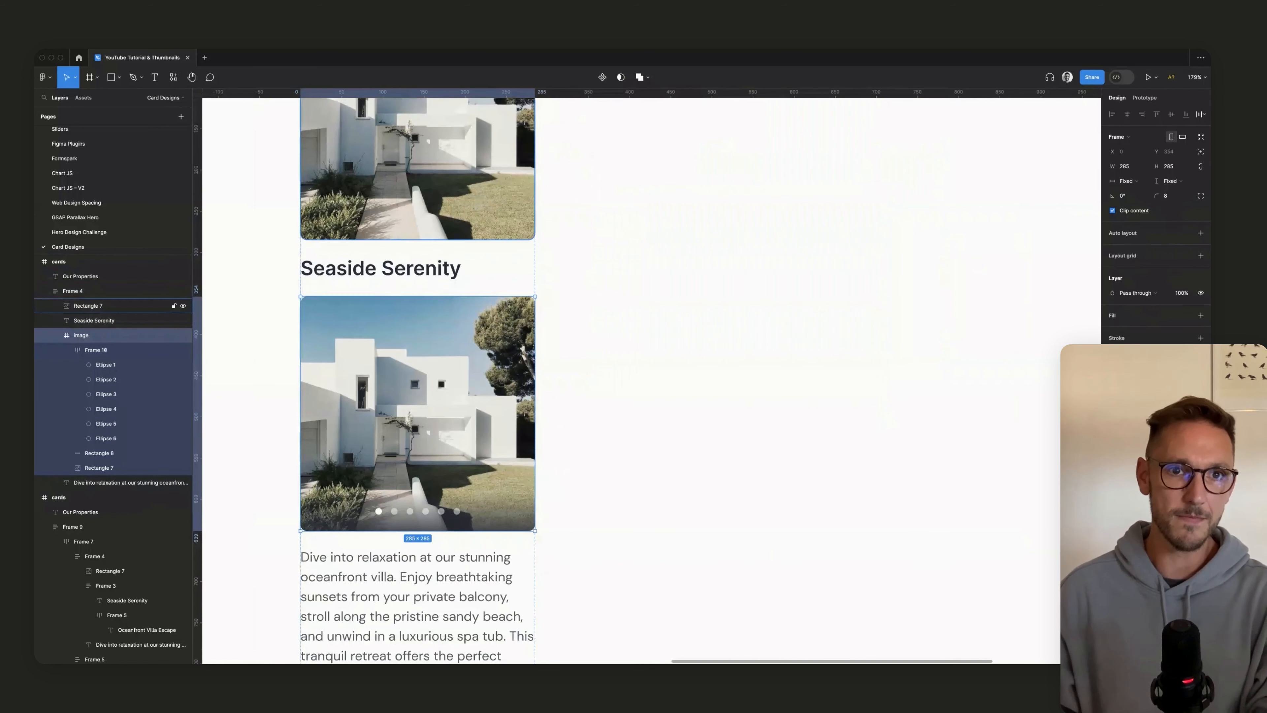
{"action": "key", "text": "Up"}
Step: Delete the card's original image without slider dots
{"action": "left_click", "coordinate": [85, 306]}
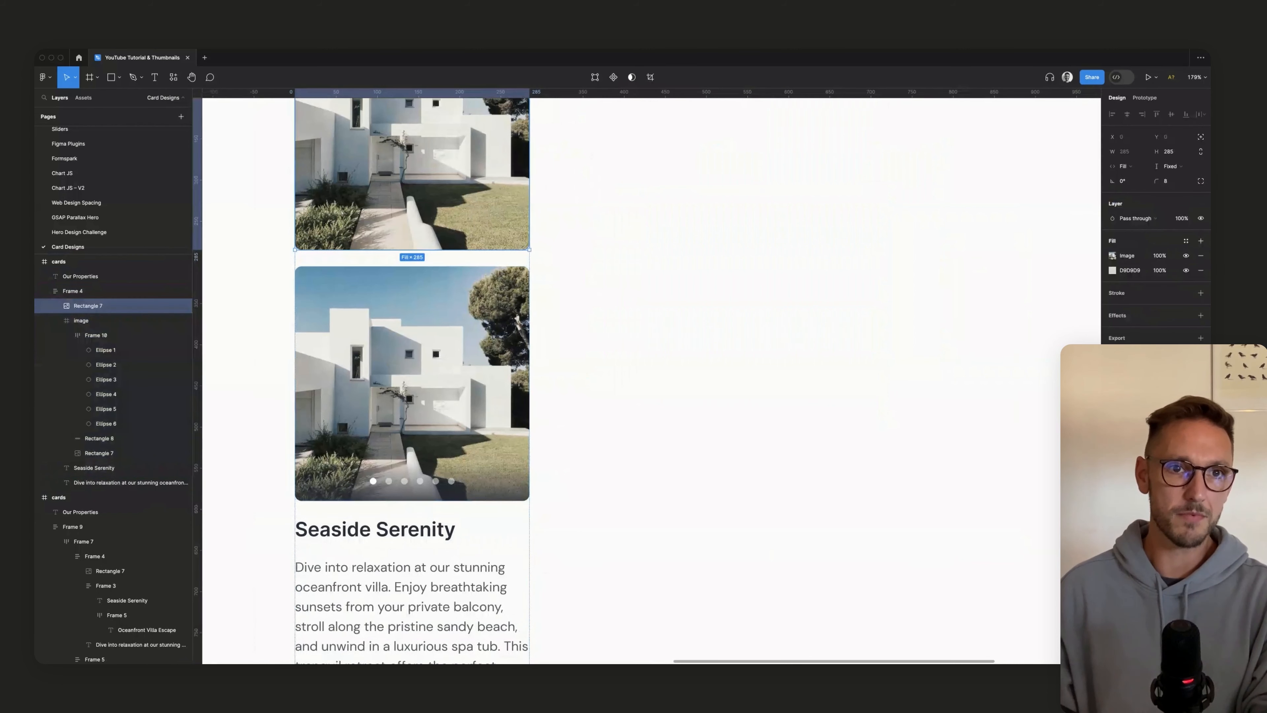
{"action": "key", "text": "Delete"}
{"action": "scroll", "coordinate": [649, 380], "scroll_direction": "down", "scroll_amount": 6}
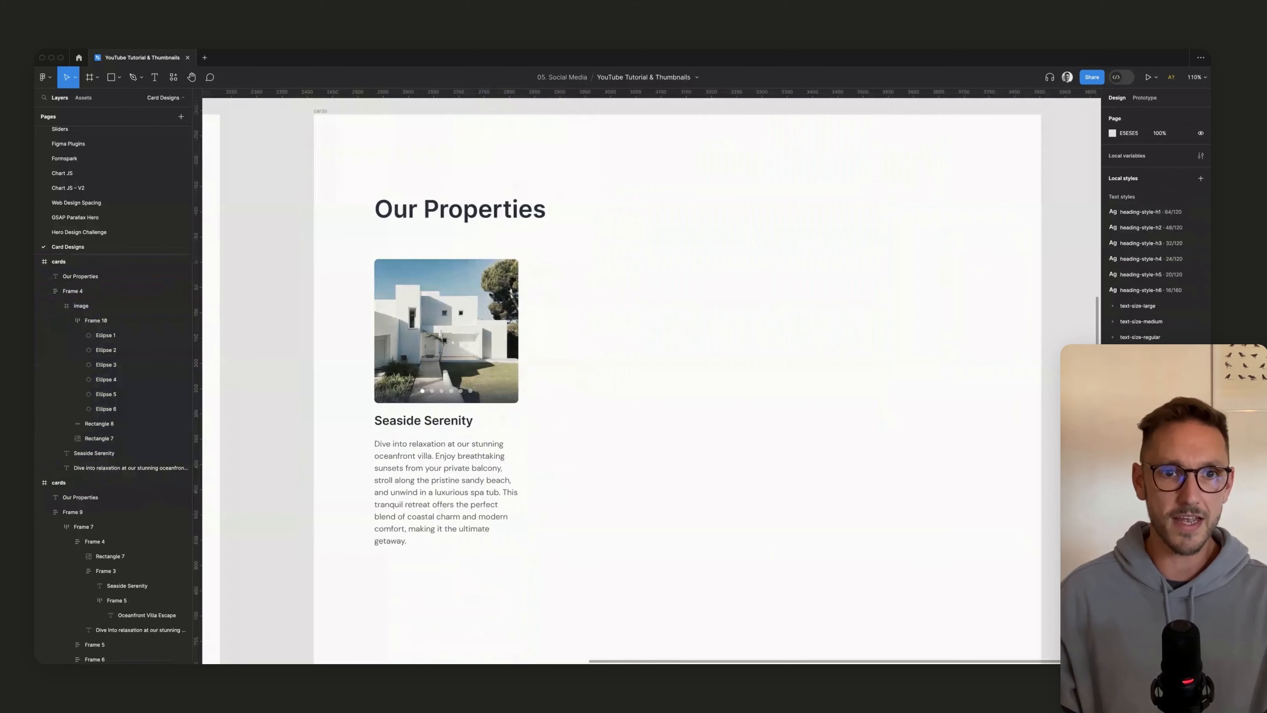
{"action": "scroll", "coordinate": [648, 380], "scroll_direction": "left", "scroll_amount": 10}
{"action": "scroll", "coordinate": [648, 379], "scroll_direction": "down", "scroll_amount": 2}
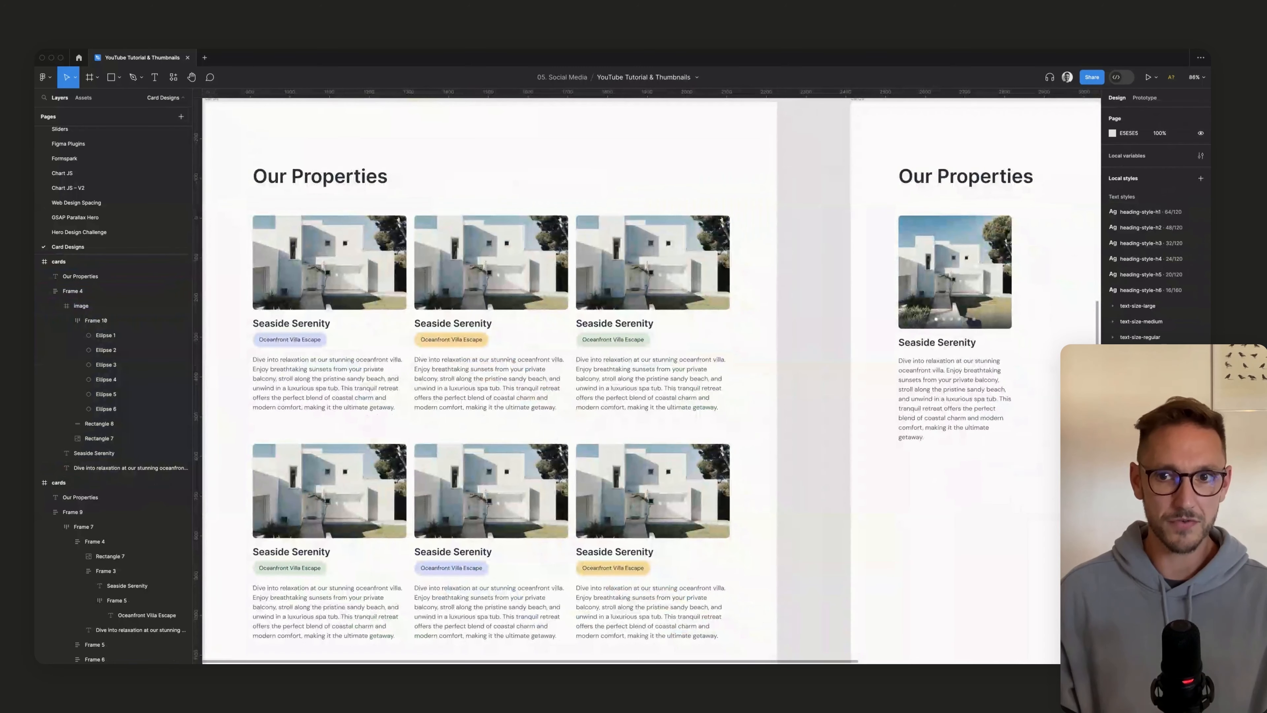
{"action": "scroll", "coordinate": [648, 380], "scroll_direction": "right", "scroll_amount": 5}
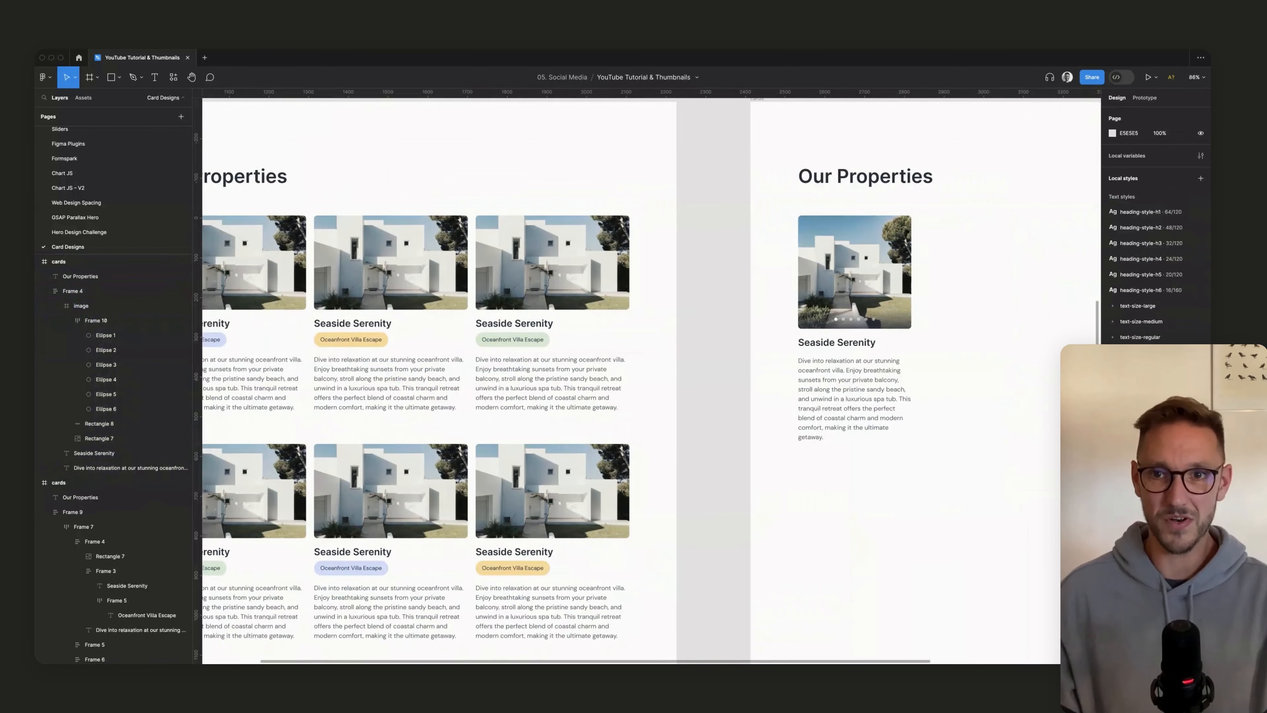
{"action": "scroll", "coordinate": [649, 379], "scroll_direction": "right", "scroll_amount": 6}
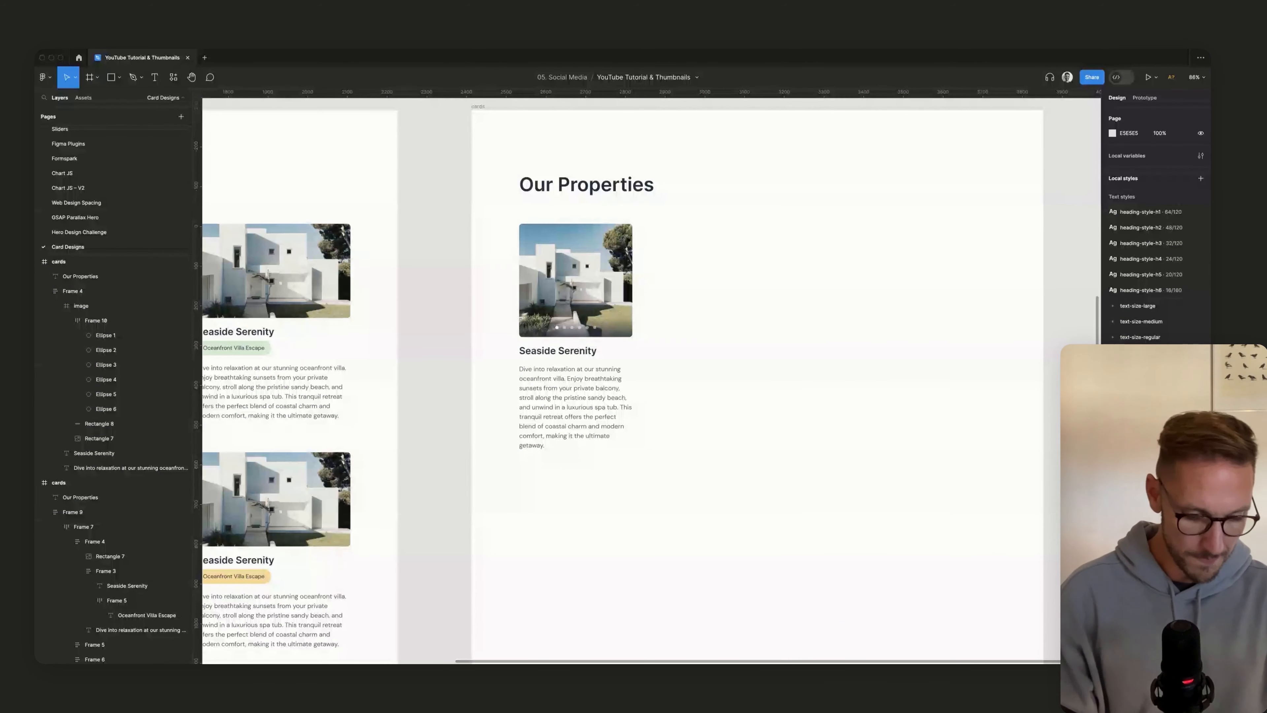
Step: Show the layout grids and duplicate the card three times to form a row of four cards spaced 20 px apart
{"action": "key", "text": "ctrl+shift+4"}
{"action": "scroll", "coordinate": [693, 247], "scroll_direction": "up", "scroll_amount": 4}
{"action": "scroll", "coordinate": [693, 247], "scroll_direction": "right", "scroll_amount": 3}
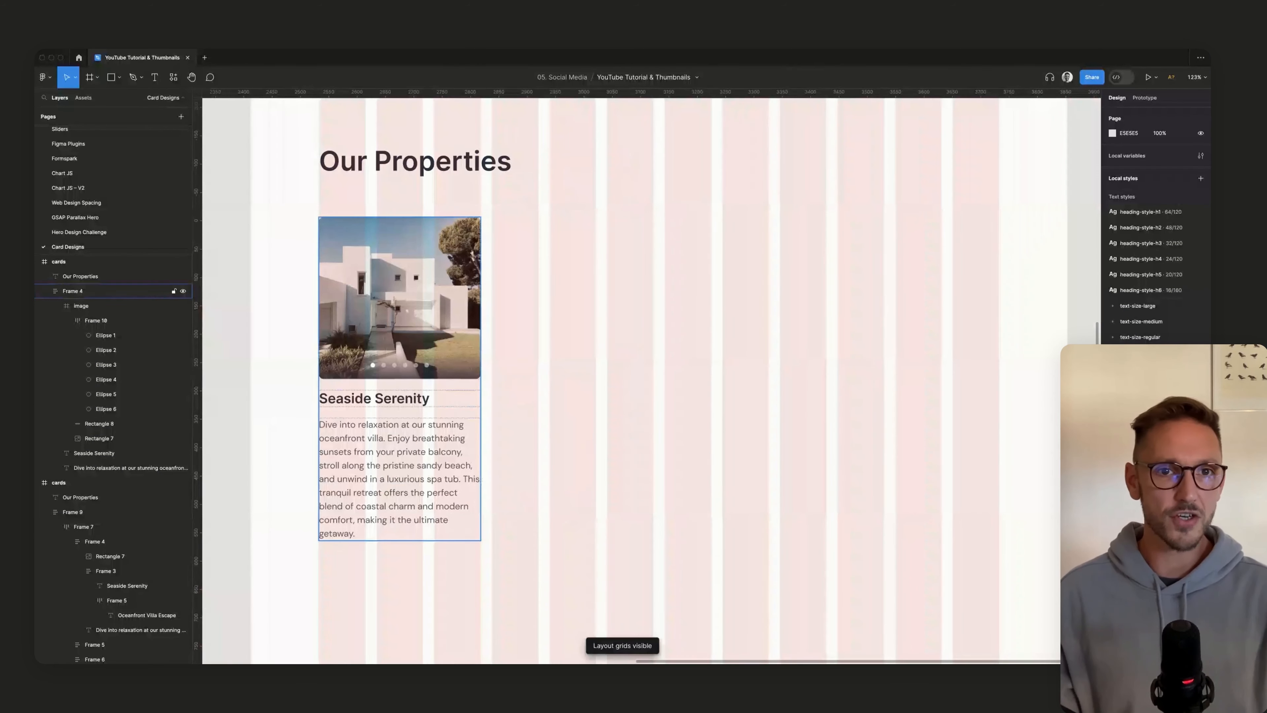
{"action": "left_click", "coordinate": [73, 291]}
{"action": "key", "text": "ctrl+d"}
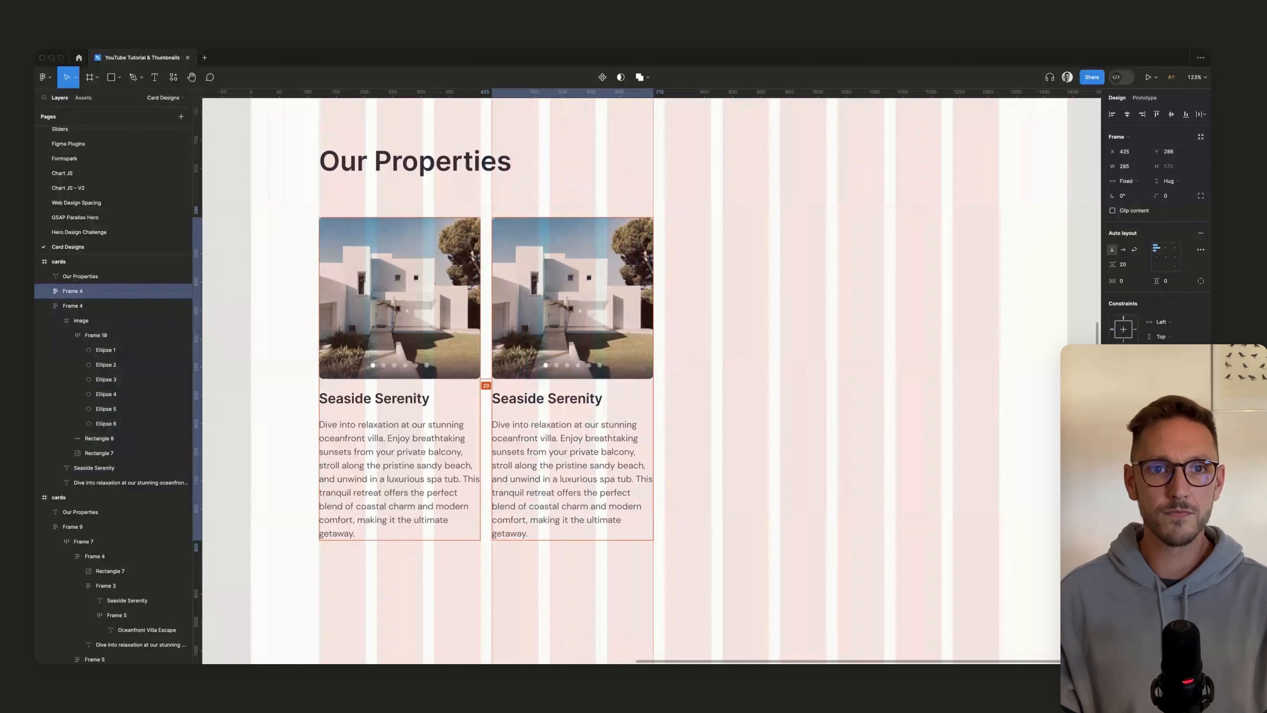
{"action": "key", "text": "ctrl+d"}
{"action": "key", "text": "ctrl+d"}
{"action": "key", "text": "Escape"}
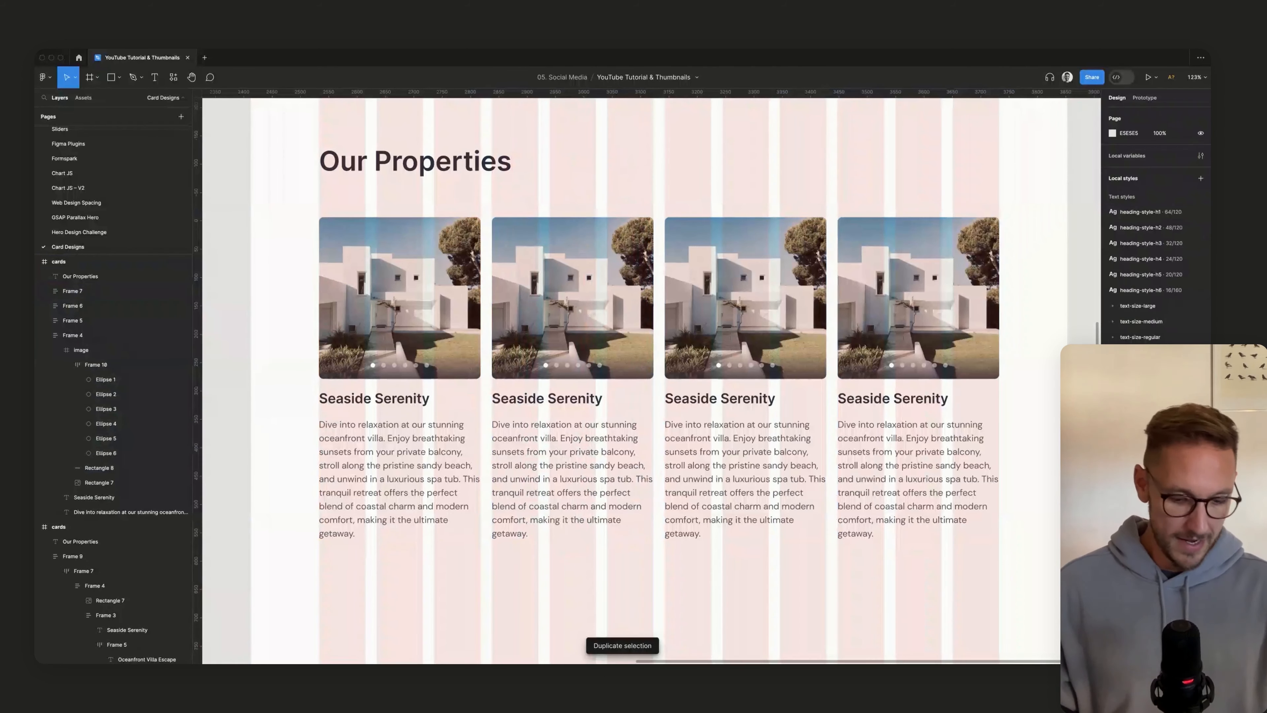
Step: Hide the layout grids and view both card layouts side by side
{"action": "key", "text": "shift+g"}
{"action": "scroll", "coordinate": [1008, 325], "scroll_direction": "down", "scroll_amount": 5}
{"action": "scroll", "coordinate": [631, 380], "scroll_direction": "up", "scroll_amount": 3}
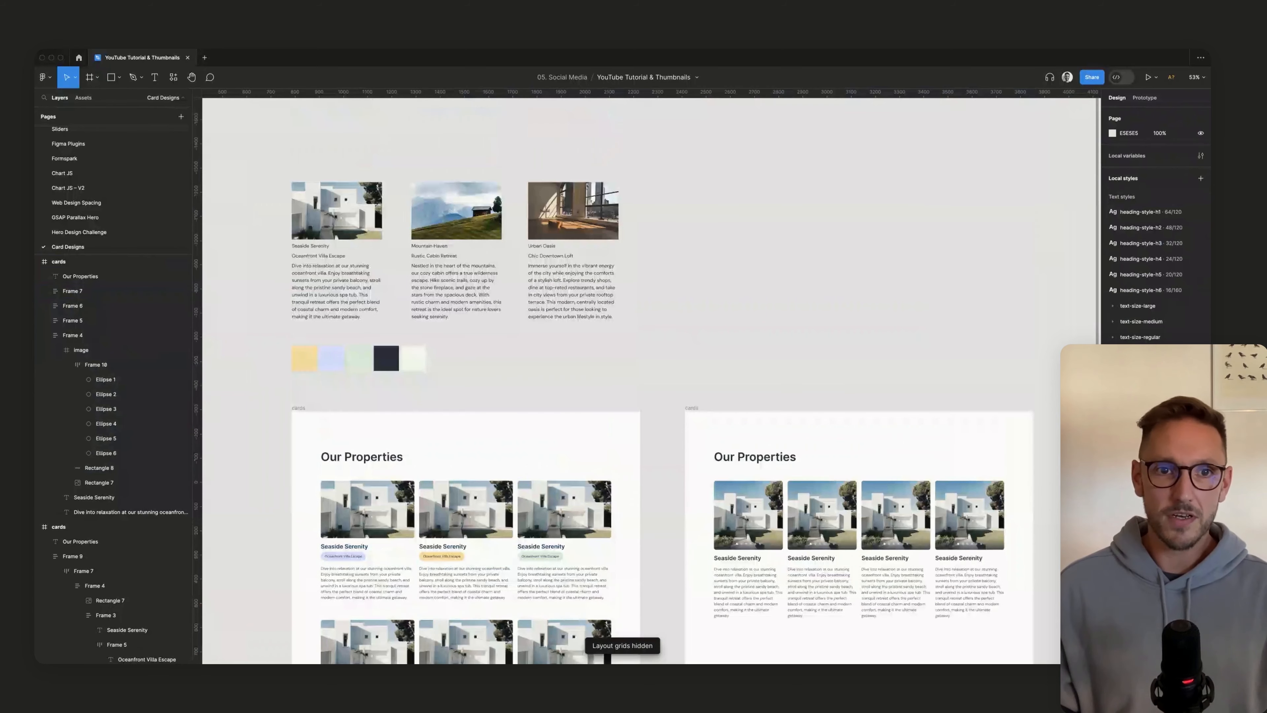
{"action": "scroll", "coordinate": [890, 349], "scroll_direction": "down", "scroll_amount": 2}
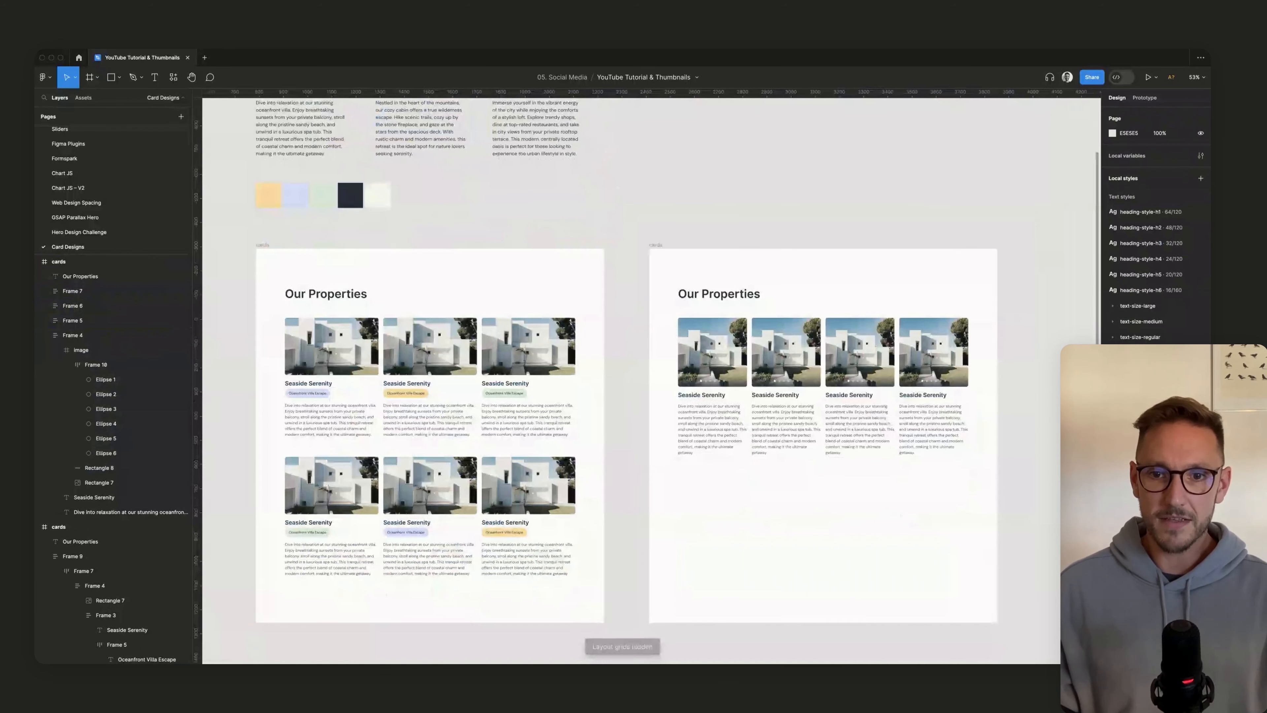
{"action": "scroll", "coordinate": [890, 349], "scroll_direction": "up", "scroll_amount": 2, "text": "ctrl"}
{"action": "scroll", "coordinate": [891, 349], "scroll_direction": "right", "scroll_amount": 2}
{"action": "left_click_drag", "start_coordinate": [466, 244], "coordinate": [891, 419]}
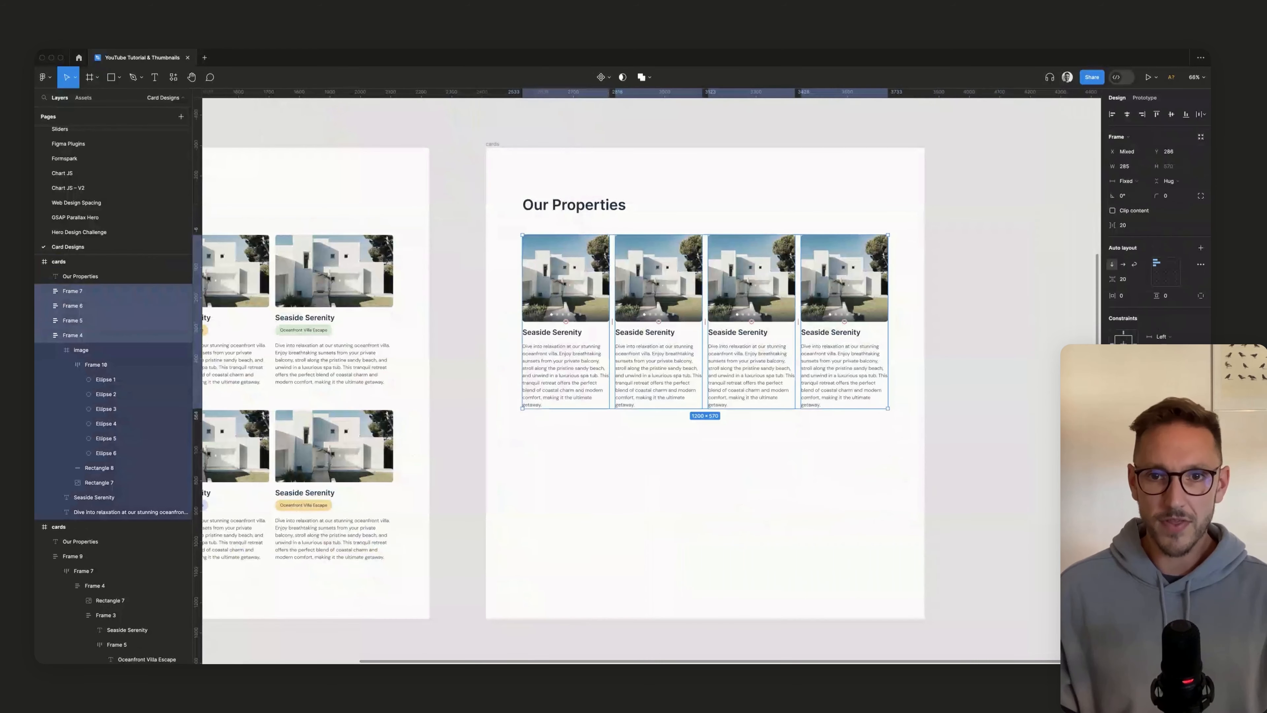
{"action": "left_click_drag", "start_coordinate": [749, 319], "coordinate": [749, 533], "text": "alt"}
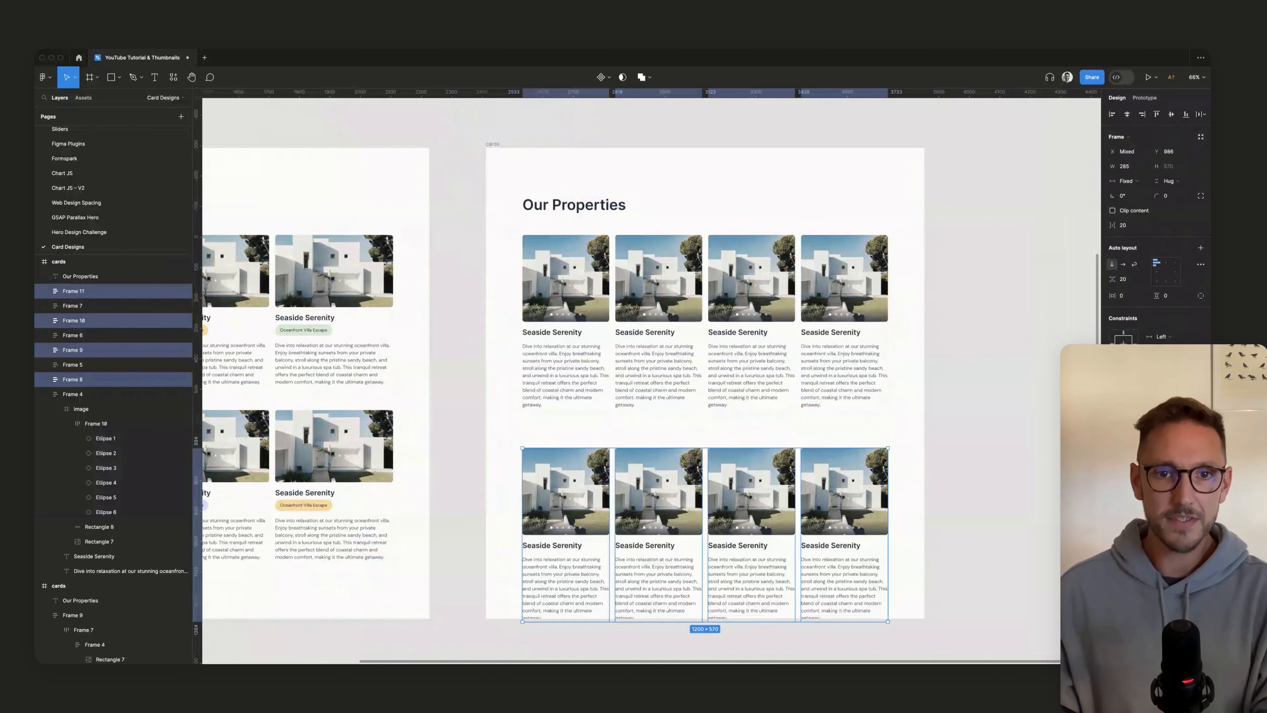
{"action": "key", "text": "Delete"}
Step: Wrap the row of four cards in an auto layout and duplicate the row directly below
{"action": "left_click_drag", "start_coordinate": [464, 232], "coordinate": [955, 420]}
{"action": "key", "text": "shift+a"}
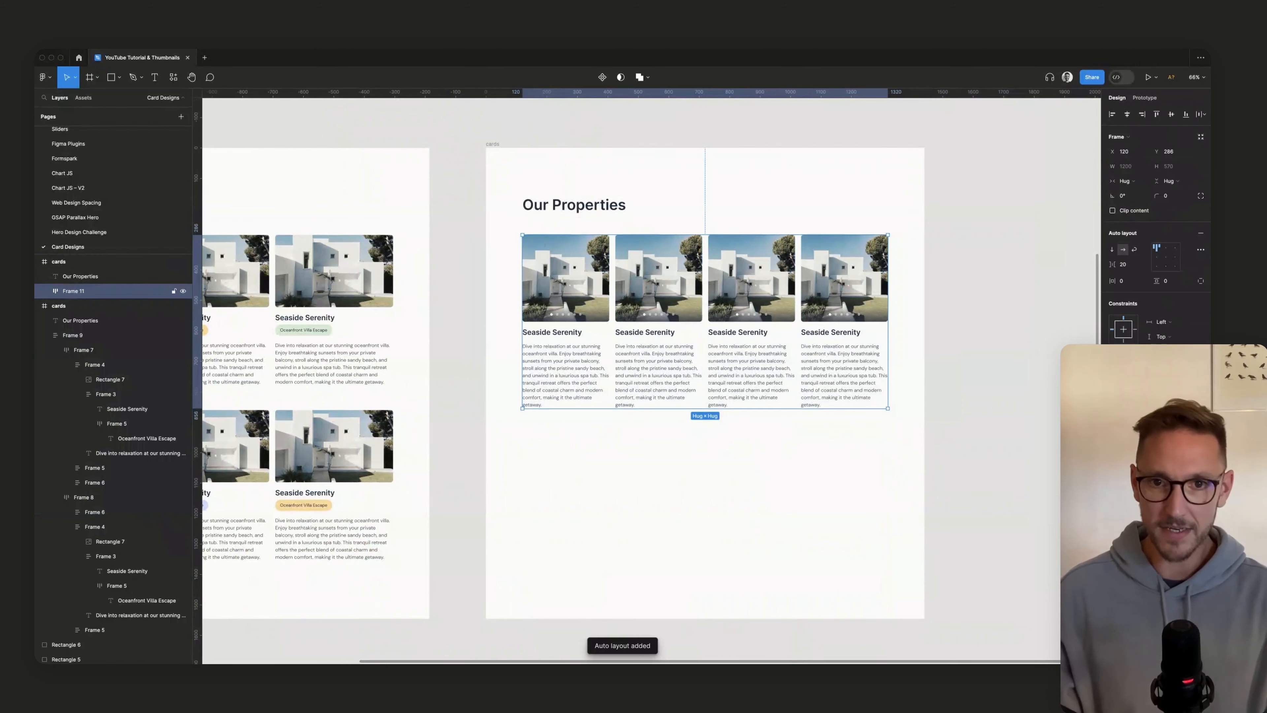
{"action": "left_click_drag", "start_coordinate": [749, 320], "coordinate": [750, 524], "text": "alt"}
Step: Combine both card rows in a vertical auto layout with 80 px spacing between the rows
{"action": "left_click", "coordinate": [749, 369], "text": "shift"}
{"action": "key", "text": "shift+a"}
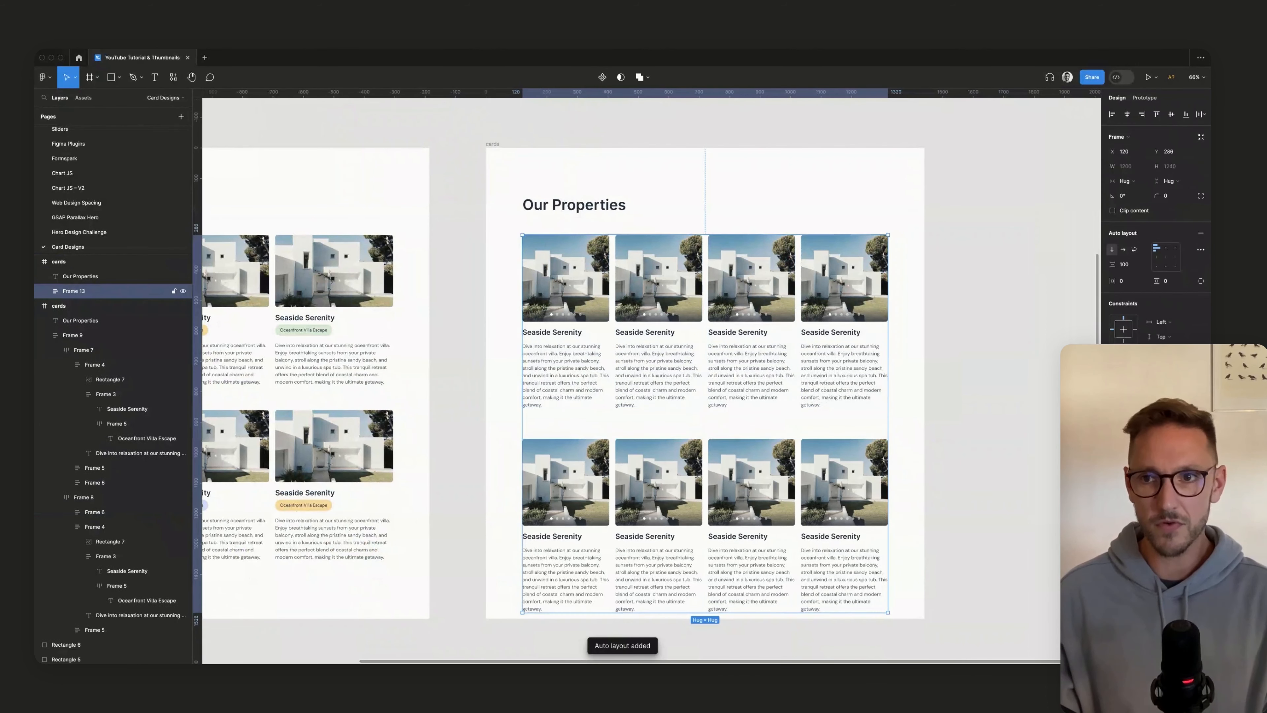
{"action": "left_click", "coordinate": [1124, 264]}
{"action": "type", "text": "80"}
{"action": "key", "text": "Tab"}
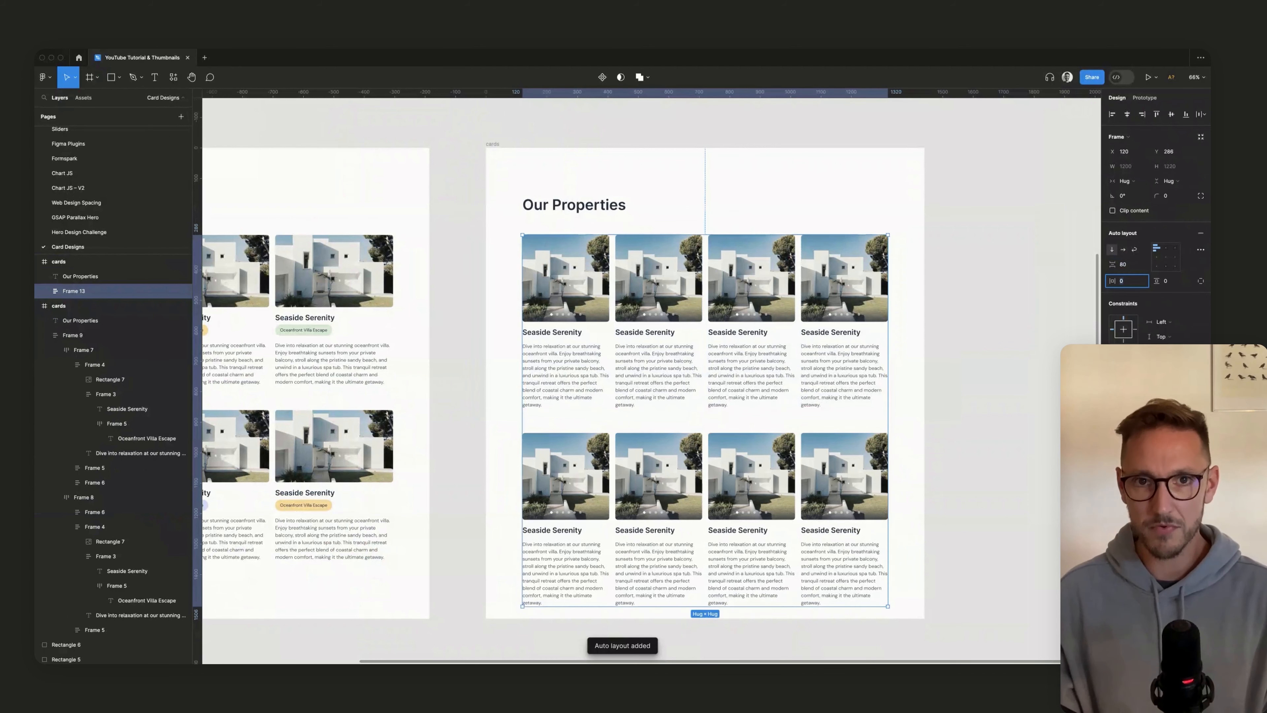
{"action": "left_click", "coordinate": [1008, 280]}
Step: Move the combined card rows down to sit 80 px below the Our Properties heading
{"action": "left_click", "coordinate": [75, 290]}
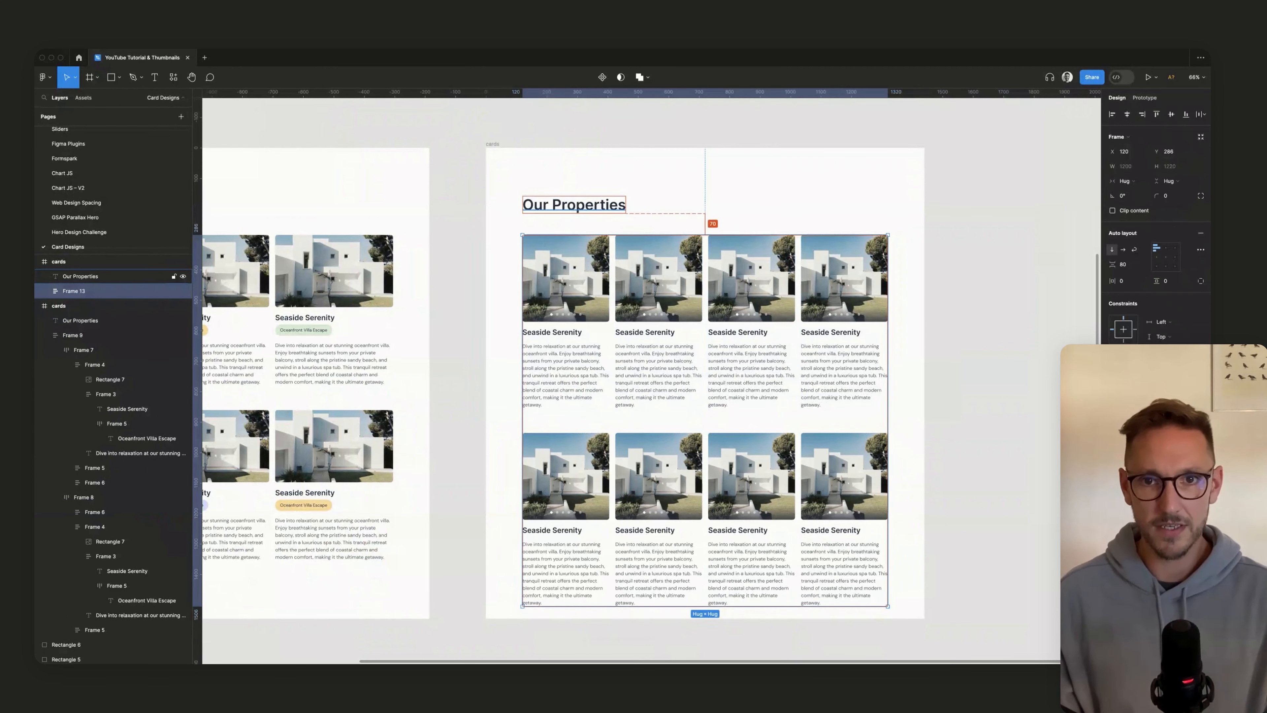
{"action": "key", "text": "shift+Down"}
{"action": "key", "text": "Down"}
{"action": "key", "text": "Down"}
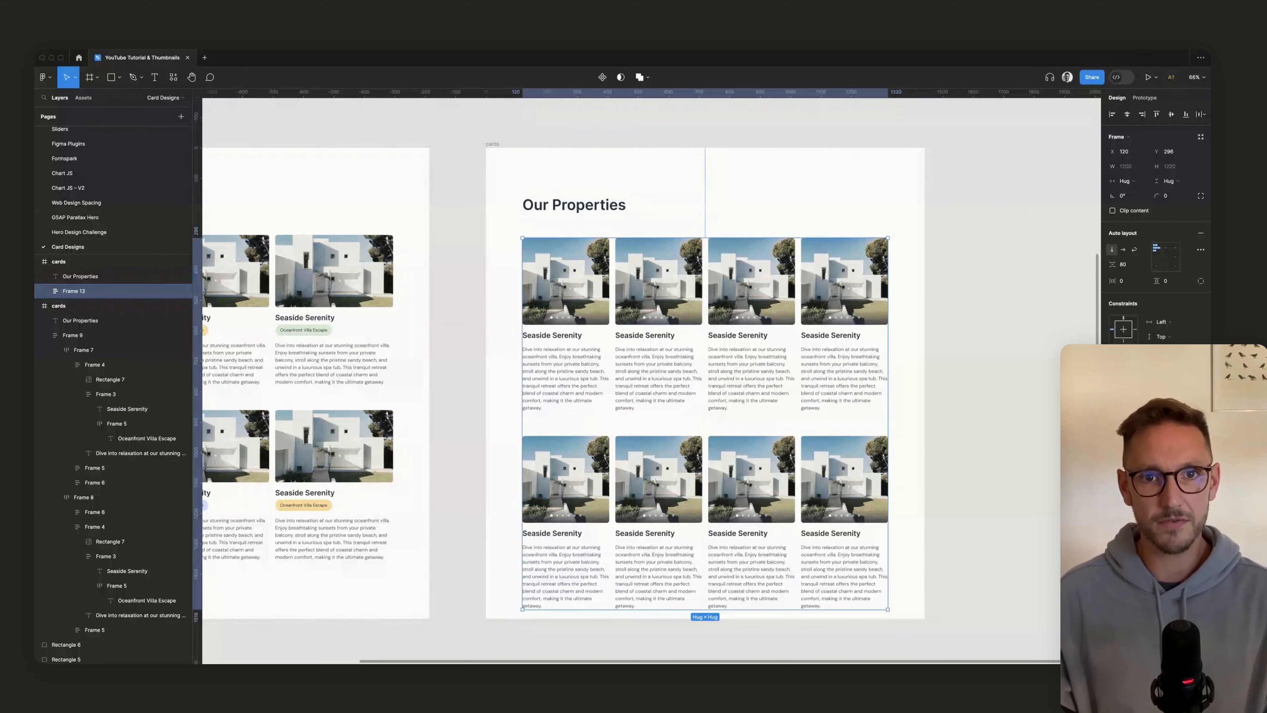
{"action": "key", "text": "Escape"}
Step: Extend the bottom of the four-column cards frame to a height of about 1827 px
{"action": "left_click", "coordinate": [100, 261]}
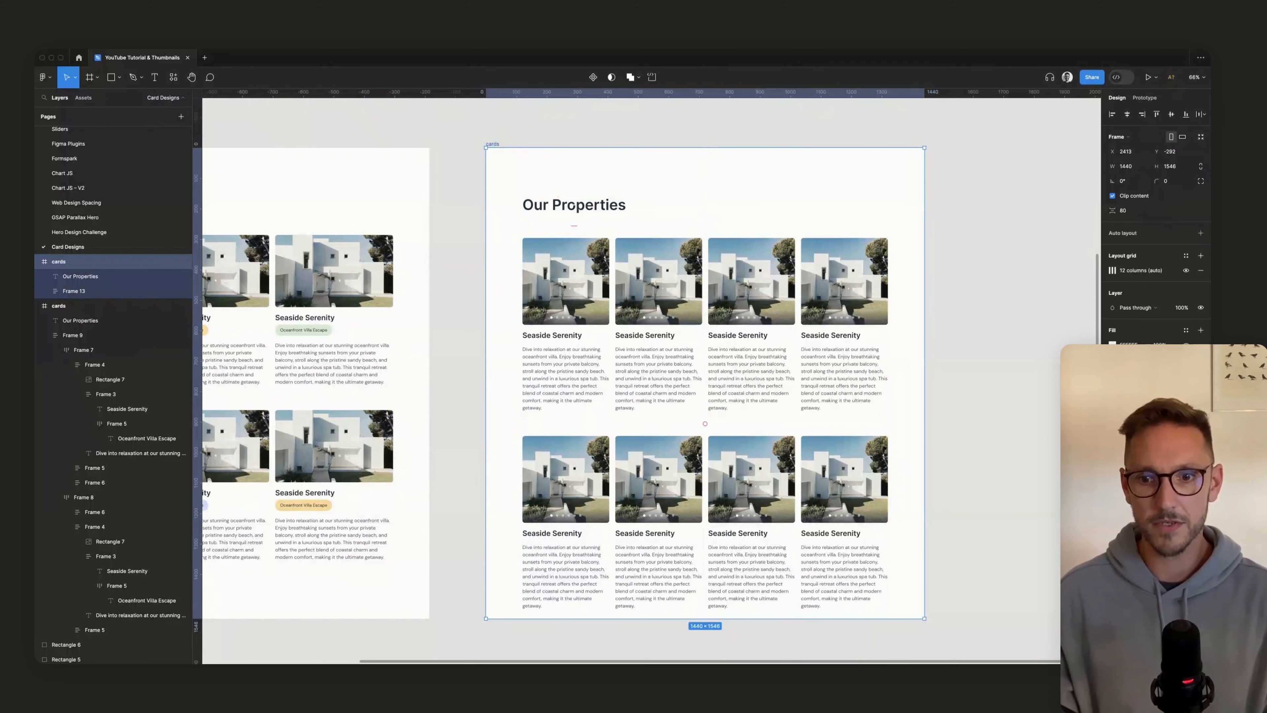
{"action": "mouse_move", "coordinate": [705, 619]}
{"action": "left_mouse_down"}
{"action": "mouse_move", "coordinate": [705, 662]}
{"action": "mouse_move", "coordinate": [705, 603]}
{"action": "left_mouse_up"}
{"action": "key", "text": "Escape"}
Step: Fill the images of all cards except the first with photos from the Unsplash plugin's interior preset and close the plugin
{"action": "scroll", "coordinate": [705, 500], "scroll_direction": "up", "scroll_amount": 2}
{"action": "scroll", "coordinate": [705, 499], "scroll_direction": "right", "scroll_amount": 2}
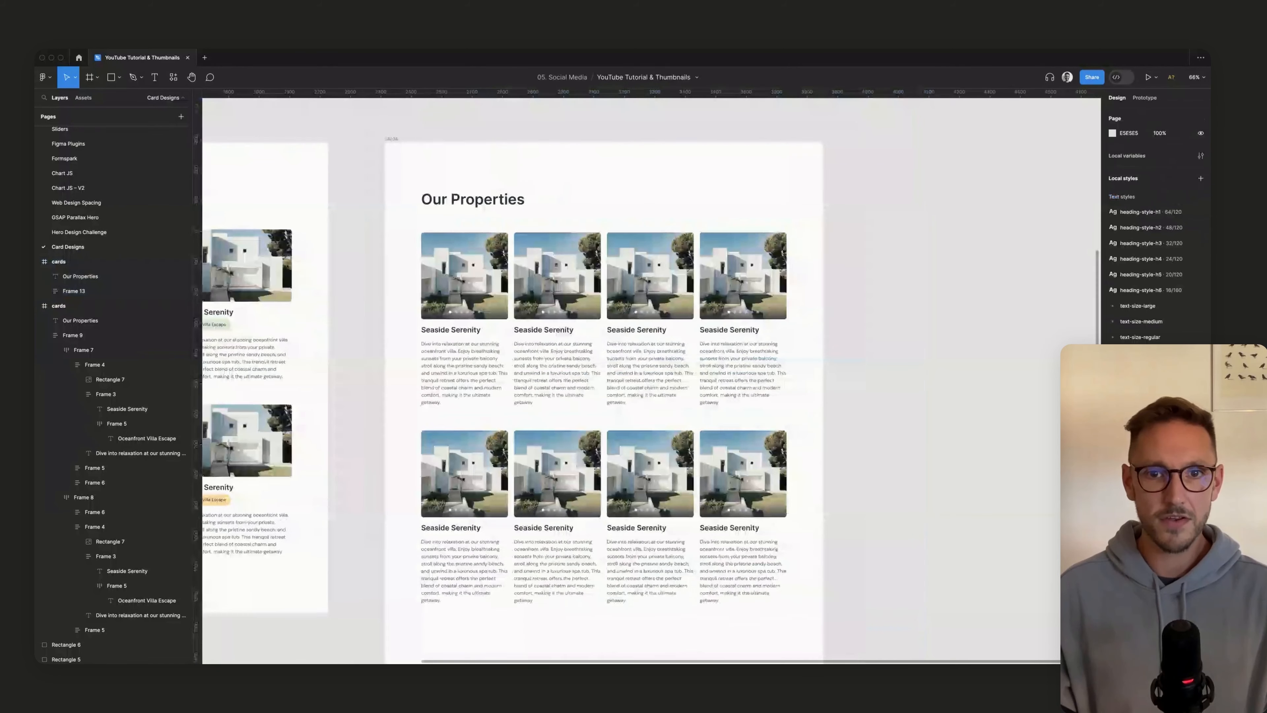
{"action": "left_click", "coordinate": [557, 276], "text": "super"}
{"action": "left_click", "coordinate": [650, 275], "text": "shift+super"}
{"action": "left_click", "coordinate": [743, 275], "text": "shift+super"}
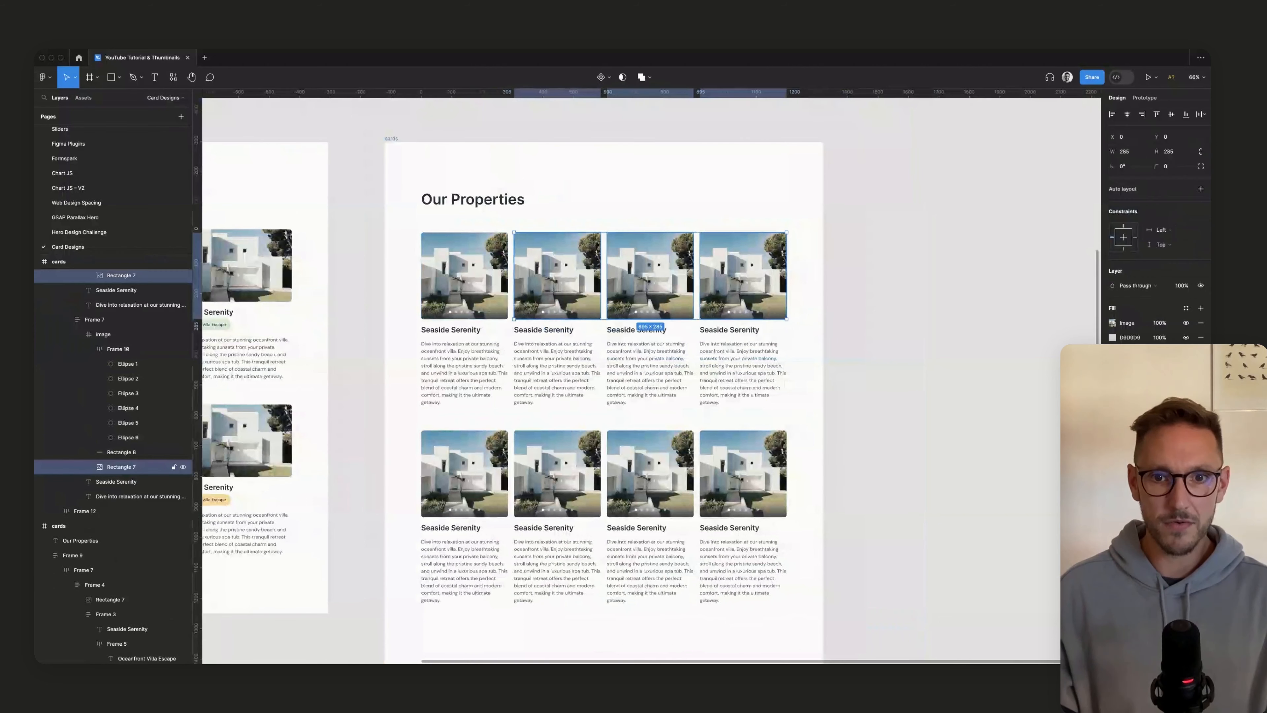
{"action": "left_click", "coordinate": [743, 473], "text": "shift+super"}
{"action": "left_click", "coordinate": [650, 473], "text": "shift+super"}
{"action": "left_click", "coordinate": [557, 473], "text": "shift+super"}
{"action": "left_click", "coordinate": [464, 473], "text": "shift+super"}
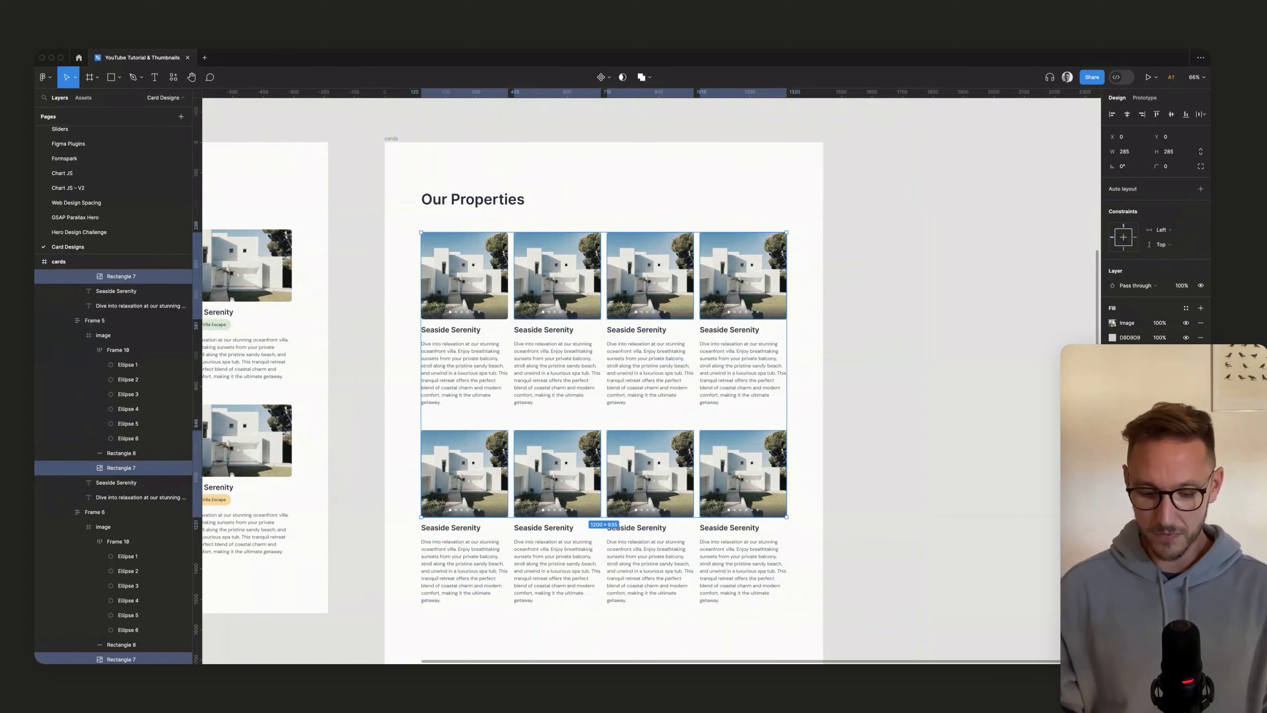
{"action": "key", "text": "super+slash"}
{"action": "type", "text": "unsplash"}
{"action": "key", "text": "Return"}
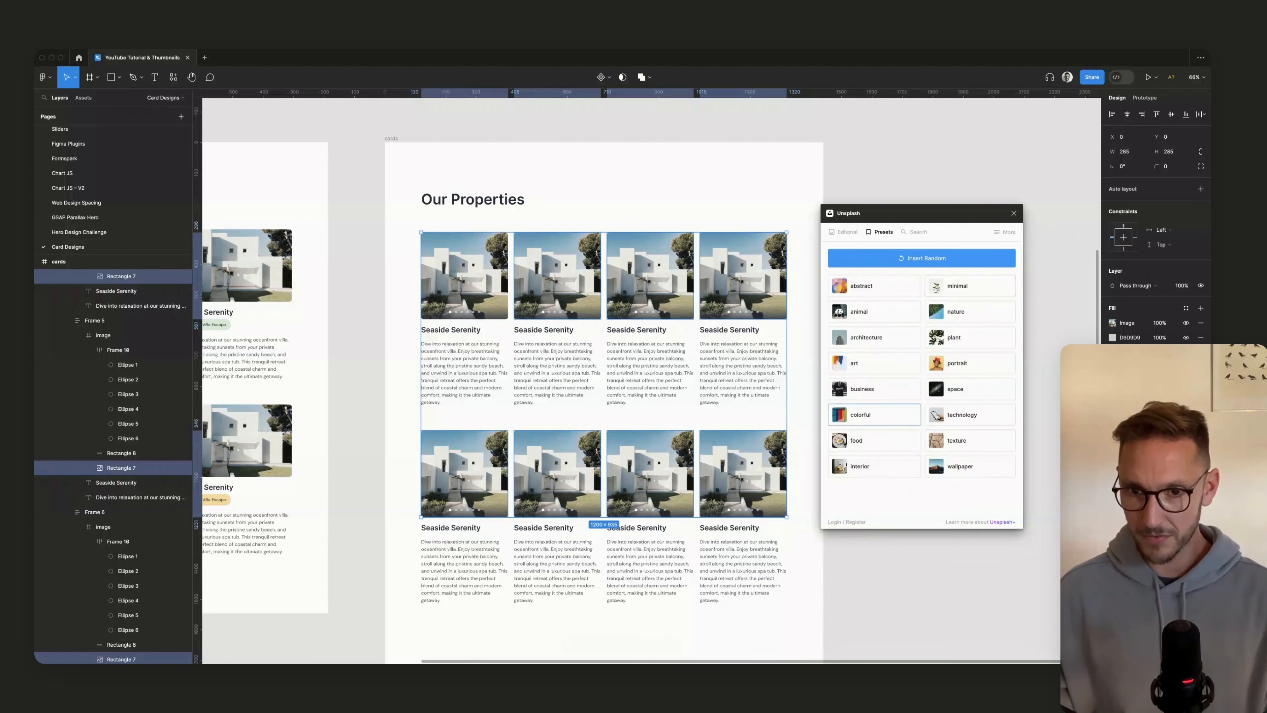
{"action": "left_click", "coordinate": [868, 465]}
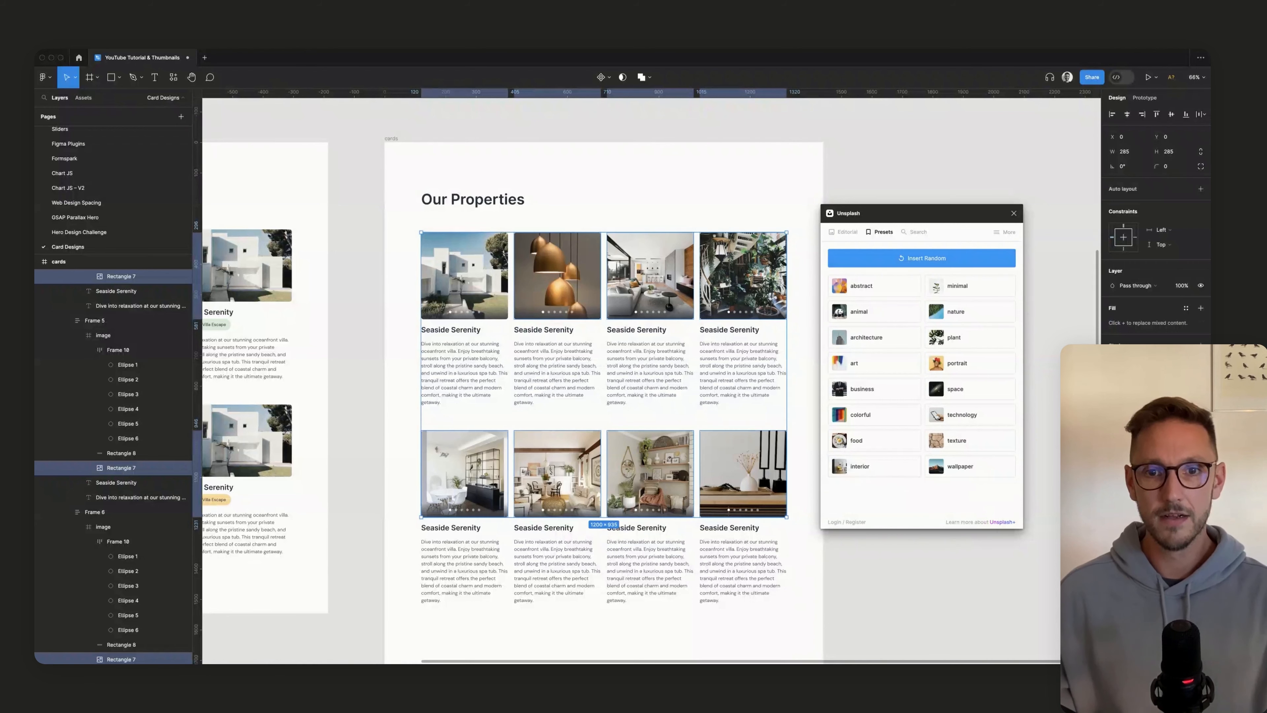
{"action": "left_click", "coordinate": [1014, 213]}
{"action": "left_click", "coordinate": [817, 192]}
Step: Duplicate the four-column cards frame and place the copy beside the original
{"action": "scroll", "coordinate": [816, 191], "scroll_direction": "up", "scroll_amount": 5}
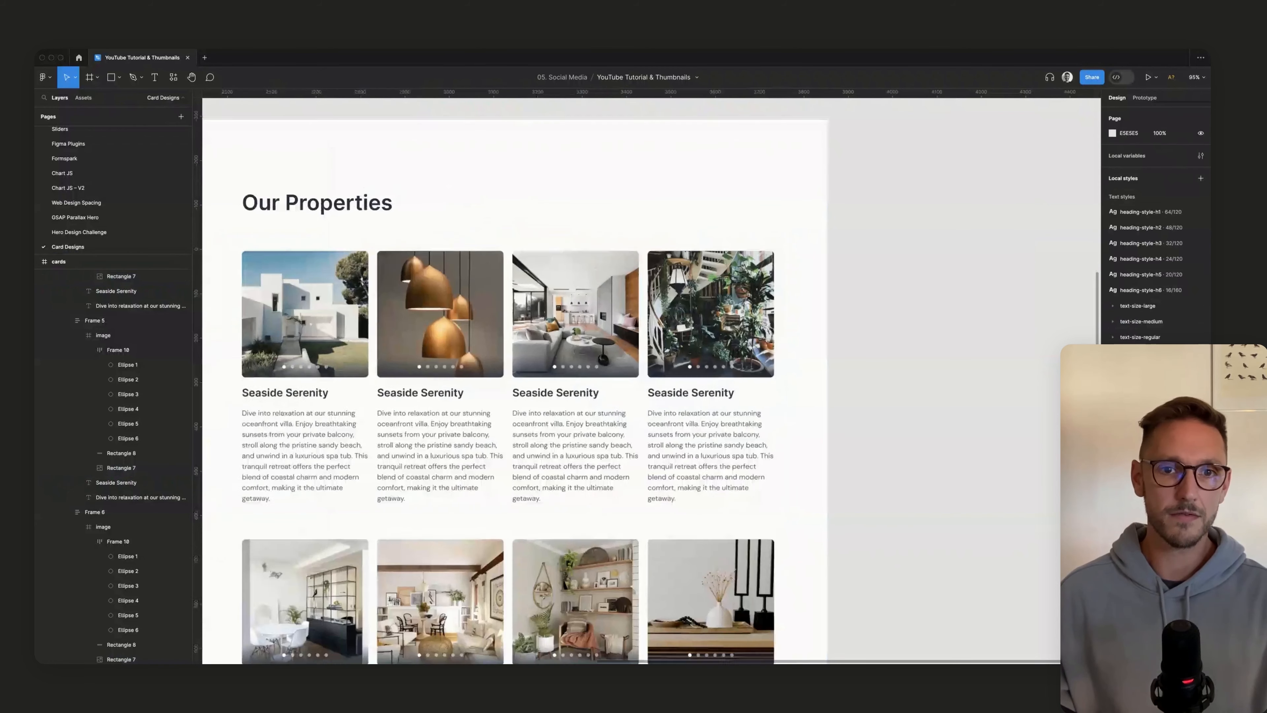
{"action": "scroll", "coordinate": [569, 390], "scroll_direction": "left", "scroll_amount": 3}
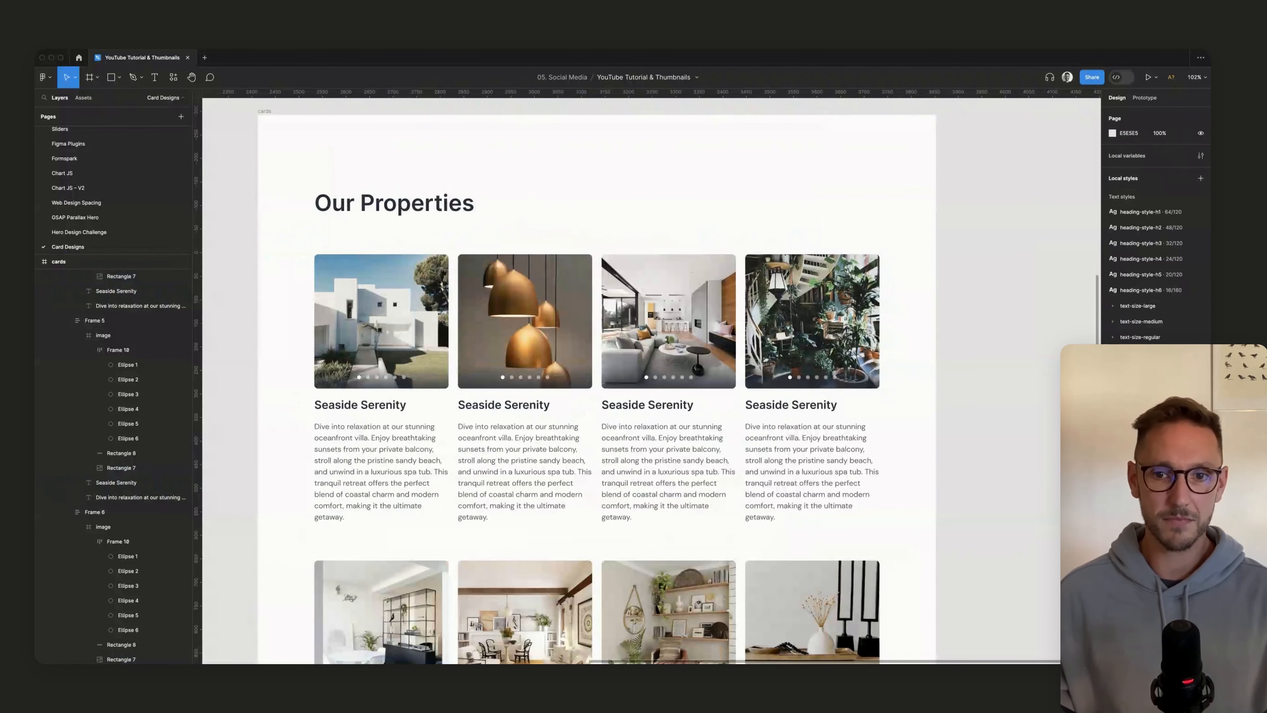
{"action": "scroll", "coordinate": [631, 379], "scroll_direction": "down", "scroll_amount": 5}
{"action": "scroll", "coordinate": [631, 380], "scroll_direction": "up", "scroll_amount": 4}
{"action": "scroll", "coordinate": [631, 379], "scroll_direction": "down", "scroll_amount": 6}
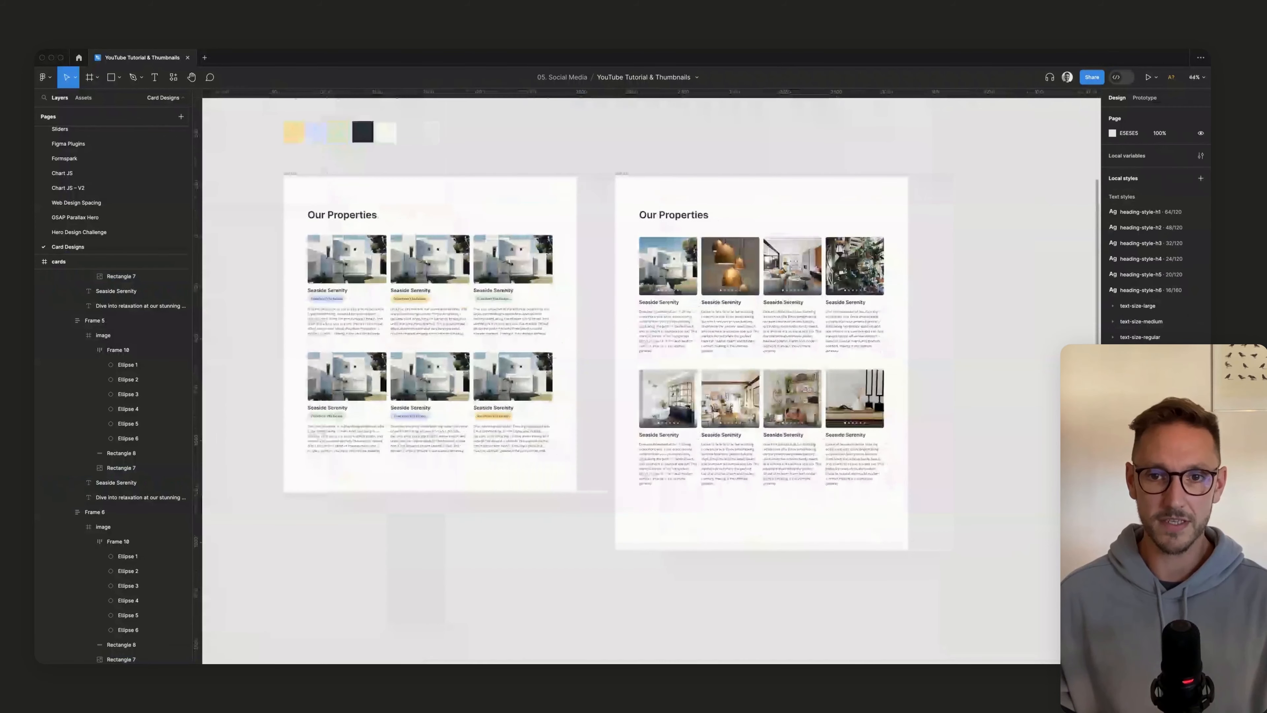
{"action": "scroll", "coordinate": [631, 379], "scroll_direction": "right", "scroll_amount": 3}
{"action": "scroll", "coordinate": [631, 380], "scroll_direction": "right", "scroll_amount": 3}
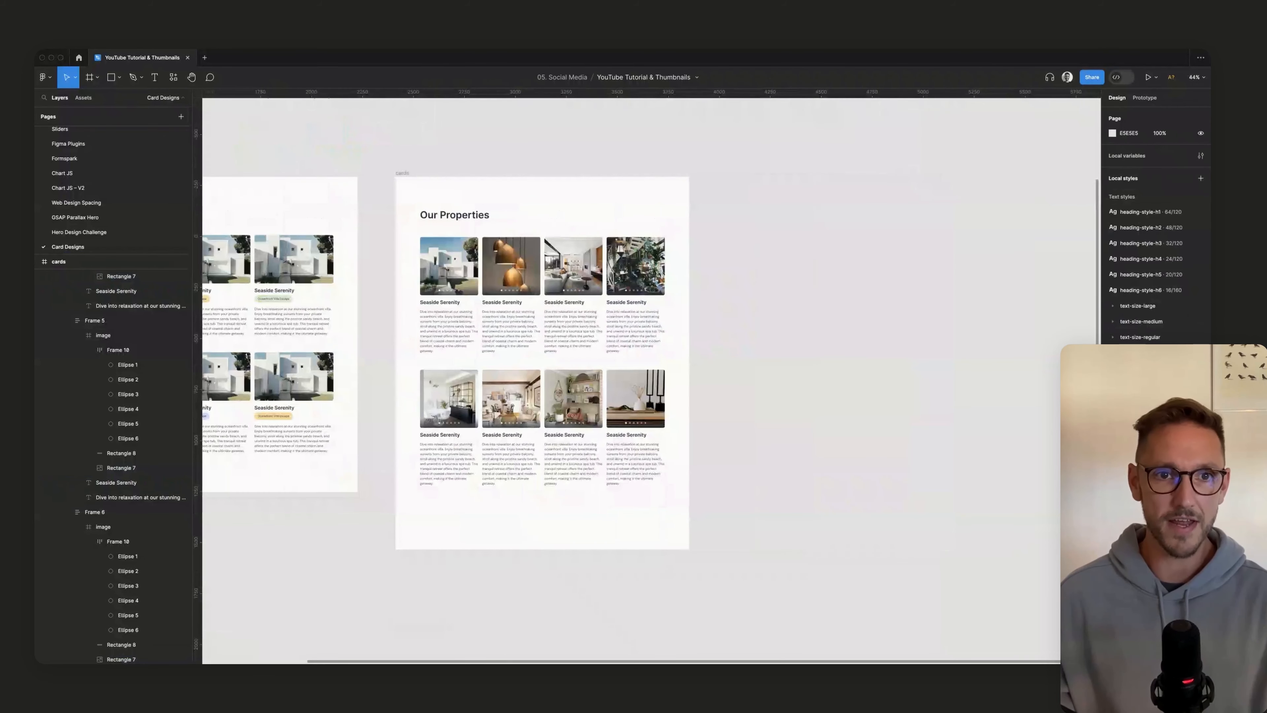
{"action": "left_click_drag", "start_coordinate": [402, 173], "coordinate": [731, 174]}
{"action": "key", "text": "Escape"}
{"action": "scroll", "coordinate": [631, 379], "scroll_direction": "right", "scroll_amount": 3}
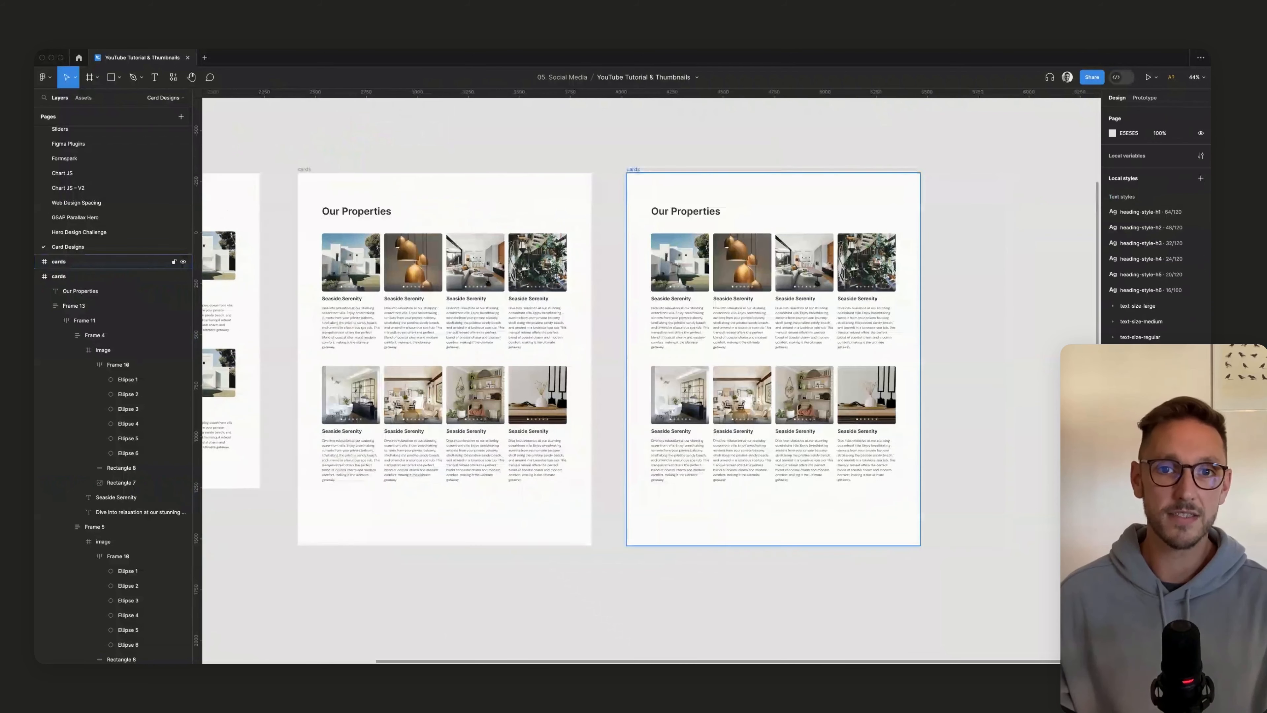
Step: Extend the bottom edge of the duplicated cards frame to make it taller
{"action": "left_click", "coordinate": [110, 261]}
{"action": "scroll", "coordinate": [631, 319], "scroll_direction": "down", "scroll_amount": 5}
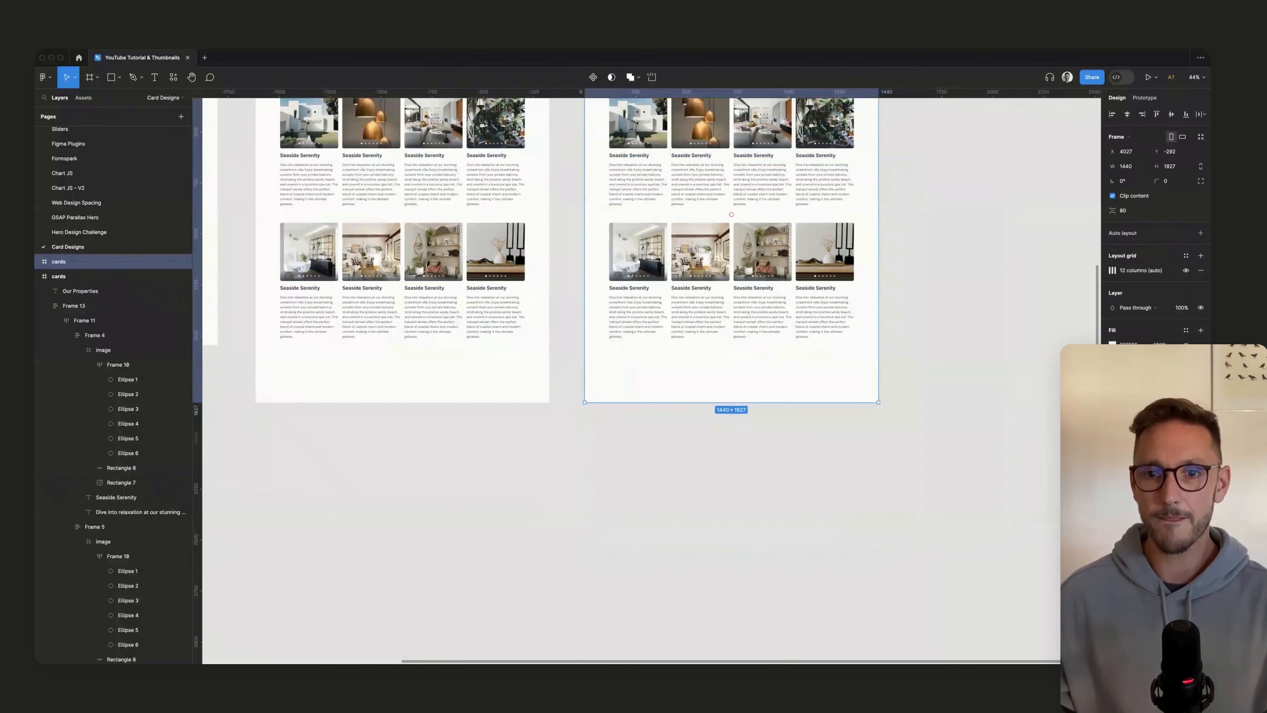
{"action": "key", "text": "Escape"}
{"action": "scroll", "coordinate": [731, 214], "scroll_direction": "up", "scroll_amount": 5}
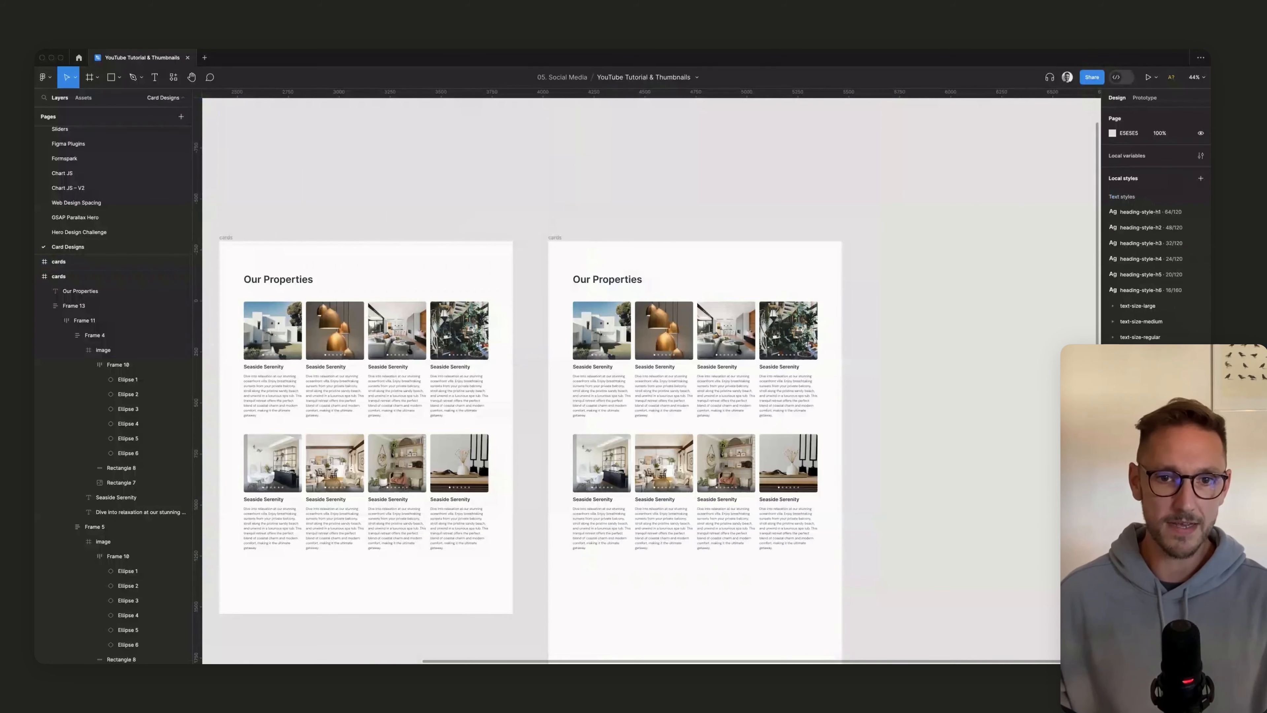
Step: Move the Our Properties heading and both card rows down inside the duplicated frame
{"action": "left_click_drag", "start_coordinate": [586, 579], "coordinate": [774, 245]}
{"action": "left_click_drag", "start_coordinate": [607, 279], "coordinate": [607, 419]}
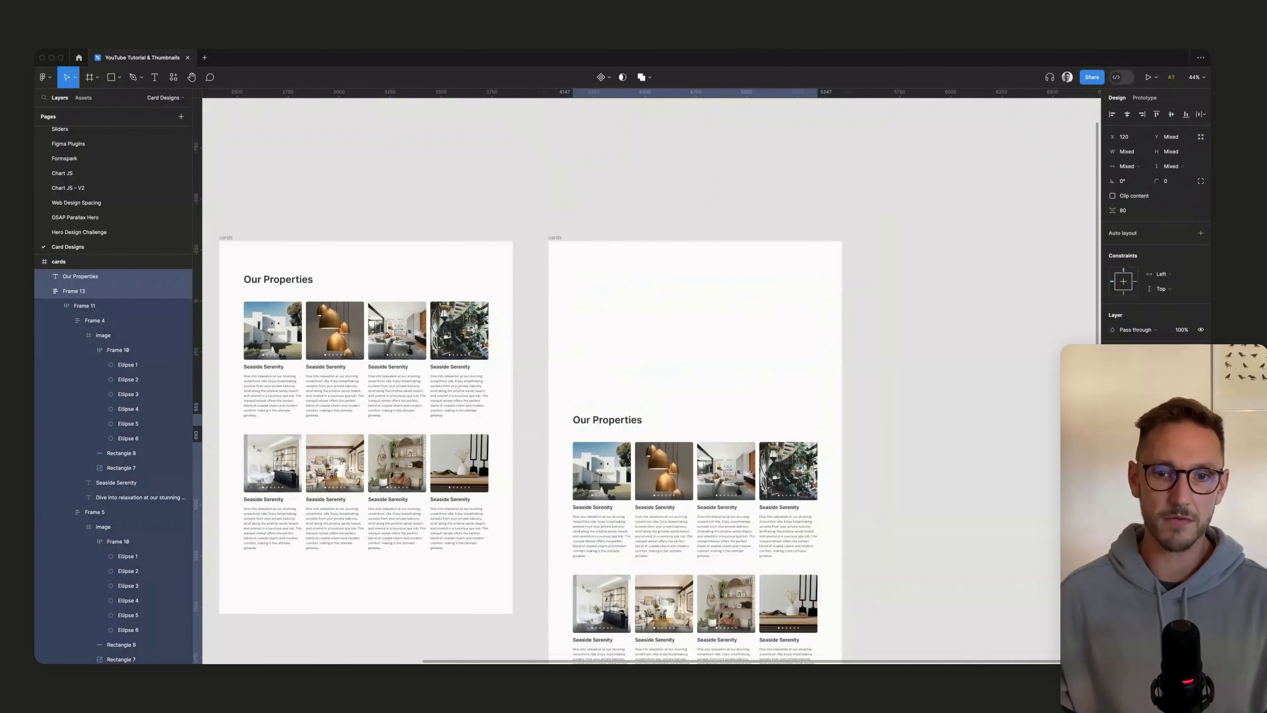
{"action": "key", "text": "Escape"}
Step: Change the duplicated frame's heading to "Some properties we think you'll like..."
{"action": "scroll", "coordinate": [631, 380], "scroll_direction": "down", "scroll_amount": 5}
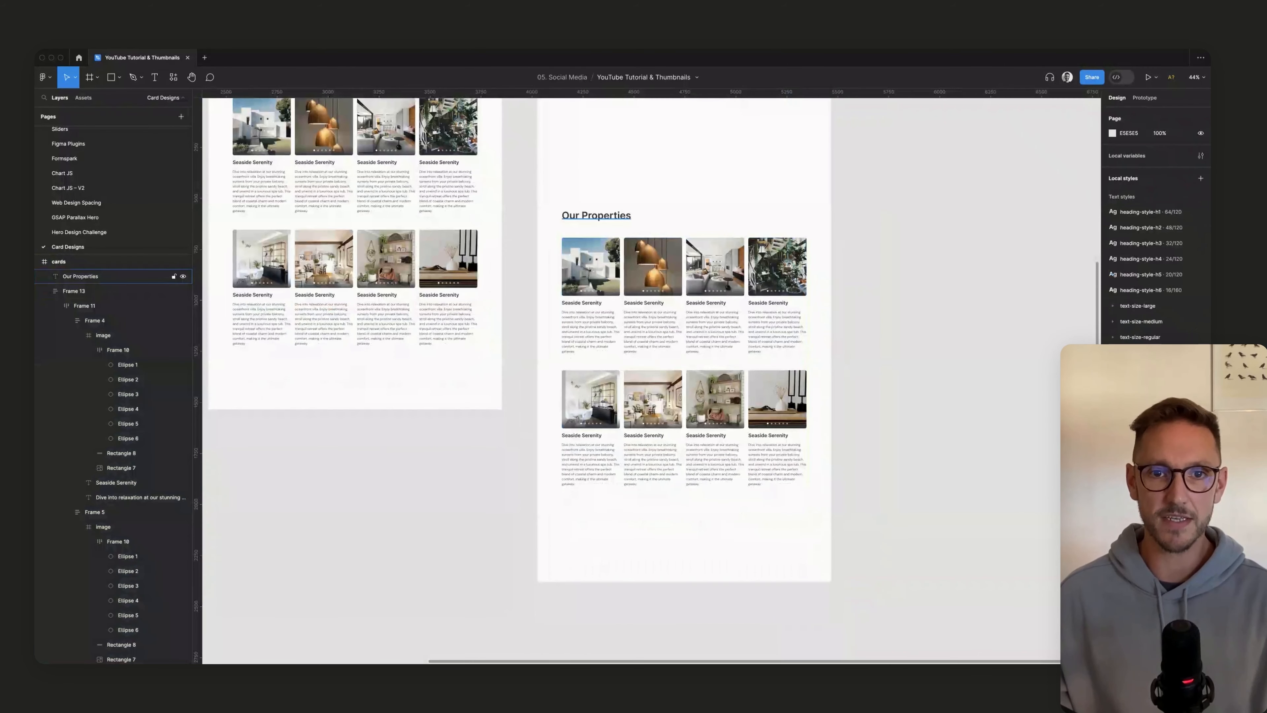
{"action": "left_click", "coordinate": [80, 276]}
{"action": "key", "text": "Return"}
{"action": "type", "text": "Some"}
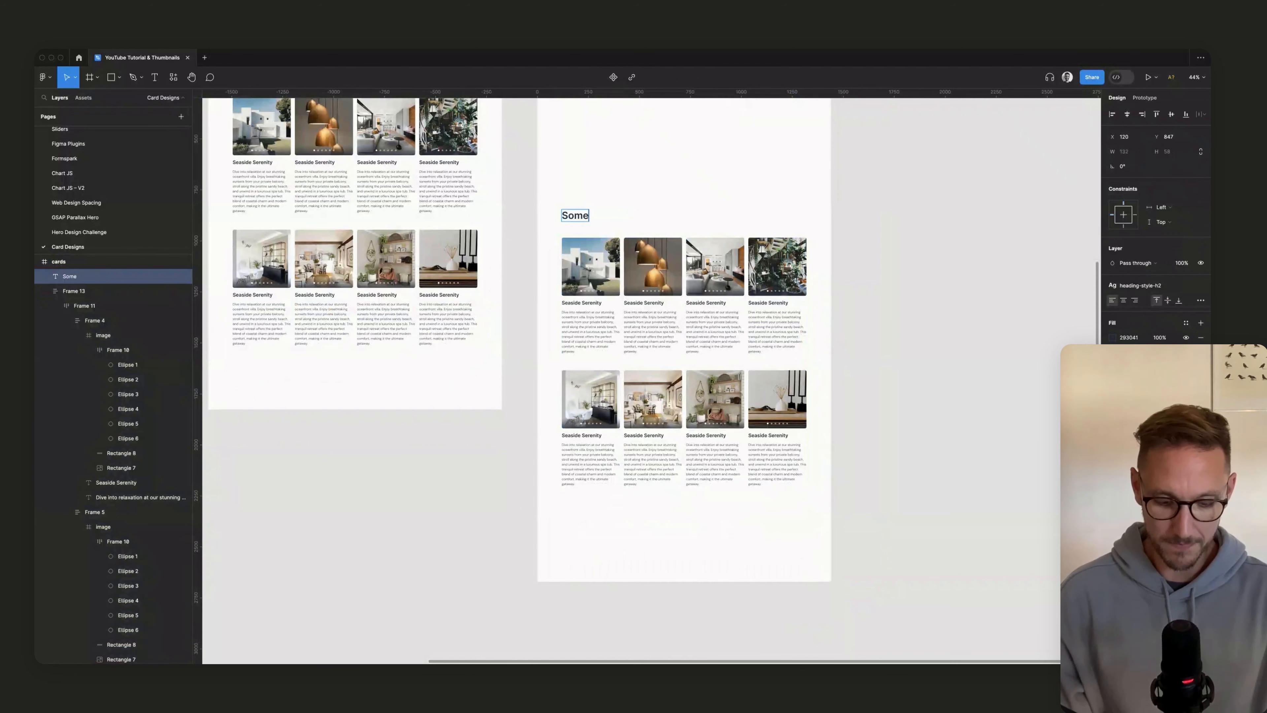
{"action": "type", "text": " properties we think you'll like..."}
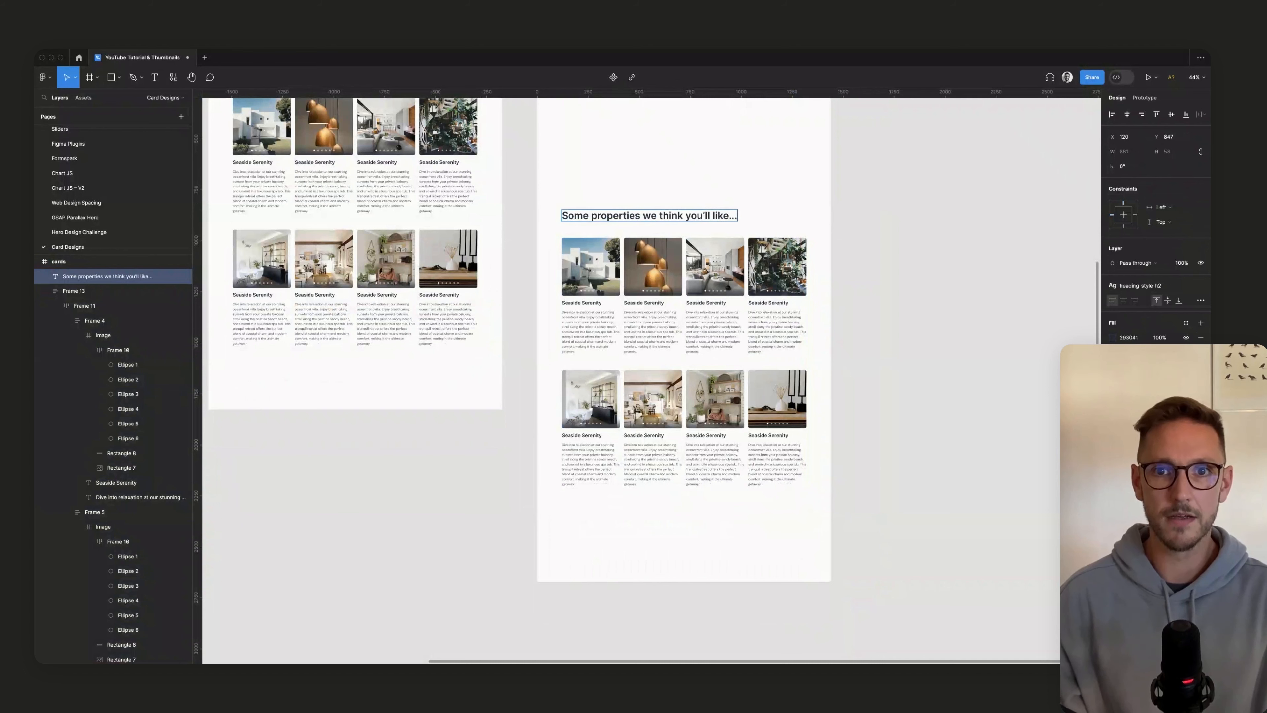
{"action": "key", "text": "Escape"}
{"action": "key", "text": "Escape"}
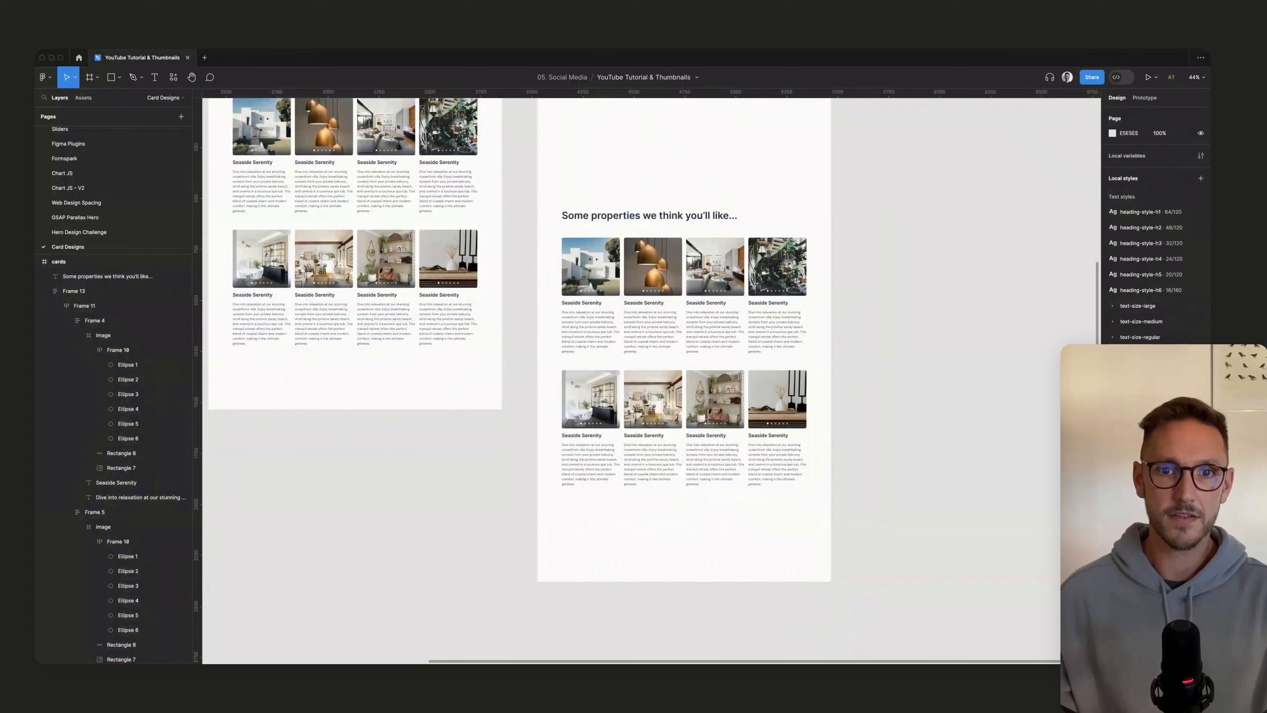
Step: Move the "Some properties we think you'll like..." heading and its card rows further down to leave more room above them
{"action": "scroll", "coordinate": [631, 380], "scroll_direction": "up", "scroll_amount": 2}
{"action": "left_click_drag", "start_coordinate": [644, 231], "coordinate": [698, 320]}
{"action": "scroll", "coordinate": [688, 340], "scroll_direction": "up", "scroll_amount": 2}
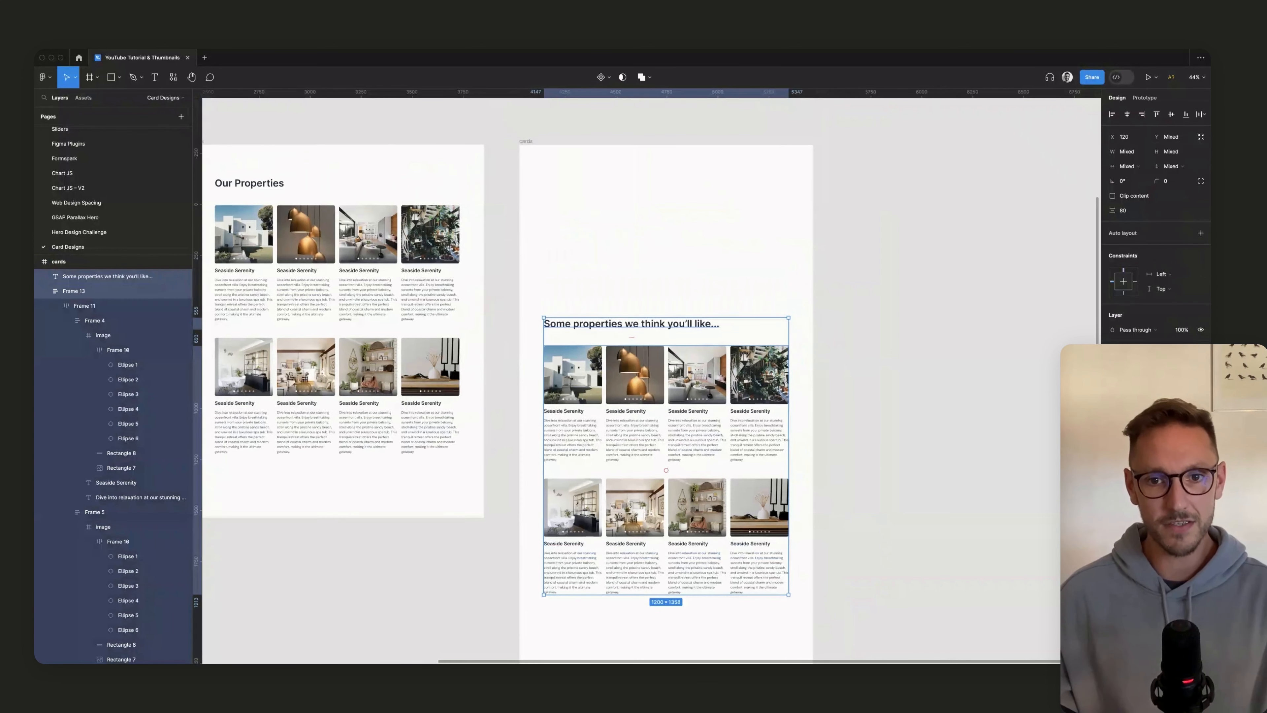
{"action": "left_click_drag", "start_coordinate": [688, 369], "coordinate": [688, 418]}
{"action": "key", "text": "Escape"}
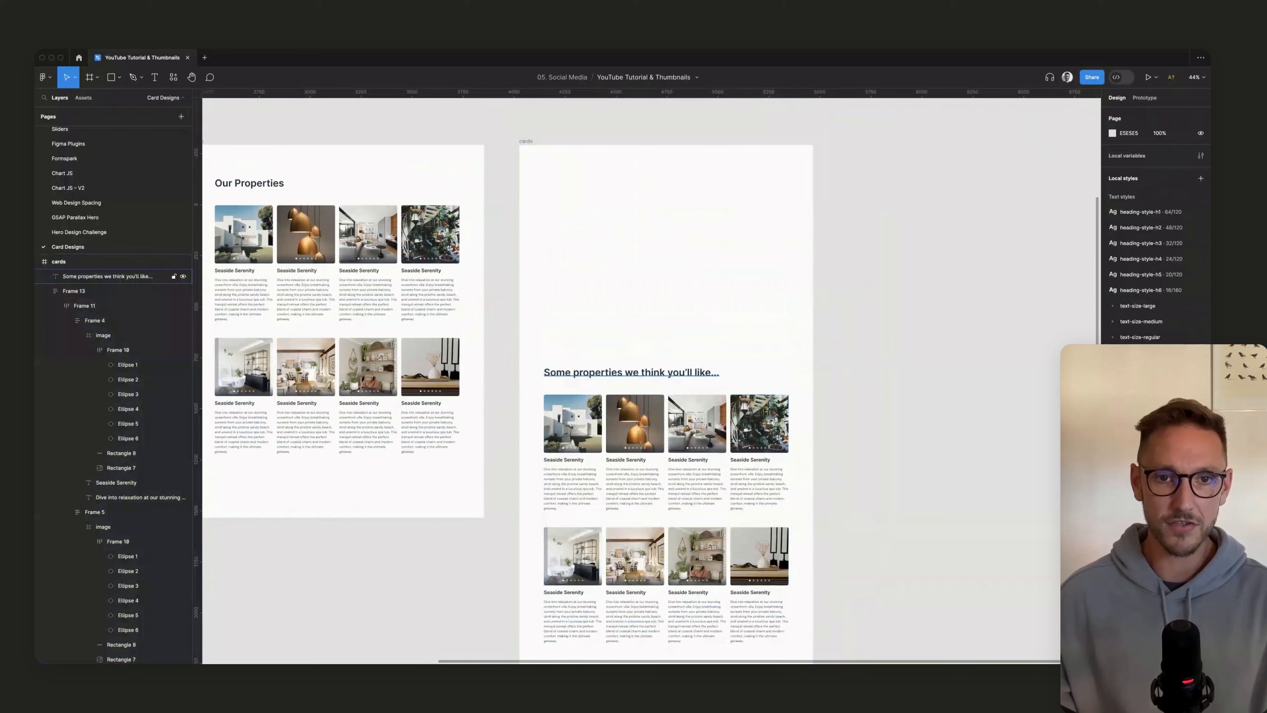
Step: Duplicate the heading near the top of the frame and change its text to "Featured properties..."
{"action": "left_click_drag", "start_coordinate": [631, 372], "coordinate": [631, 193]}
{"action": "double_click", "coordinate": [631, 193]}
{"action": "type", "text": "F"}
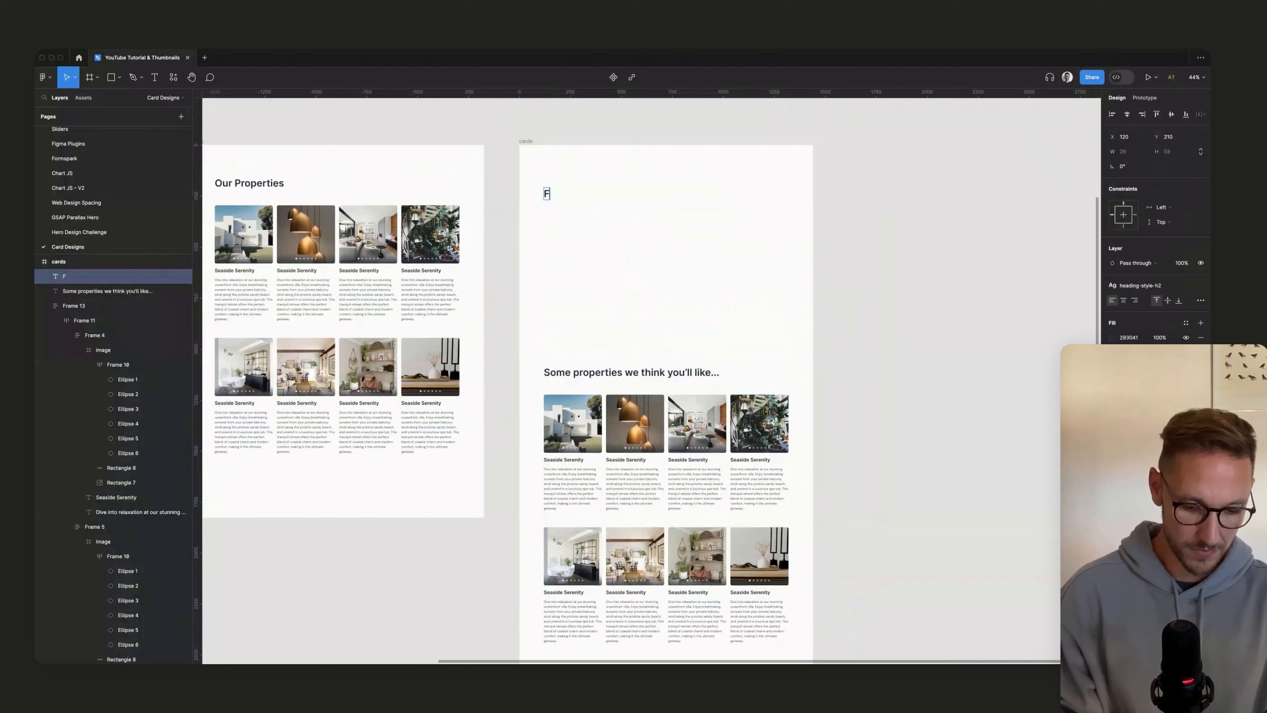
{"action": "type", "text": "eatured properties."}
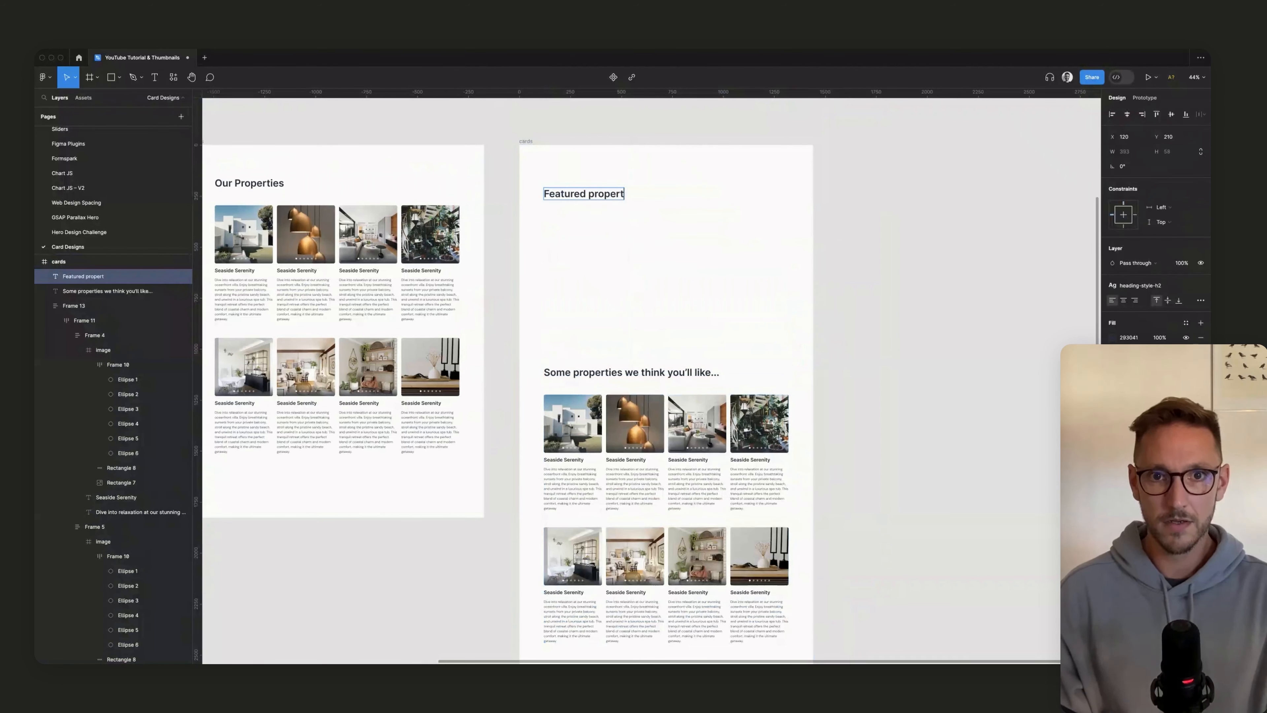
{"action": "key", "text": "Escape"}
{"action": "key", "text": "Escape"}
Step: Duplicate the first Seaside Serenity card and place the copy below the "Featured properties..." heading at X 120, Y 373
{"action": "scroll", "coordinate": [651, 380], "scroll_direction": "down", "scroll_amount": 2}
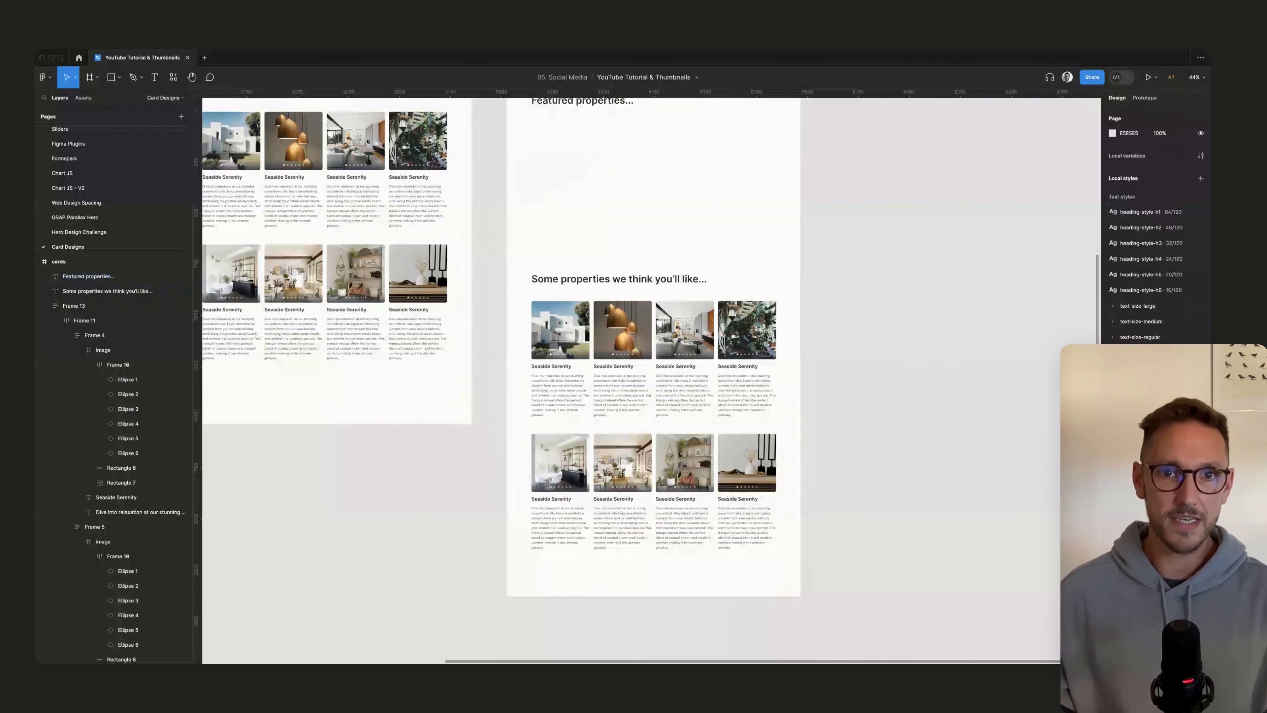
{"action": "scroll", "coordinate": [651, 380], "scroll_direction": "up", "scroll_amount": 2}
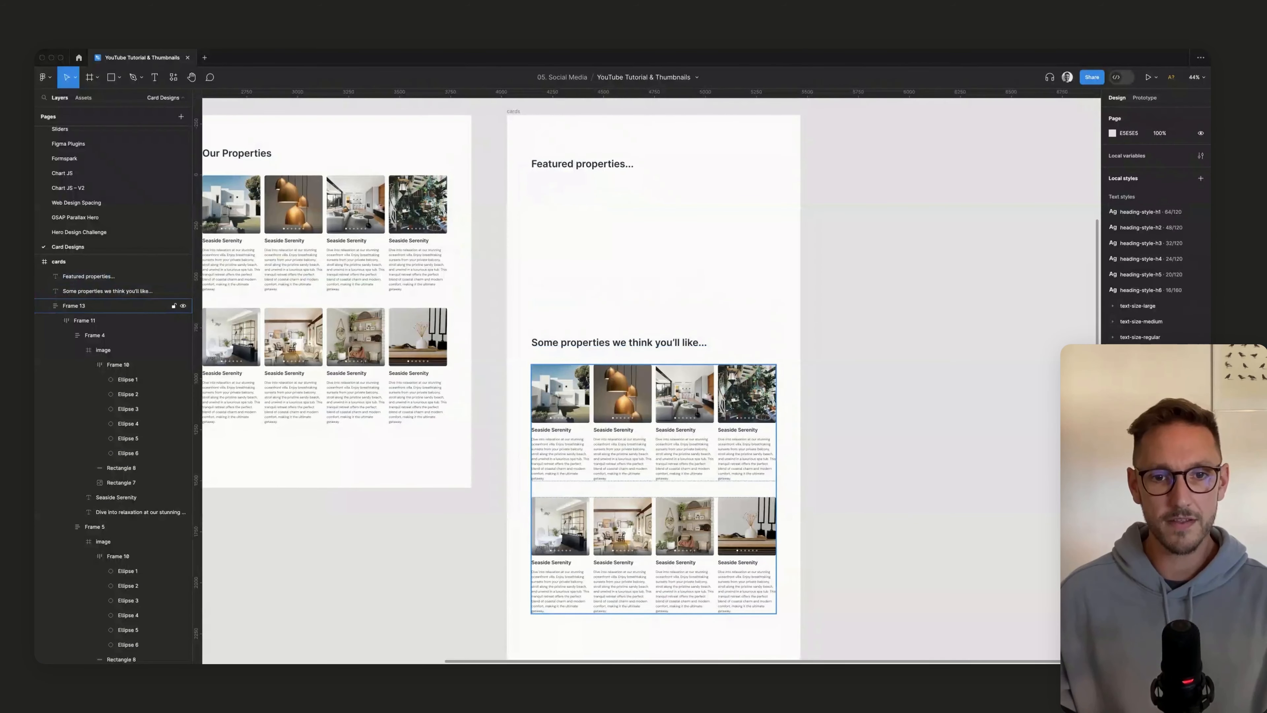
{"action": "double_click", "coordinate": [653, 422]}
{"action": "double_click", "coordinate": [560, 422]}
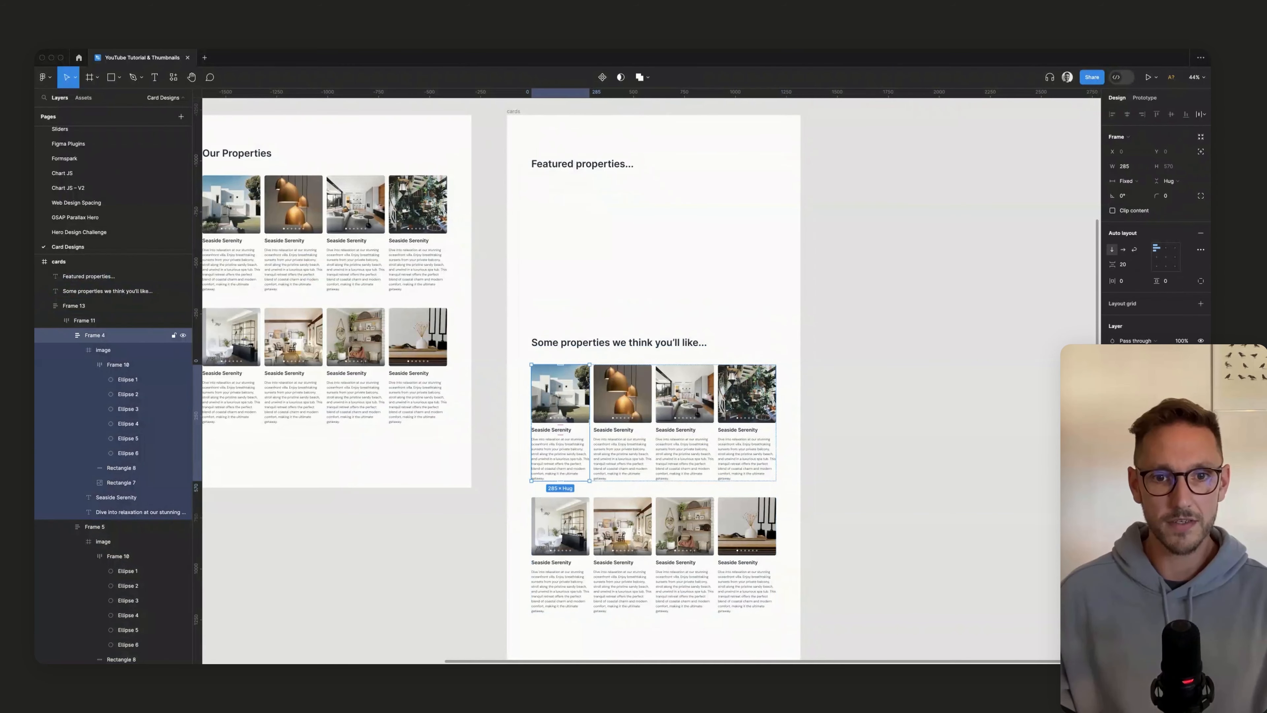
{"action": "left_click_drag", "start_coordinate": [560, 450], "coordinate": [560, 276]}
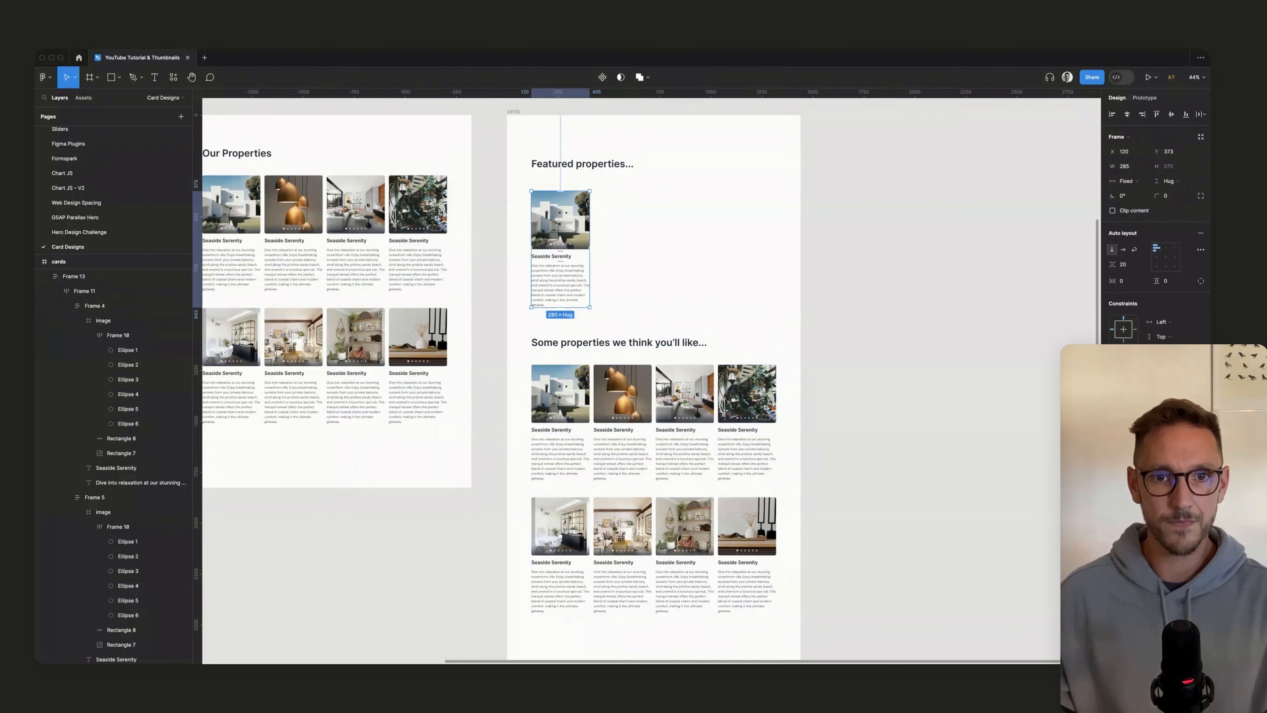
Step: Delete the description text from the featured Seaside Serenity card and select the whole card
{"action": "double_click", "coordinate": [561, 281]}
{"action": "key", "text": "Delete"}
{"action": "scroll", "coordinate": [624, 177], "scroll_direction": "up", "scroll_amount": 5}
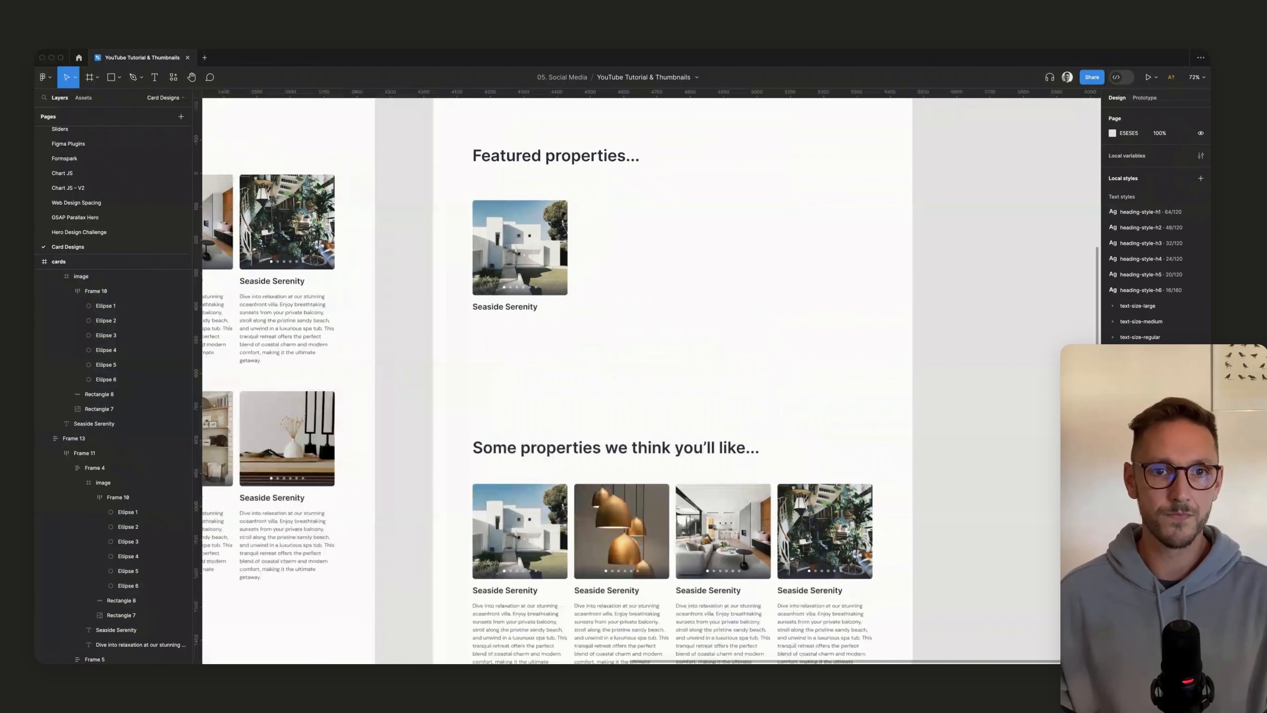
{"action": "left_click", "coordinate": [543, 280]}
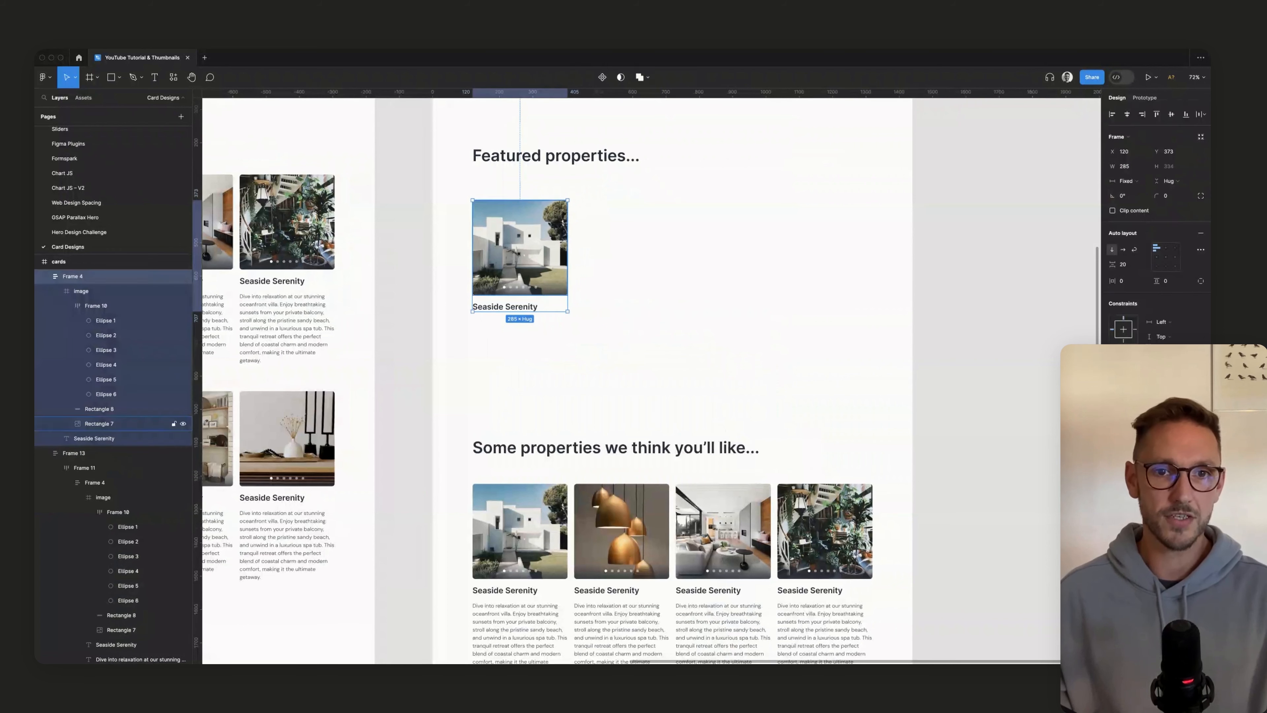
Step: Ungroup the featured Seaside Serenity card and move its title out to the empty area beside the image
{"action": "key", "text": "super+shift+g"}
{"action": "left_click", "coordinate": [633, 285]}
{"action": "left_click_drag", "start_coordinate": [505, 306], "coordinate": [707, 268]}
Step: Increase the featured card's image frame height to 445
{"action": "left_click", "coordinate": [526, 252]}
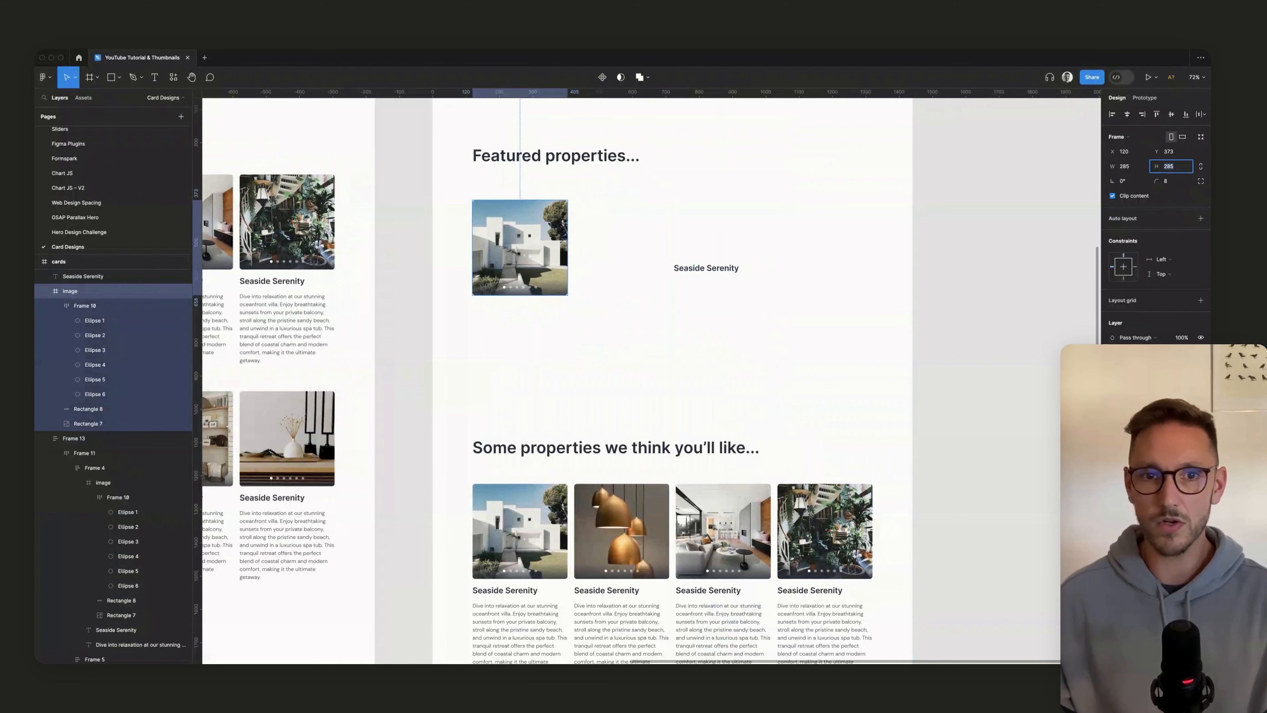
{"action": "key", "text": "shift+Up"}
{"action": "key", "text": "shift+Up"}
{"action": "key", "text": "shift+Up"}
{"action": "key", "text": "shift+Up"}
{"action": "key", "text": "shift+Up"}
{"action": "key", "text": "shift+Up"}
{"action": "key", "text": "shift+Up"}
{"action": "key", "text": "shift+Up"}
{"action": "key", "text": "shift+Up"}
{"action": "key", "text": "shift+Up"}
{"action": "key", "text": "shift+Up"}
{"action": "key", "text": "shift+Up"}
{"action": "key", "text": "shift+Up"}
{"action": "key", "text": "shift+Up"}
{"action": "key", "text": "shift+Up"}
{"action": "key", "text": "shift+Up"}
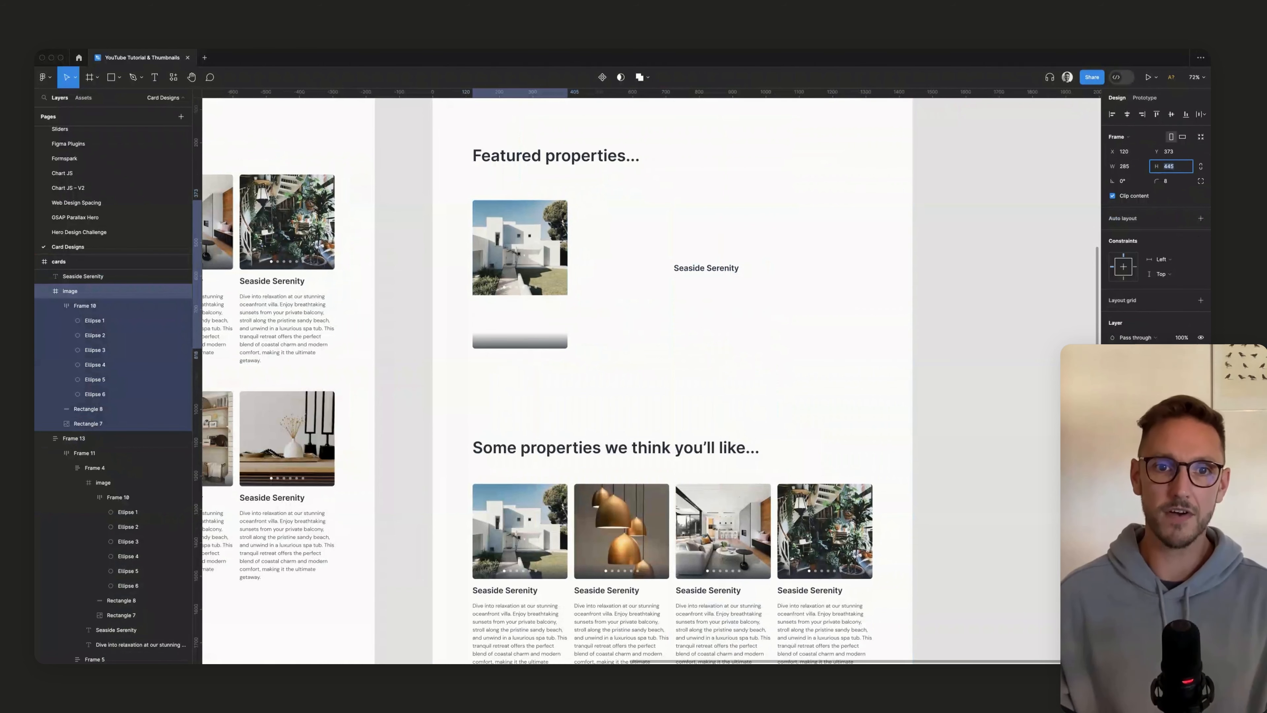
Step: Stretch the house photo inside the featured image frame downward so it fills the frame's full height
{"action": "left_click", "coordinate": [593, 291]}
{"action": "scroll", "coordinate": [594, 291], "scroll_direction": "up", "scroll_amount": 4}
{"action": "scroll", "coordinate": [593, 291], "scroll_direction": "left", "scroll_amount": 2}
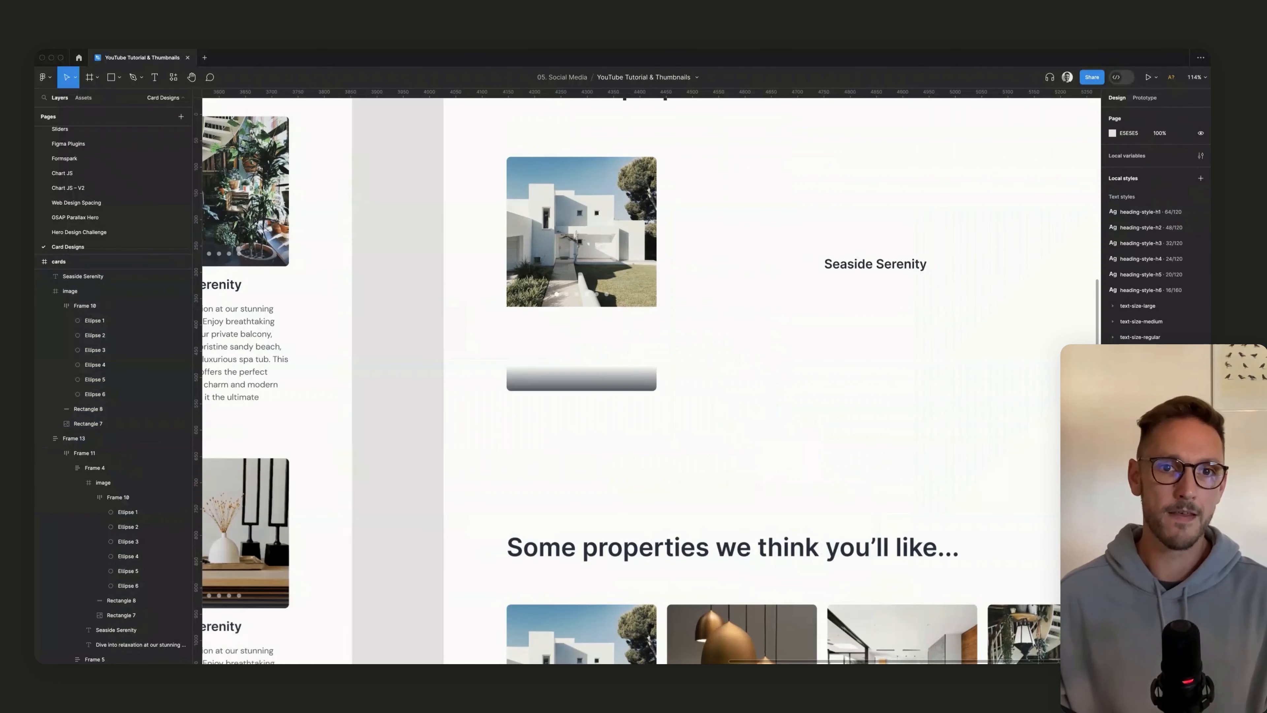
{"action": "double_click", "coordinate": [583, 332]}
{"action": "left_click", "coordinate": [584, 260]}
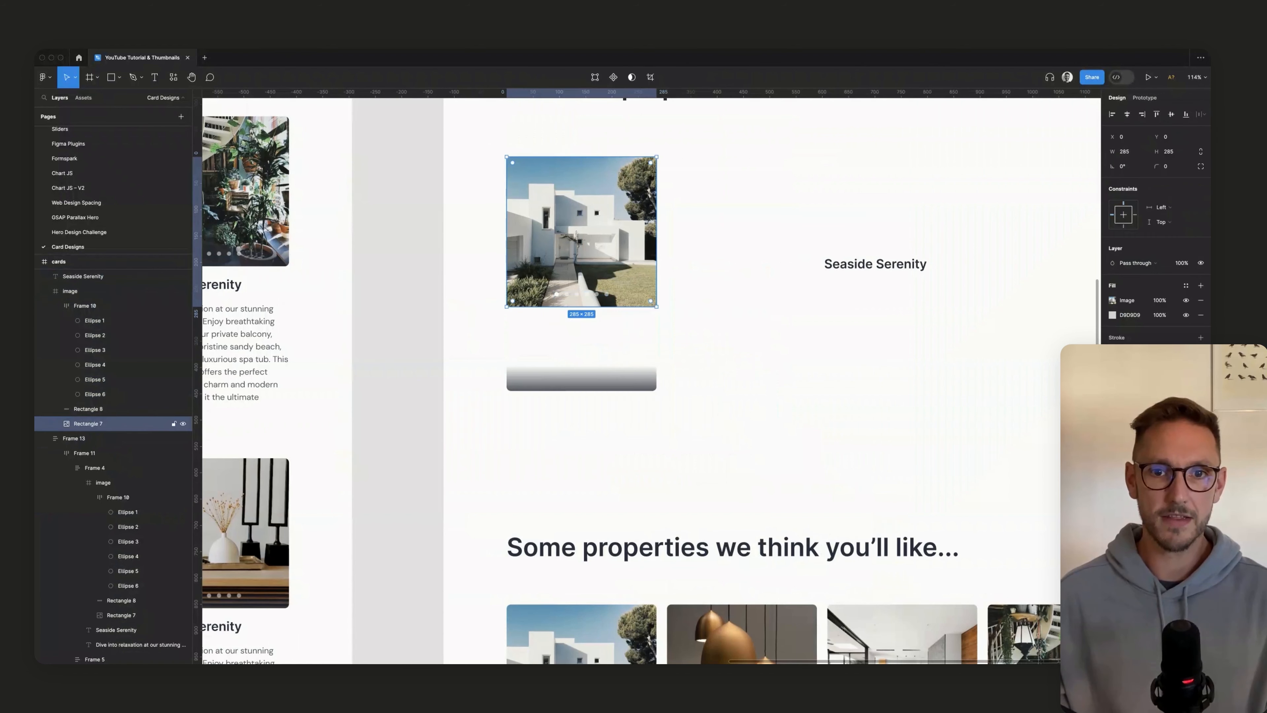
{"action": "left_click_drag", "start_coordinate": [586, 306], "coordinate": [586, 391]}
{"action": "key", "text": "Escape"}
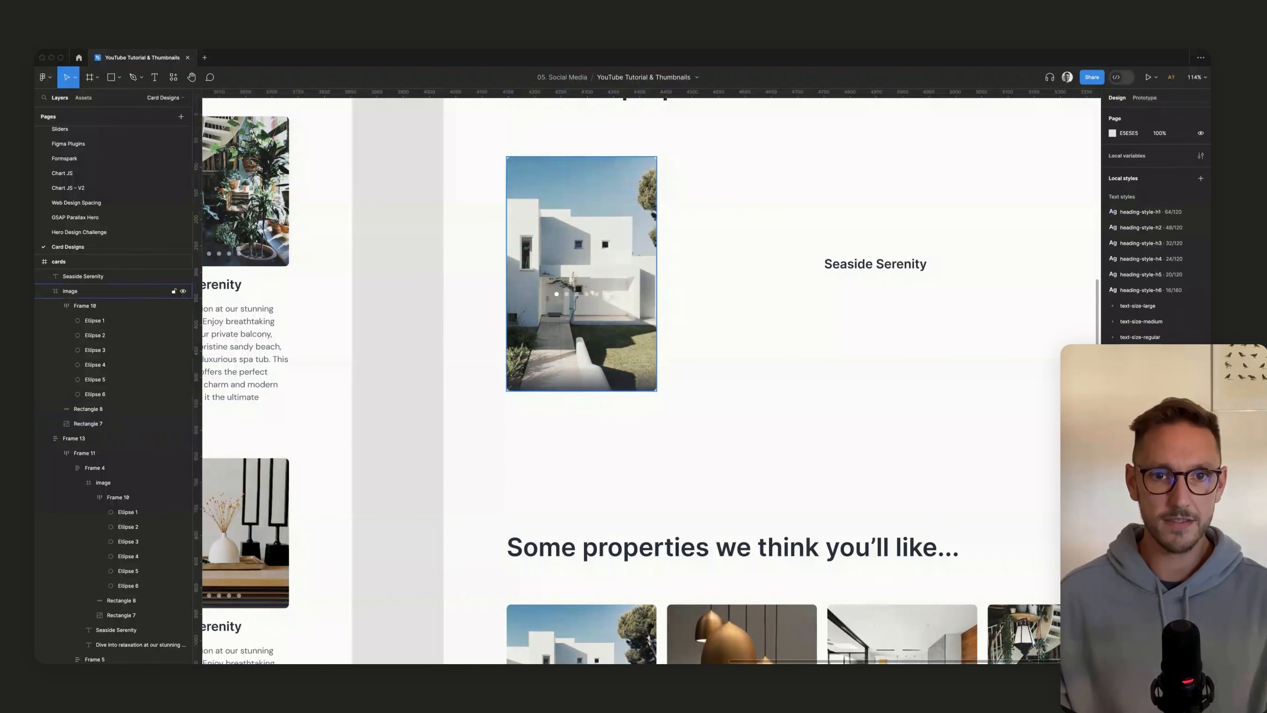
Step: Move the row of pagination dots down close to the bottom edge of the featured image, keeping it horizontally centred
{"action": "double_click", "coordinate": [592, 294]}
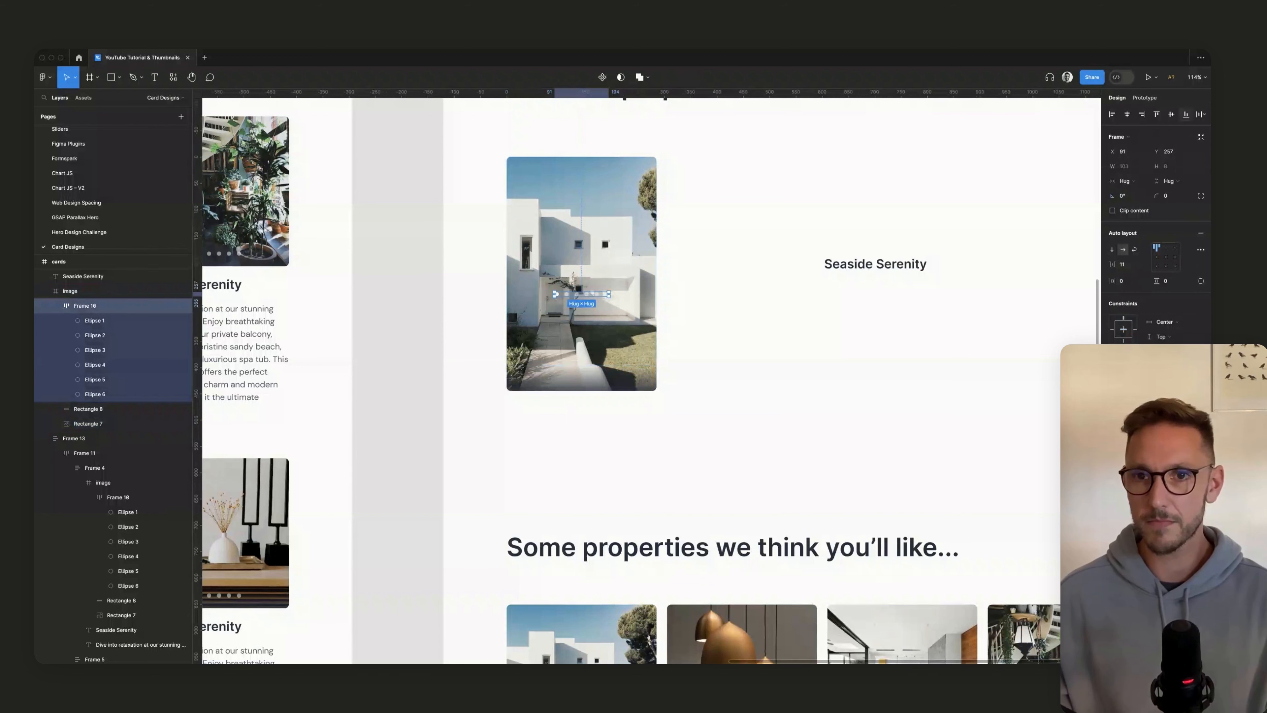
{"action": "left_click_drag", "start_coordinate": [581, 294], "coordinate": [581, 375]}
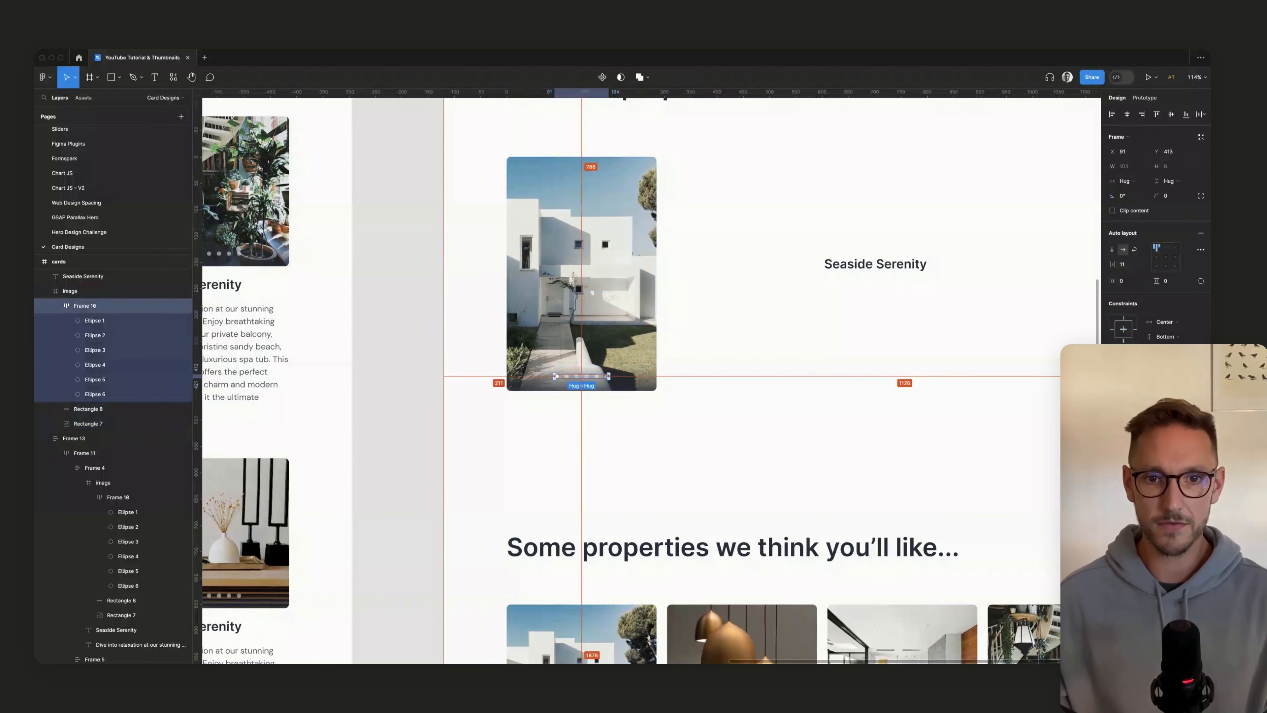
{"action": "key", "text": "Down"}
{"action": "key", "text": "Down"}
{"action": "key", "text": "Down"}
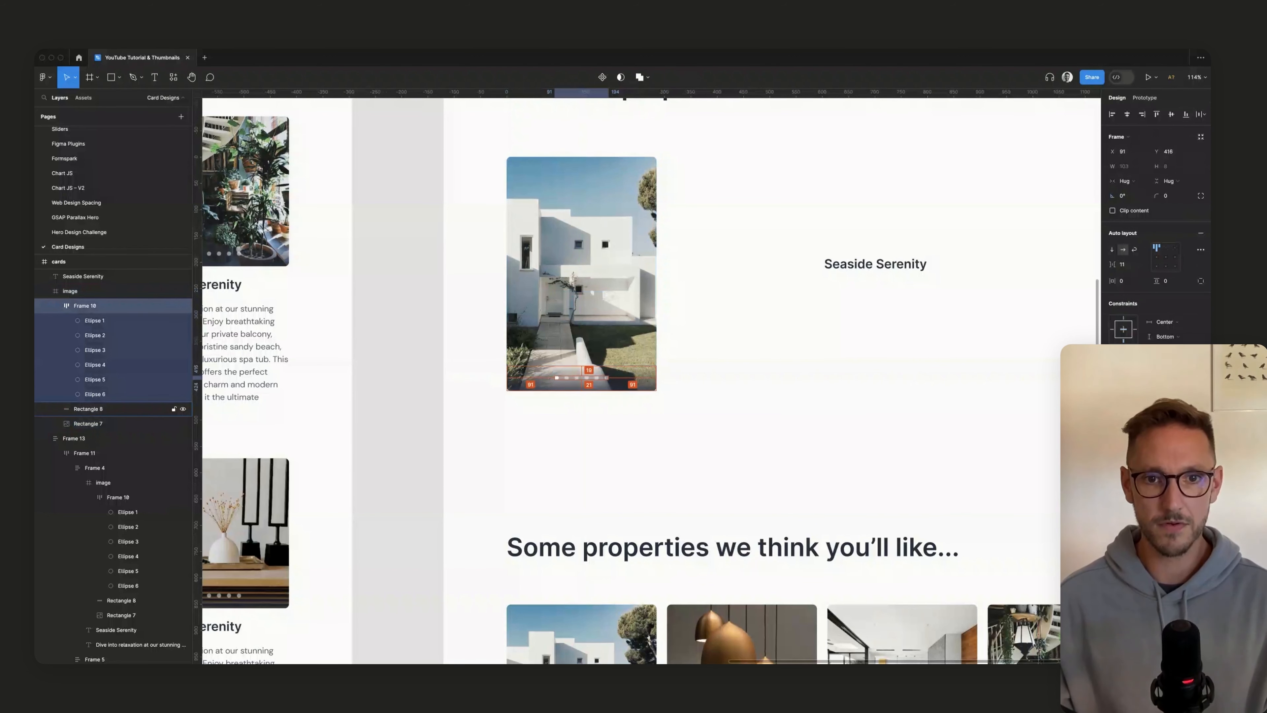
{"action": "key", "text": "Down"}
{"action": "key", "text": "Escape"}
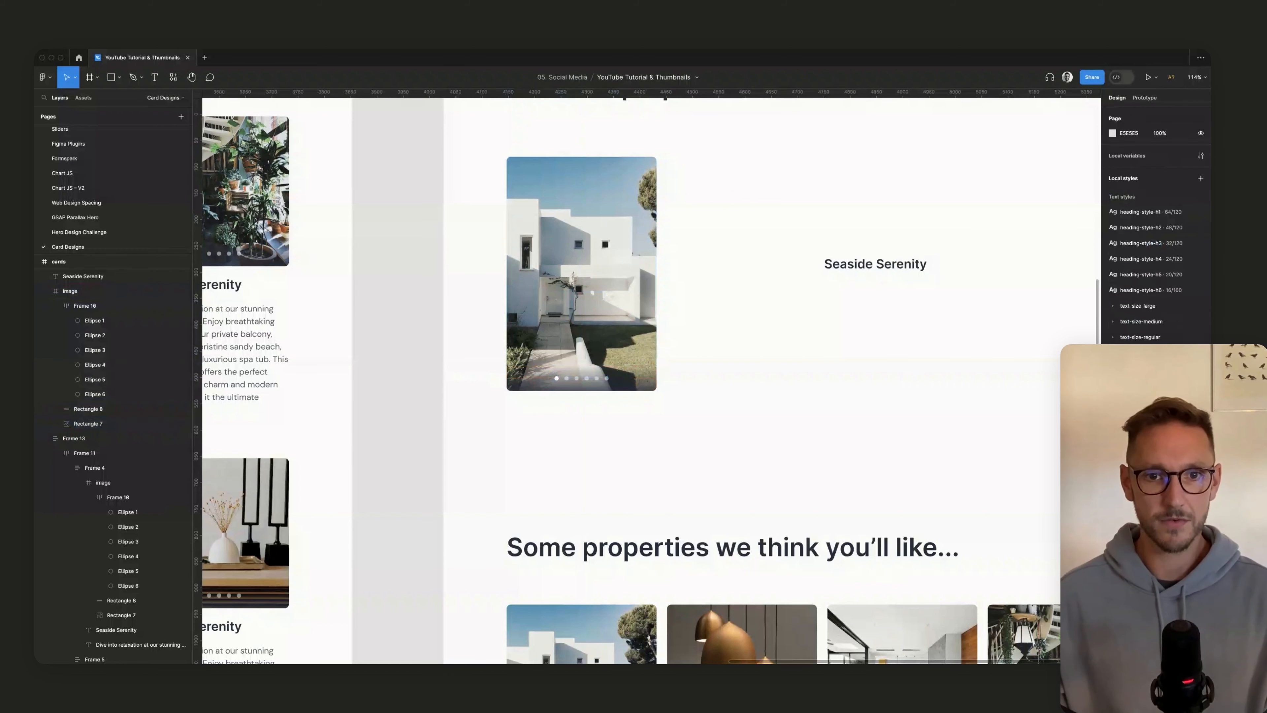
Step: Place the Seaside Serenity title above the dots at X 0, Y 368, with FFFFFF fill and centred text
{"action": "left_click_drag", "start_coordinate": [875, 263], "coordinate": [583, 358]}
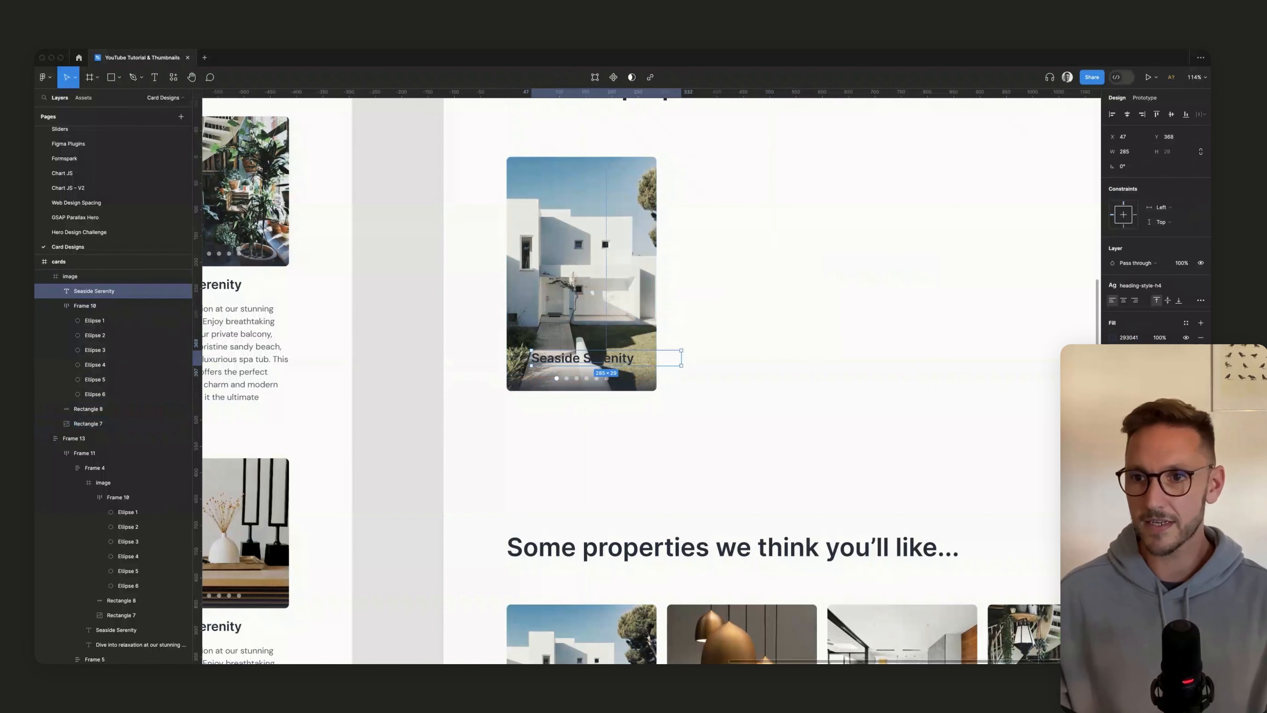
{"action": "left_click", "coordinate": [1128, 338]}
{"action": "type", "text": "fff"}
{"action": "key", "text": "Return"}
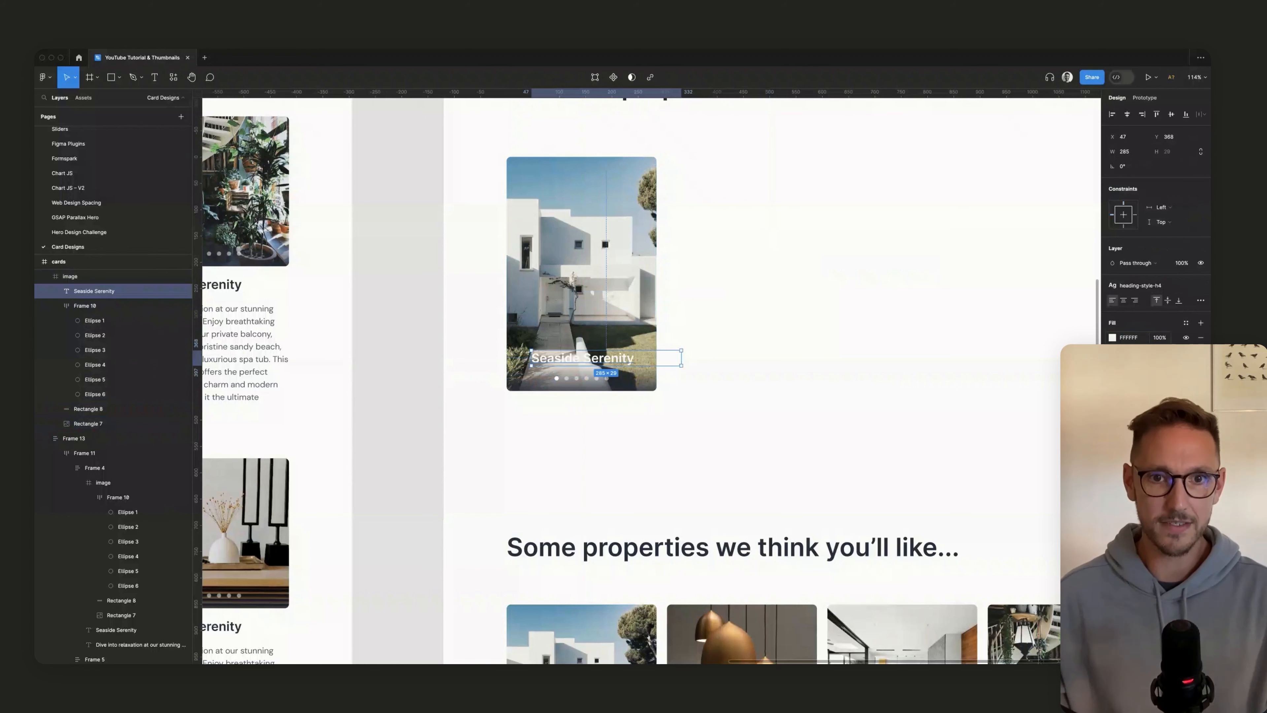
{"action": "left_click", "coordinate": [1124, 301]}
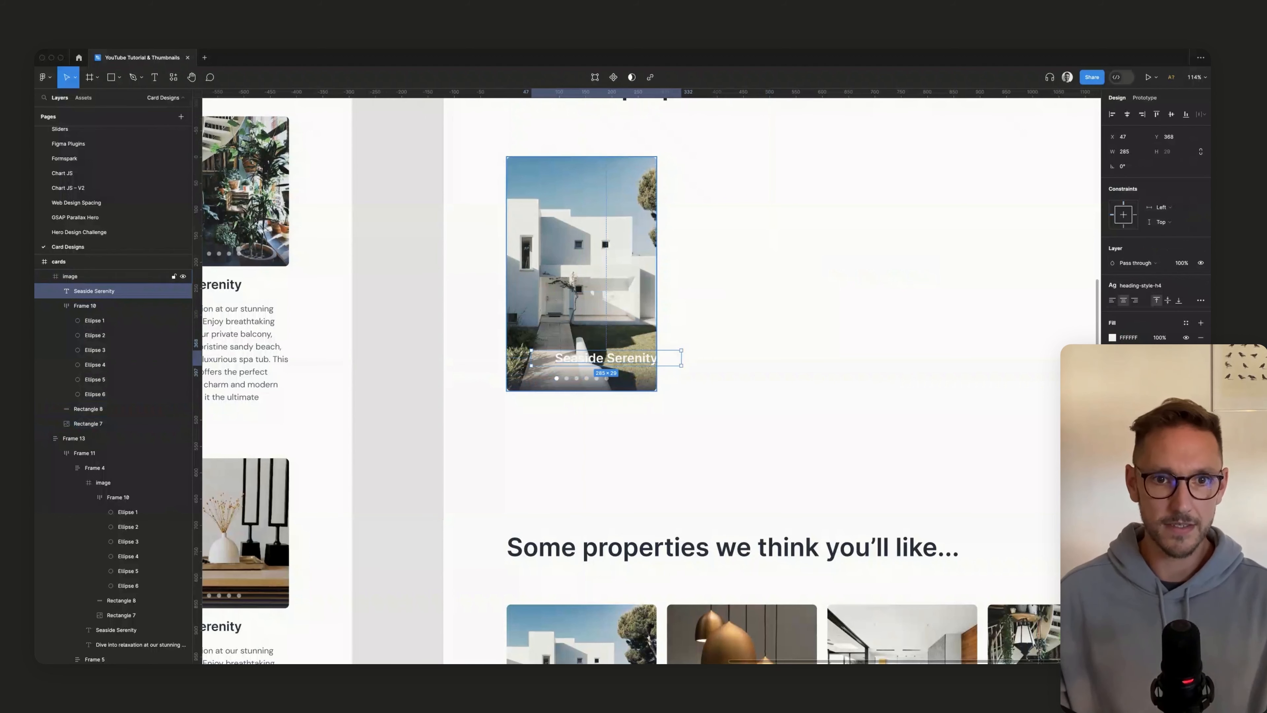
{"action": "left_click_drag", "start_coordinate": [531, 358], "coordinate": [503, 358]}
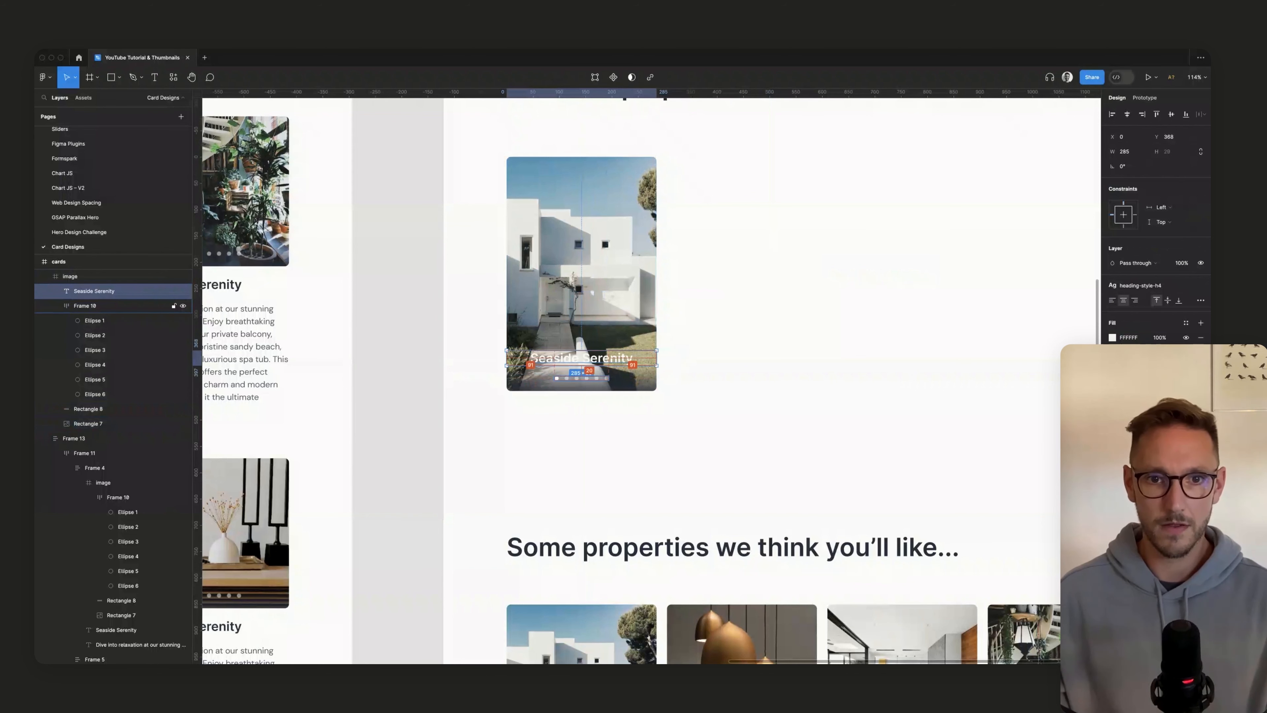
Step: Extend the gradient rectangle at the base of the featured image upward to a height of 125
{"action": "left_click", "coordinate": [87, 409]}
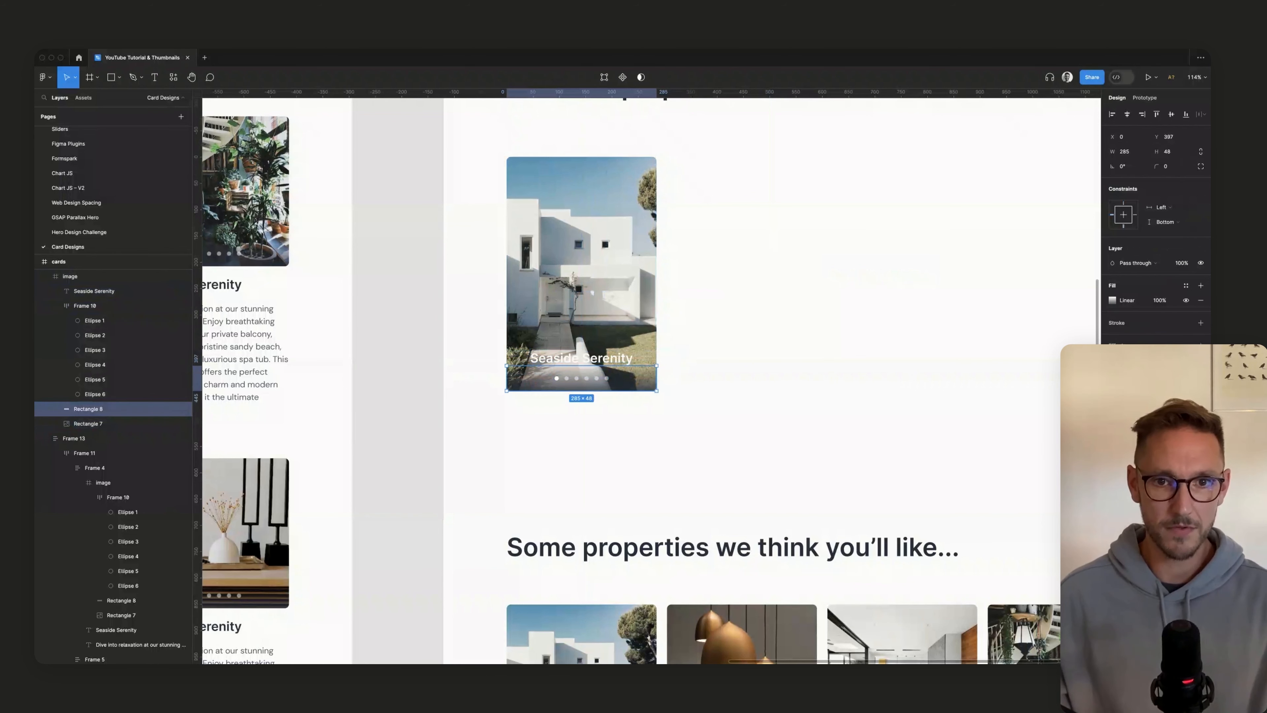
{"action": "left_click_drag", "start_coordinate": [581, 365], "coordinate": [581, 327]}
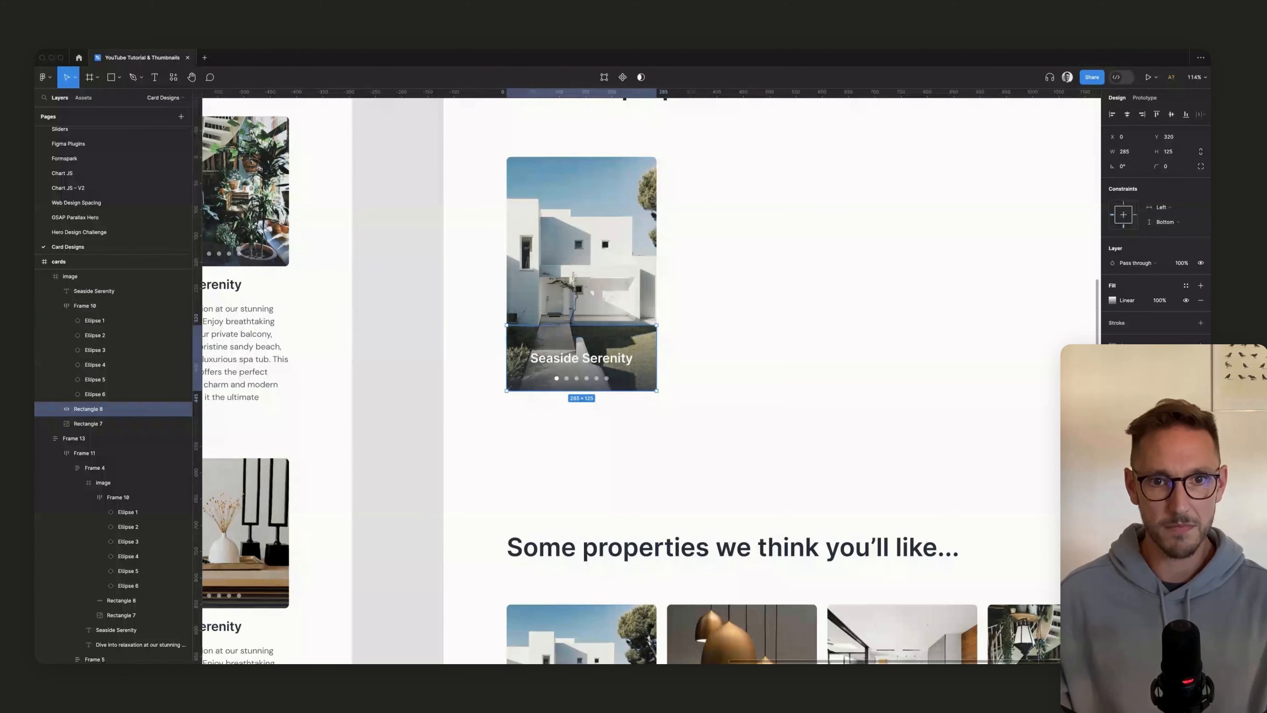
{"action": "left_click", "coordinate": [771, 338]}
Step: Move the "Some properties we think you'll like..." heading and its card rows up by about 90 px
{"action": "scroll", "coordinate": [770, 338], "scroll_direction": "down", "scroll_amount": 5}
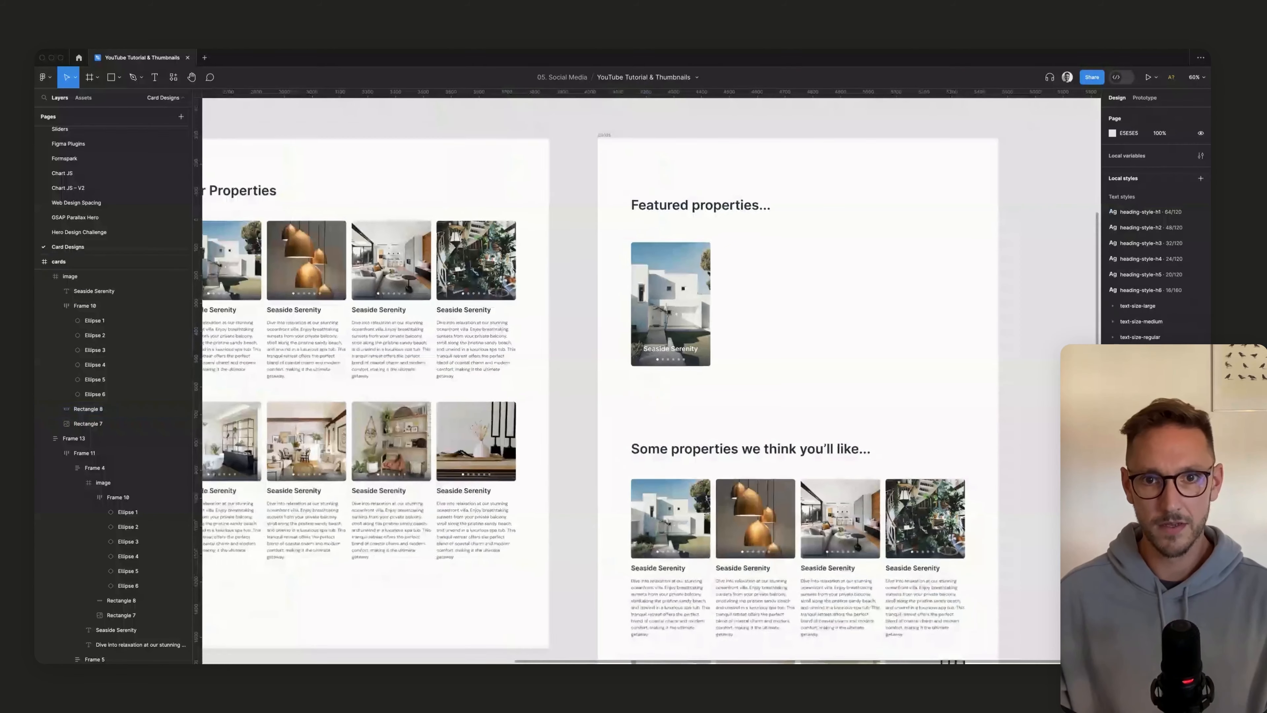
{"action": "scroll", "coordinate": [771, 339], "scroll_direction": "up", "scroll_amount": 3}
{"action": "scroll", "coordinate": [637, 414], "scroll_direction": "right", "scroll_amount": 3}
{"action": "scroll", "coordinate": [636, 414], "scroll_direction": "down", "scroll_amount": 1}
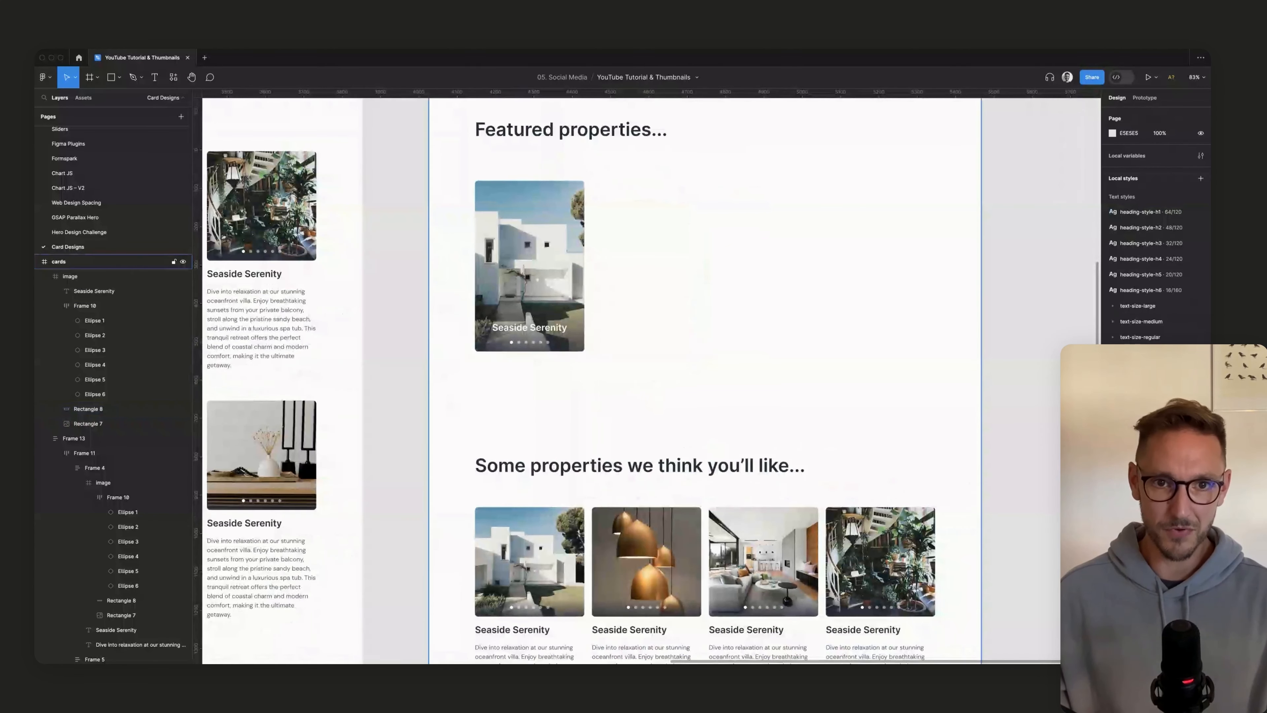
{"action": "scroll", "coordinate": [636, 417], "scroll_direction": "down", "scroll_amount": 4}
{"action": "scroll", "coordinate": [649, 379], "scroll_direction": "down", "scroll_amount": 4}
{"action": "left_click_drag", "start_coordinate": [510, 243], "coordinate": [796, 565]}
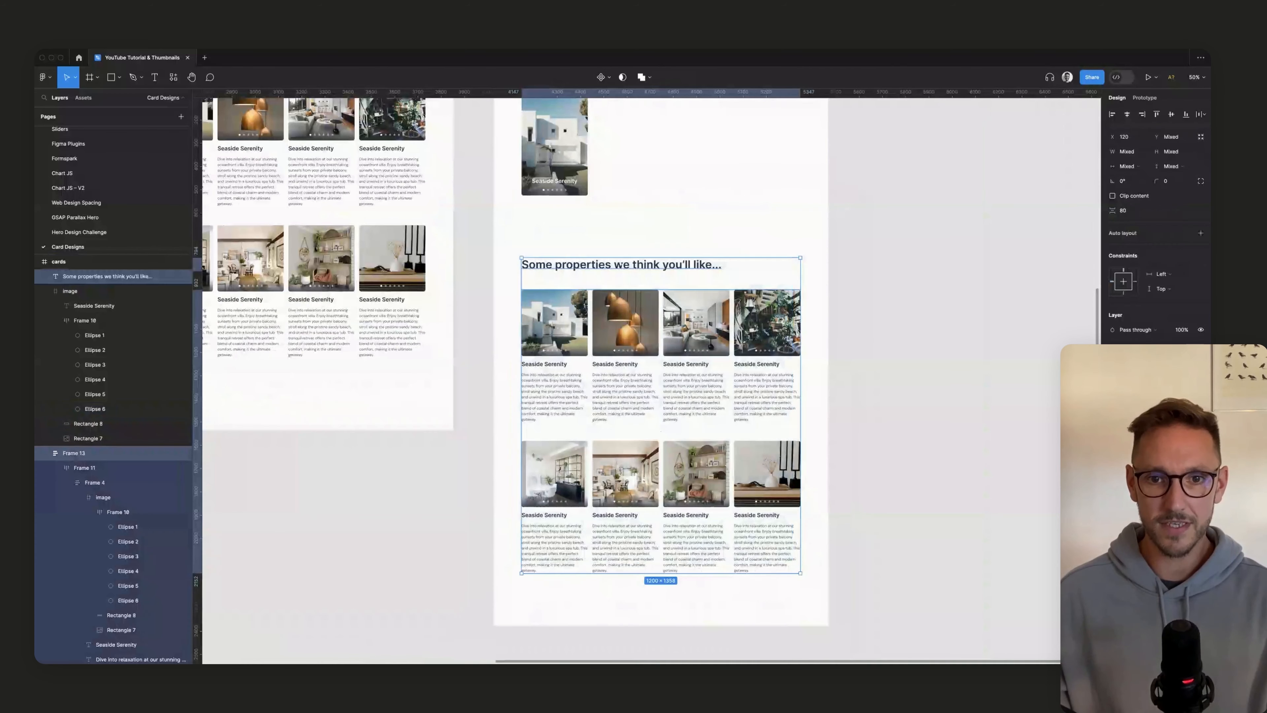
{"action": "scroll", "coordinate": [648, 379], "scroll_direction": "up", "scroll_amount": 2}
{"action": "key", "text": "shift+Up"}
{"action": "key", "text": "shift+Up"}
{"action": "key", "text": "shift+Up"}
{"action": "key", "text": "shift+Up"}
{"action": "key", "text": "shift+Up"}
{"action": "key", "text": "shift+Up"}
{"action": "key", "text": "shift+Up"}
{"action": "key", "text": "shift+Up"}
{"action": "key", "text": "shift+Up"}
{"action": "key", "text": "Escape"}
{"action": "scroll", "coordinate": [699, 310], "scroll_direction": "up", "scroll_amount": 2}
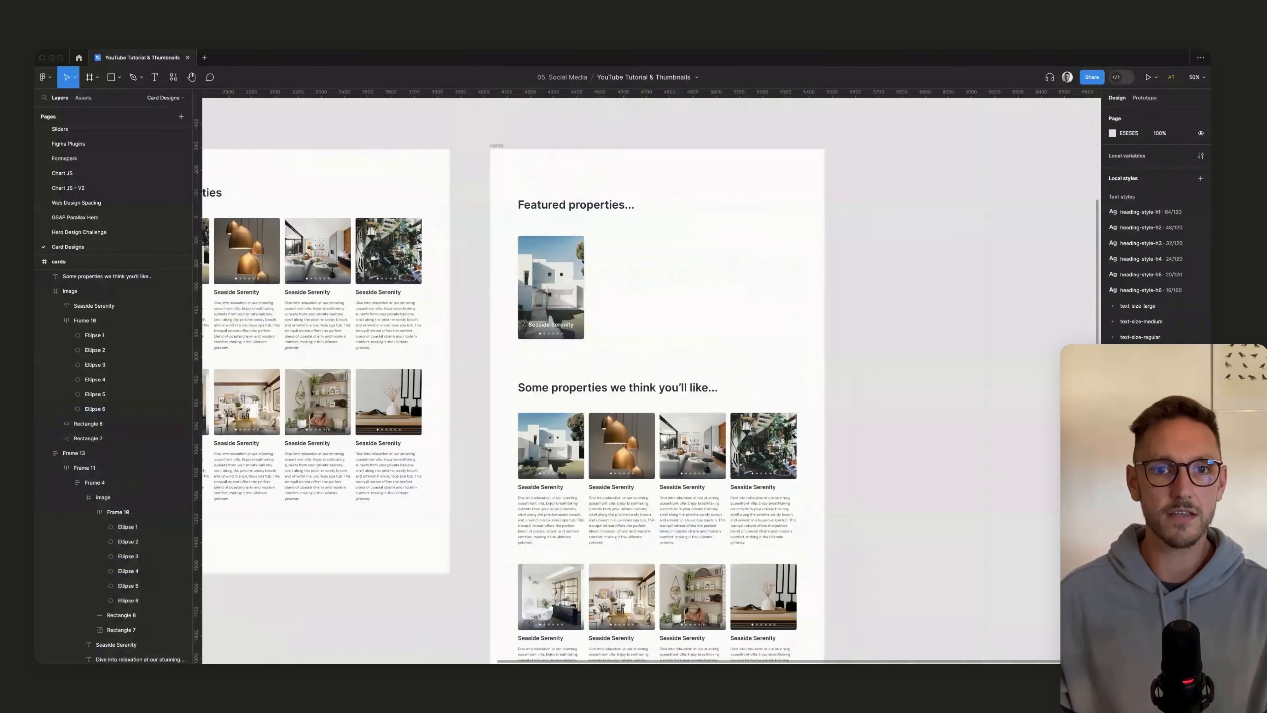
Step: Using the layout grid as a guide, duplicate the featured card into a row of five with 20 px gaps, and hide the grid again
{"action": "scroll", "coordinate": [699, 311], "scroll_direction": "up", "scroll_amount": 5}
{"action": "key", "text": "shift+g"}
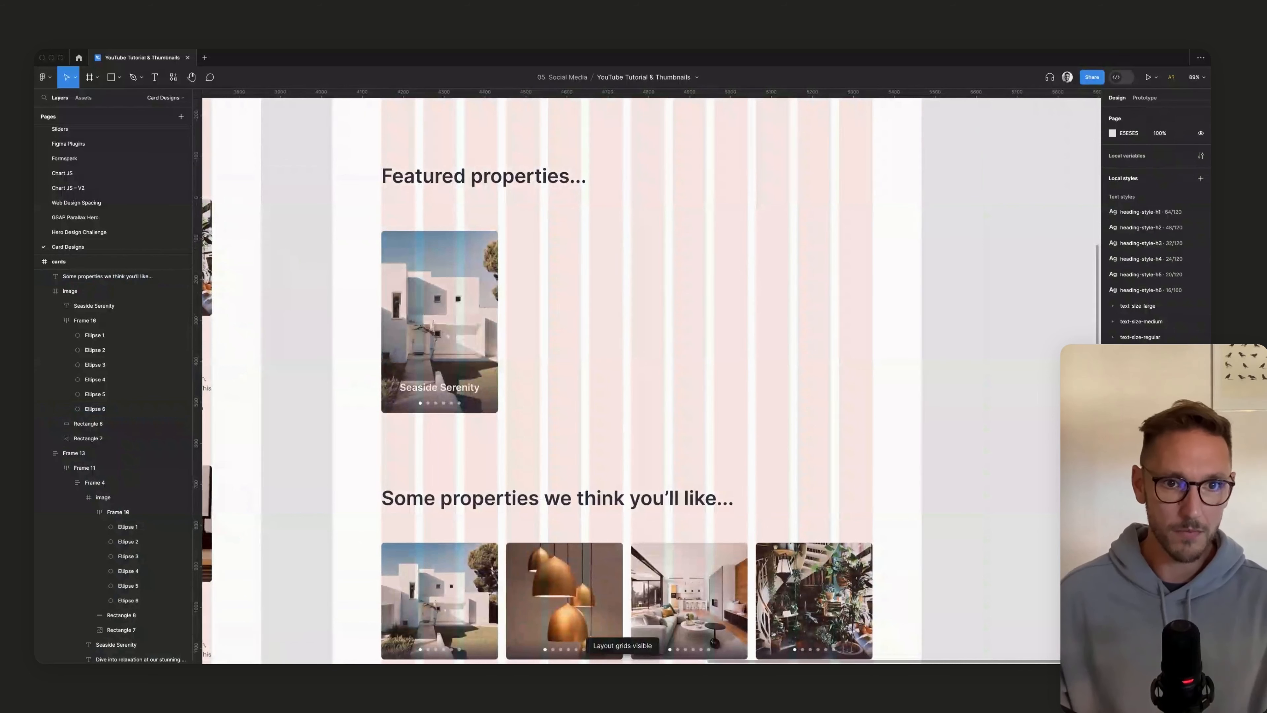
{"action": "left_click", "coordinate": [440, 320]}
{"action": "key", "text": "super+d"}
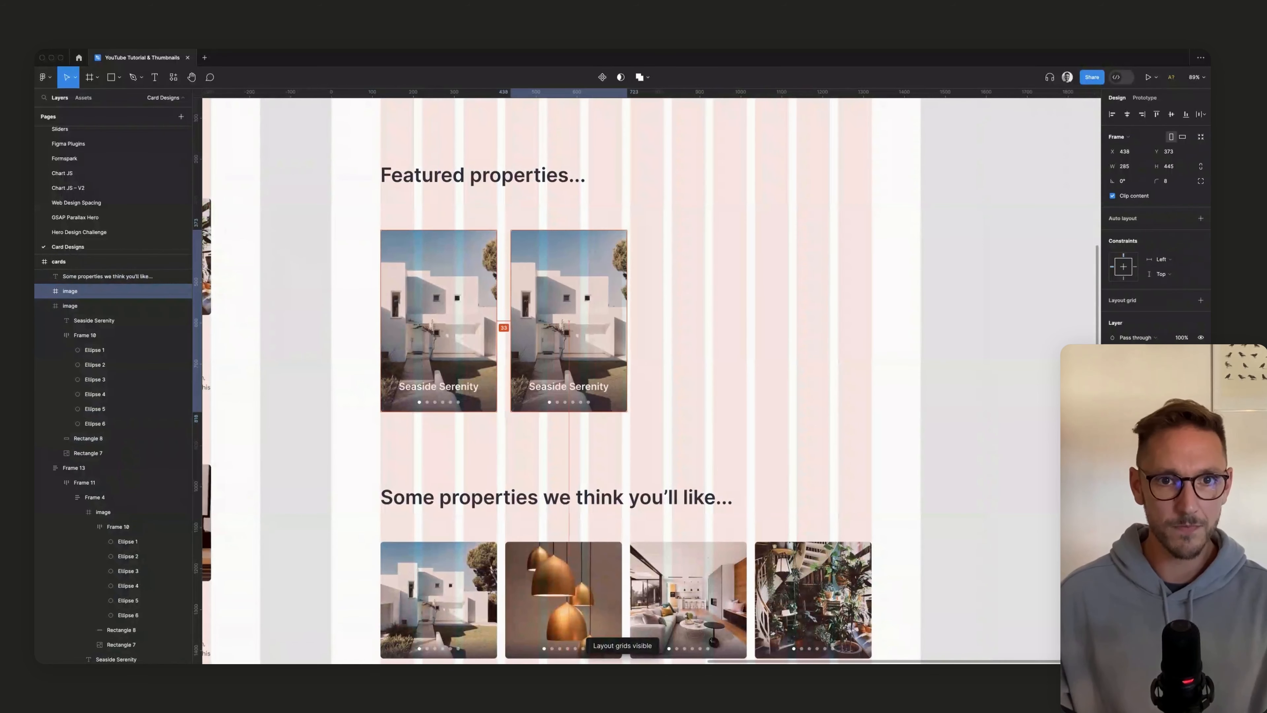
{"action": "key", "text": "super+d"}
{"action": "key", "text": "super+d"}
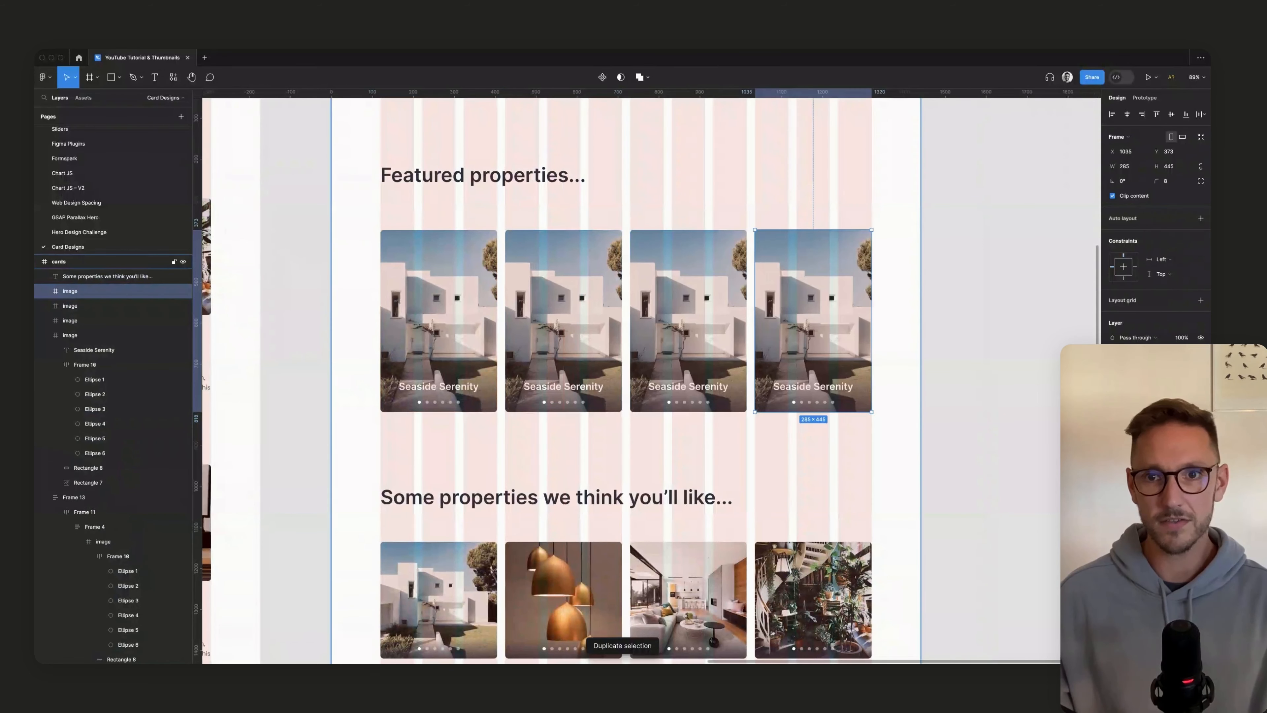
{"action": "key", "text": "super+d"}
{"action": "key", "text": "Escape"}
{"action": "key", "text": "ctrl+g"}
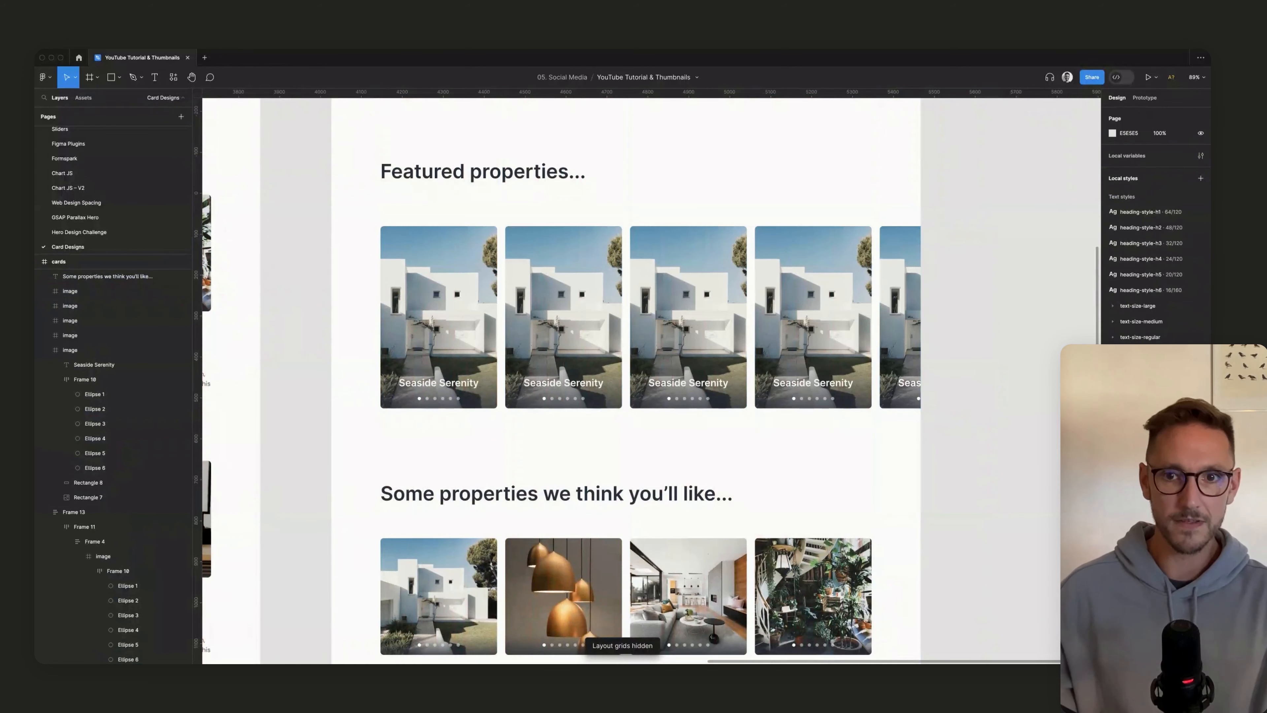
Step: Replace the photos in the last four featured cards with images from the Unsplash plugin's interior preset
{"action": "scroll", "coordinate": [648, 380], "scroll_direction": "up", "scroll_amount": 4}
{"action": "left_click", "coordinate": [564, 429], "text": "super"}
{"action": "key", "text": "alt+super+a"}
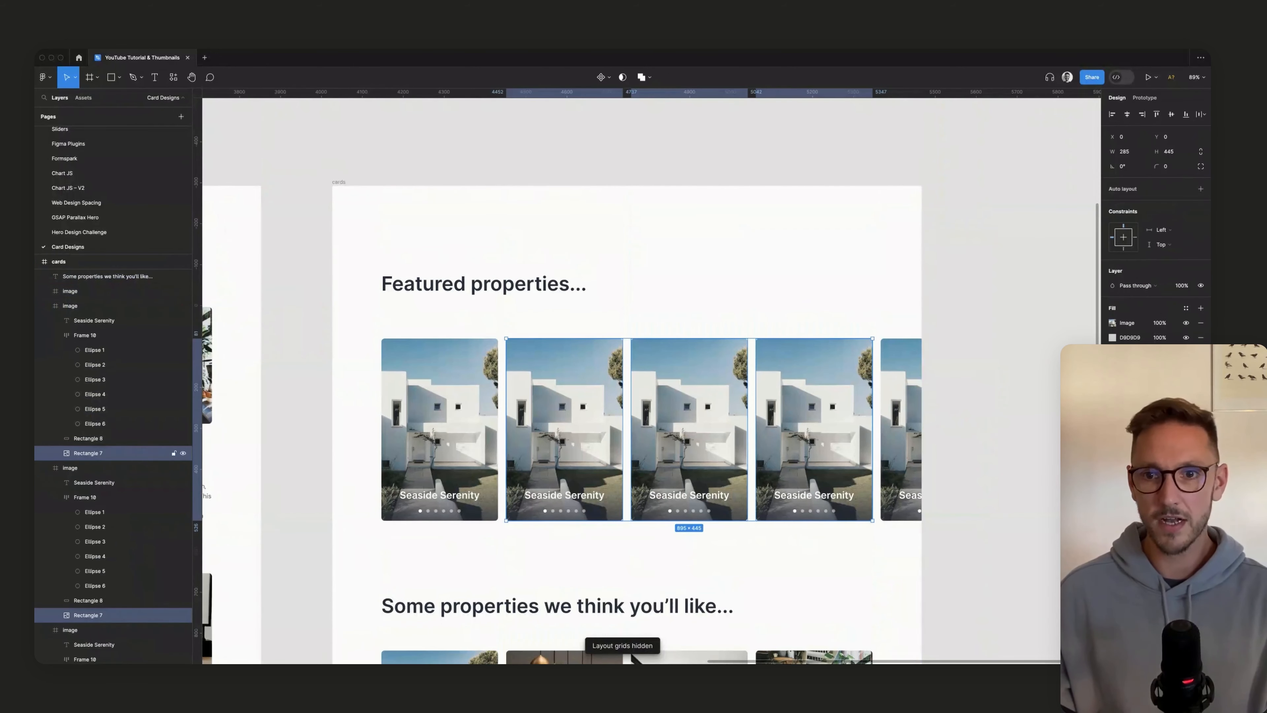
{"action": "key", "text": "super+/"}
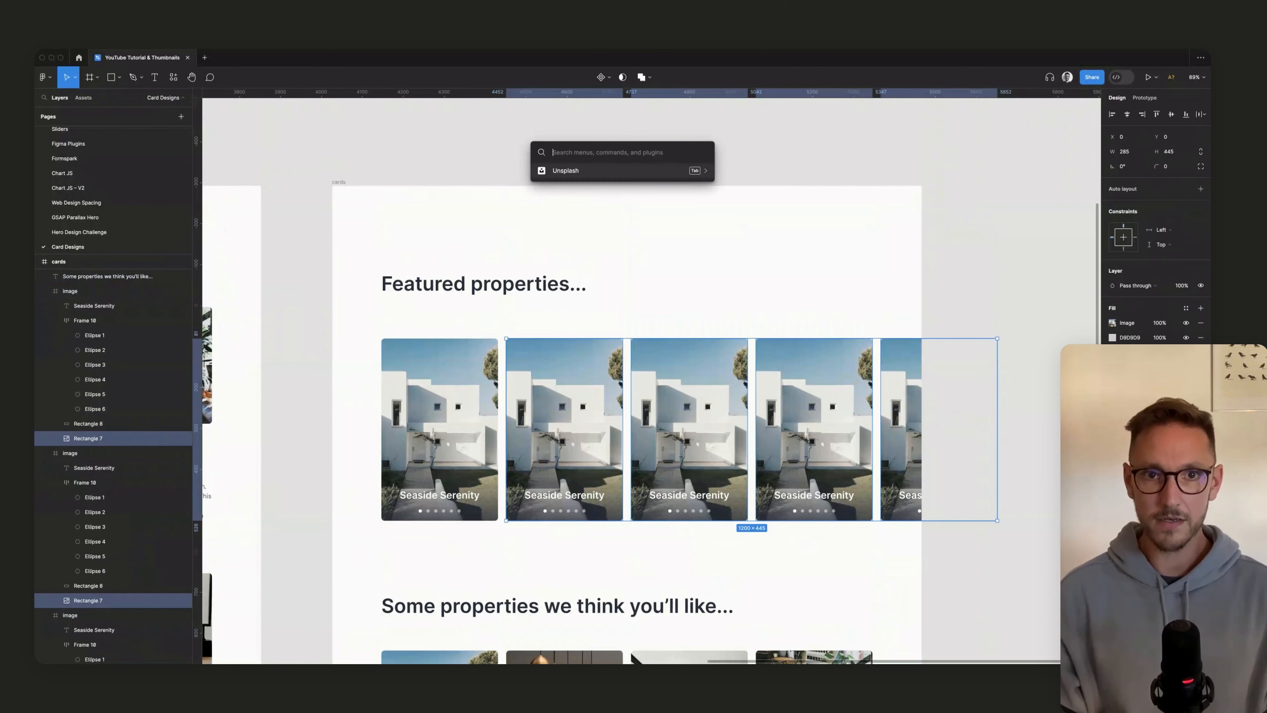
{"action": "type", "text": "unsplash"}
{"action": "key", "text": "Return"}
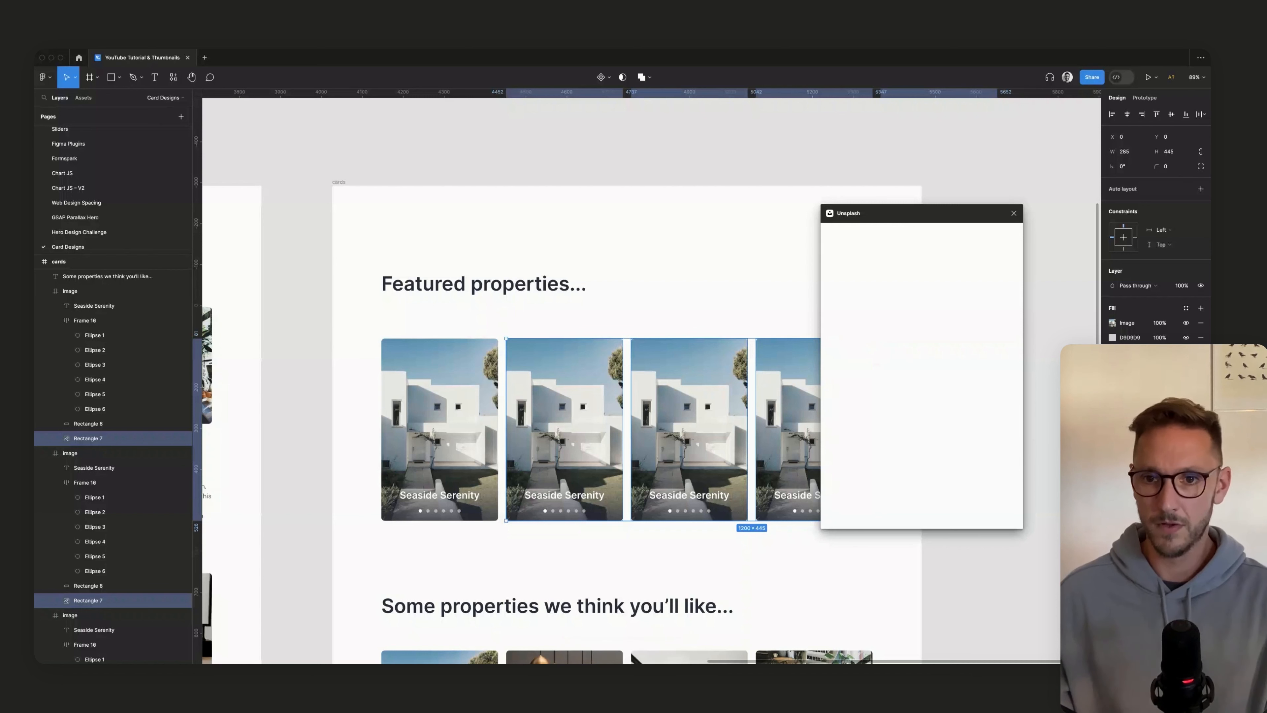
{"action": "left_click", "coordinate": [875, 465]}
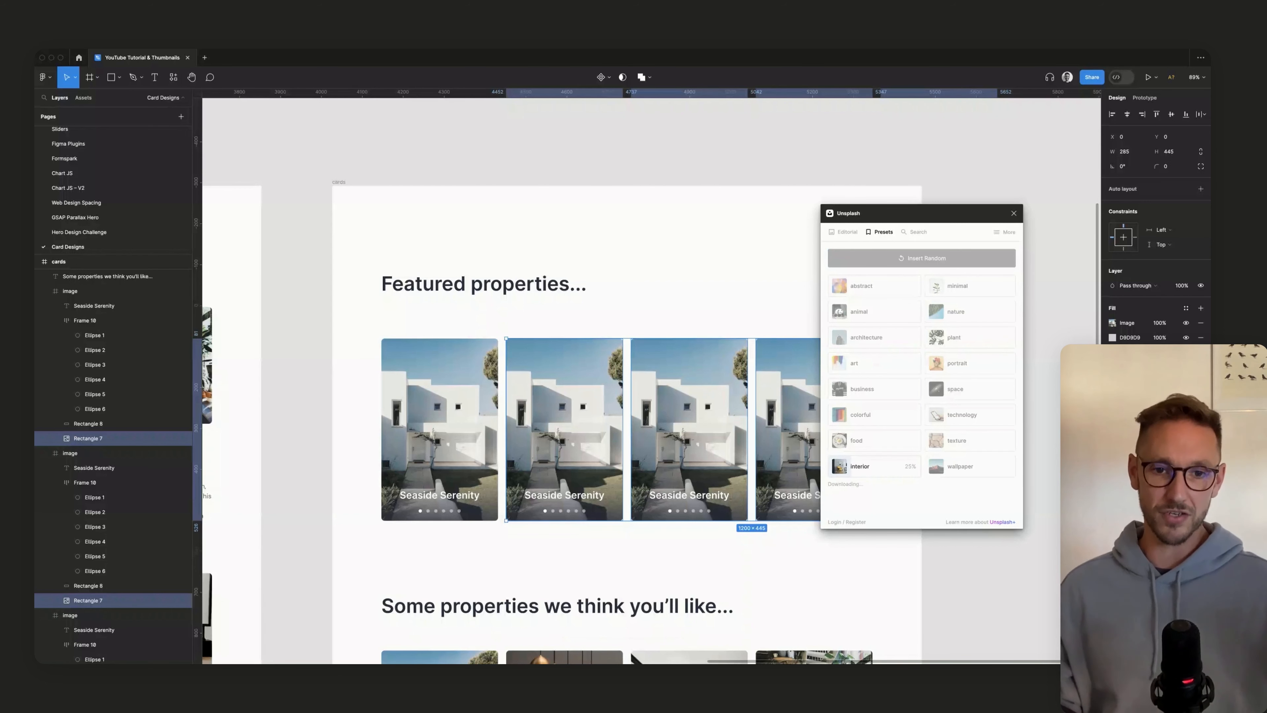
{"action": "scroll", "coordinate": [649, 379], "scroll_direction": "down", "scroll_amount": 5}
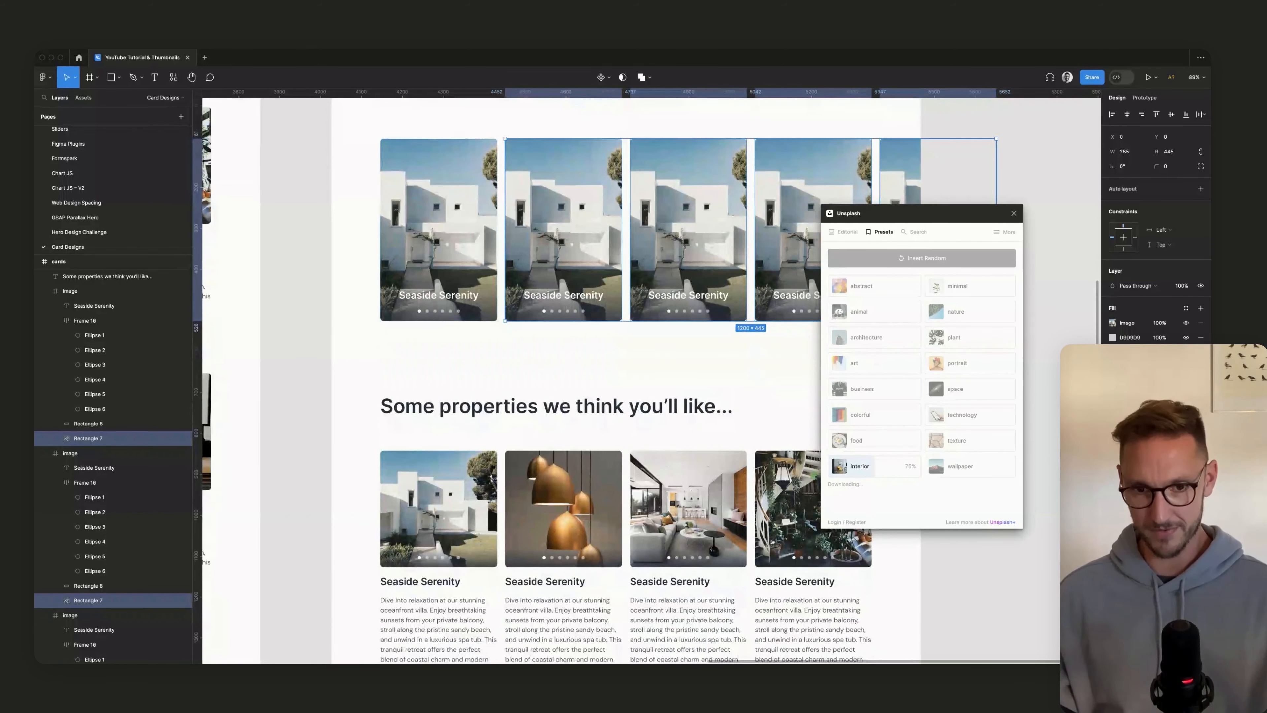
{"action": "scroll", "coordinate": [648, 380], "scroll_direction": "down", "scroll_amount": 2}
{"action": "scroll", "coordinate": [648, 379], "scroll_direction": "up", "scroll_amount": 4}
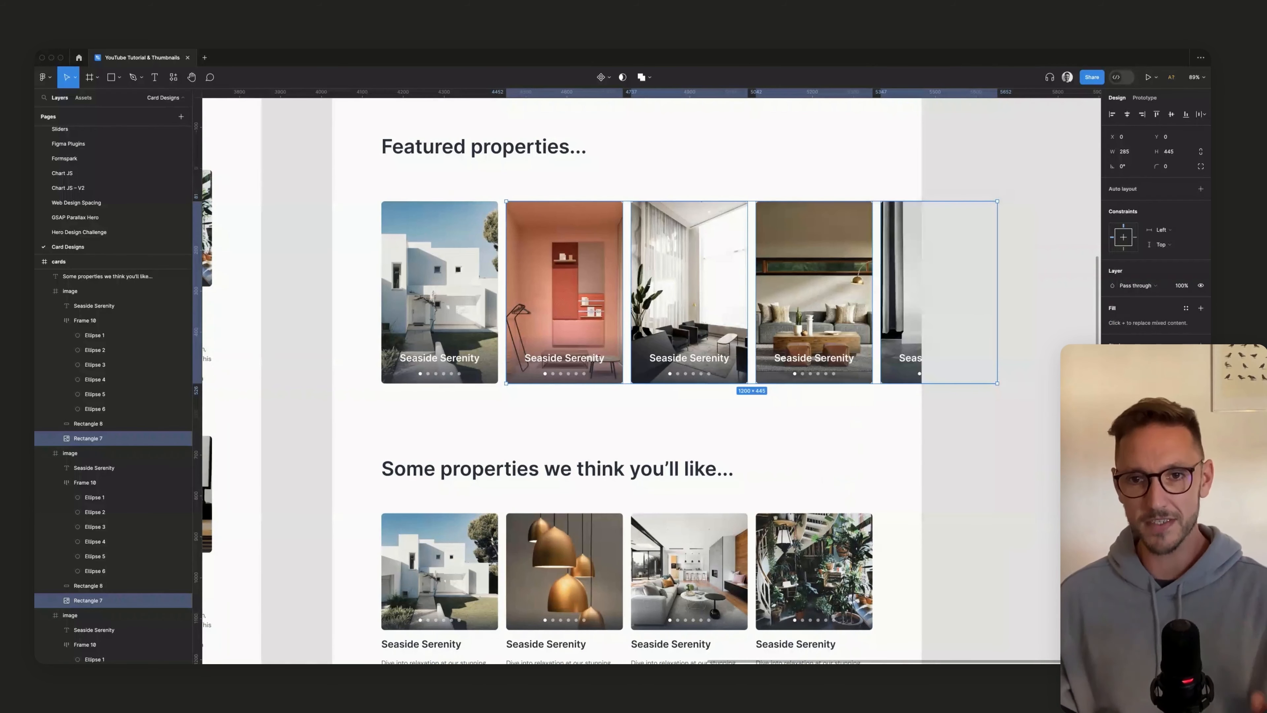
{"action": "key", "text": "Escape"}
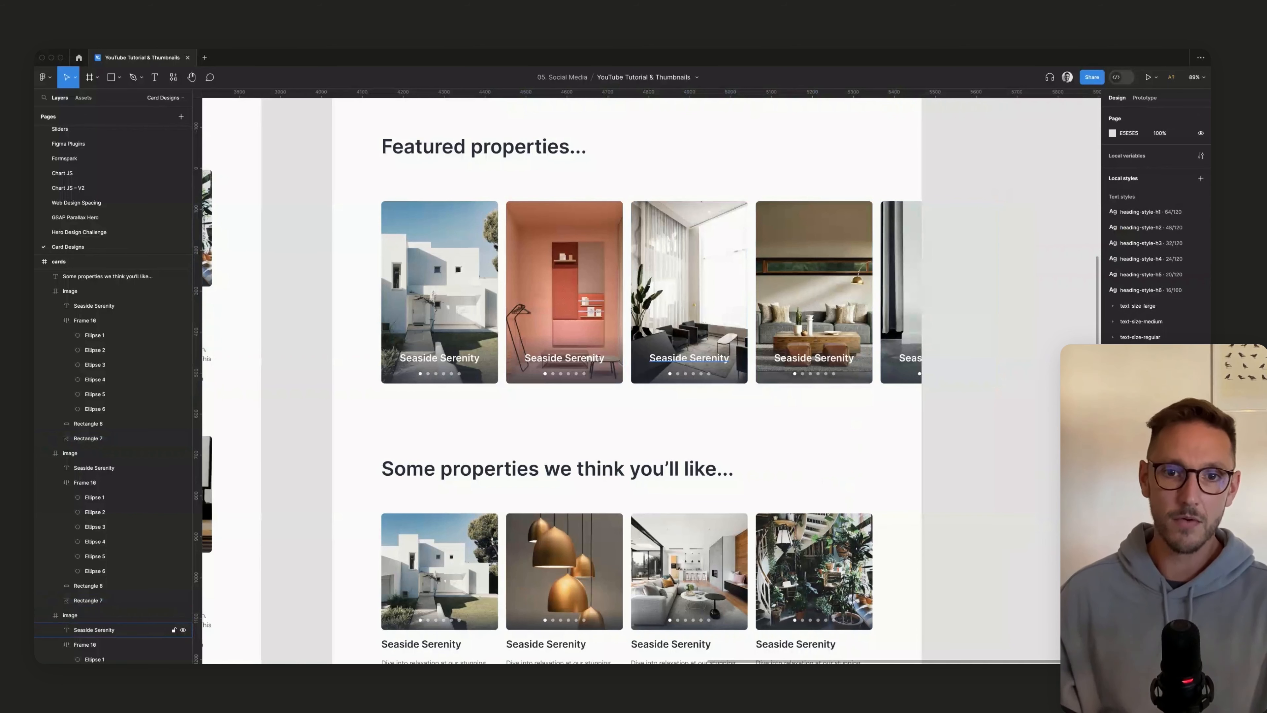
Step: Try moving the title on the third featured card up over the bright part of the photo, and undo the move
{"action": "left_click", "coordinate": [689, 358], "text": "super"}
{"action": "key", "text": "shift+Up"}
{"action": "key", "text": "shift+Up"}
{"action": "key", "text": "shift+Up"}
{"action": "key", "text": "shift+Up"}
{"action": "key", "text": "shift+Up"}
{"action": "key", "text": "shift+Up"}
{"action": "key", "text": "shift+Up"}
{"action": "key", "text": "shift+Up"}
{"action": "key", "text": "shift+Up"}
{"action": "key", "text": "shift+Up"}
{"action": "key", "text": "shift+Up"}
{"action": "key", "text": "shift+Up"}
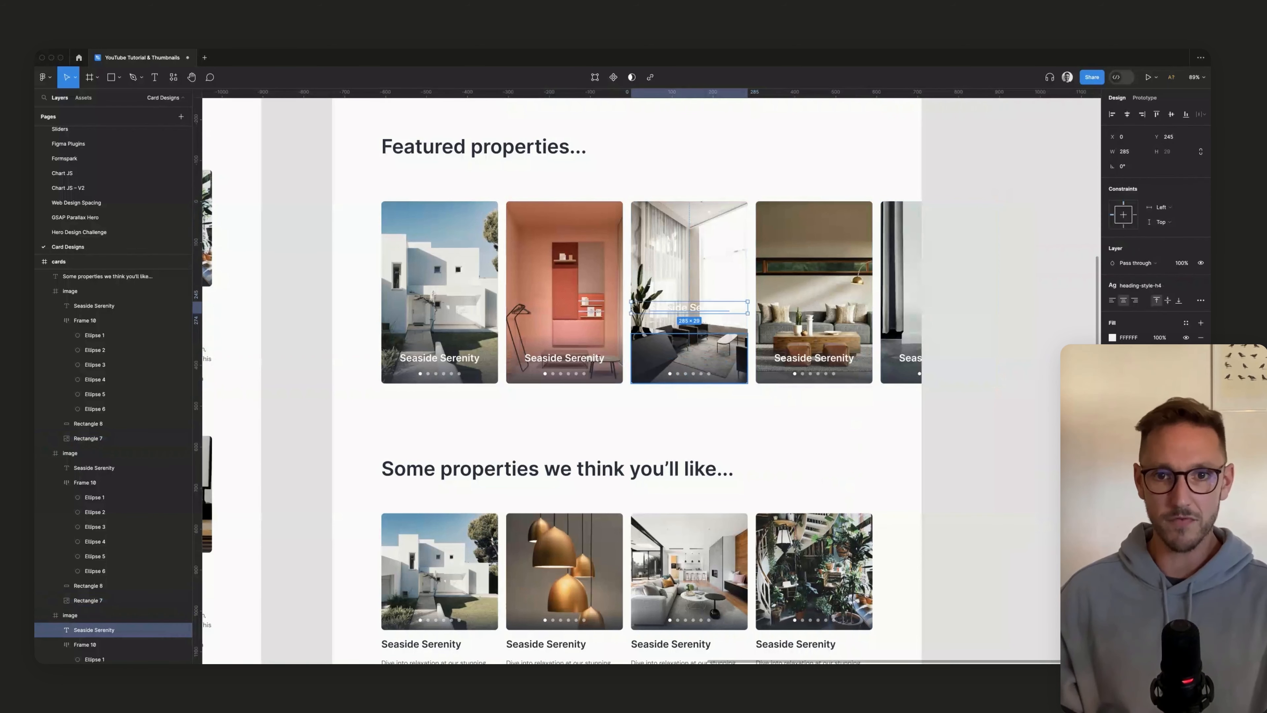
{"action": "key", "text": "super+z"}
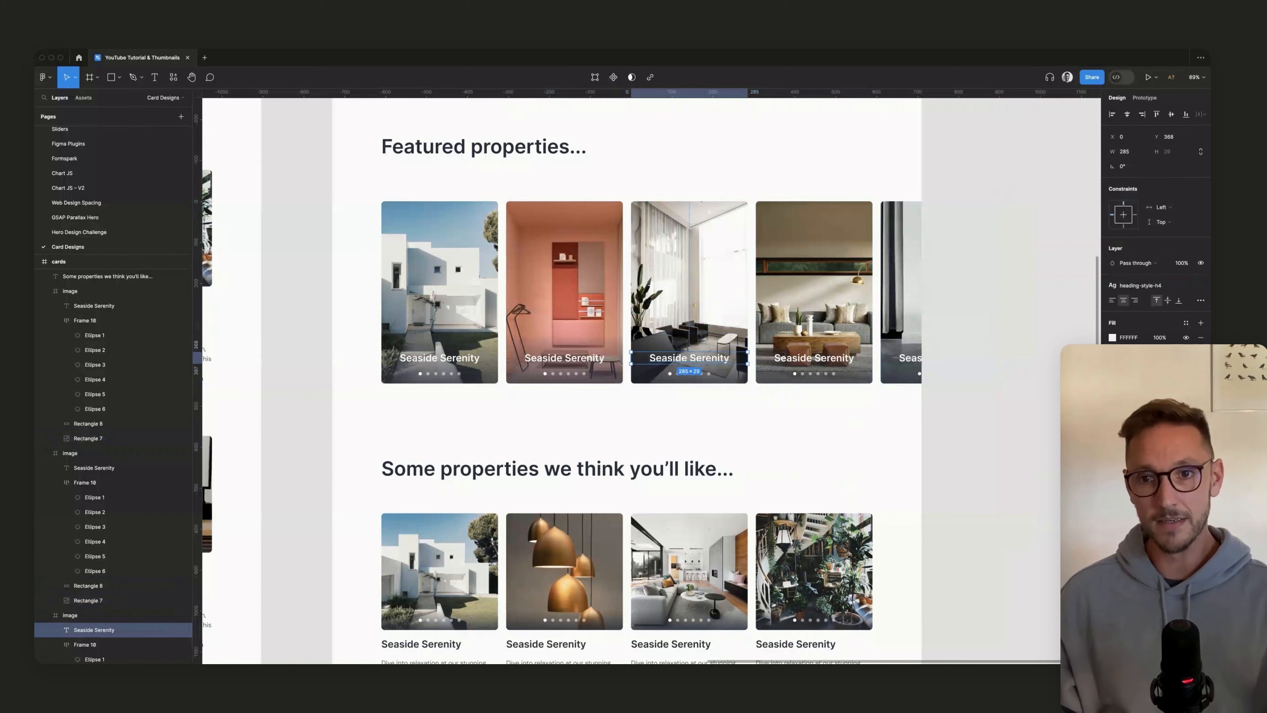
Step: Try placing the first featured card's title higher on the photo, at about Y 287, and undo the move
{"action": "key", "text": "Escape"}
{"action": "scroll", "coordinate": [418, 352], "scroll_direction": "up", "scroll_amount": 8}
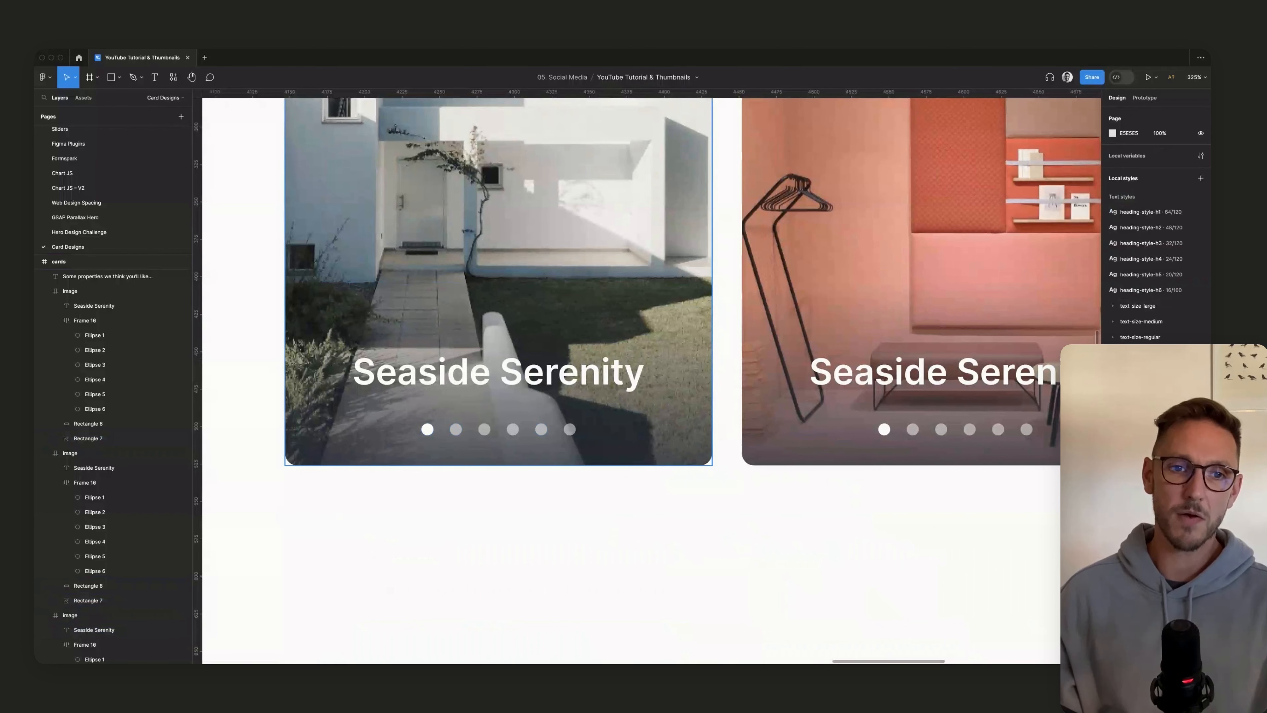
{"action": "left_click", "coordinate": [499, 372], "text": "super"}
{"action": "left_click_drag", "start_coordinate": [498, 372], "coordinate": [499, 250]}
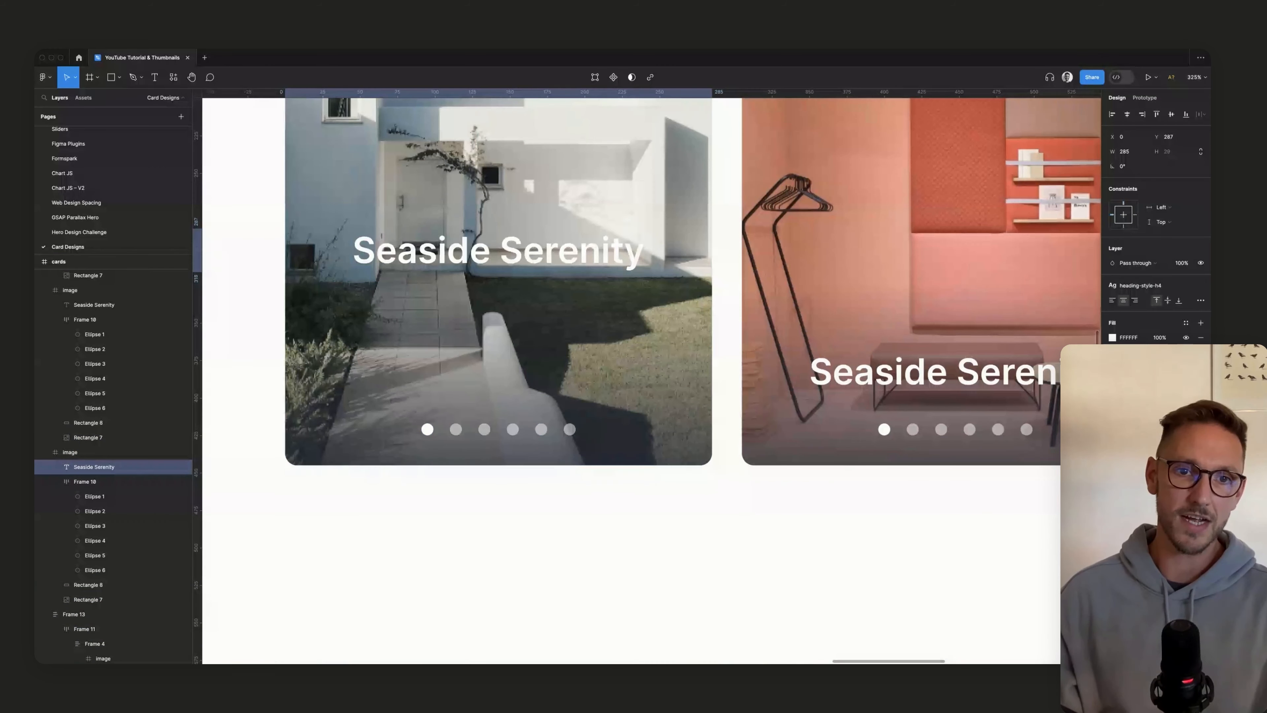
{"action": "key", "text": "super+z"}
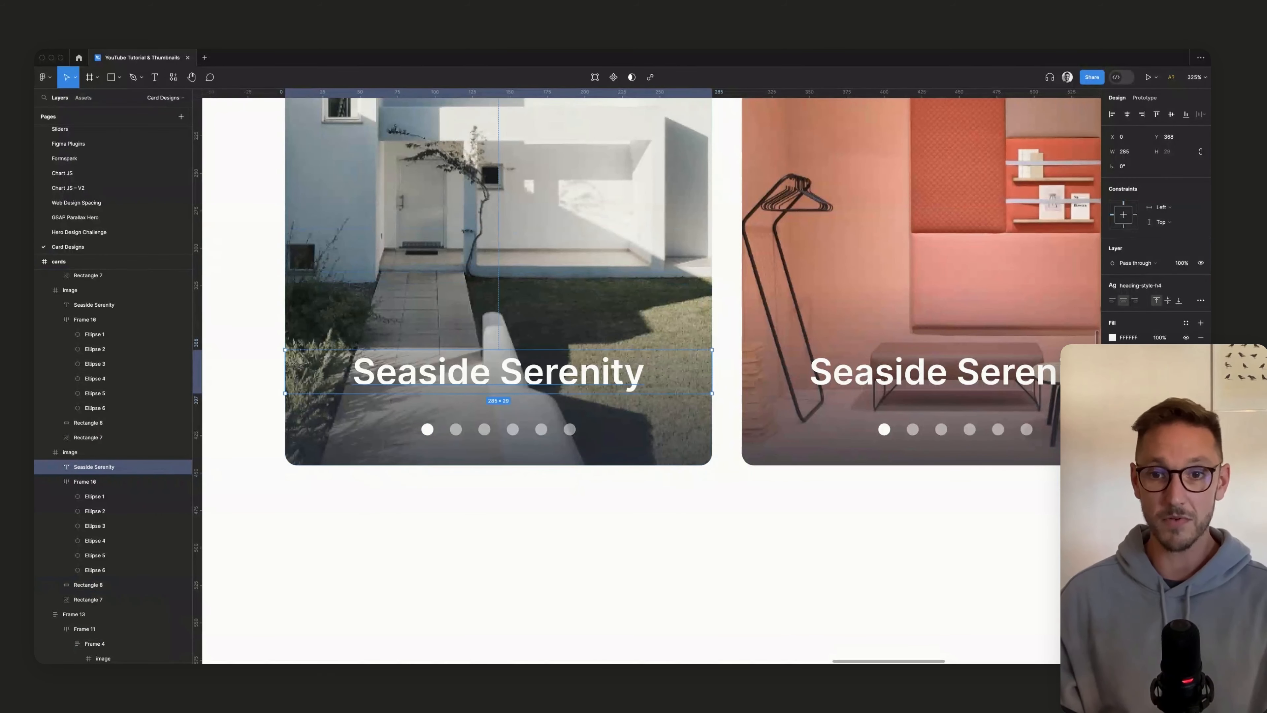
Step: Review the featured properties row in context with the heading and the property grid beneath it
{"action": "left_click", "coordinate": [665, 533]}
{"action": "scroll", "coordinate": [666, 533], "scroll_direction": "down", "scroll_amount": 10}
{"action": "scroll", "coordinate": [652, 381], "scroll_direction": "right", "scroll_amount": 4}
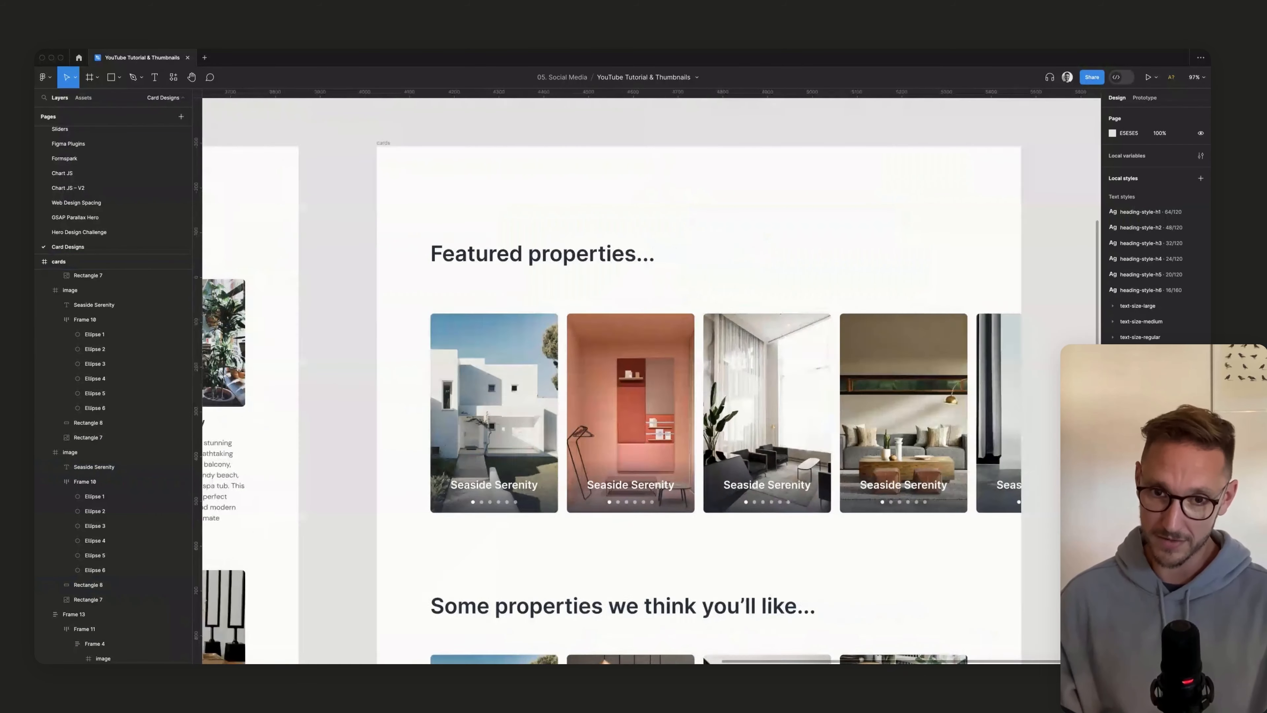
{"action": "scroll", "coordinate": [651, 381], "scroll_direction": "down", "scroll_amount": 1}
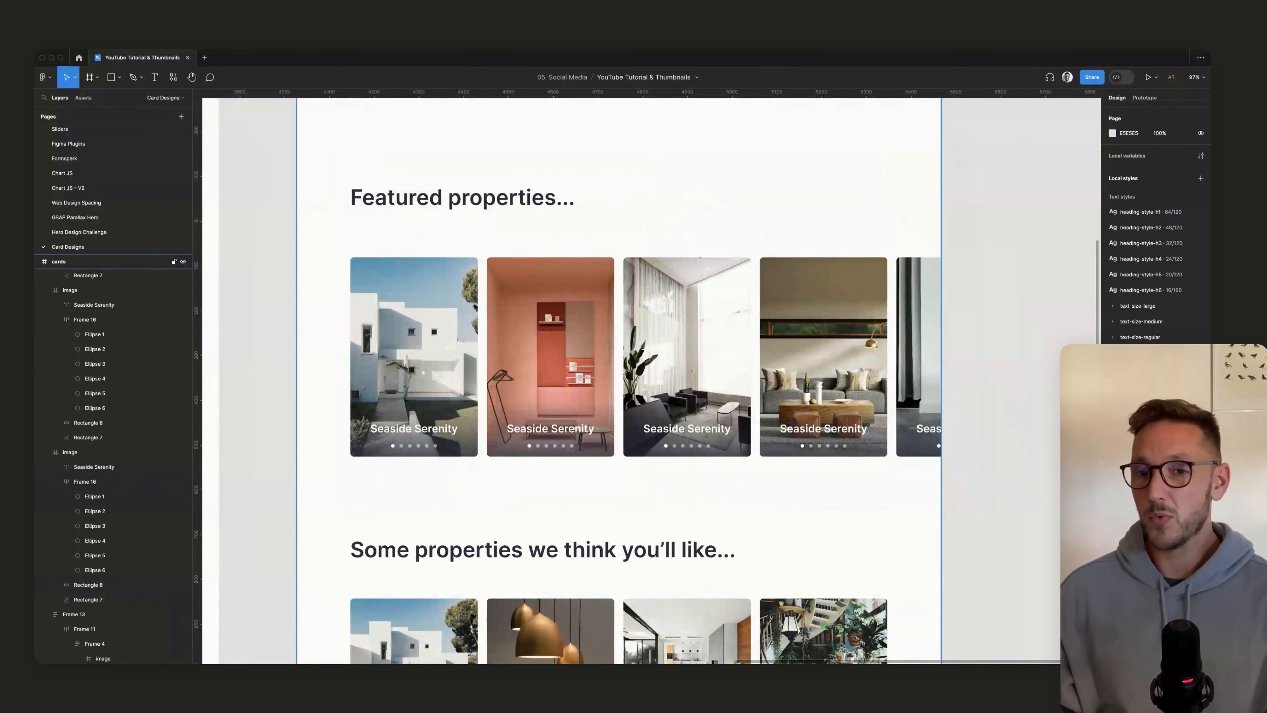
{"action": "scroll", "coordinate": [740, 487], "scroll_direction": "down", "scroll_amount": 3}
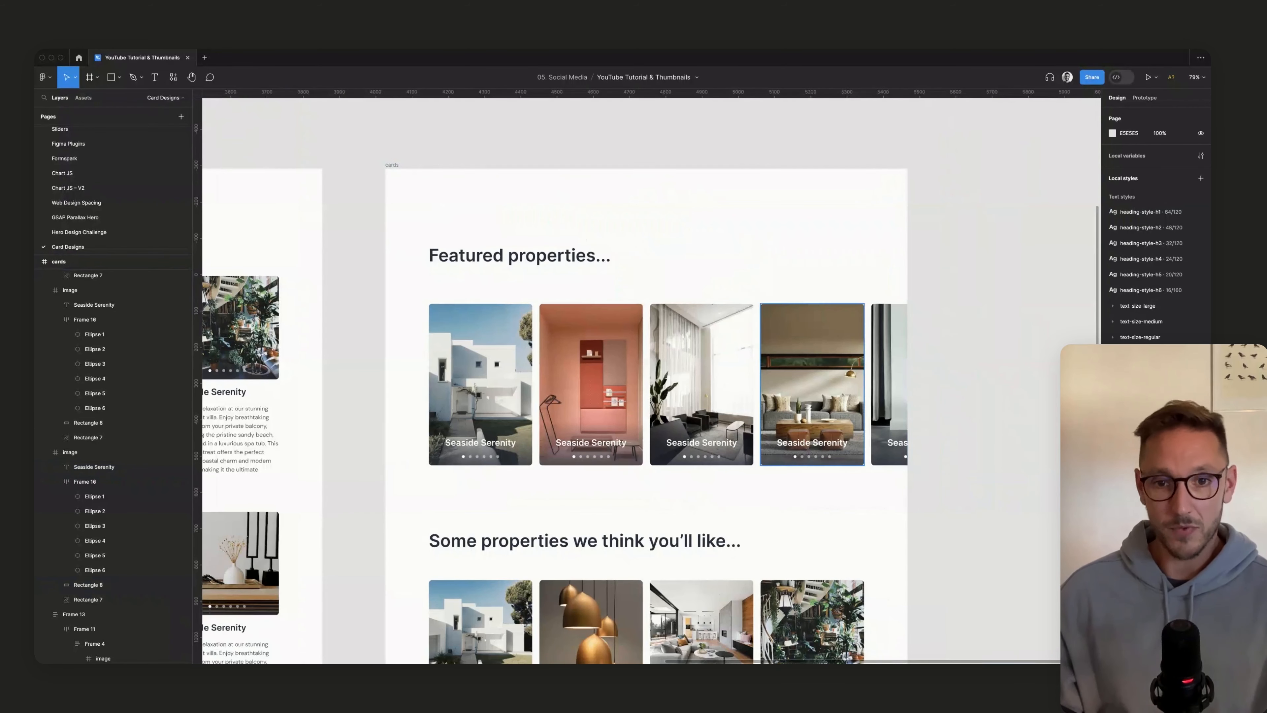
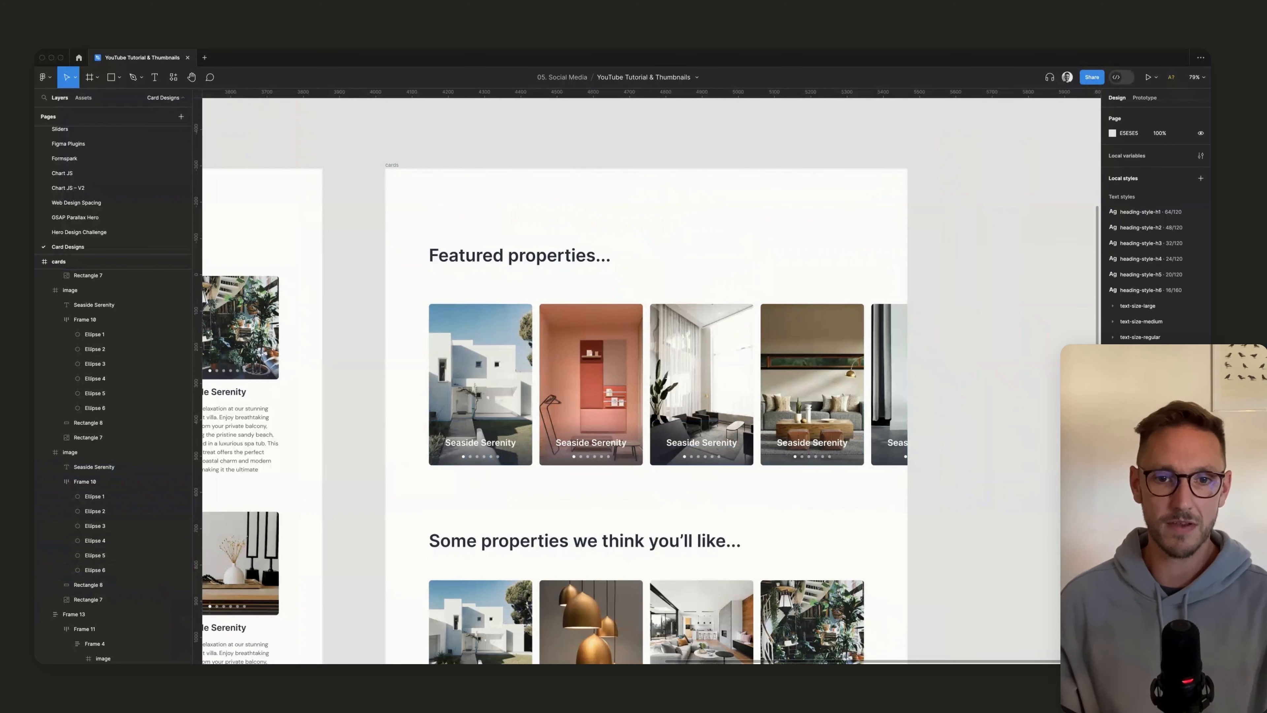
{"action": "scroll", "coordinate": [549, 305], "scroll_direction": "down", "scroll_amount": 5}
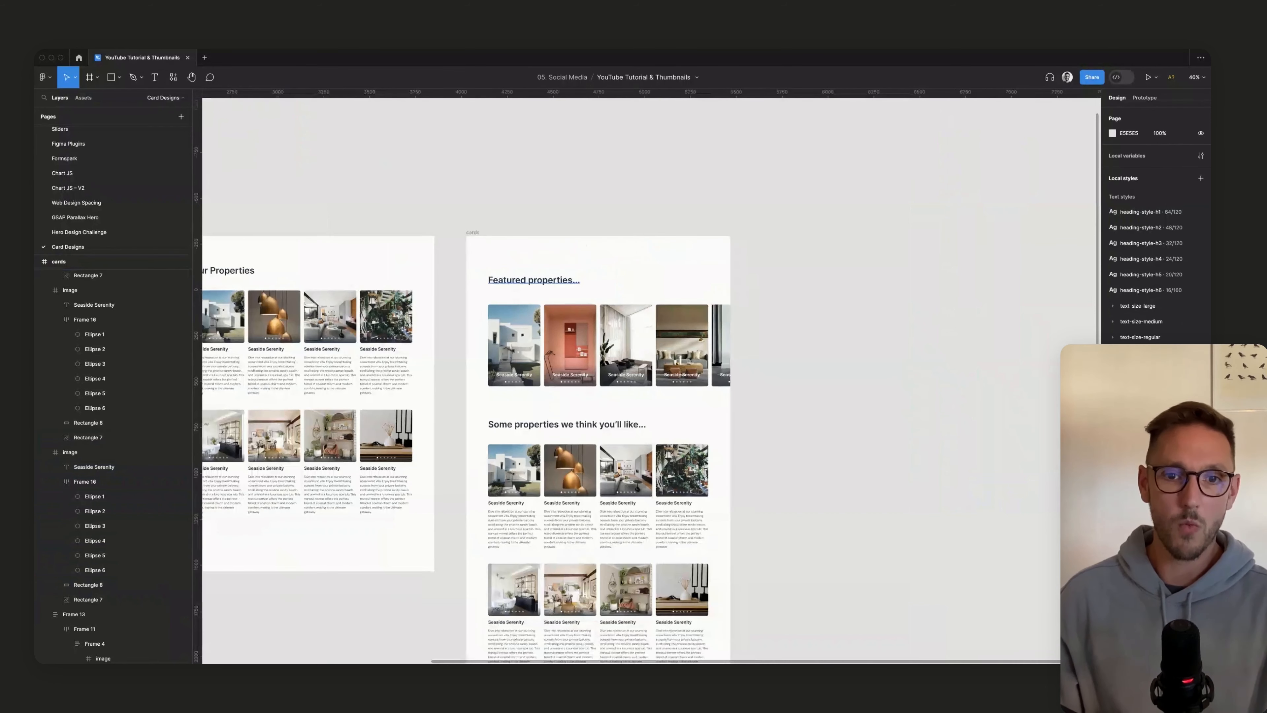
{"action": "scroll", "coordinate": [548, 287], "scroll_direction": "up", "scroll_amount": 1}
{"action": "scroll", "coordinate": [671, 294], "scroll_direction": "up", "scroll_amount": 8}
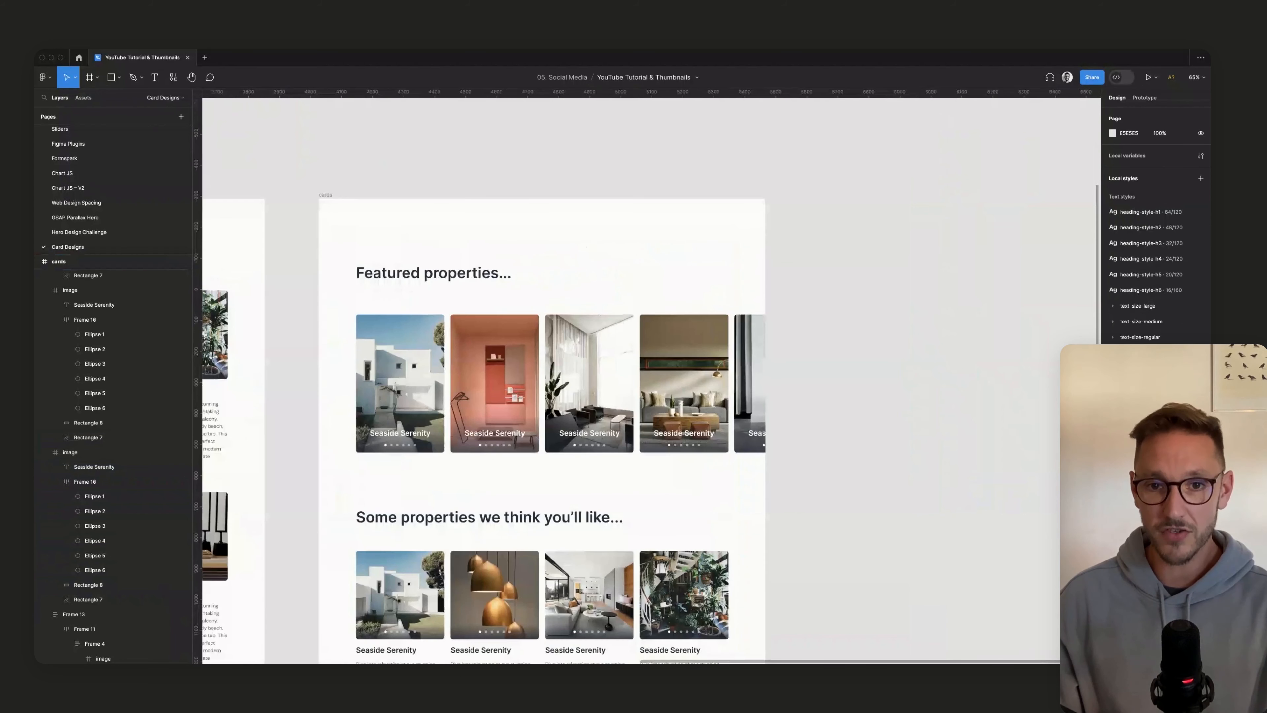
{"action": "scroll", "coordinate": [431, 449], "scroll_direction": "left", "scroll_amount": 5}
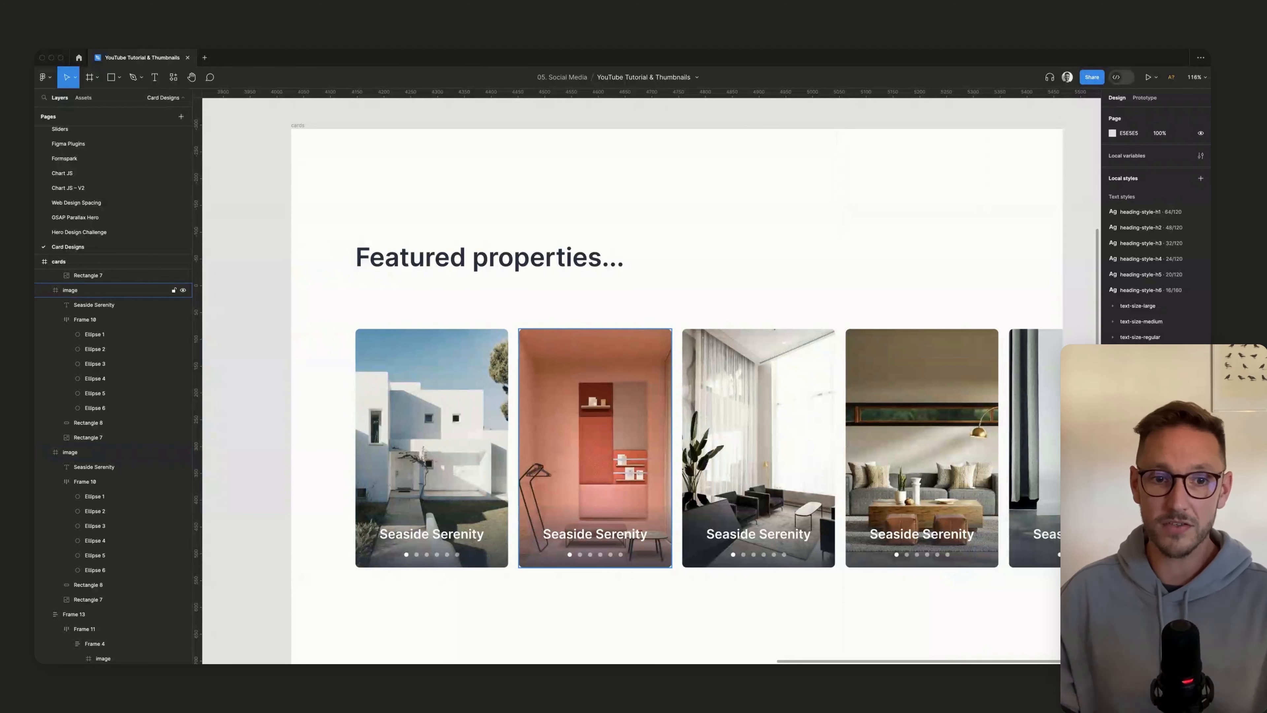
{"action": "scroll", "coordinate": [489, 449], "scroll_direction": "right", "scroll_amount": 1}
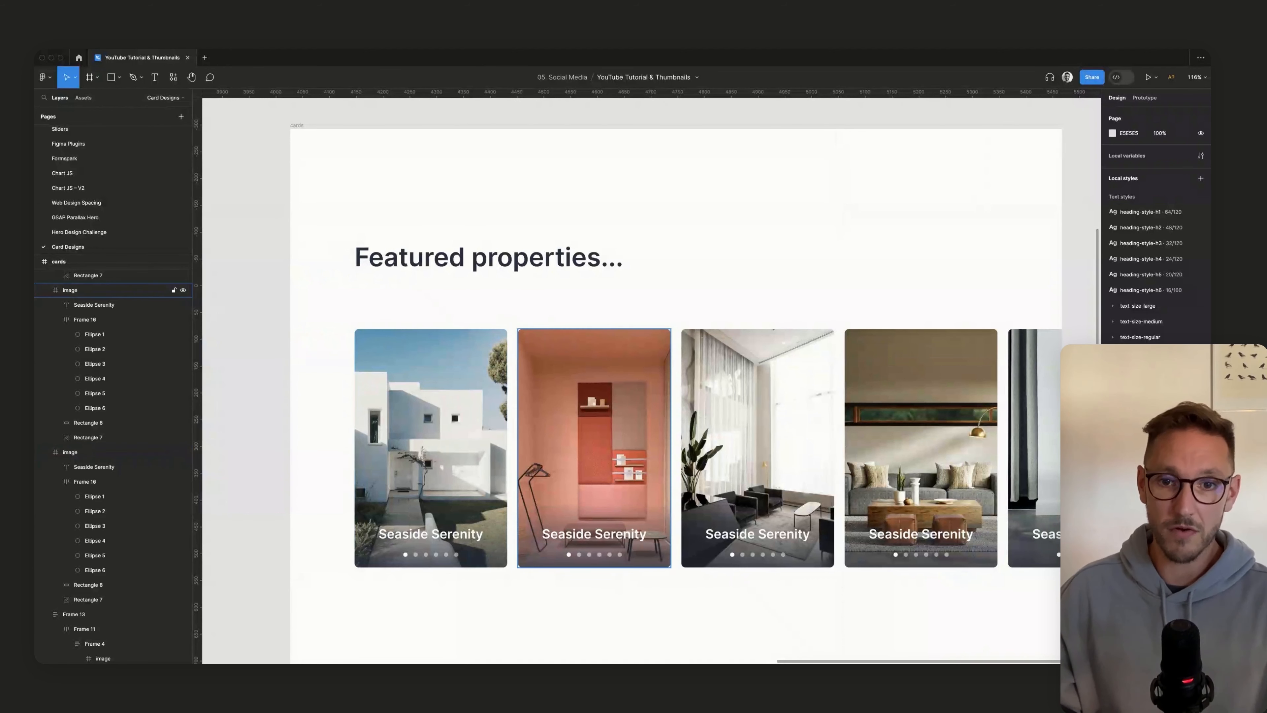
Step: Try shifting the last four featured cards to the right to free space beside the first card
{"action": "scroll", "coordinate": [594, 449], "scroll_direction": "up", "scroll_amount": 1}
{"action": "left_click", "coordinate": [594, 449]}
{"action": "left_click", "coordinate": [757, 449], "text": "shift"}
{"action": "left_click", "coordinate": [921, 449], "text": "shift"}
{"action": "left_click", "coordinate": [1035, 449], "text": "shift"}
{"action": "scroll", "coordinate": [1035, 449], "scroll_direction": "up", "scroll_amount": 1}
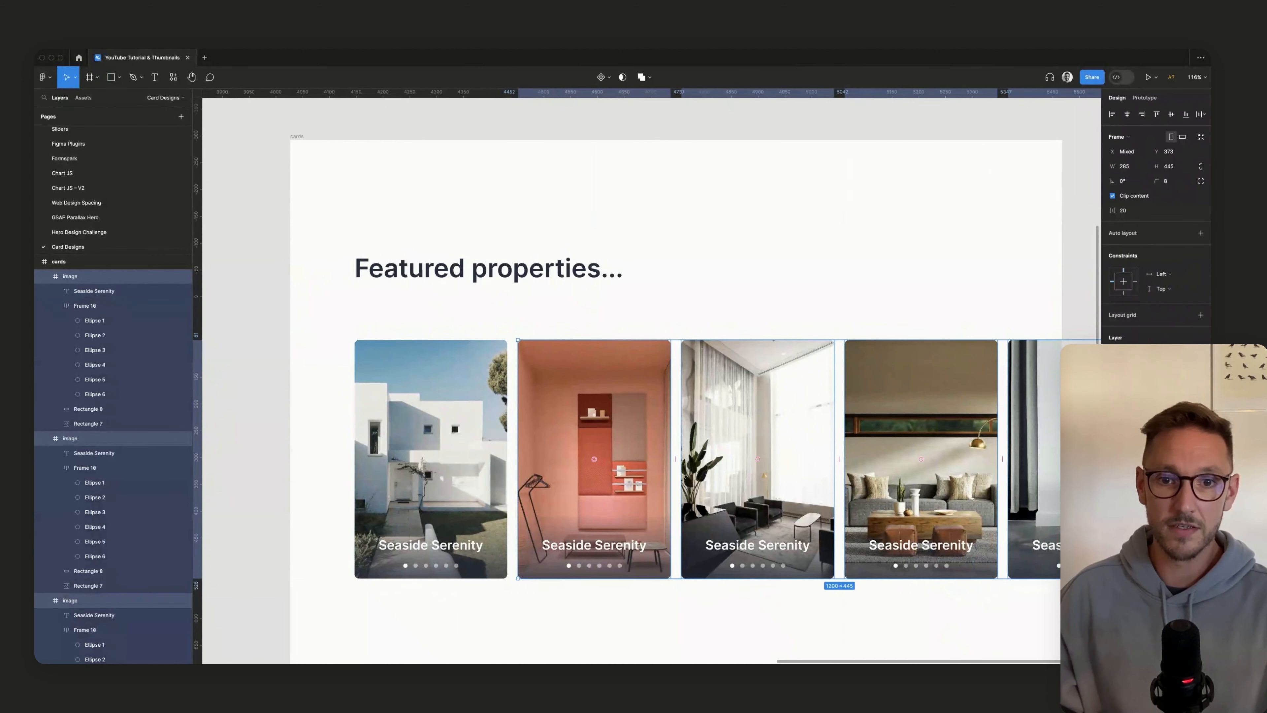
{"action": "left_click_drag", "start_coordinate": [593, 449], "coordinate": [746, 449]}
Step: Try widening the first featured card's frame to about 540 and its photo to about 554
{"action": "left_click", "coordinate": [430, 449]}
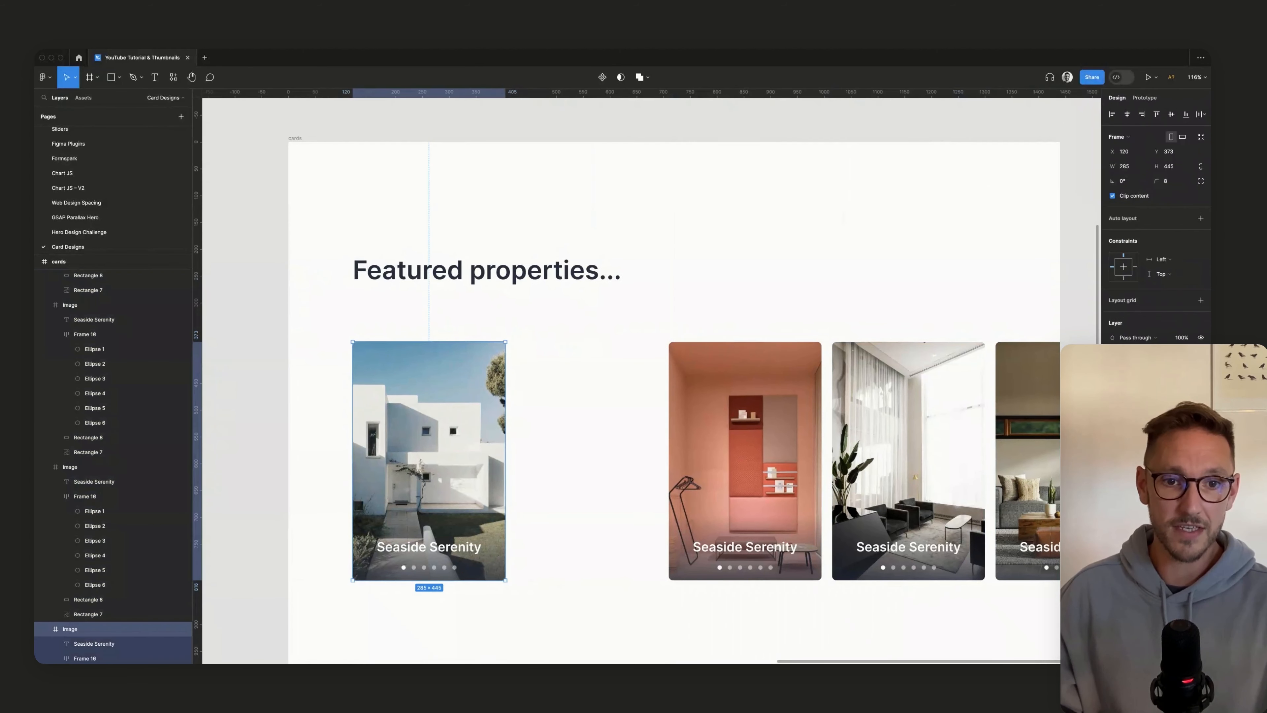
{"action": "left_click_drag", "start_coordinate": [506, 459], "coordinate": [642, 459]}
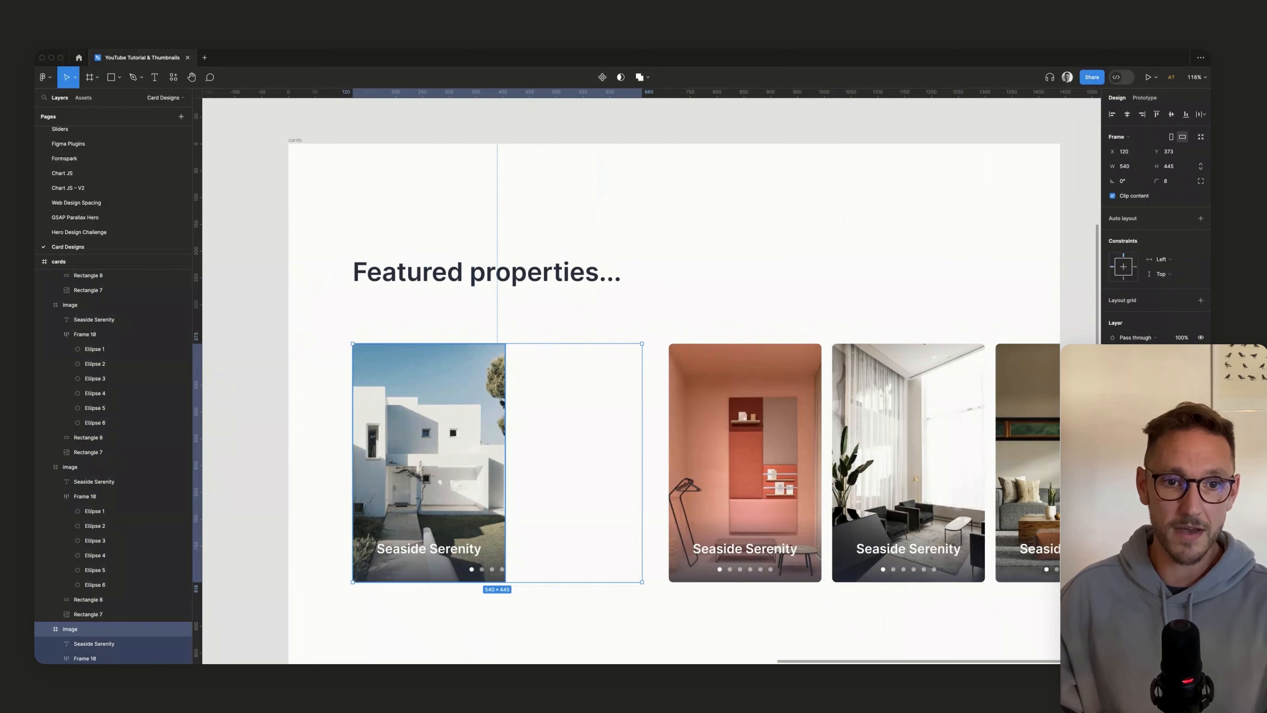
{"action": "double_click", "coordinate": [479, 459]}
{"action": "left_click_drag", "start_coordinate": [506, 460], "coordinate": [649, 460]}
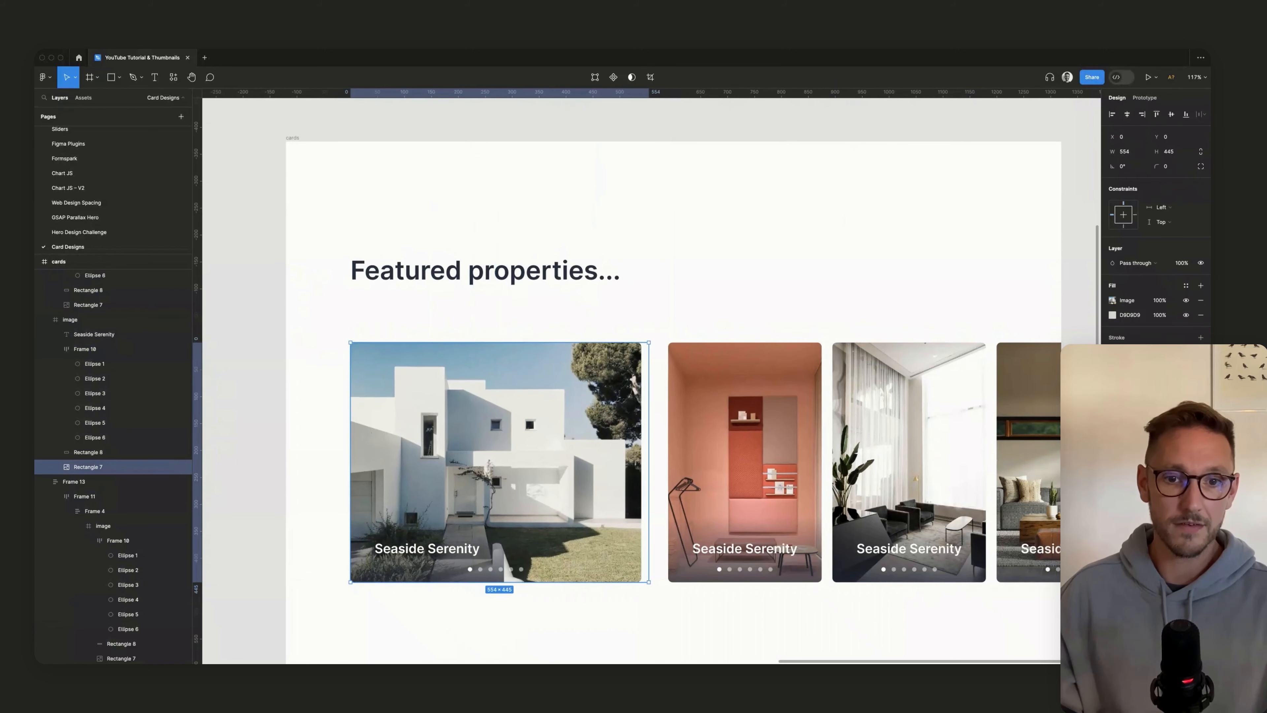
{"action": "scroll", "coordinate": [649, 379], "scroll_direction": "right", "scroll_amount": 1}
{"action": "key", "text": "Escape"}
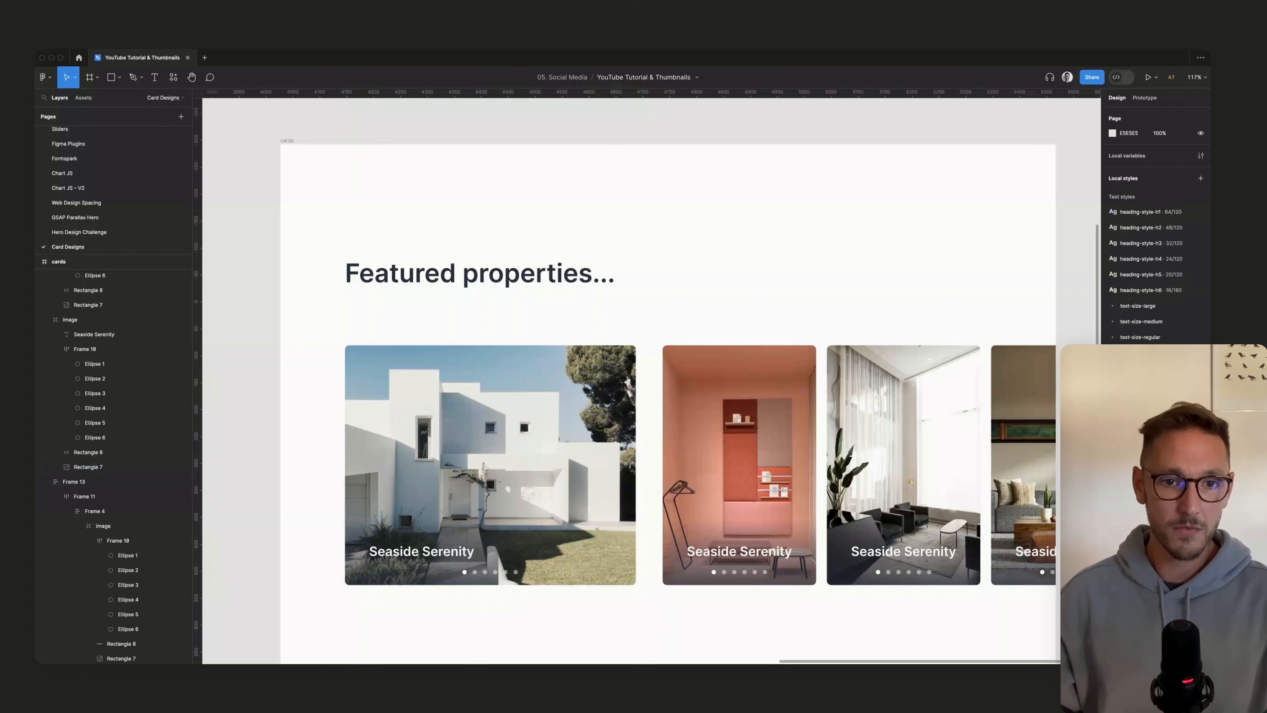
Step: Undo the first featured card's widening and the shift of the other four cards
{"action": "key", "text": "super+z"}
{"action": "key", "text": "super+z"}
{"action": "key", "text": "super+z"}
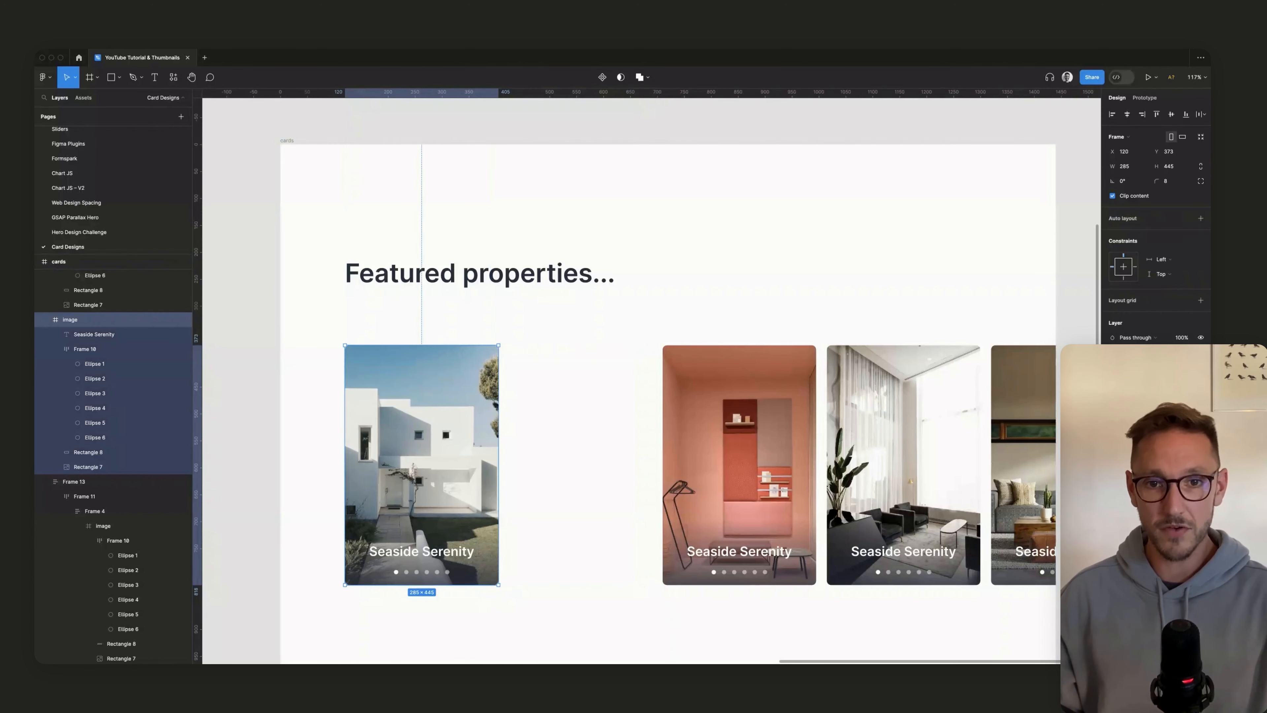
{"action": "key", "text": "super+z"}
{"action": "key", "text": "super+z"}
{"action": "key", "text": "super+z"}
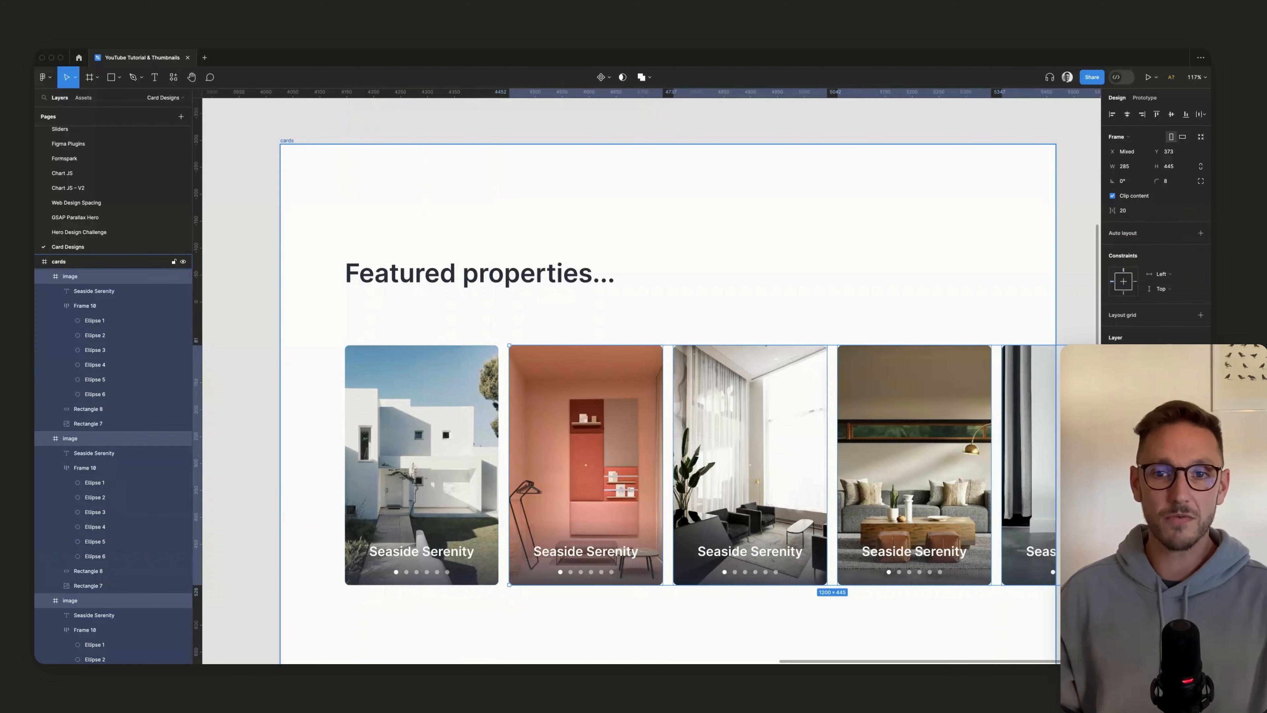
{"action": "key", "text": "Escape"}
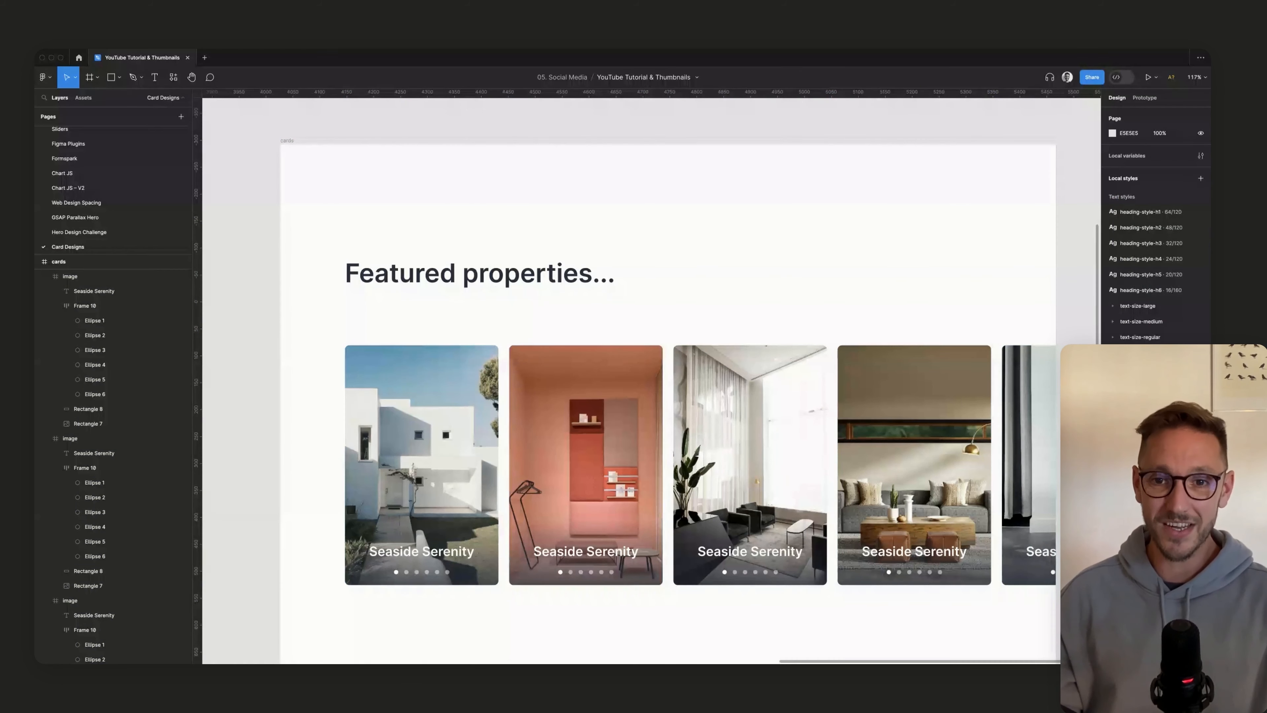
Step: Compare the featured row with the four-column and three-column Our Properties layouts in the neighbouring frames
{"action": "scroll", "coordinate": [633, 379], "scroll_direction": "right", "scroll_amount": 3}
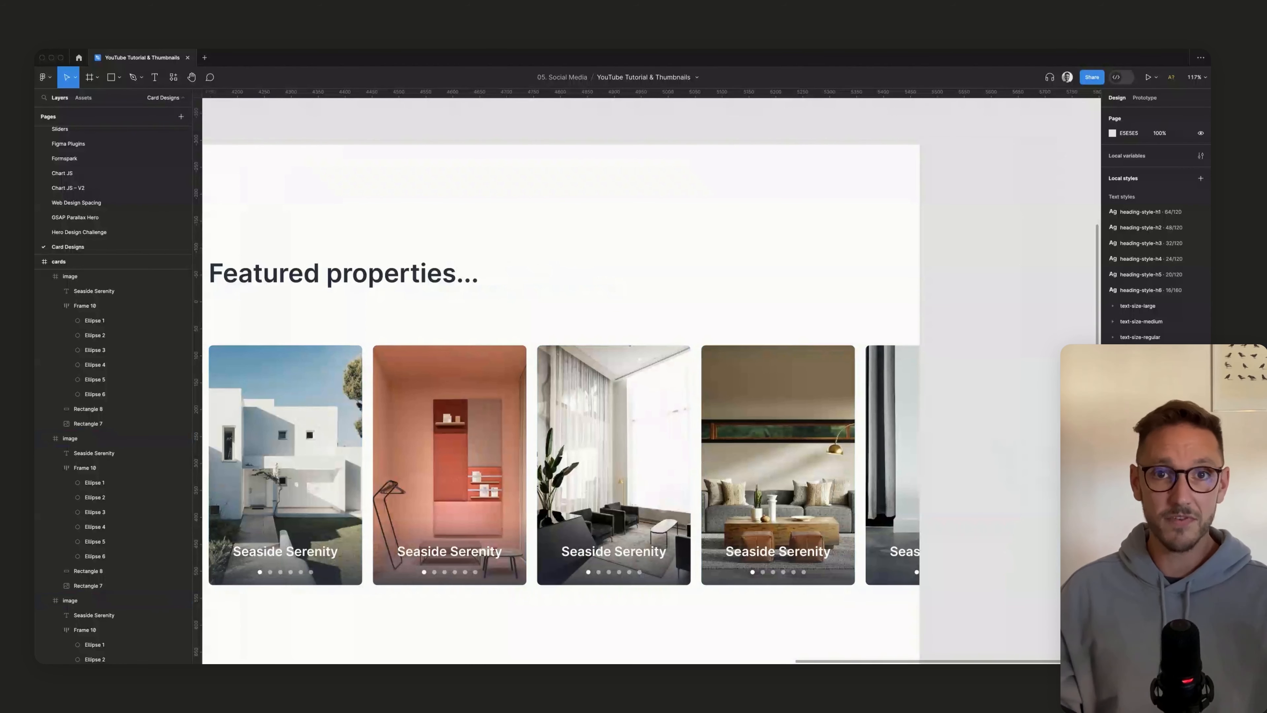
{"action": "scroll", "coordinate": [648, 379], "scroll_direction": "down", "scroll_amount": 5}
{"action": "scroll", "coordinate": [648, 379], "scroll_direction": "left", "scroll_amount": 10}
{"action": "scroll", "coordinate": [648, 380], "scroll_direction": "left", "scroll_amount": 15}
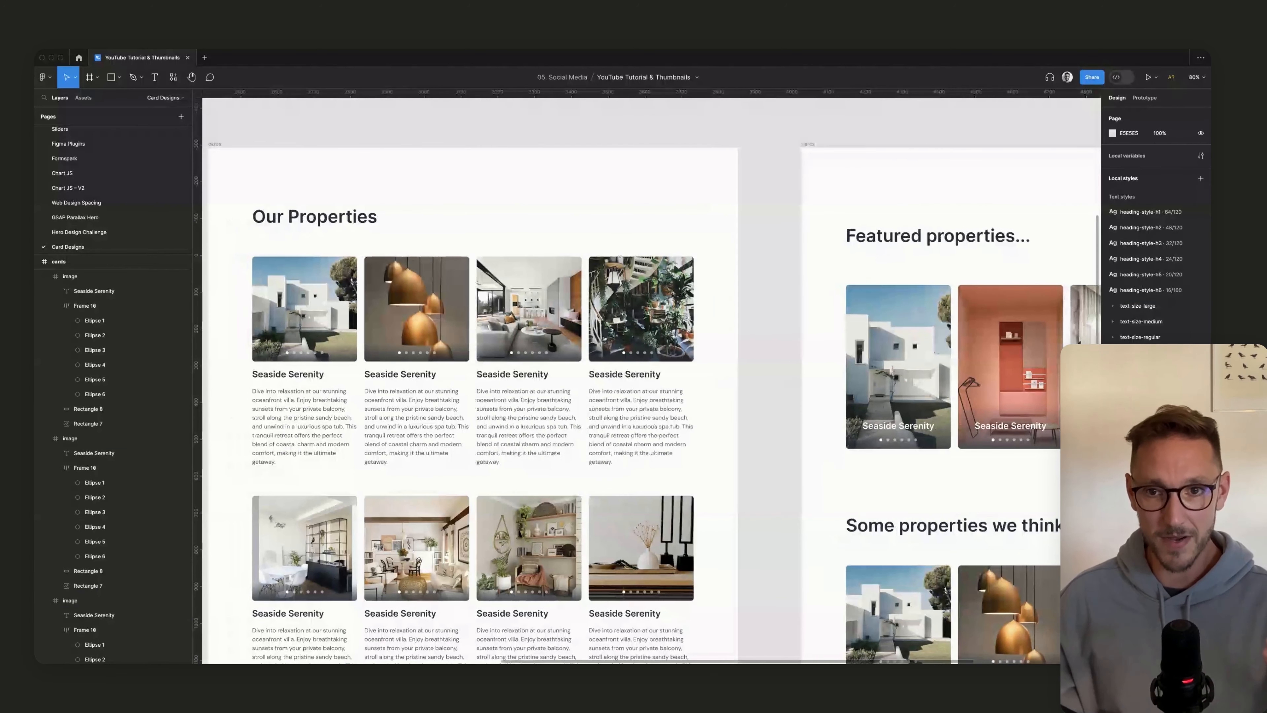
{"action": "scroll", "coordinate": [648, 379], "scroll_direction": "left", "scroll_amount": 5}
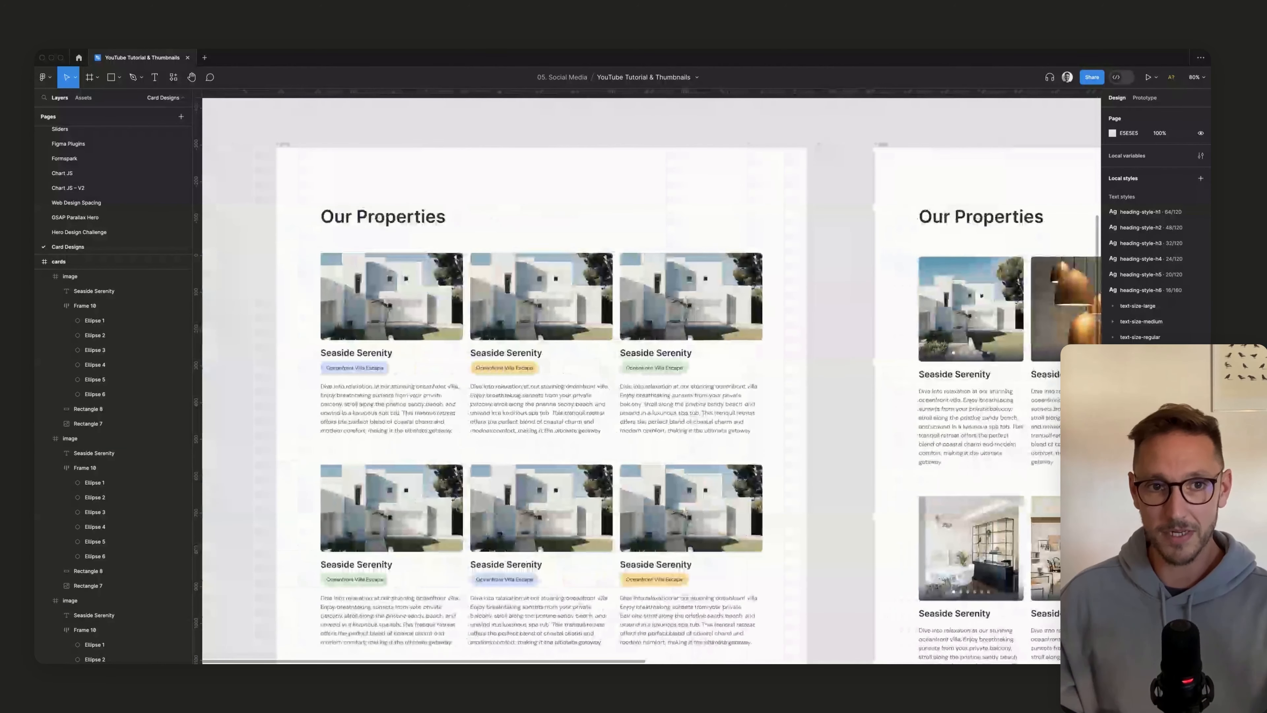
{"action": "scroll", "coordinate": [648, 380], "scroll_direction": "down", "scroll_amount": 1}
{"action": "scroll", "coordinate": [468, 227], "scroll_direction": "up", "scroll_amount": 5}
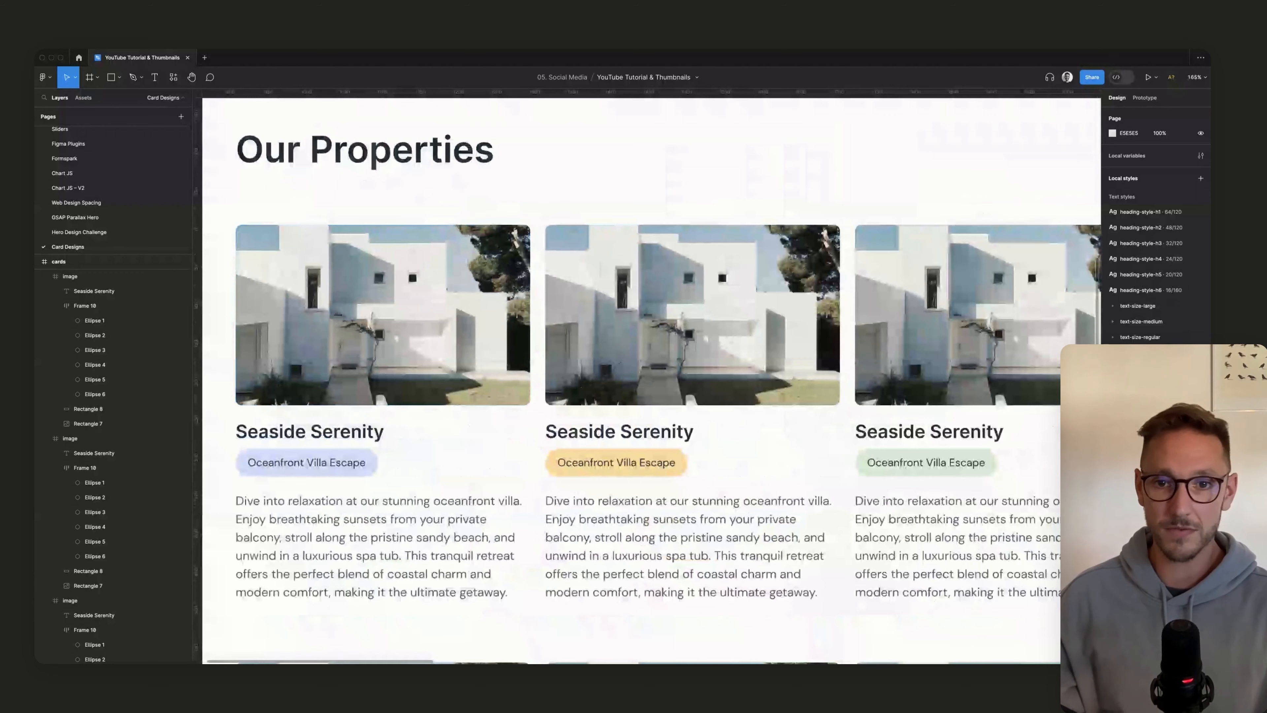
{"action": "scroll", "coordinate": [832, 526], "scroll_direction": "down", "scroll_amount": 5}
{"action": "scroll", "coordinate": [832, 527], "scroll_direction": "down", "scroll_amount": 1}
{"action": "scroll", "coordinate": [648, 379], "scroll_direction": "down", "scroll_amount": 5}
{"action": "scroll", "coordinate": [648, 380], "scroll_direction": "right", "scroll_amount": 9}
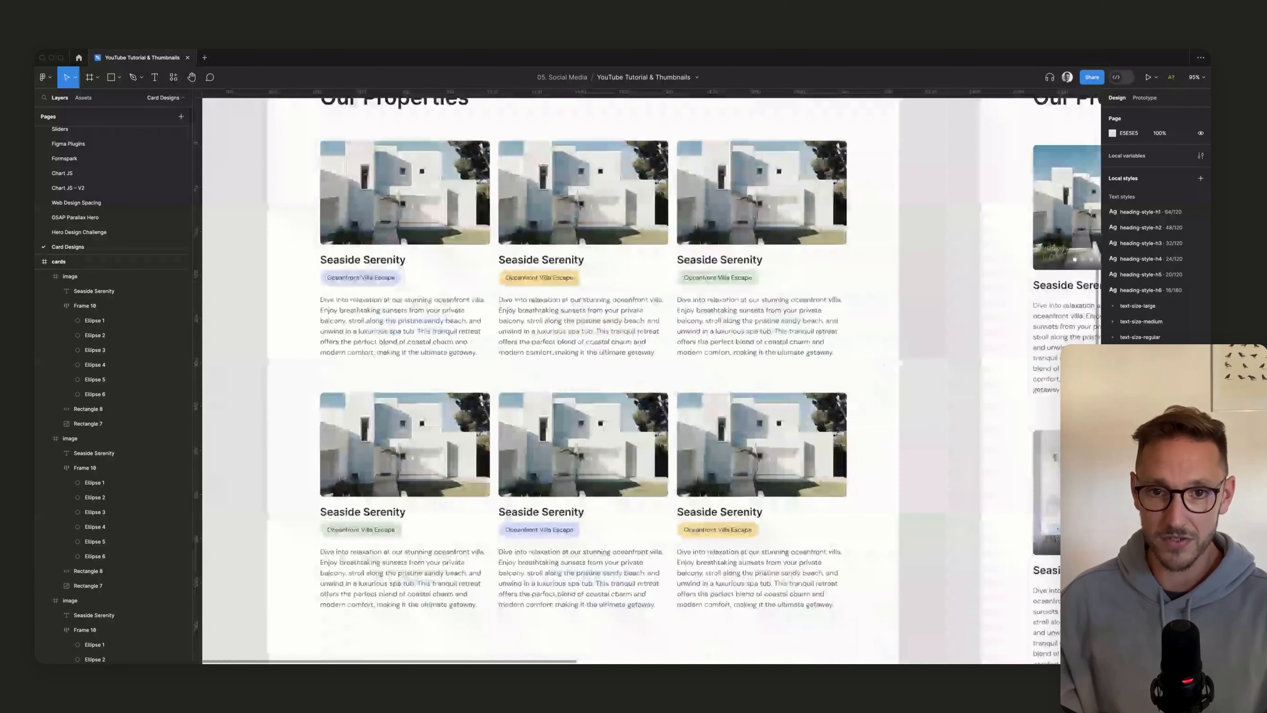
Step: Hide the interface and move the Featured properties frame directly beside the three-column Our Properties frame
{"action": "key", "text": "super+backslash"}
{"action": "scroll", "coordinate": [823, 492], "scroll_direction": "right", "scroll_amount": 1}
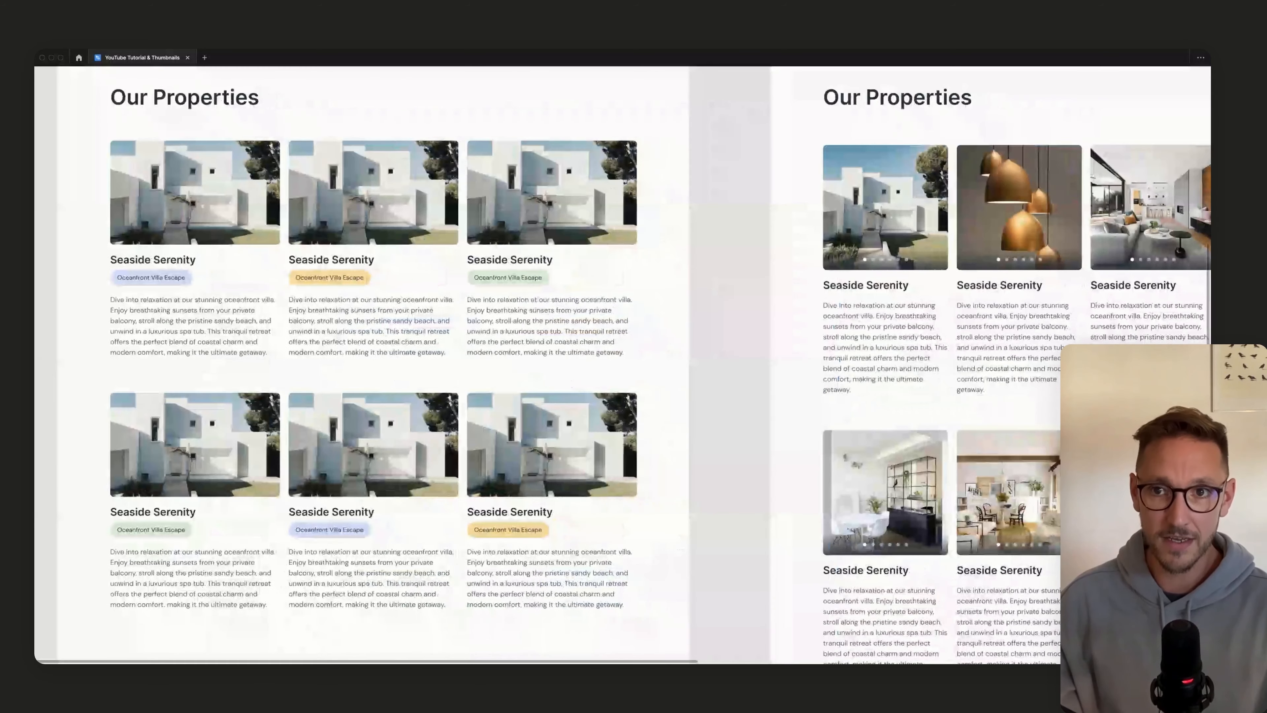
{"action": "scroll", "coordinate": [823, 492], "scroll_direction": "down", "scroll_amount": 3}
{"action": "scroll", "coordinate": [823, 491], "scroll_direction": "right", "scroll_amount": 2}
{"action": "scroll", "coordinate": [823, 494], "scroll_direction": "down", "scroll_amount": 10}
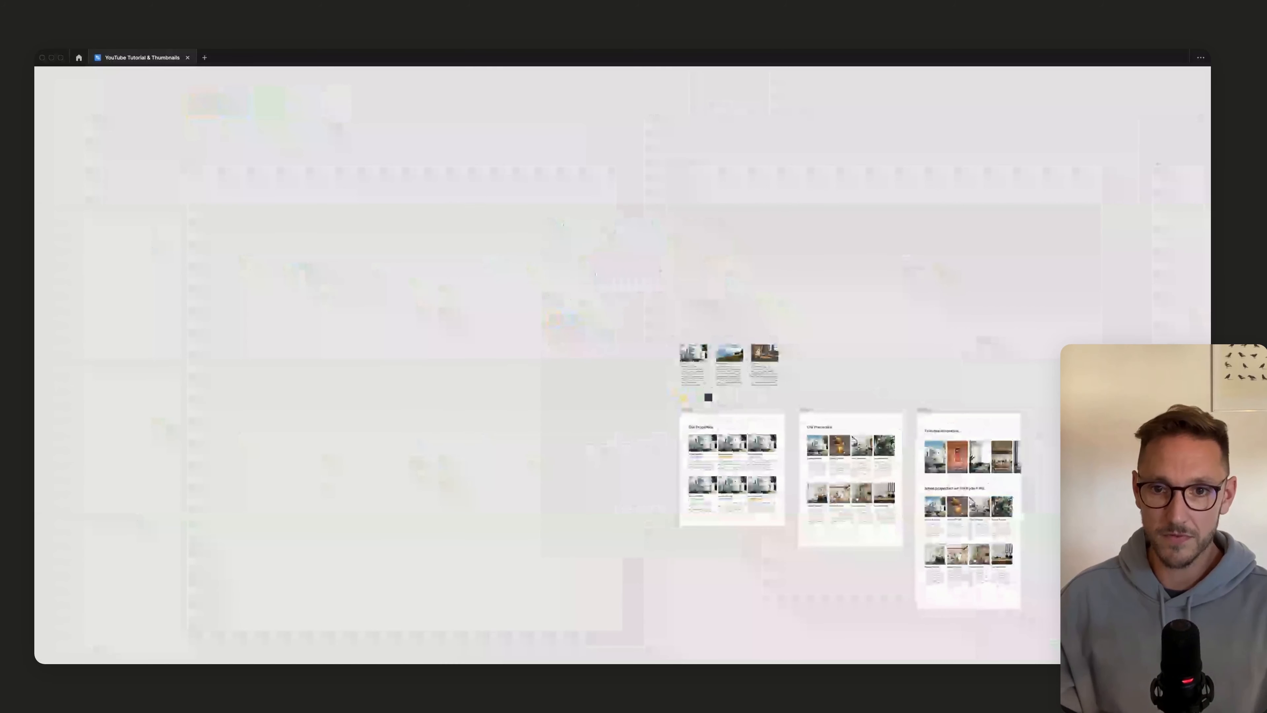
{"action": "left_click_drag", "start_coordinate": [1045, 410], "coordinate": [1054, 410]}
{"action": "left_click_drag", "start_coordinate": [923, 410], "coordinate": [802, 410]}
{"action": "scroll", "coordinate": [838, 422], "scroll_direction": "up", "scroll_amount": 10}
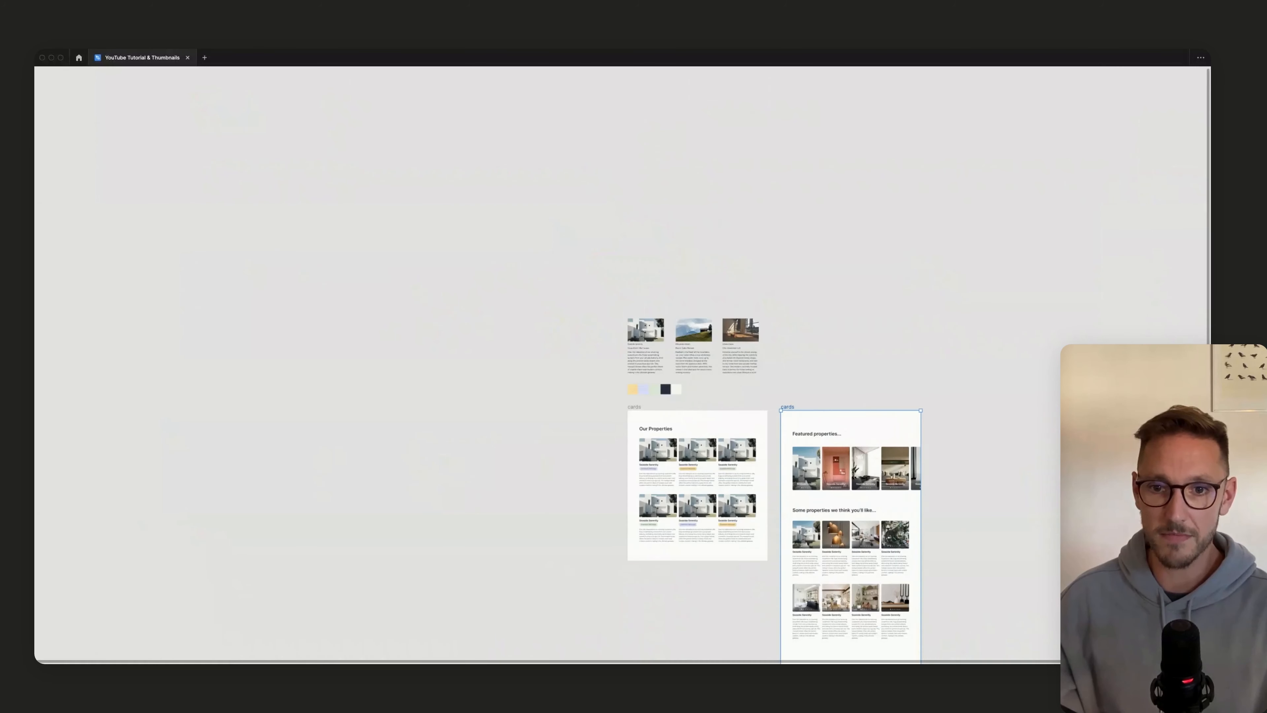
{"action": "scroll", "coordinate": [843, 417], "scroll_direction": "down", "scroll_amount": 2}
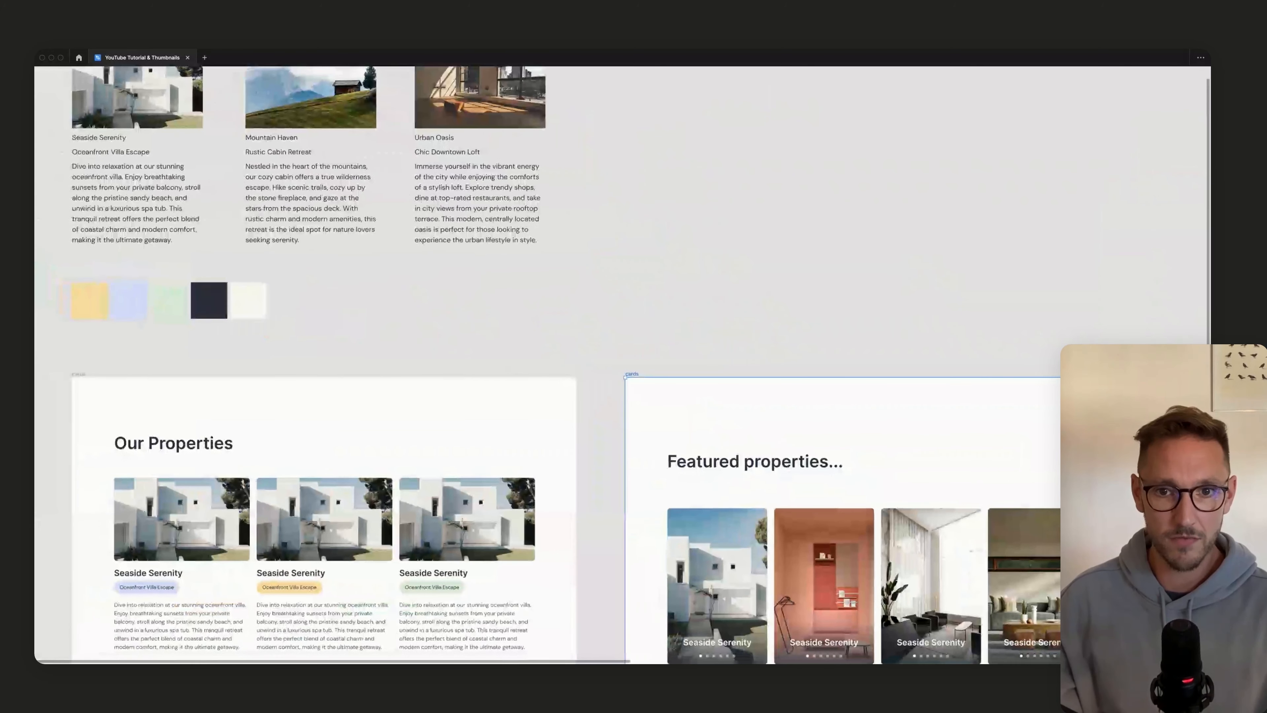
{"action": "key", "text": "Escape"}
Step: Select both cards frames, show the interface again, and change their shared background fill to a light off-white with red 248 and green 249
{"action": "scroll", "coordinate": [843, 417], "scroll_direction": "down", "scroll_amount": 4}
{"action": "scroll", "coordinate": [638, 364], "scroll_direction": "down", "scroll_amount": 3}
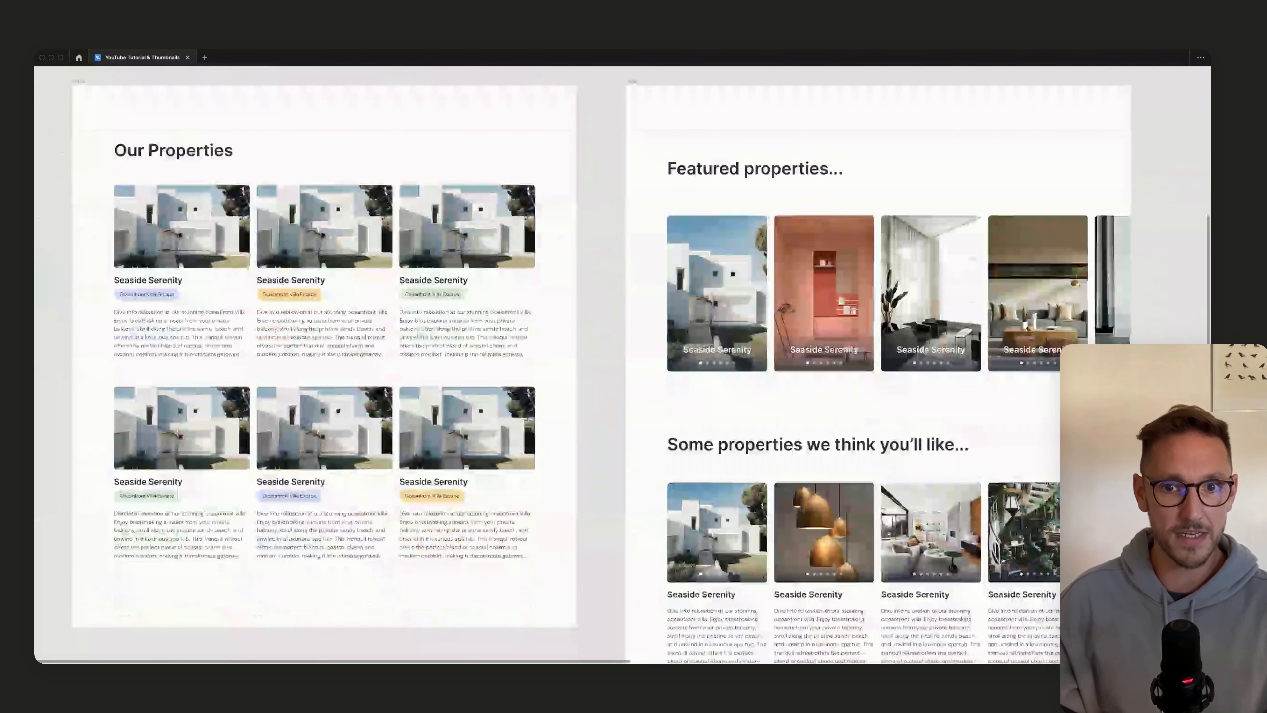
{"action": "scroll", "coordinate": [639, 365], "scroll_direction": "up", "scroll_amount": 1}
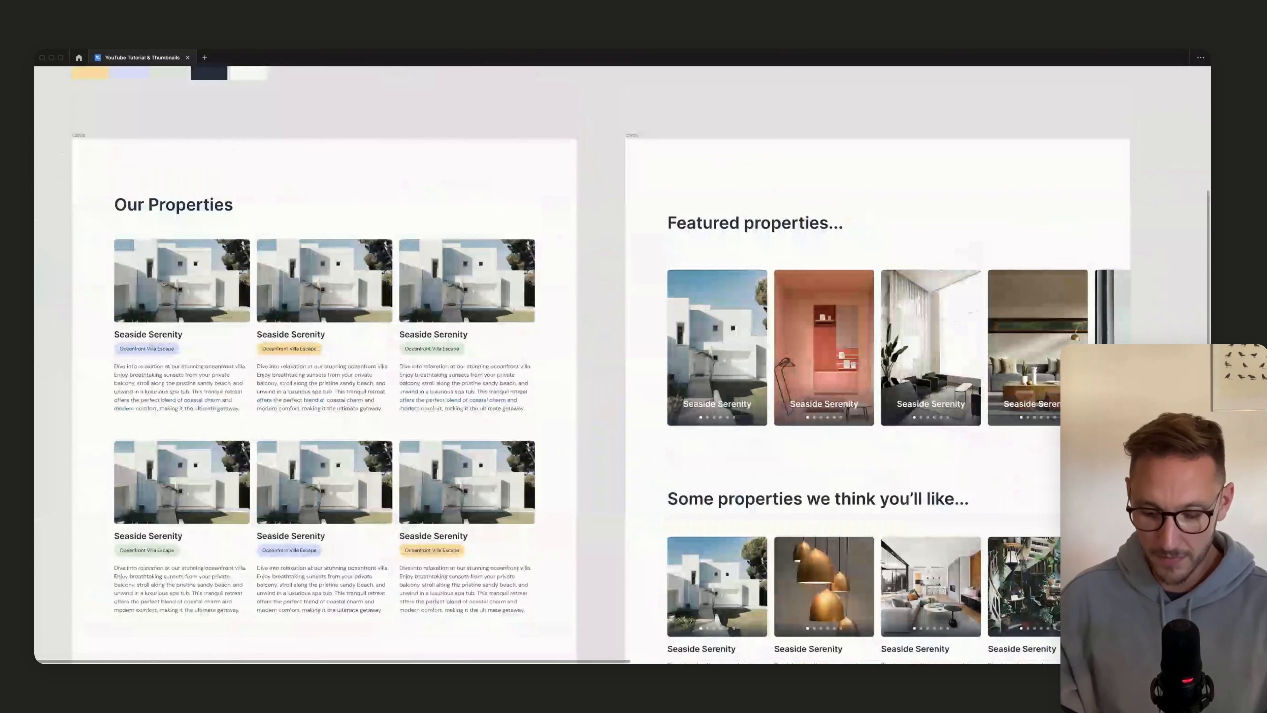
{"action": "left_click", "coordinate": [78, 135]}
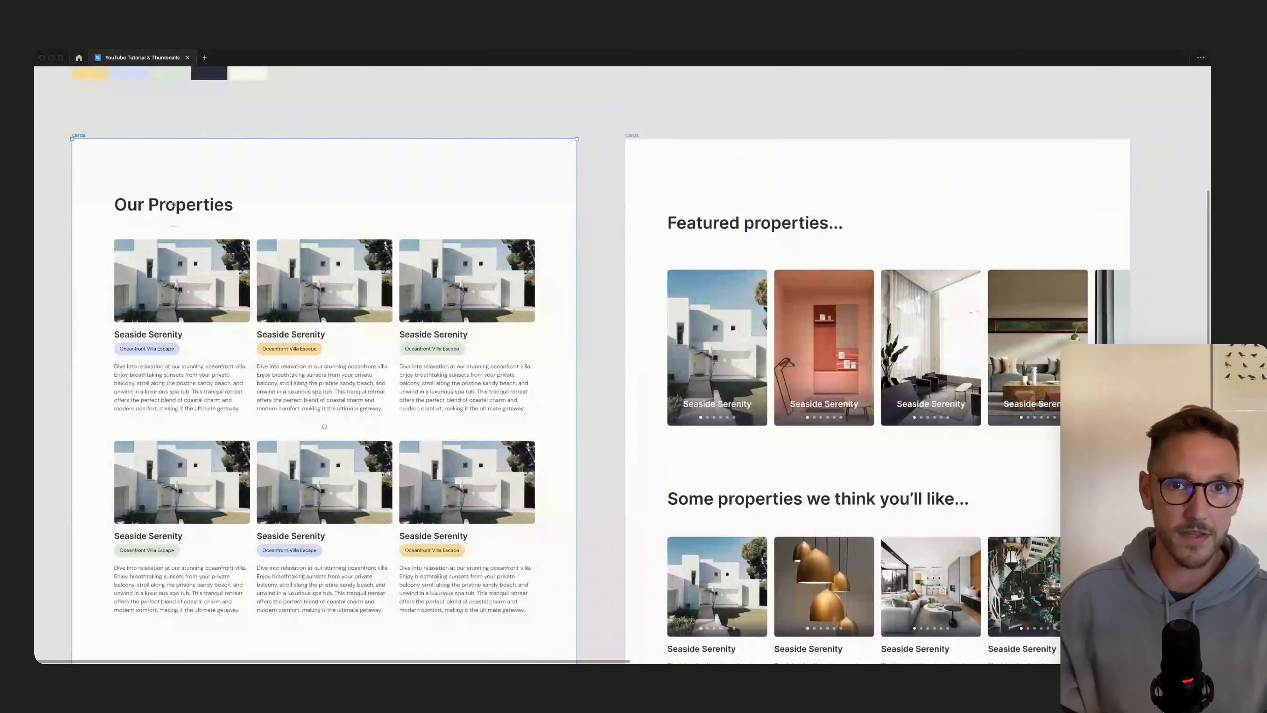
{"action": "left_click", "coordinate": [632, 135], "text": "shift"}
{"action": "key", "text": "super+backslash"}
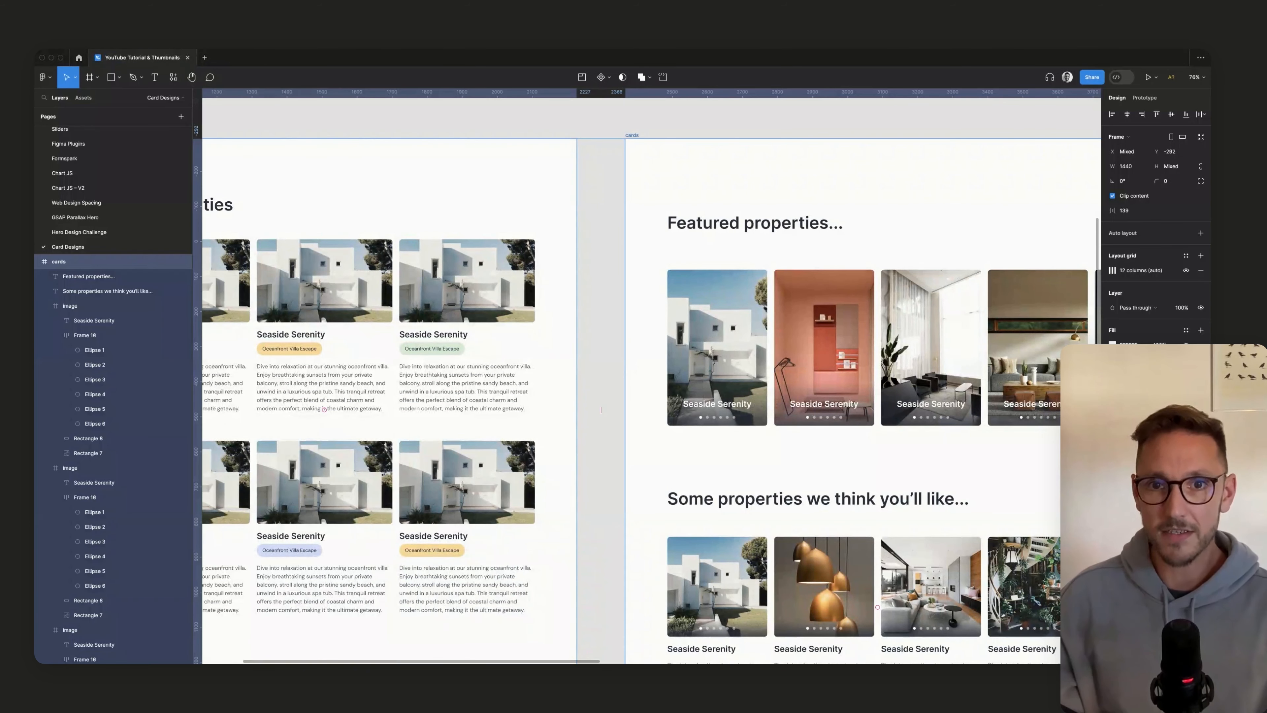
{"action": "left_click", "coordinate": [1113, 345]}
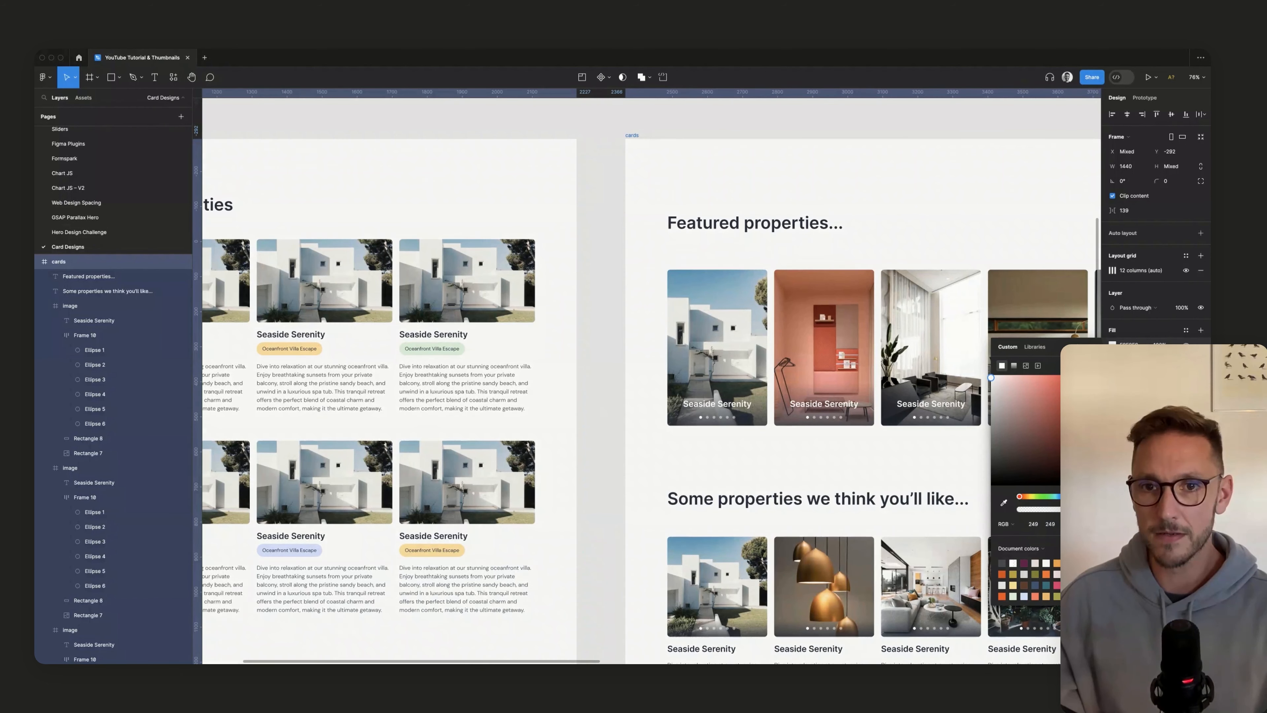
{"action": "key", "text": "Escape"}
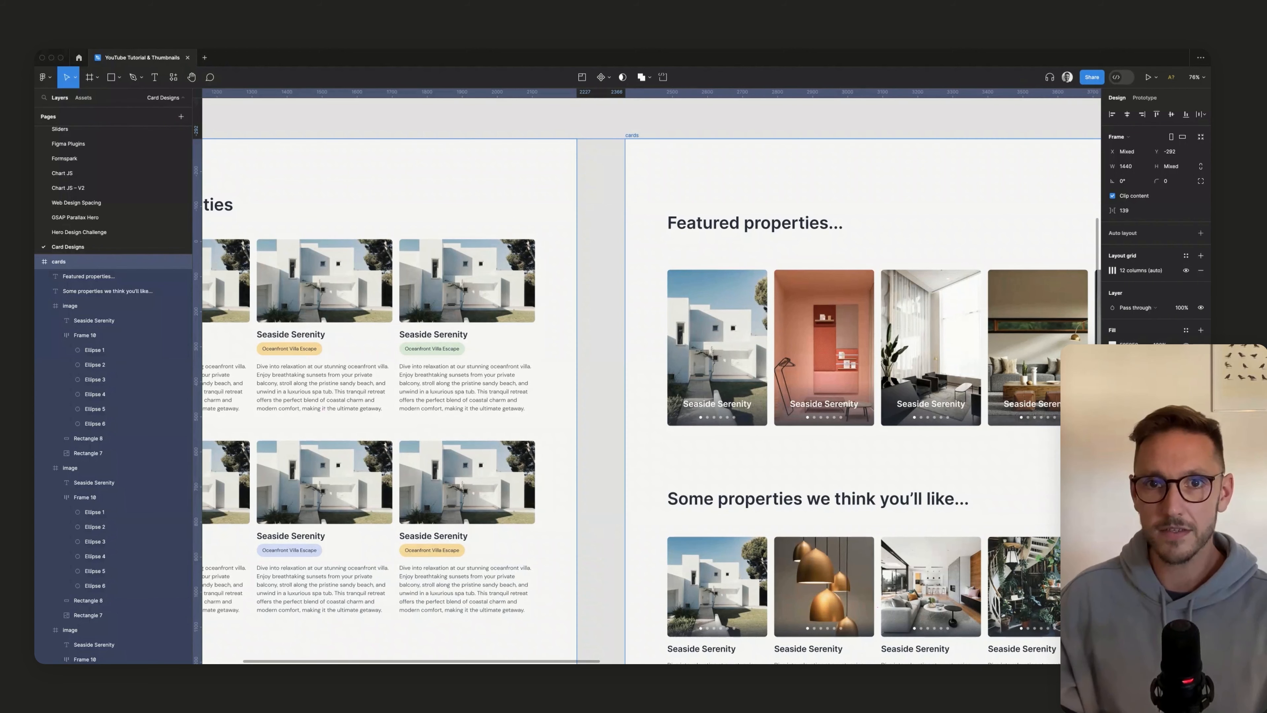
{"action": "key", "text": "Escape"}
Step: Examine the featured row and the suggested properties grid against the off-white background
{"action": "scroll", "coordinate": [651, 379], "scroll_direction": "left", "scroll_amount": 2}
{"action": "scroll", "coordinate": [651, 379], "scroll_direction": "right", "scroll_amount": 3}
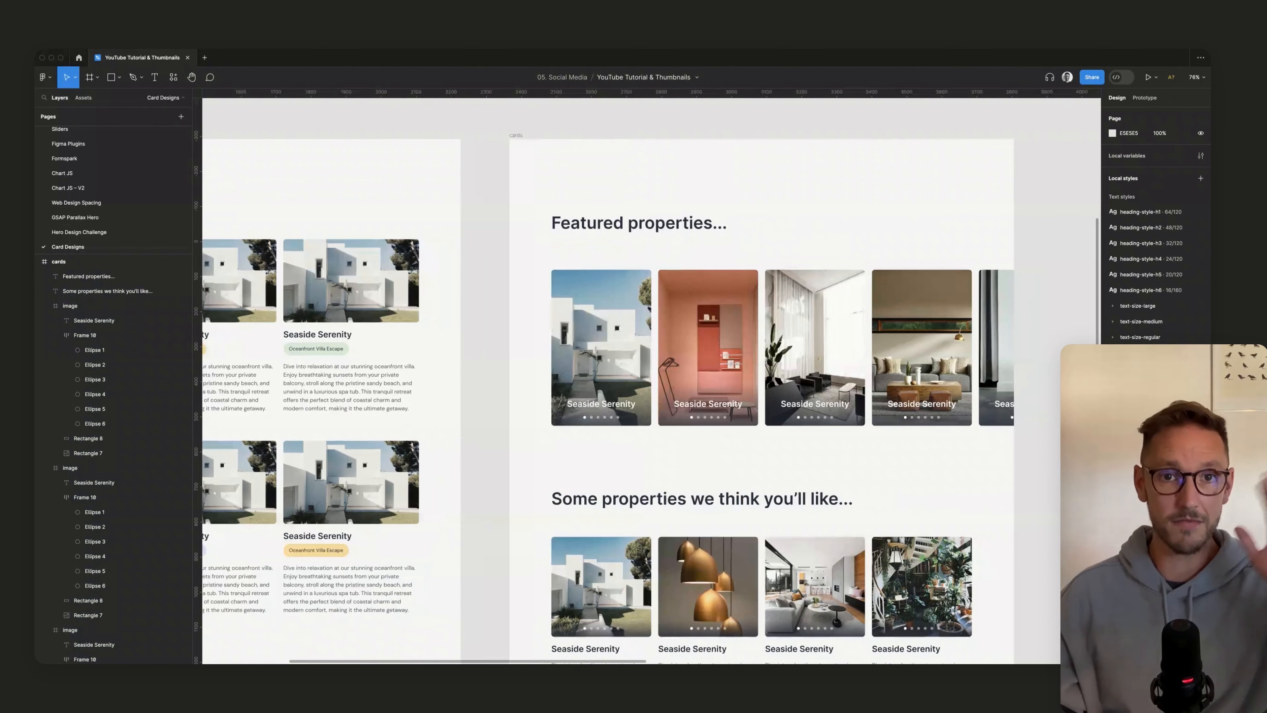
{"action": "scroll", "coordinate": [651, 379], "scroll_direction": "down", "scroll_amount": 5}
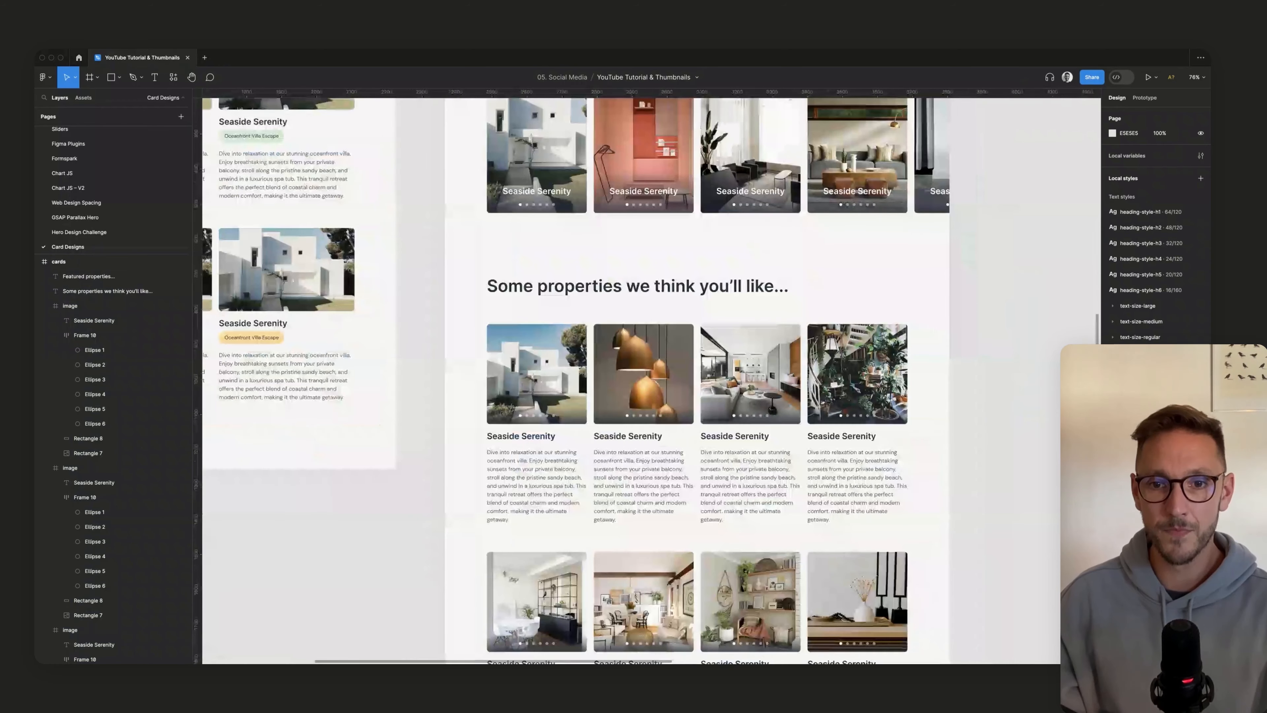
{"action": "scroll", "coordinate": [651, 379], "scroll_direction": "up", "scroll_amount": 5}
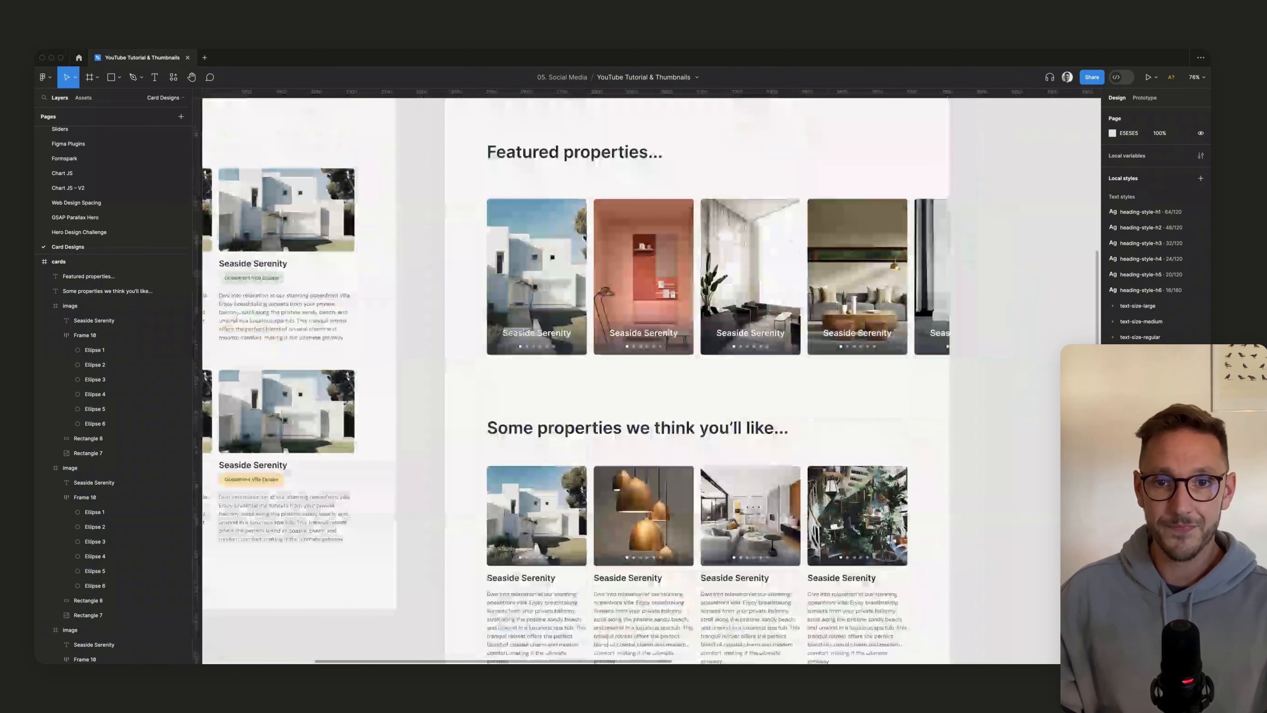
{"action": "scroll", "coordinate": [651, 380], "scroll_direction": "up", "scroll_amount": 4}
{"action": "scroll", "coordinate": [651, 379], "scroll_direction": "up", "scroll_amount": 3}
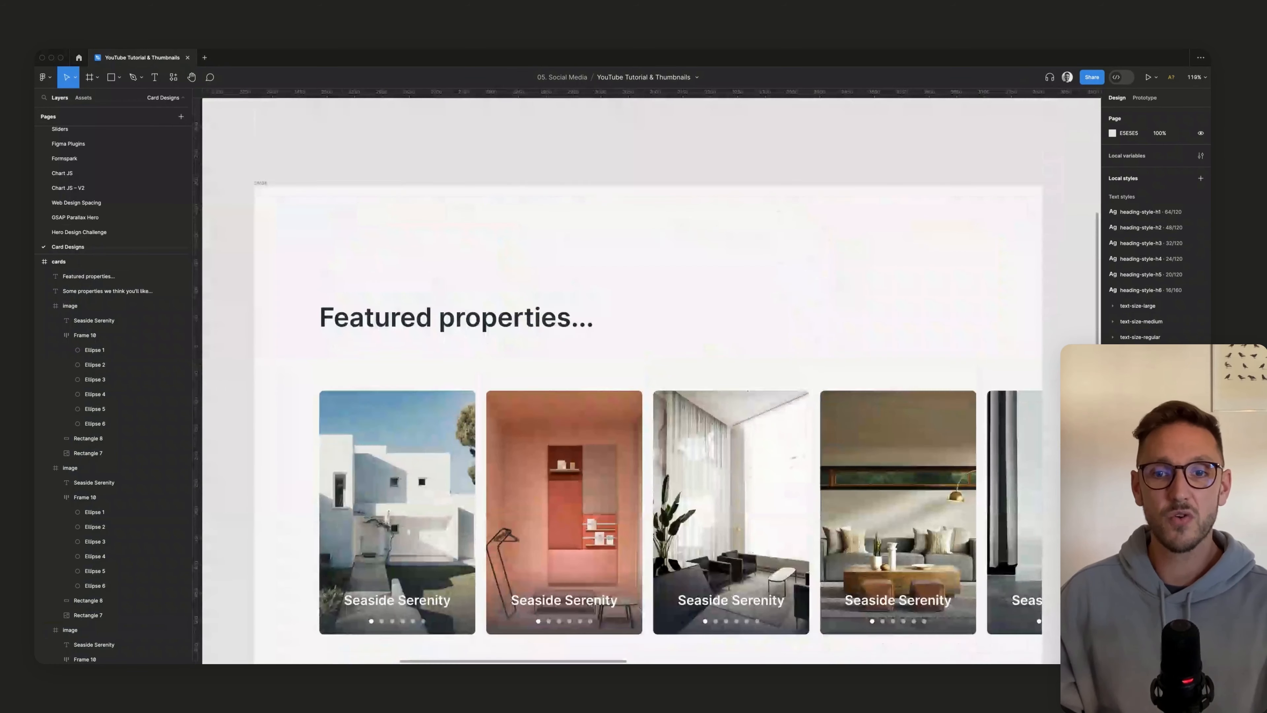
{"action": "scroll", "coordinate": [651, 379], "scroll_direction": "down", "scroll_amount": 1}
{"action": "scroll", "coordinate": [651, 380], "scroll_direction": "down", "scroll_amount": 1}
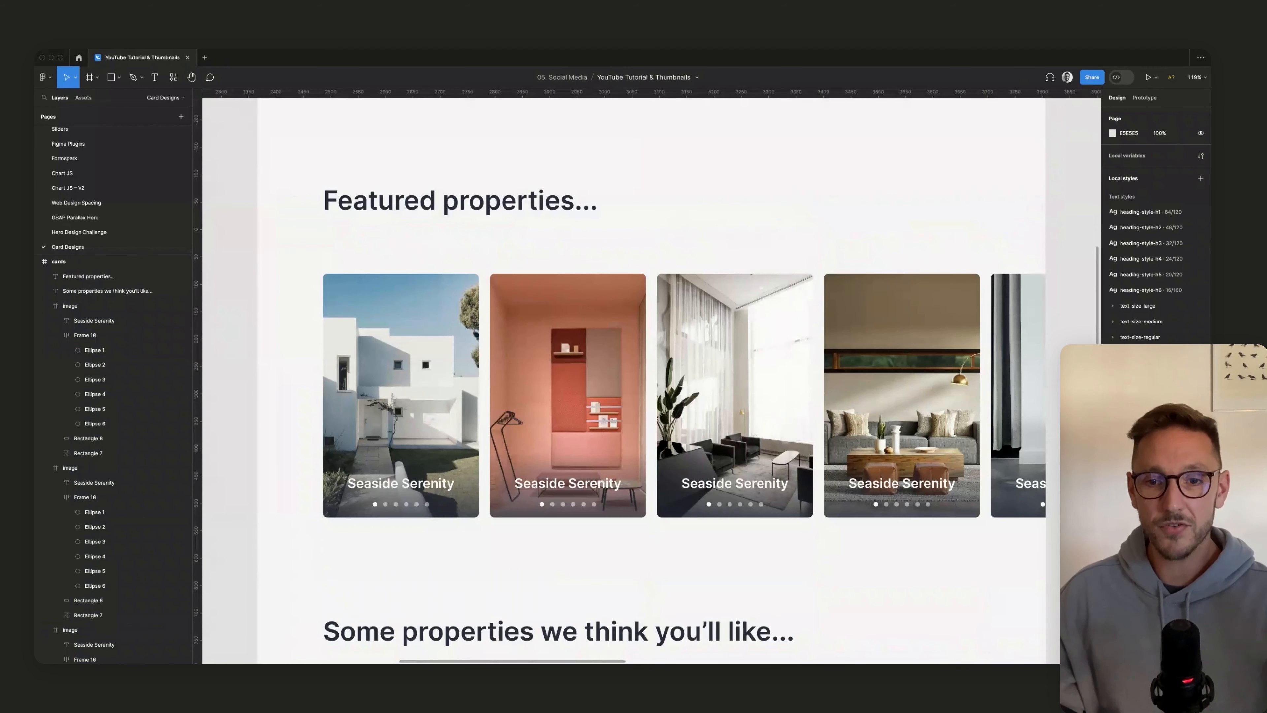